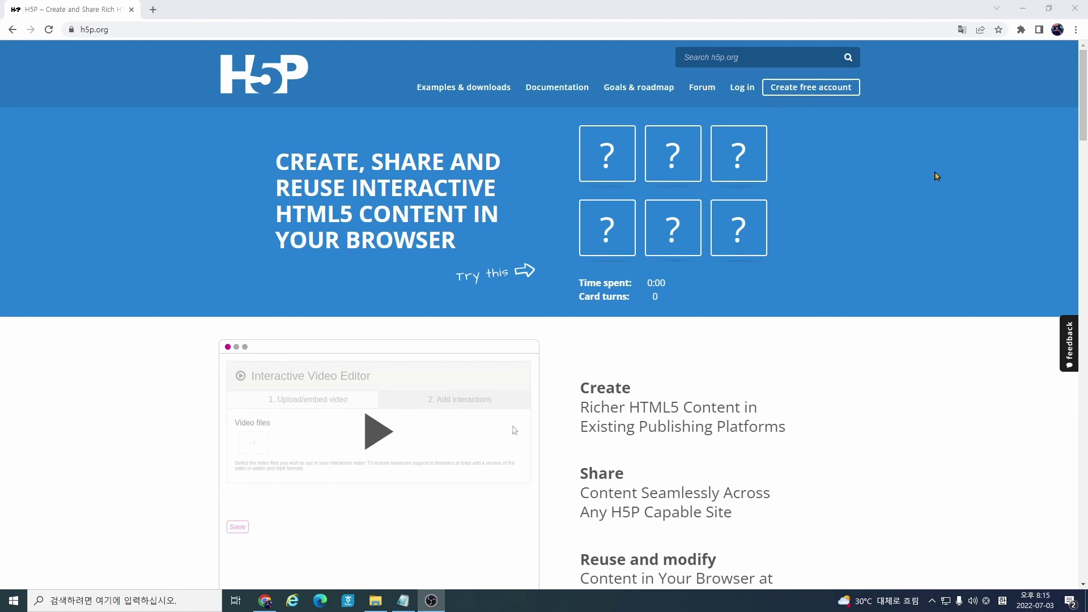
Step: Open H5P's getting-started page and review the free 30-day trial sign-up page on H5P.com
scroll(882, 309, down, 5)
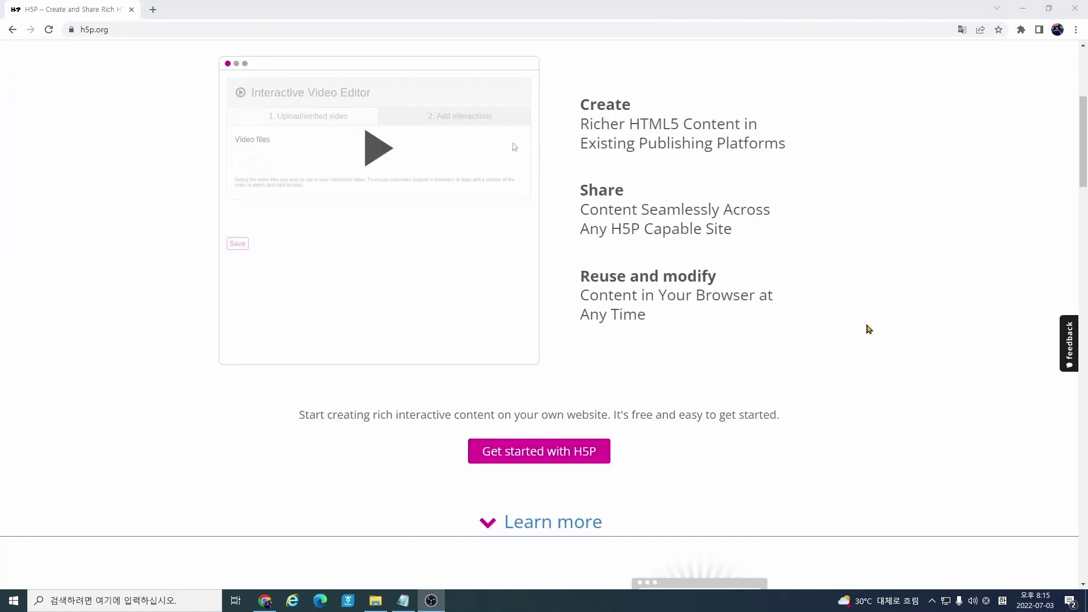
click(539, 456)
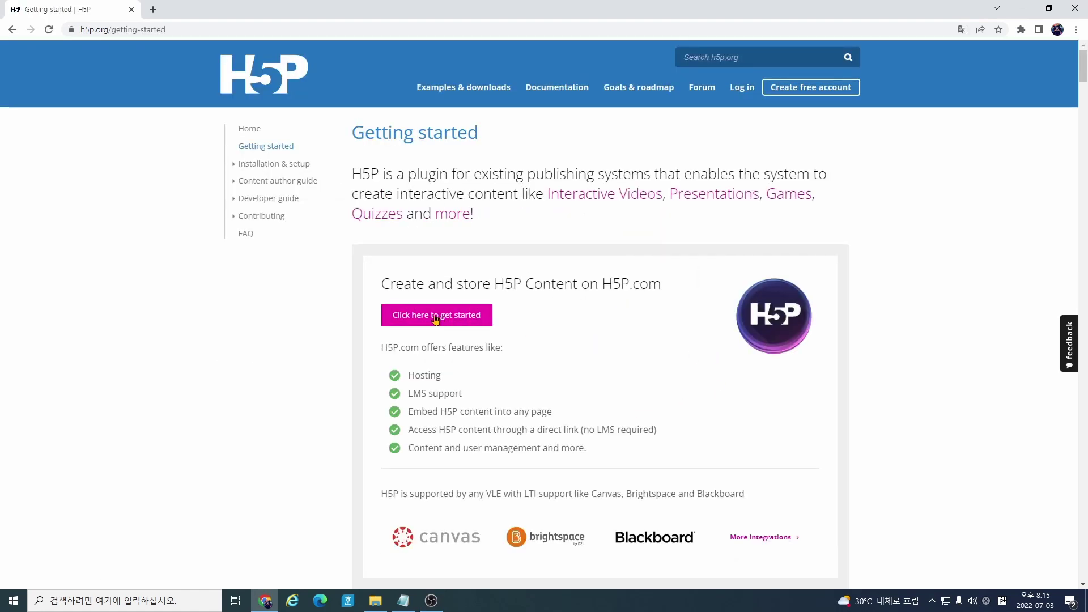
click(435, 319)
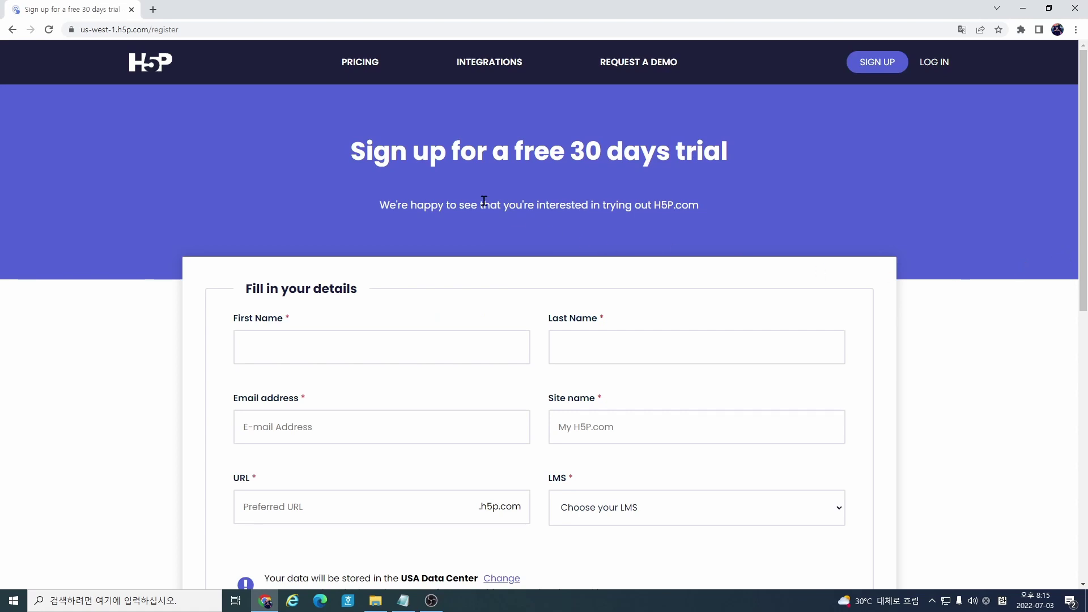
drag(347, 149, 744, 147)
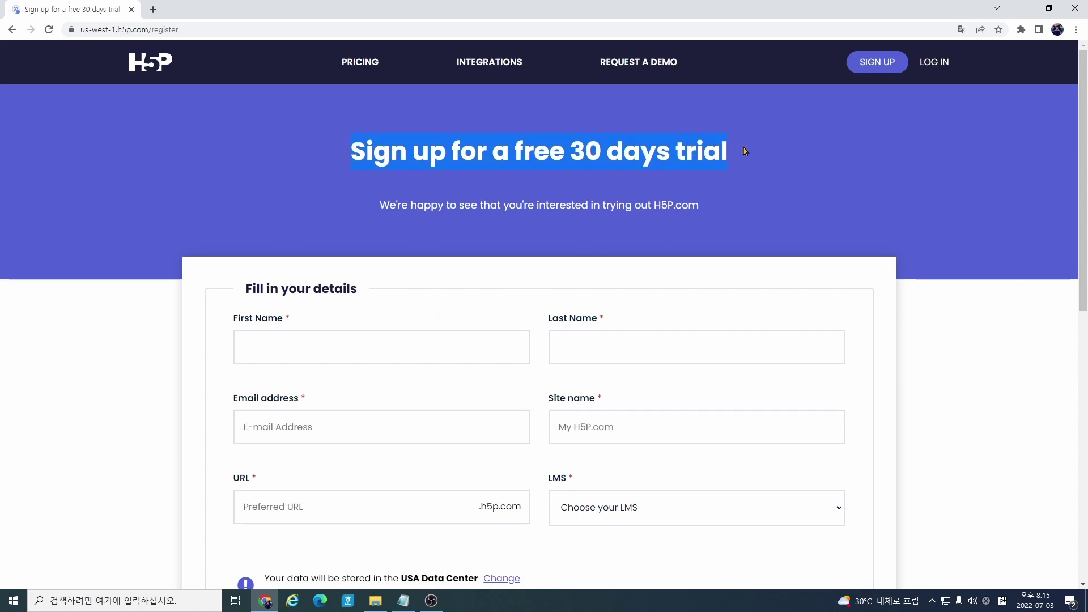
scroll(872, 206, down, 6)
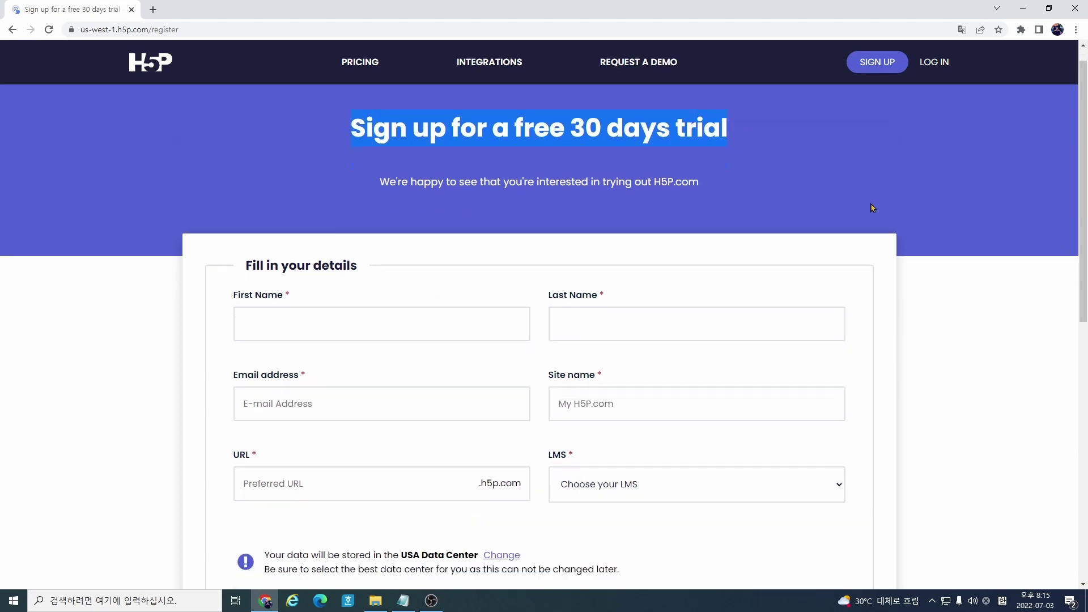
scroll(867, 236, up, 6)
click(895, 191)
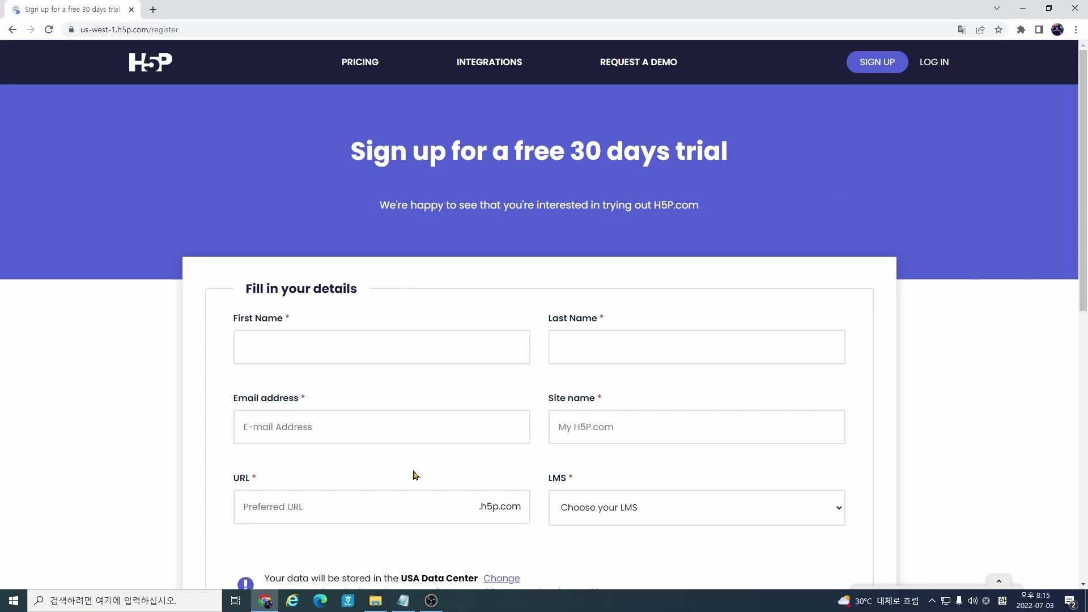
Step: Switch to Microsoft Store, search for "lumi" and open the page of "Lumi - Interactive Content with H5P"
click(103, 602)
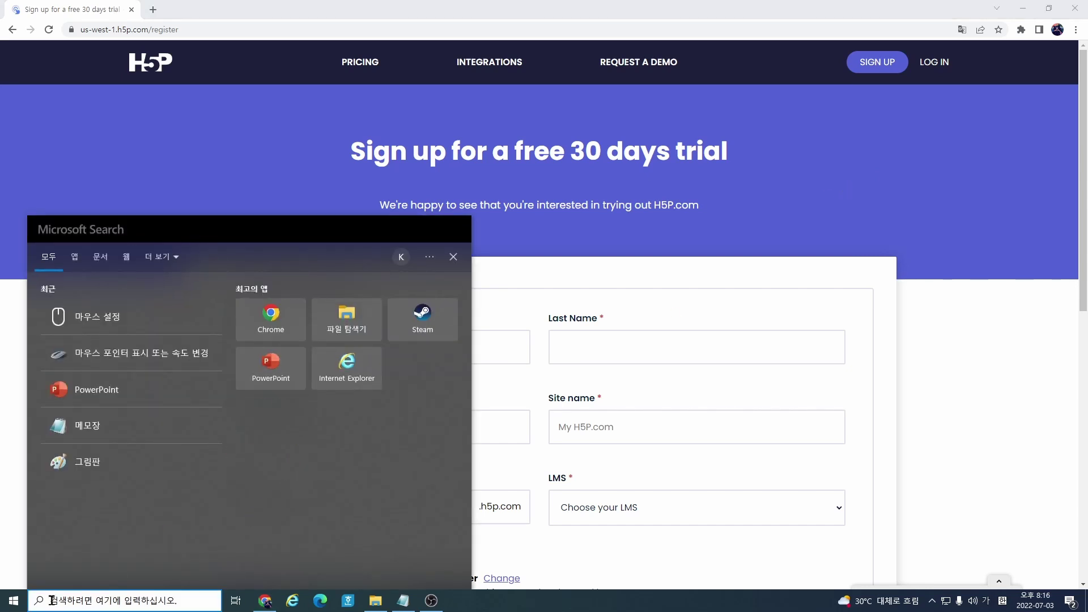
click(13, 600)
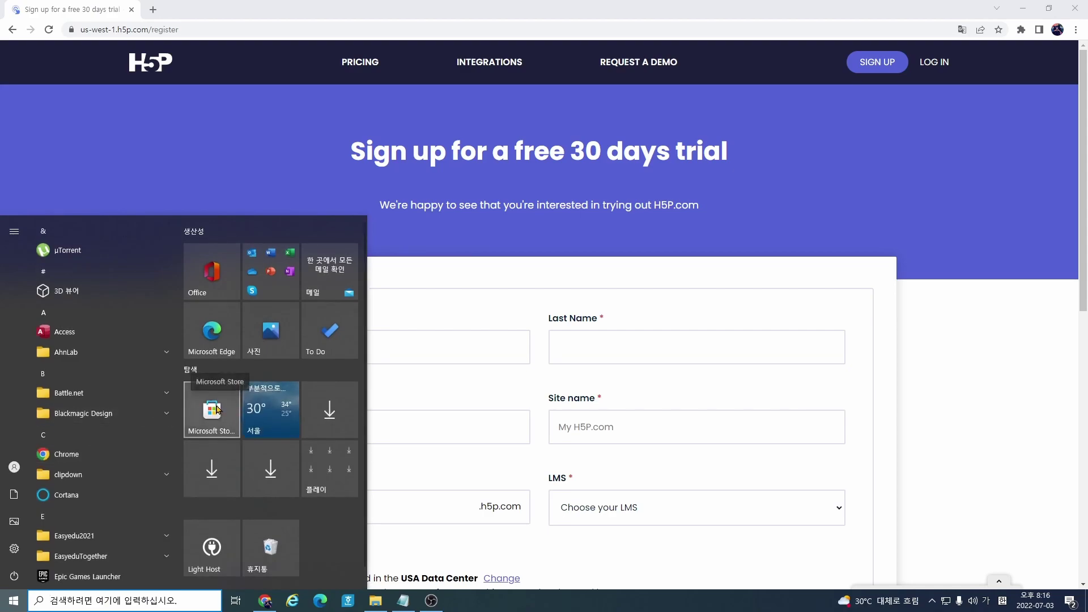
click(218, 410)
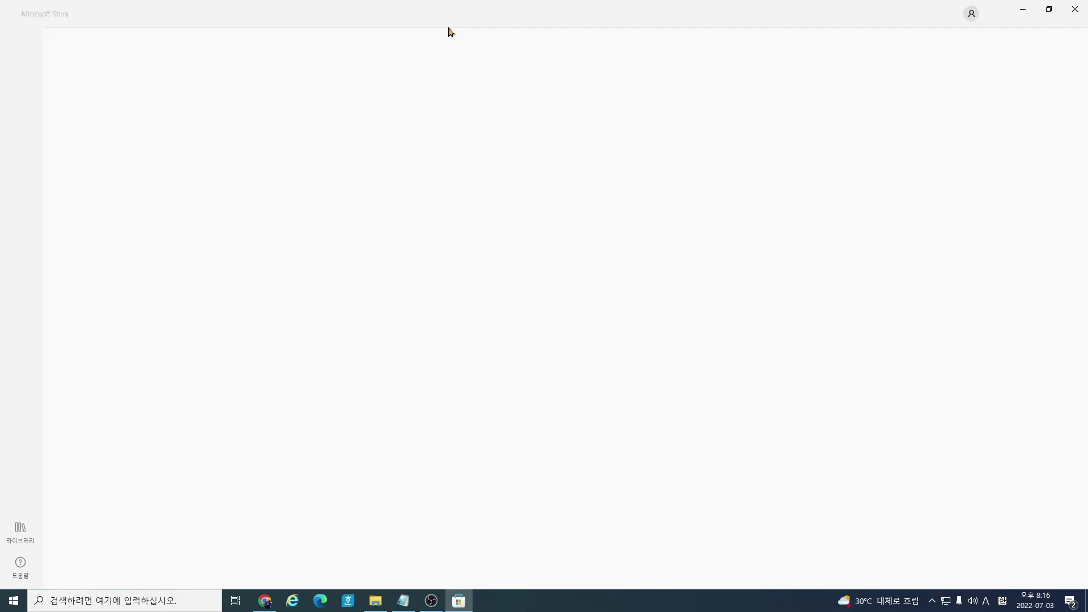
click(434, 13)
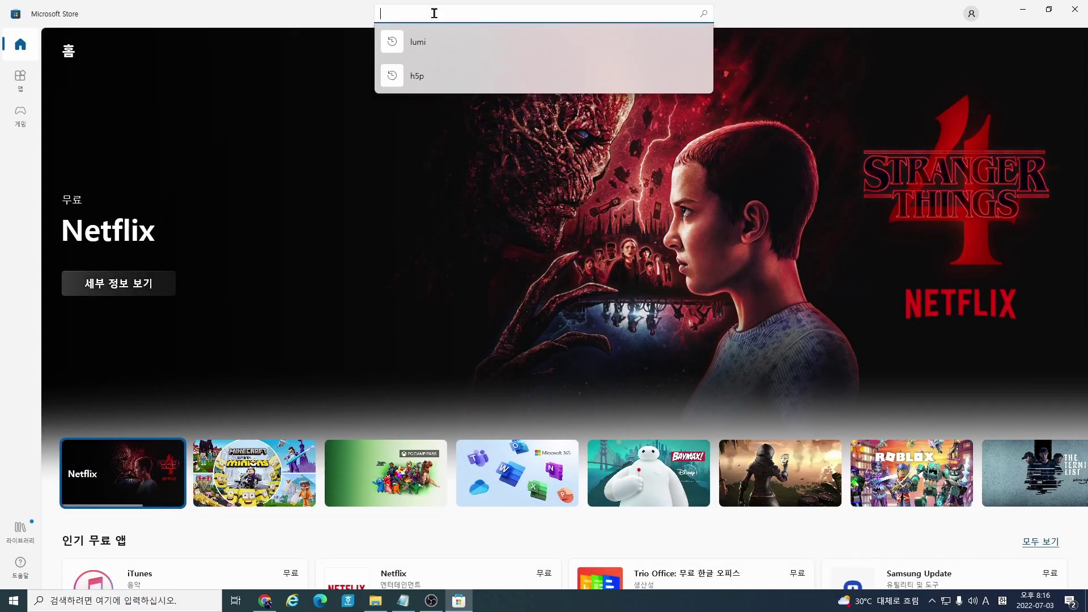
text(lu)
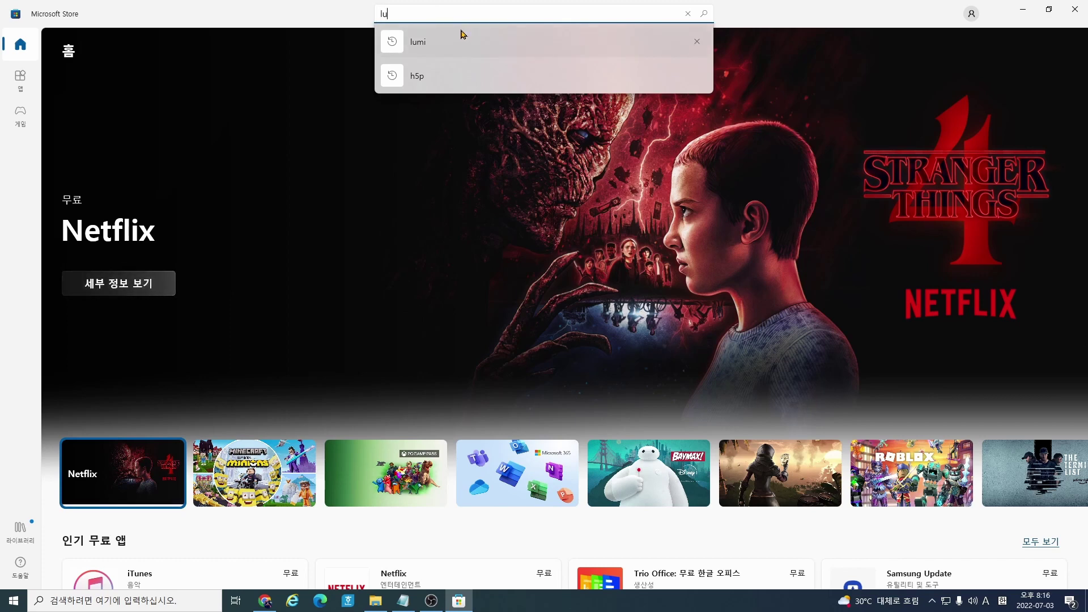
text(mi)
key(Return)
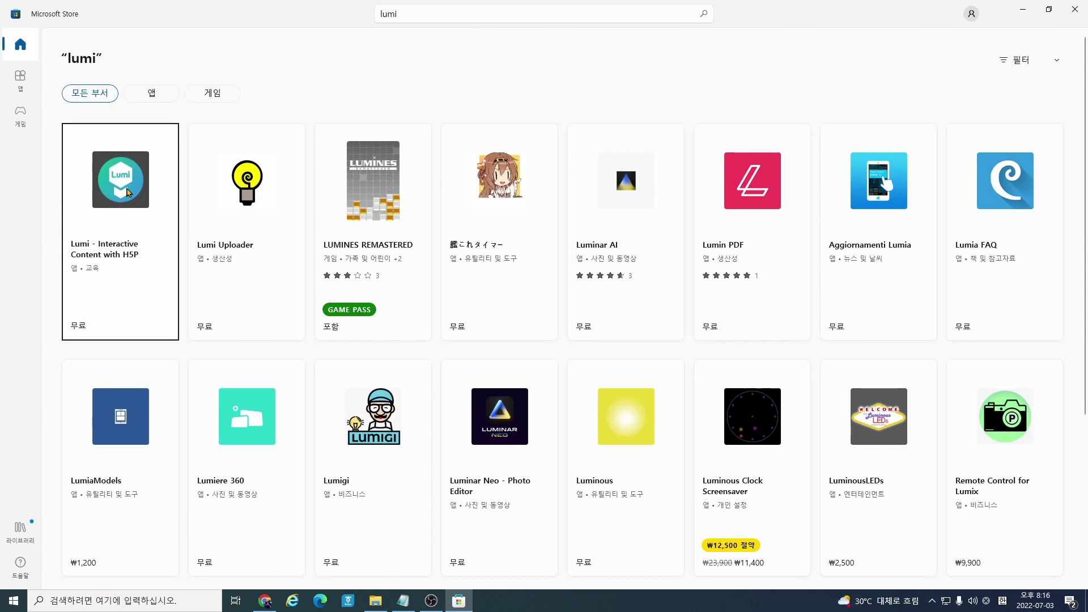
key(Return)
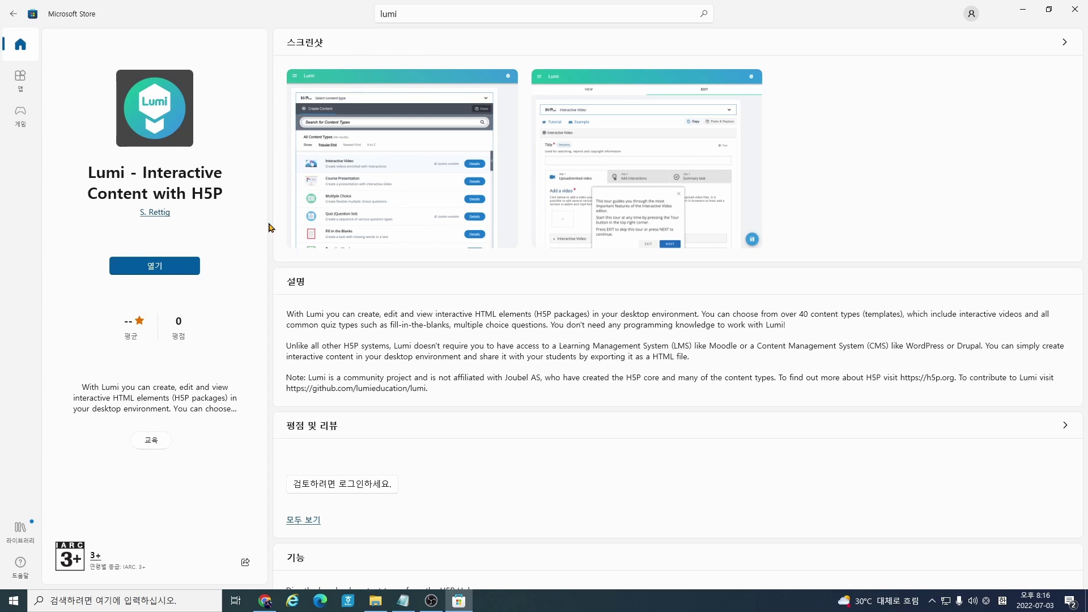
Step: Launch Lumi and start a new H5P file in its H5P editor (H5P 편집기), with the window maximized
click(150, 271)
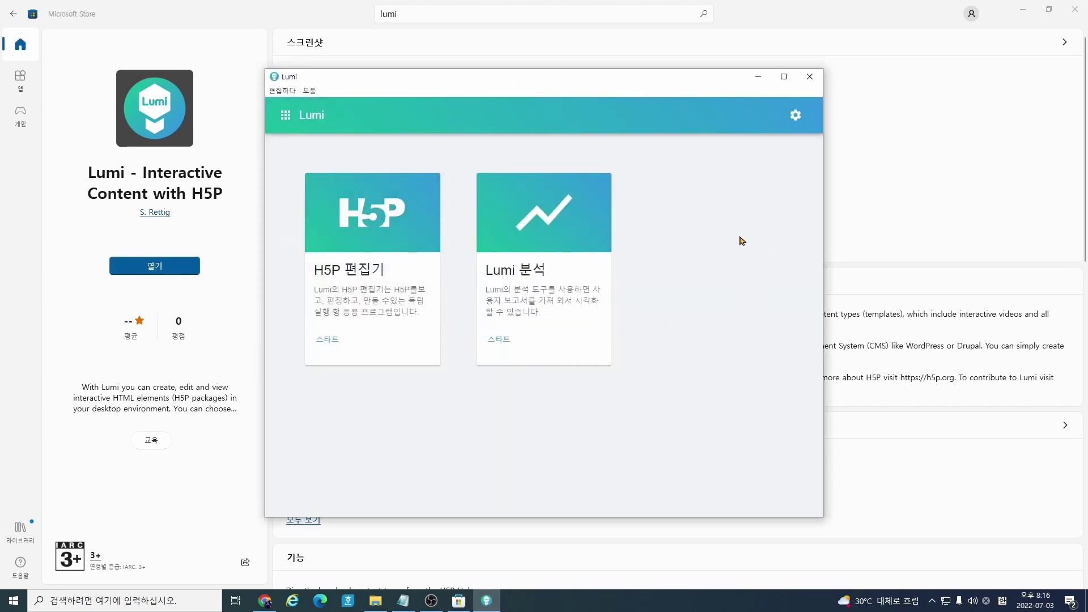
drag(522, 115, 600, 103)
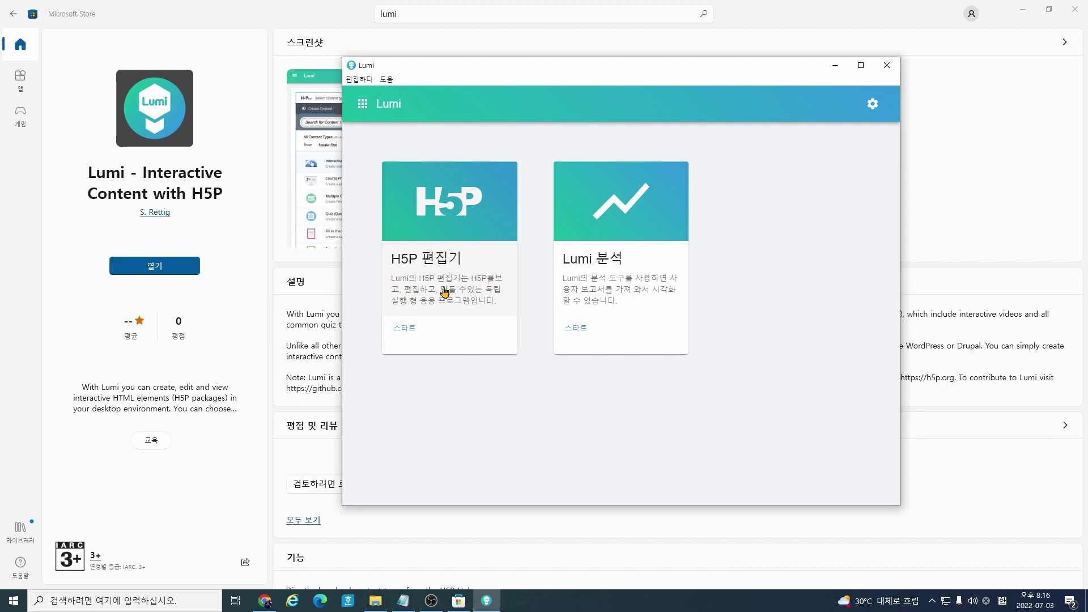
click(445, 292)
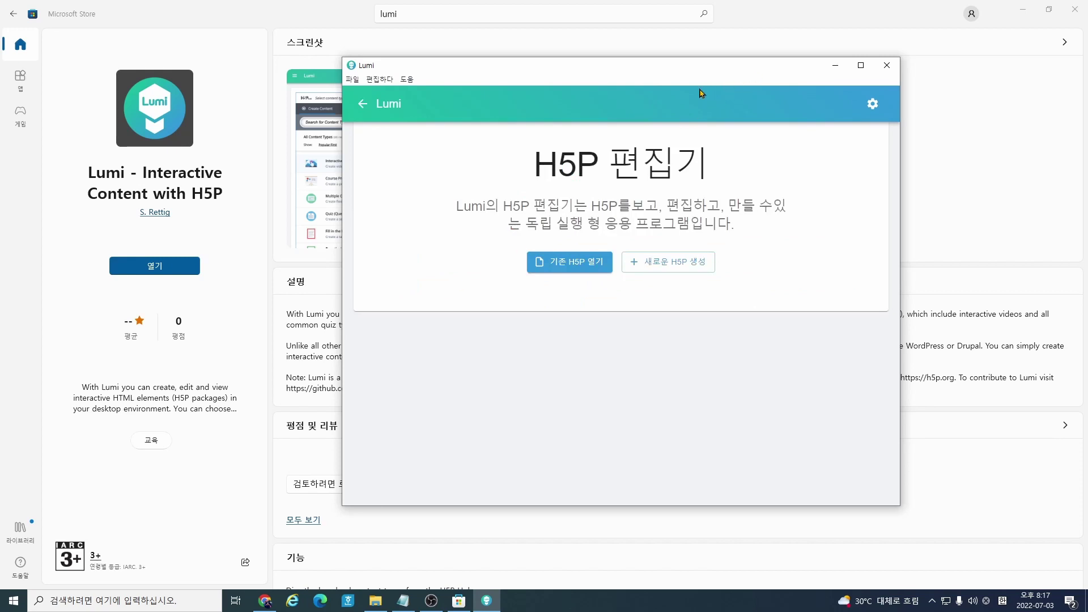
click(861, 65)
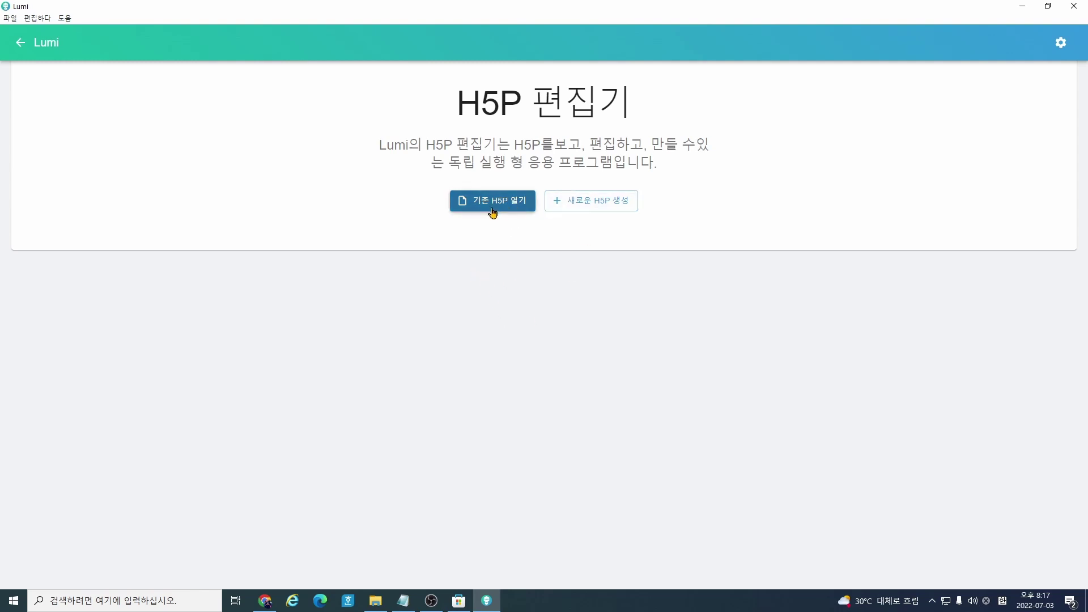
click(587, 210)
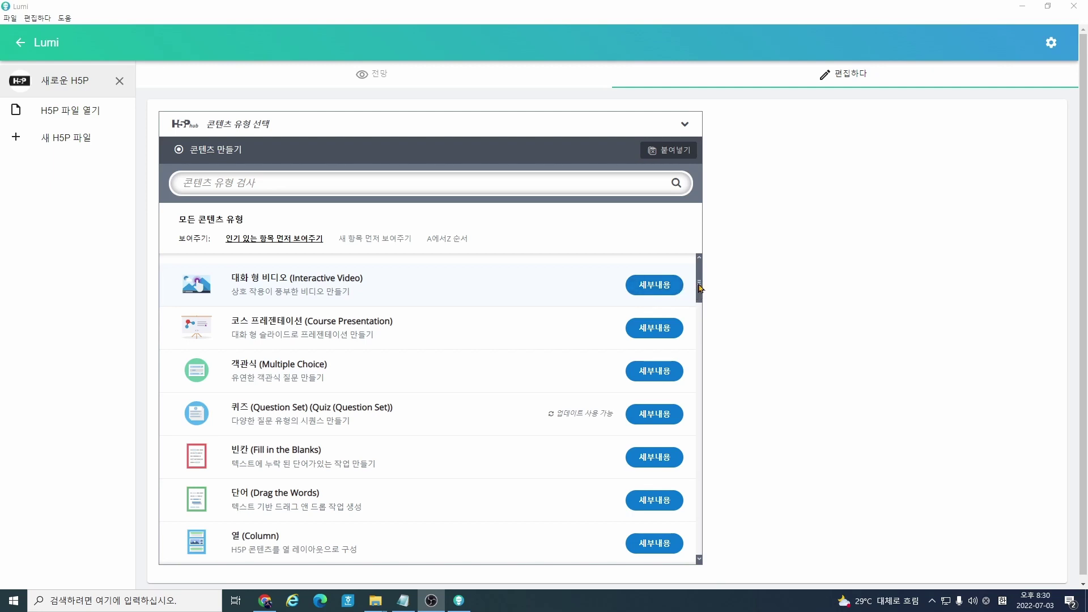
Step: Install the Speak the Words content type from the H5P Hub and return to the content type list
drag(699, 284, 696, 429)
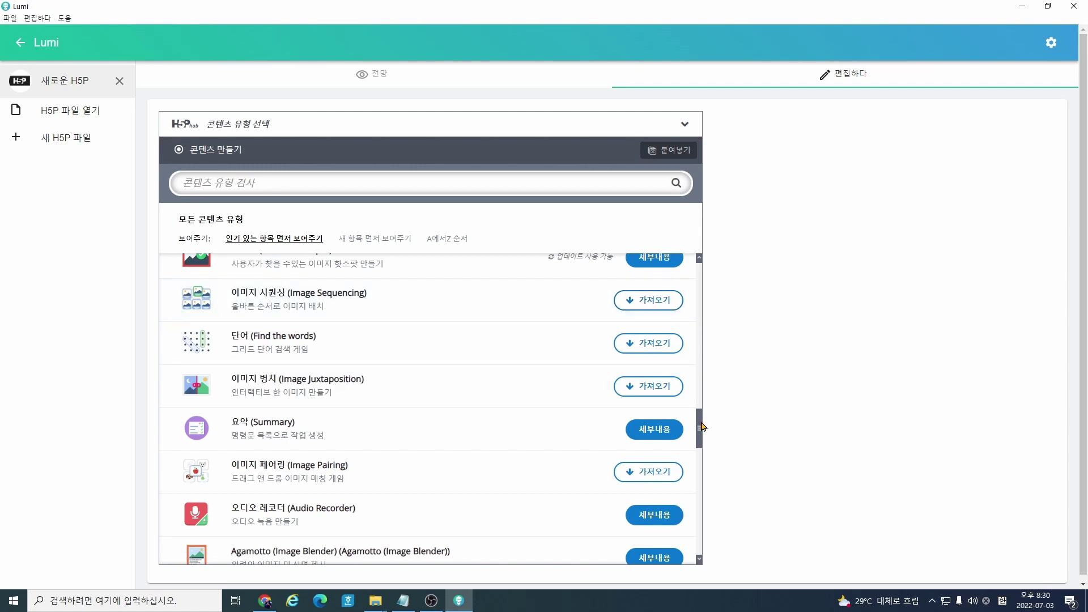
mouse_move(702, 432)
mouse_down()
mouse_move(704, 474)
mouse_move(697, 414)
mouse_up()
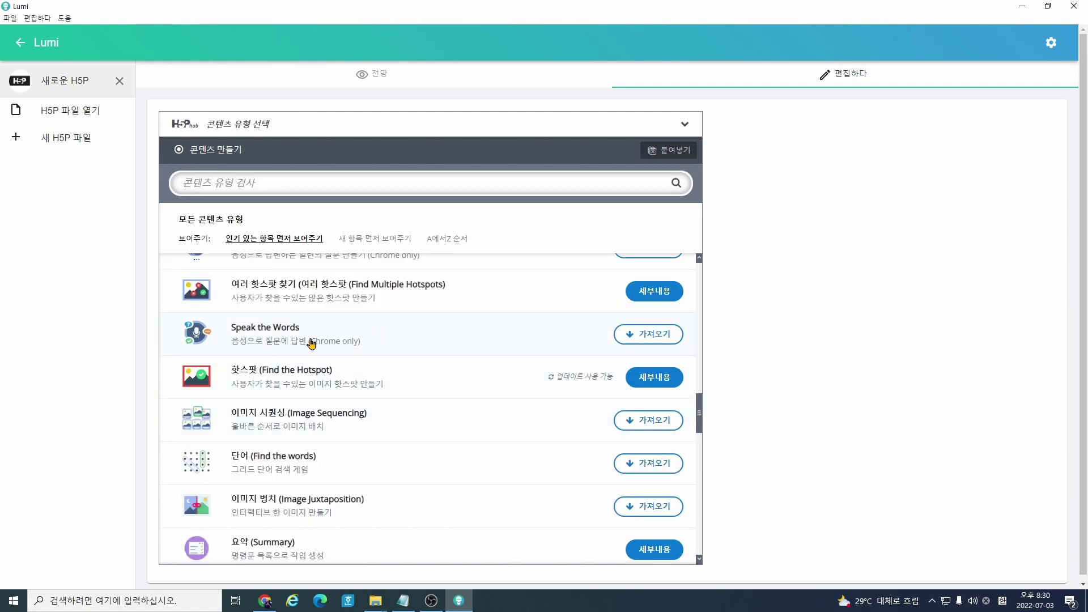
click(651, 338)
click(660, 458)
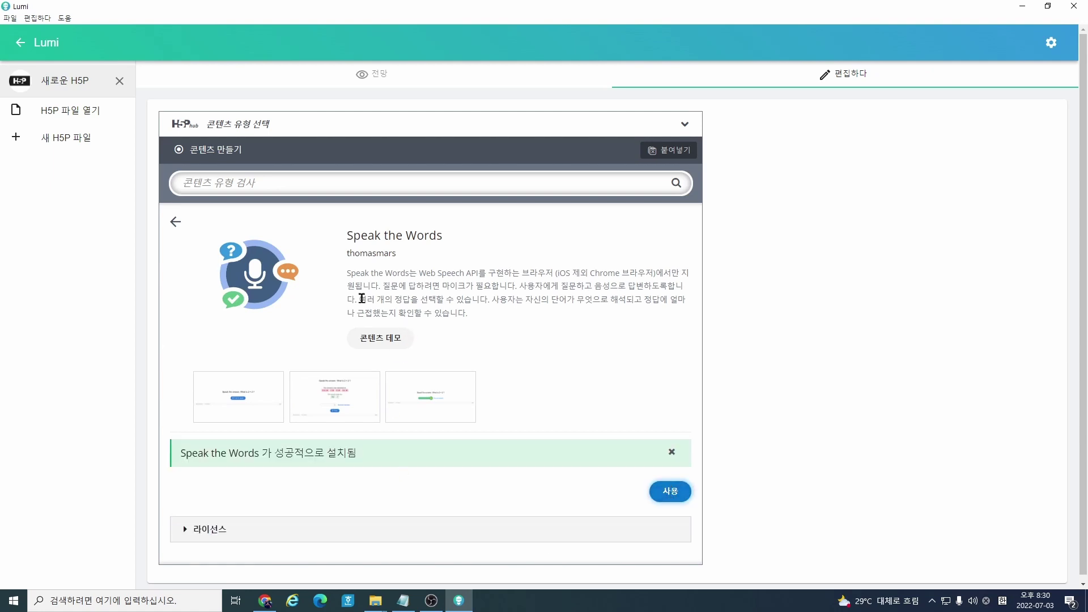
click(175, 222)
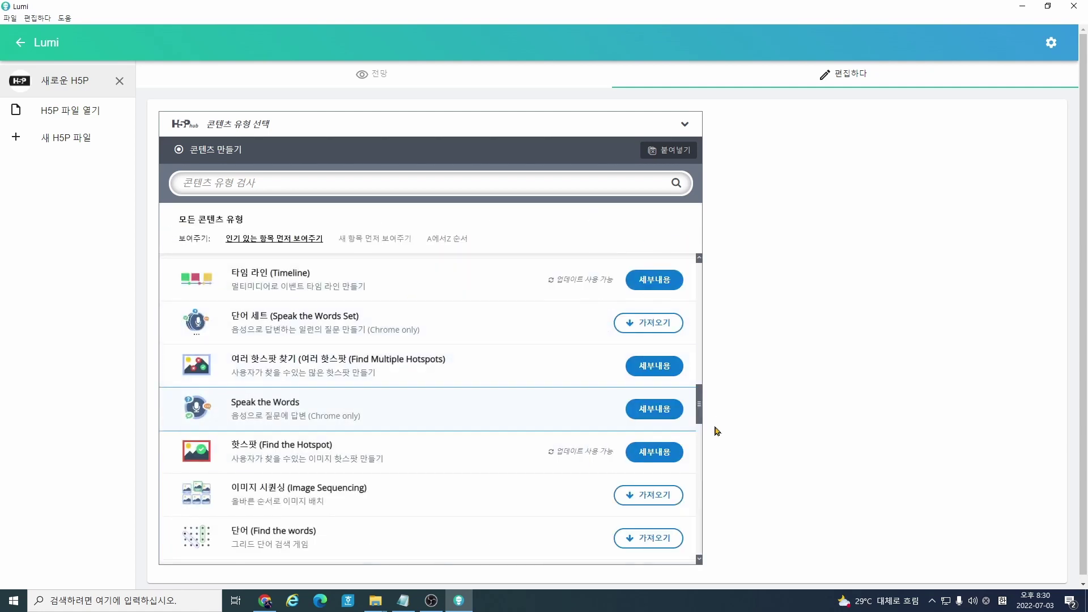
Step: Choose Virtual Tour (360) (가상 투어 (360)) as the content type for the new H5P file
drag(700, 406, 702, 280)
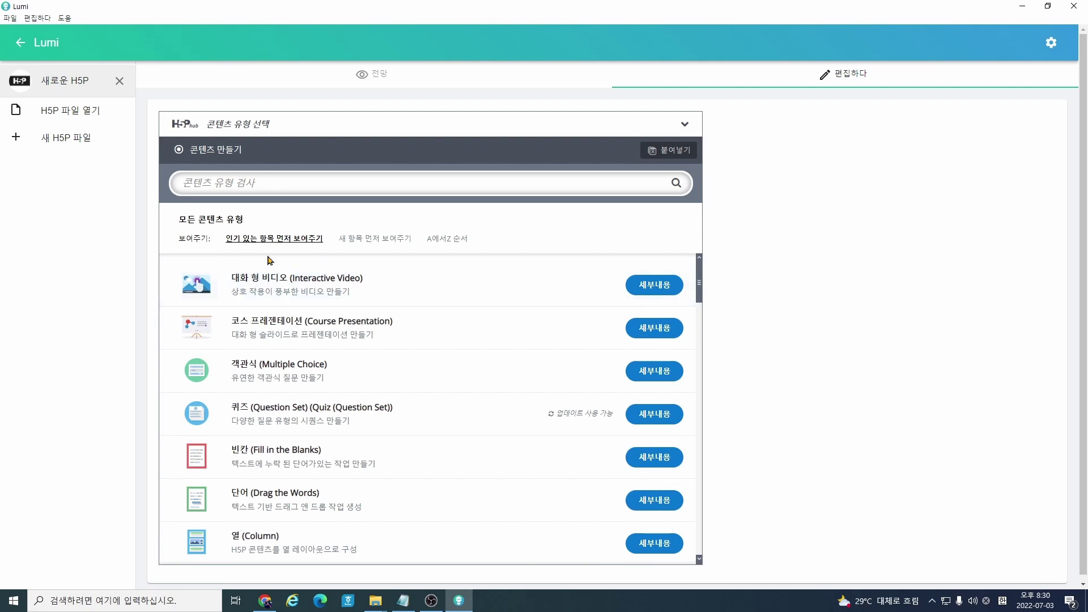
drag(704, 283, 729, 478)
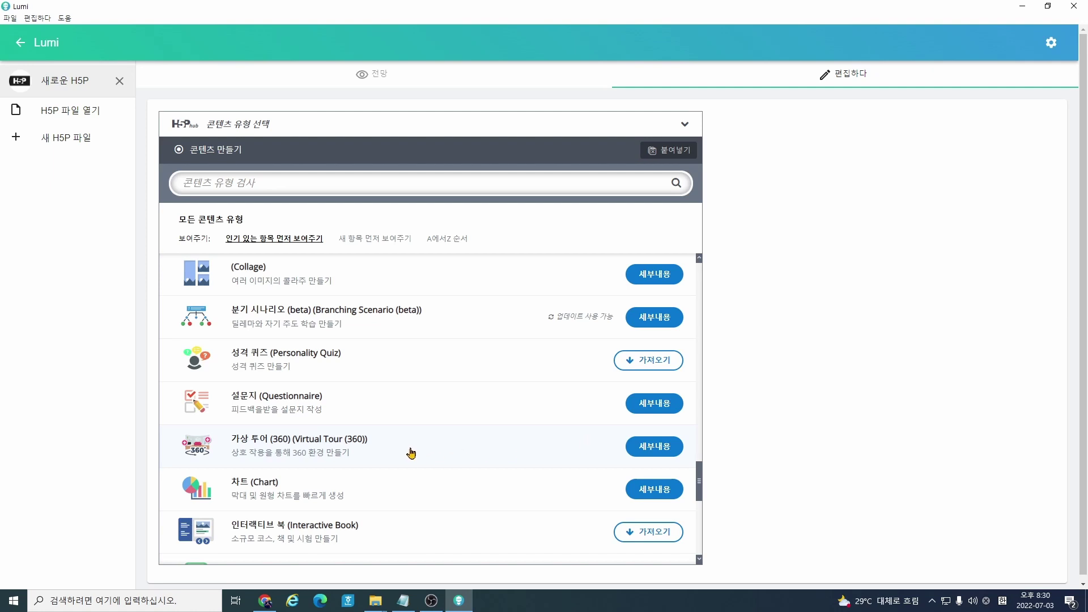
scroll(412, 453, down, 1)
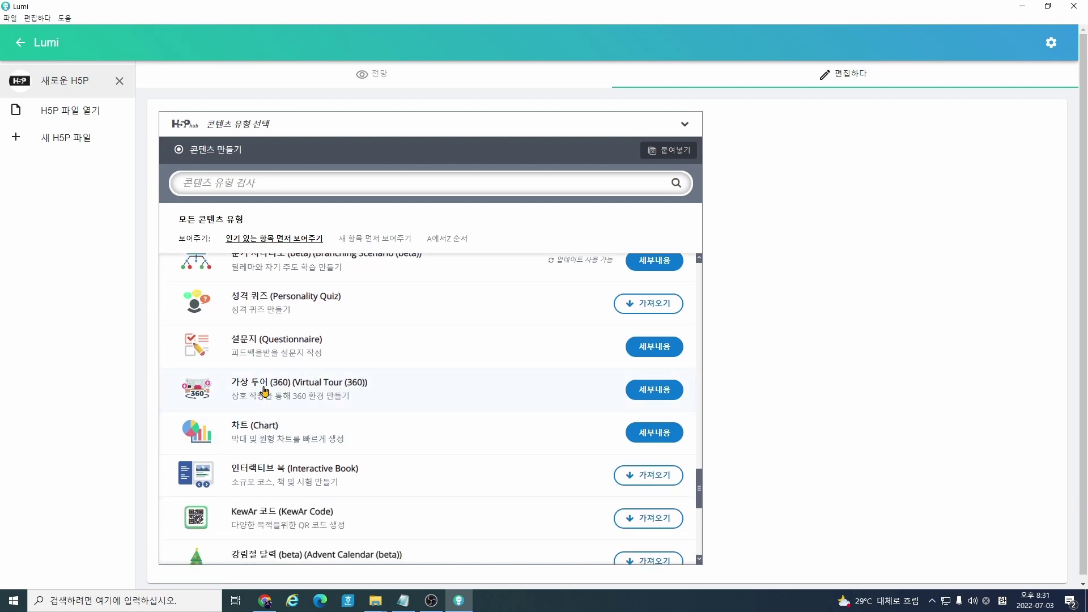
click(661, 396)
click(671, 445)
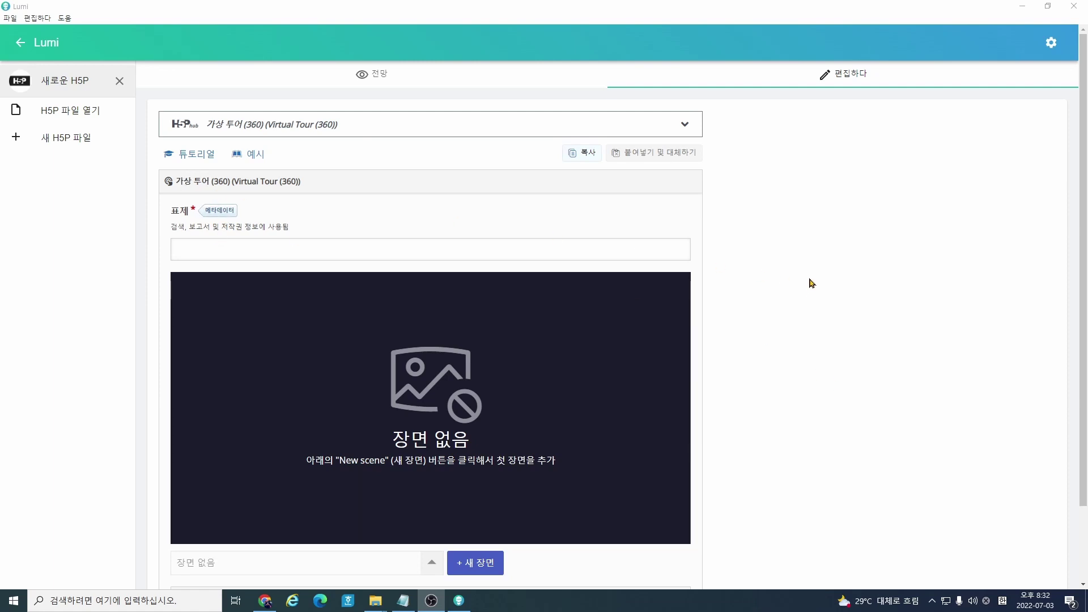
Step: Add a new scene to the virtual tour and upload a 360° classroom photo as its background
scroll(804, 289, down, 1)
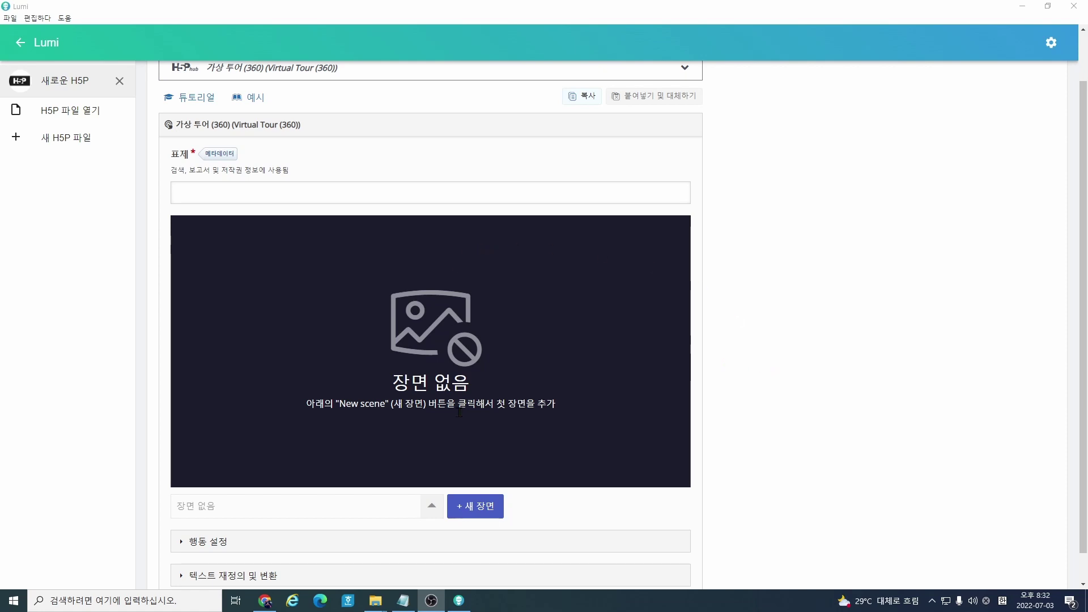
click(474, 513)
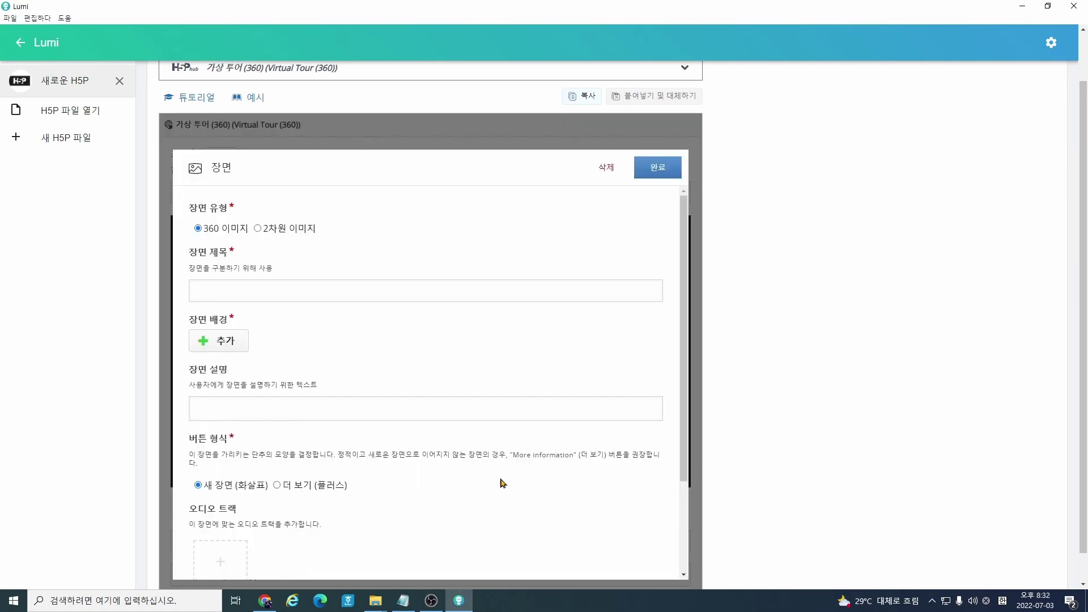
click(217, 347)
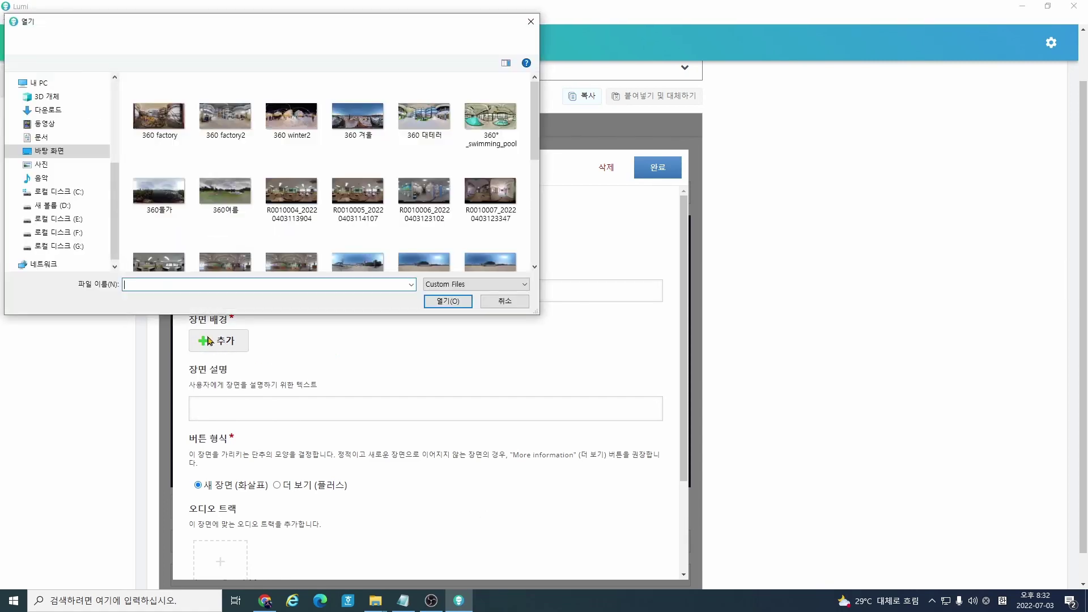
drag(535, 135, 546, 175)
double_click(305, 106)
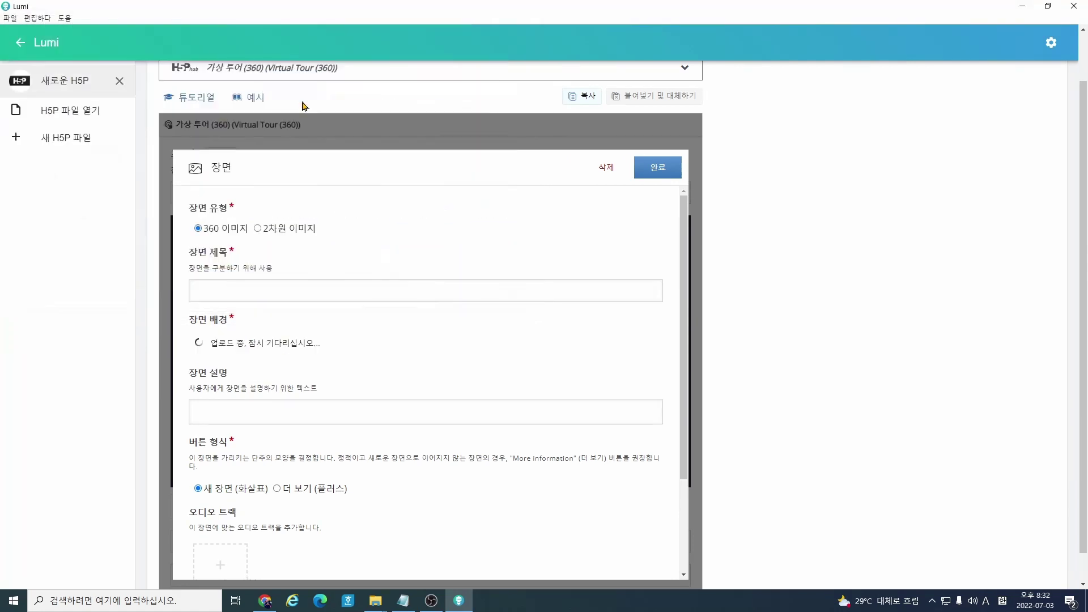
Step: Title the scene "교실", enter the scene description "일반 교실입니다." and finish the scene
click(269, 292)
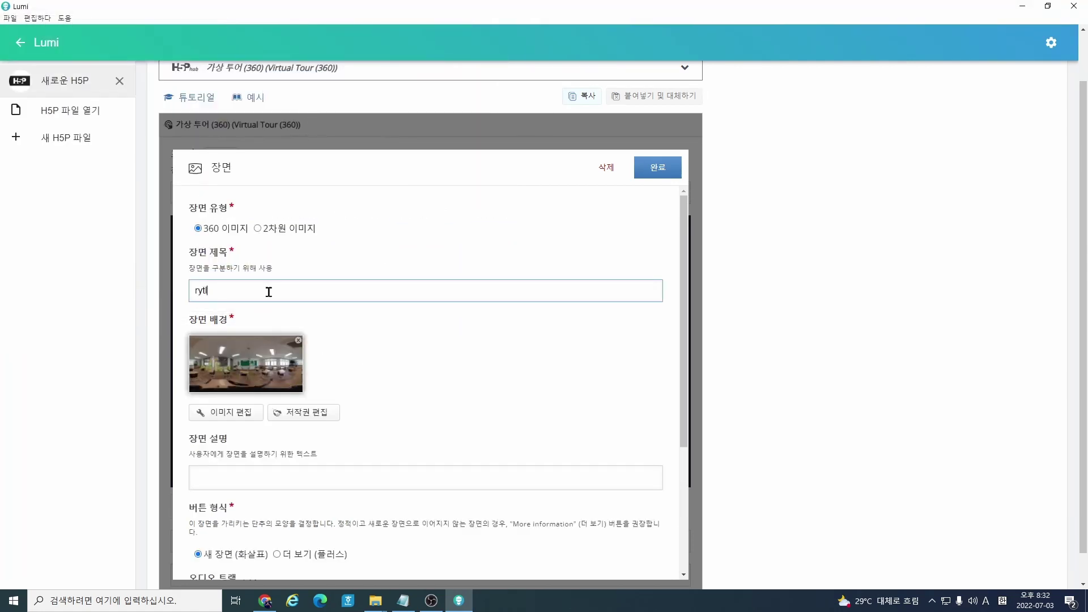
text(교실)
scroll(226, 447, down, 1)
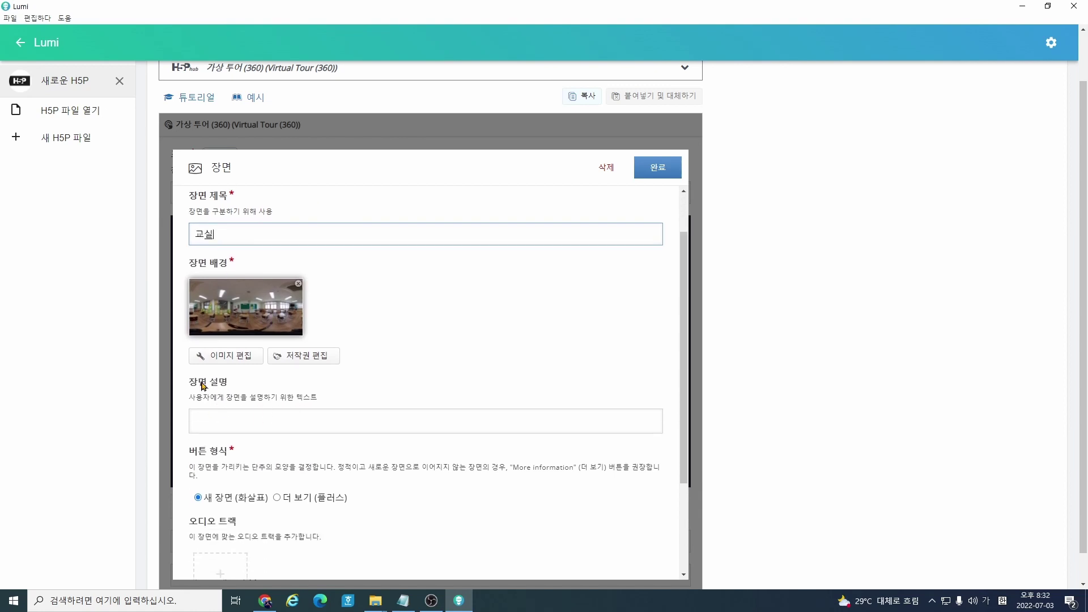
click(244, 419)
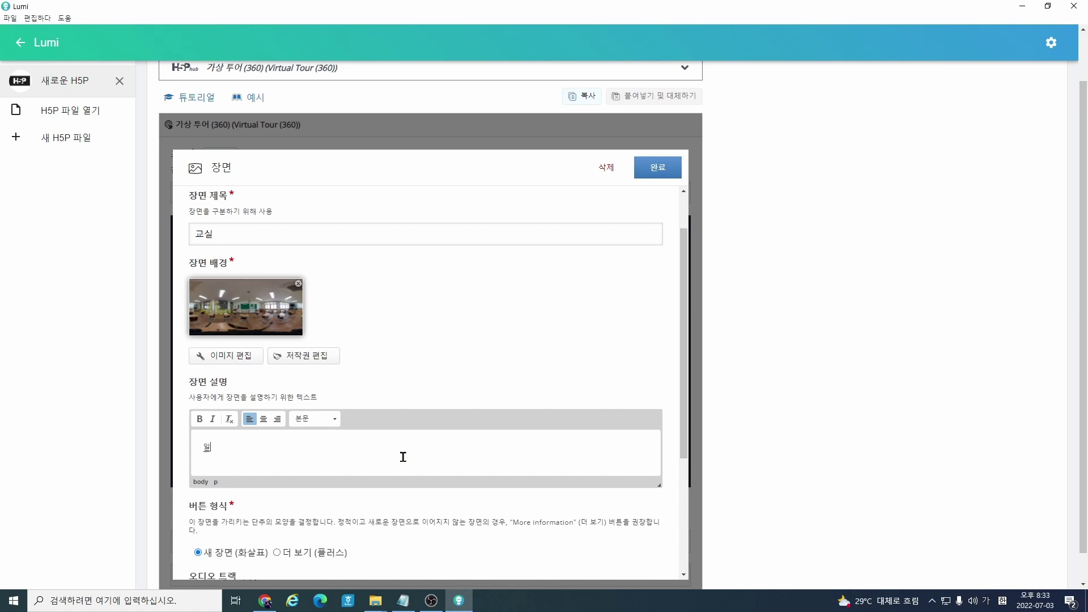
text(교실입니다)
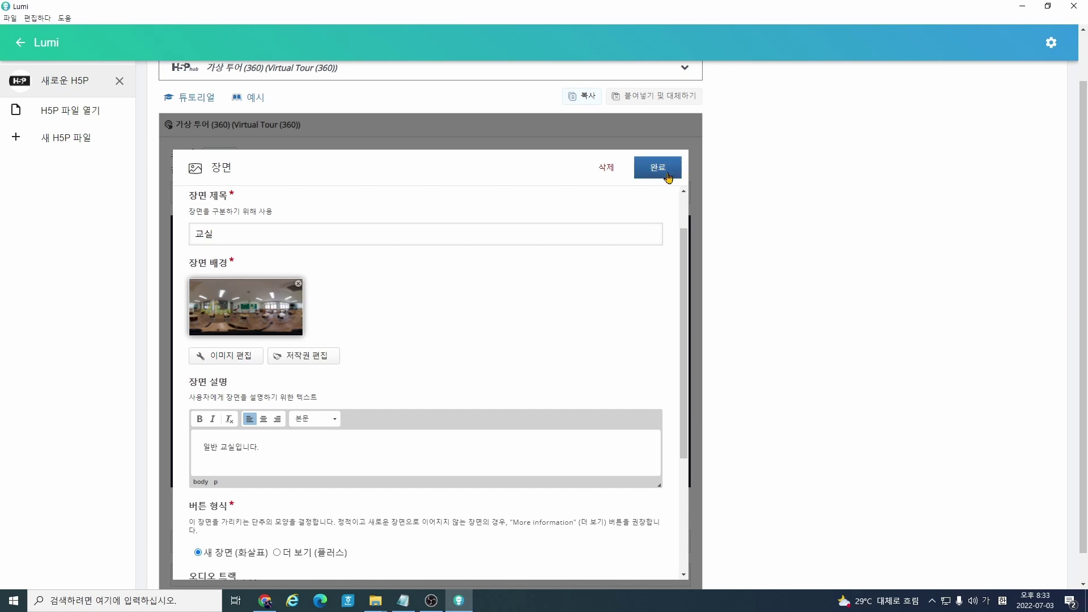
click(666, 176)
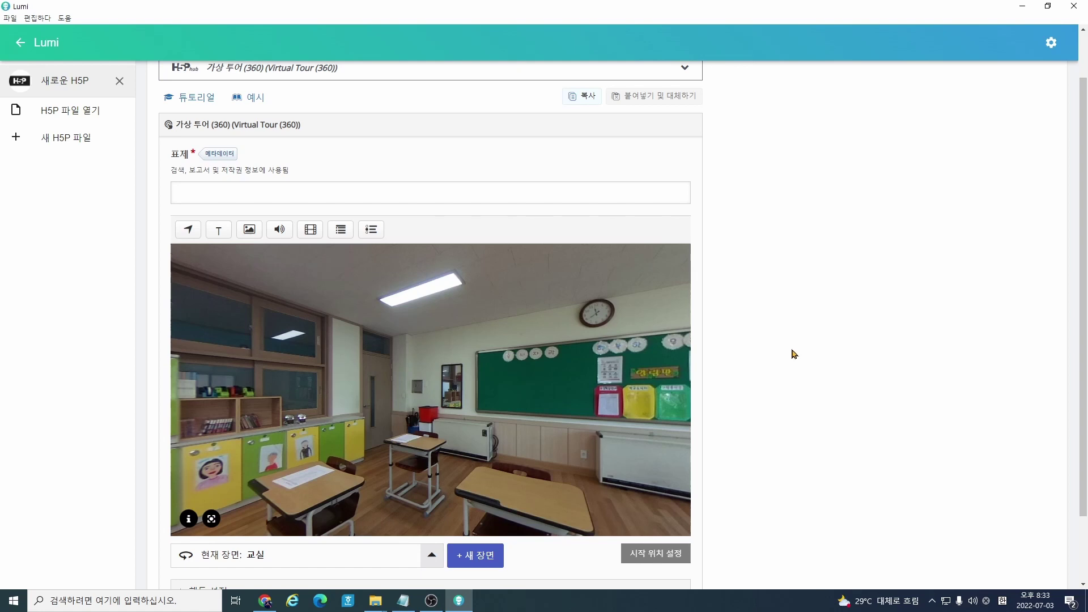
Step: Enter "교실" as the title of the virtual tour
drag(623, 422, 445, 354)
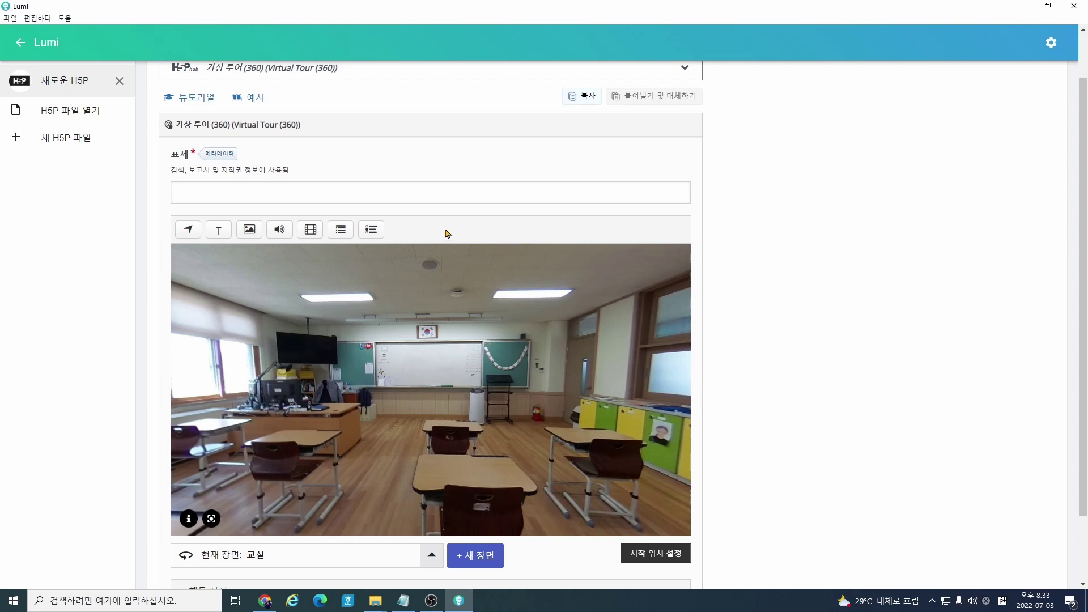
click(254, 193)
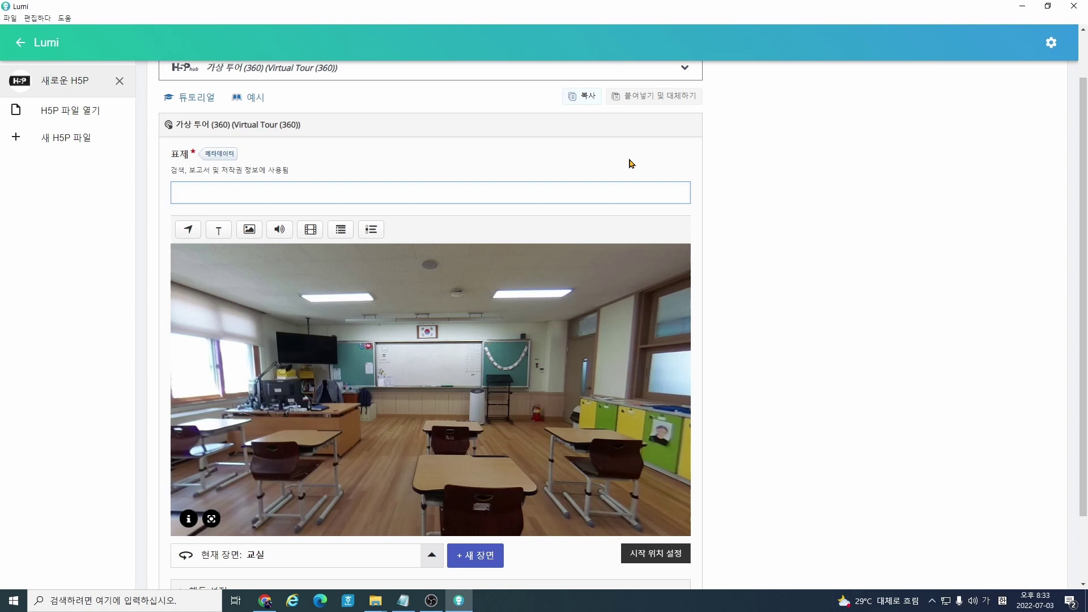
text(교시)
click(611, 223)
Step: Save the tour as an H5P package named "교실" in the h5p folder
click(9, 18)
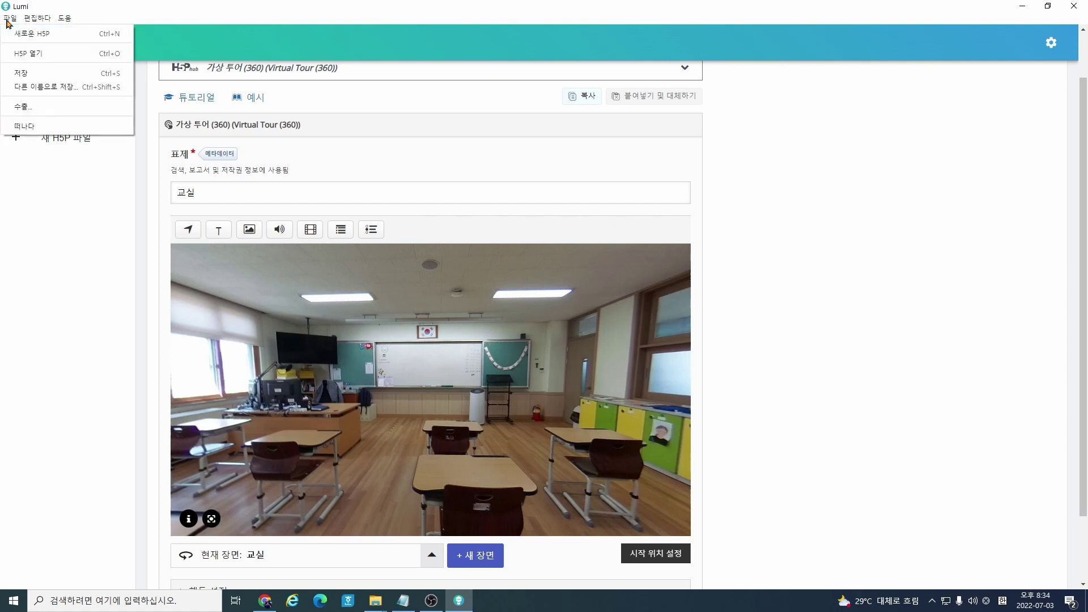
mouse_move(9, 19)
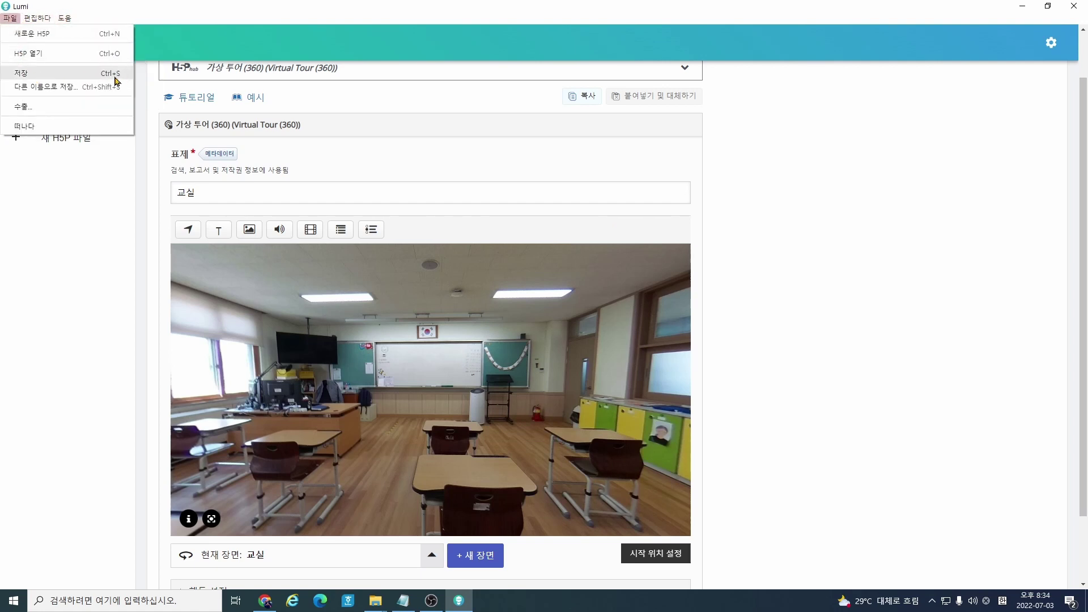
click(116, 77)
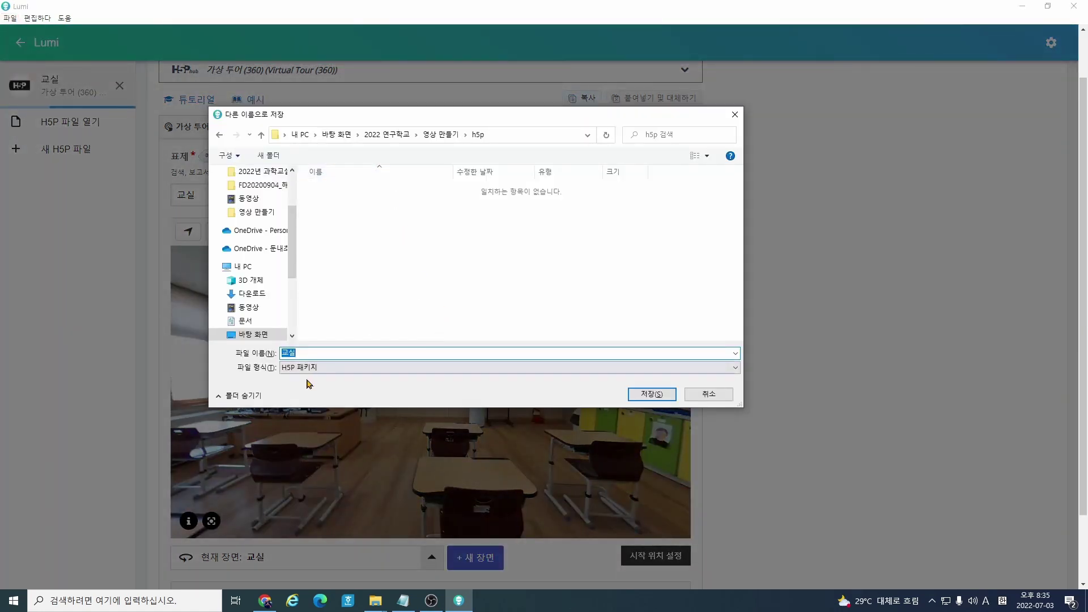
click(419, 290)
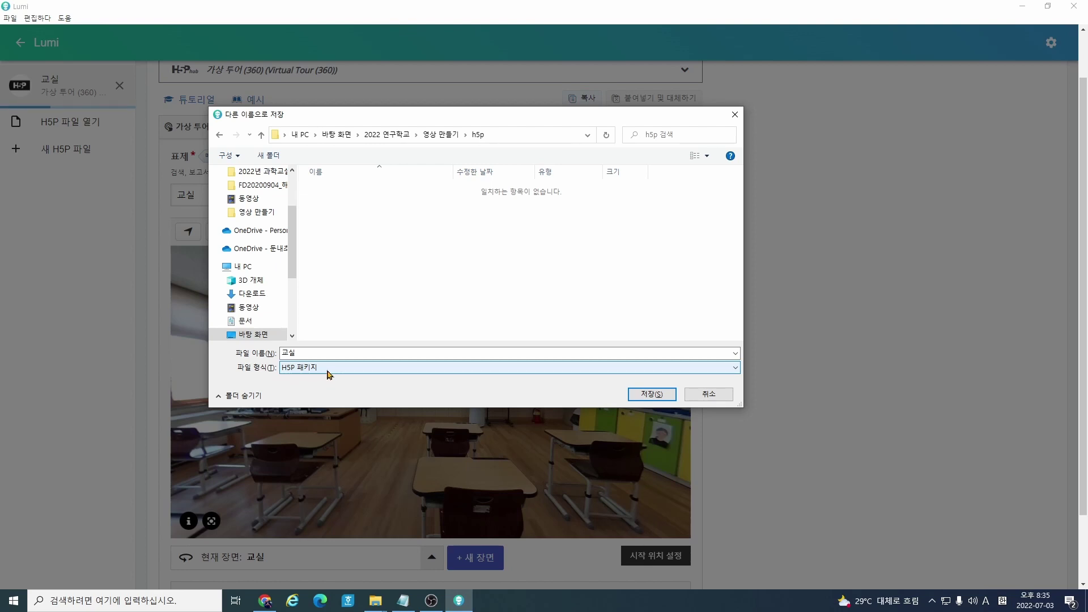
click(651, 395)
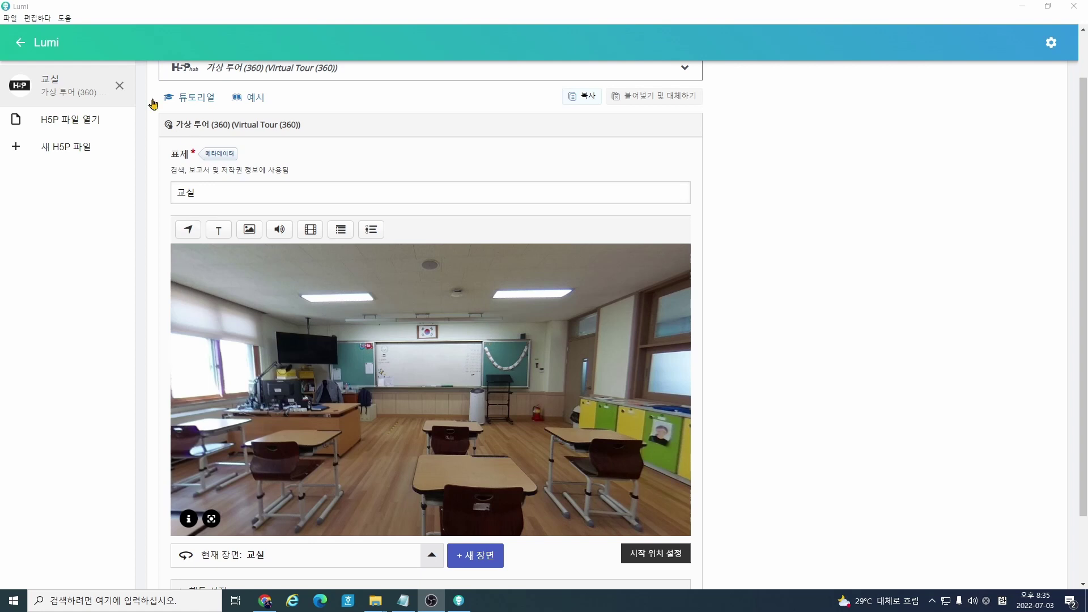
Step: Export the tour as an all-in-one HTML file (올인원 HTML 파일) named "교실" in the h5p folder
click(24, 19)
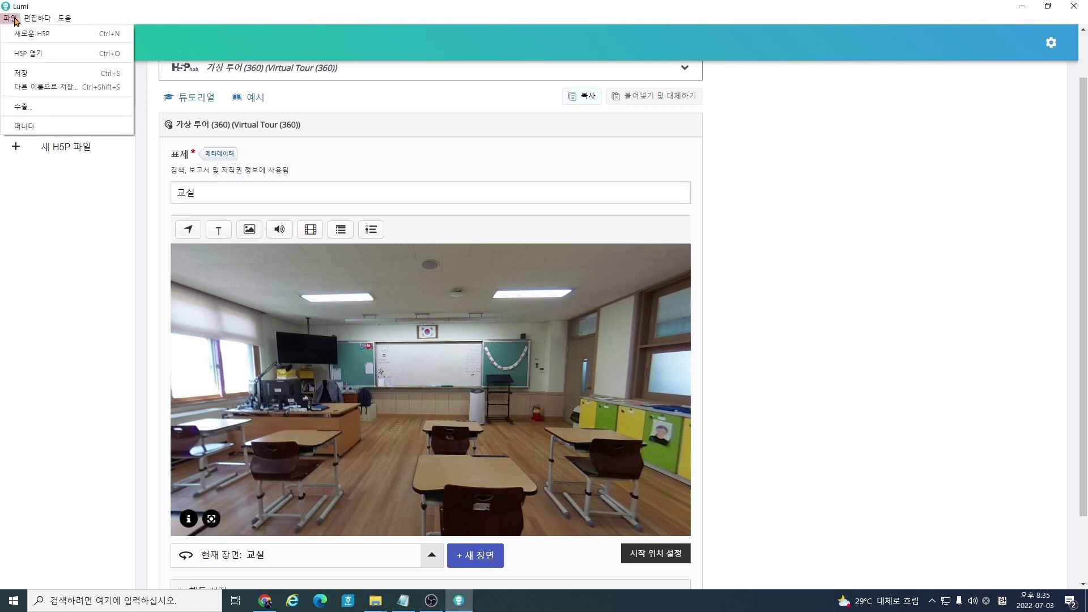
click(10, 17)
click(26, 110)
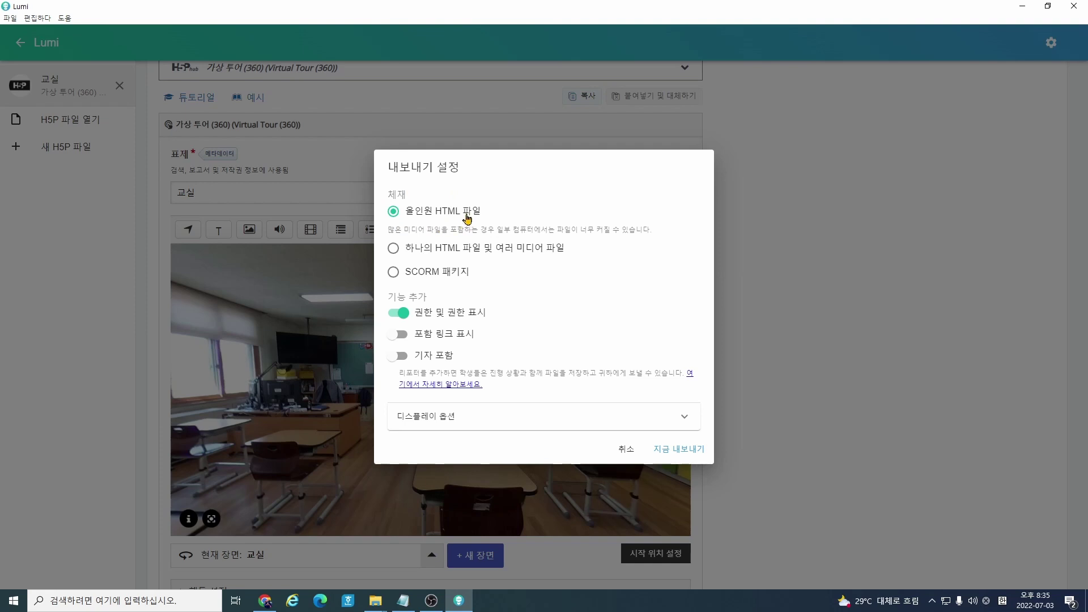
click(689, 450)
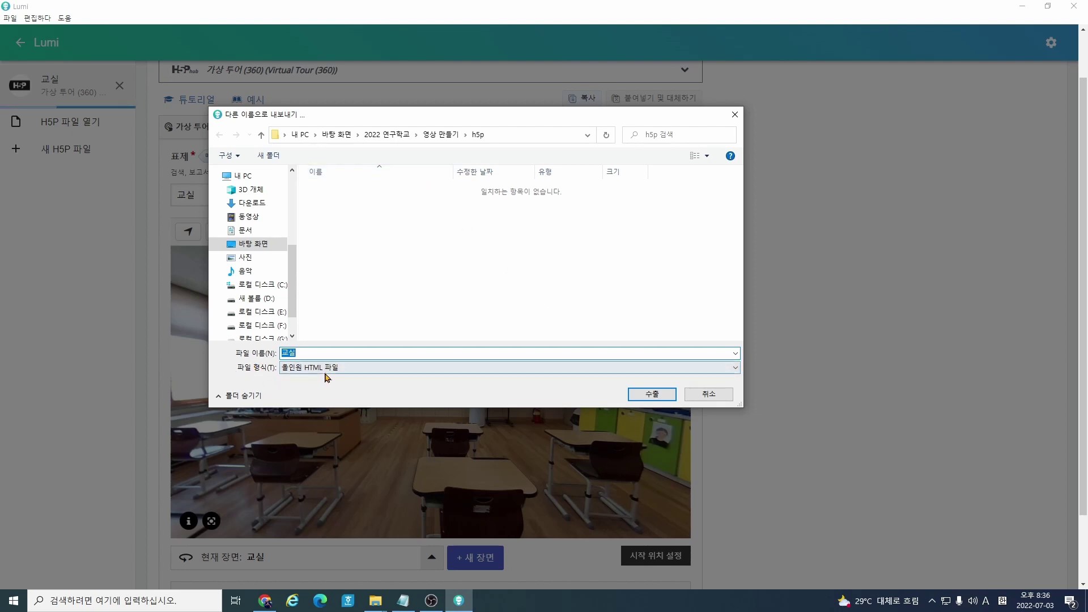
click(300, 368)
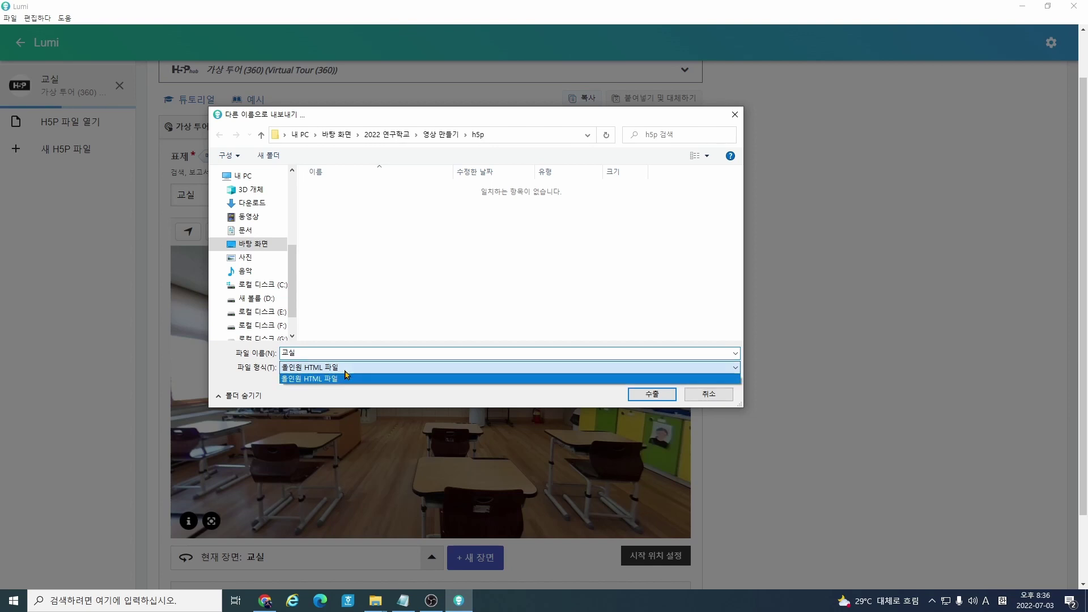
click(326, 379)
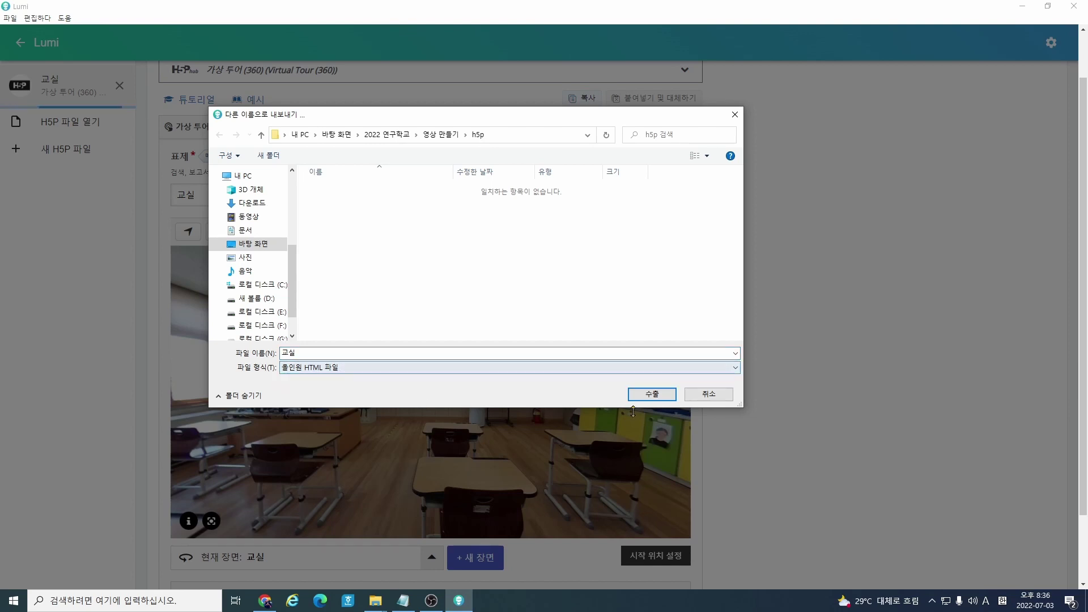
click(652, 393)
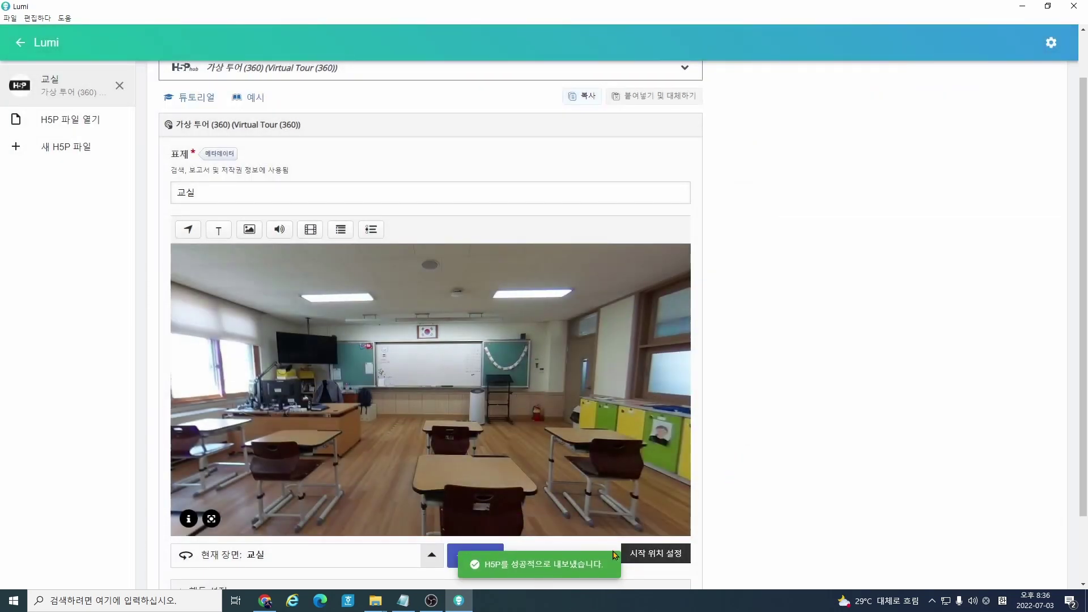
Step: Open the h5p folder in File Explorer and compare the saved H5P file with the exported HTML file
mouse_move(379, 601)
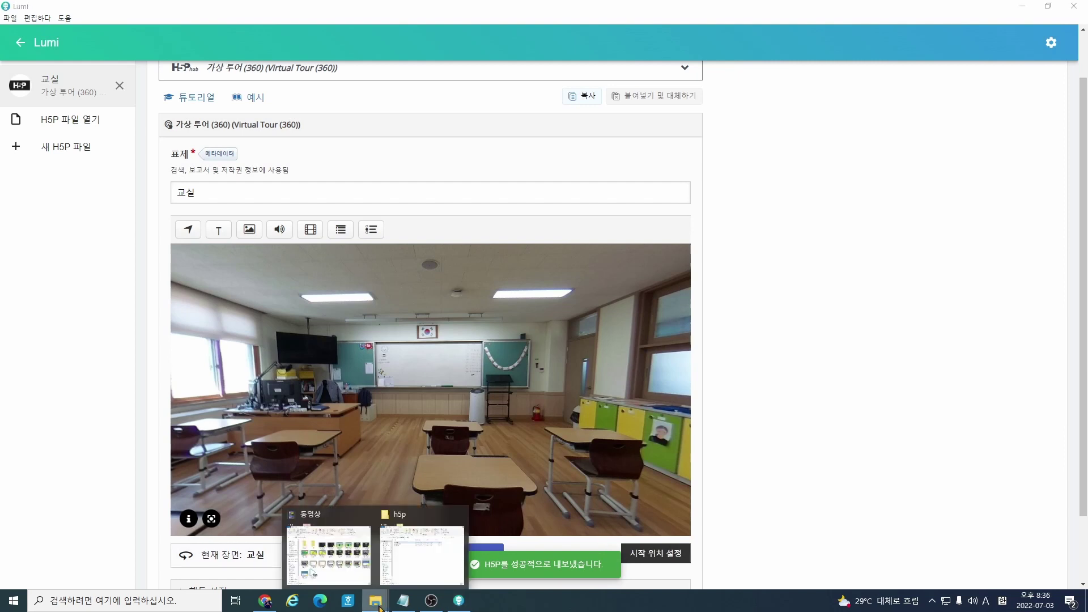
click(424, 561)
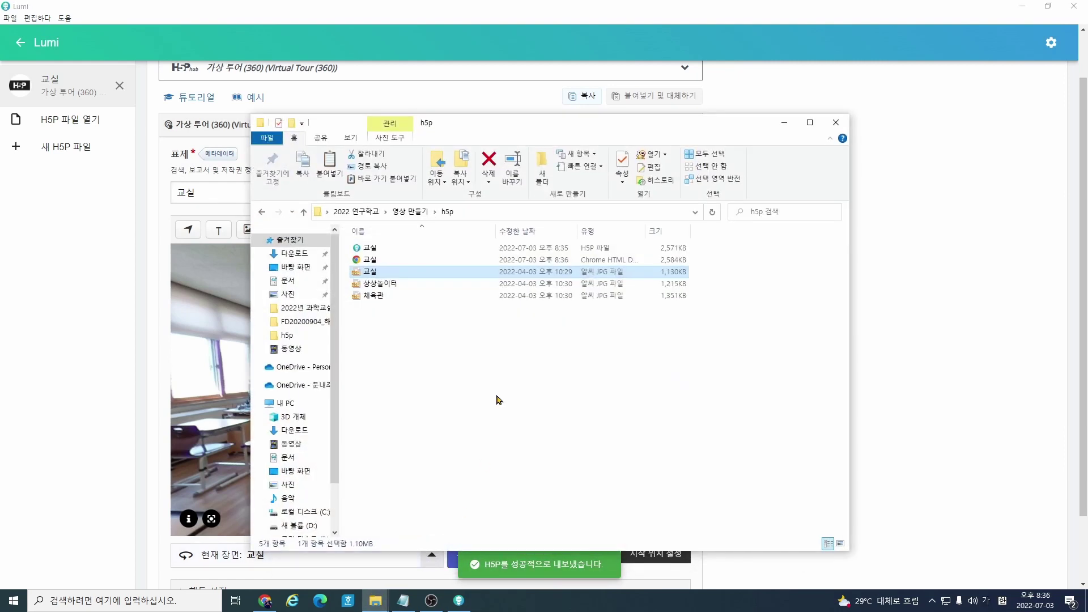
click(385, 248)
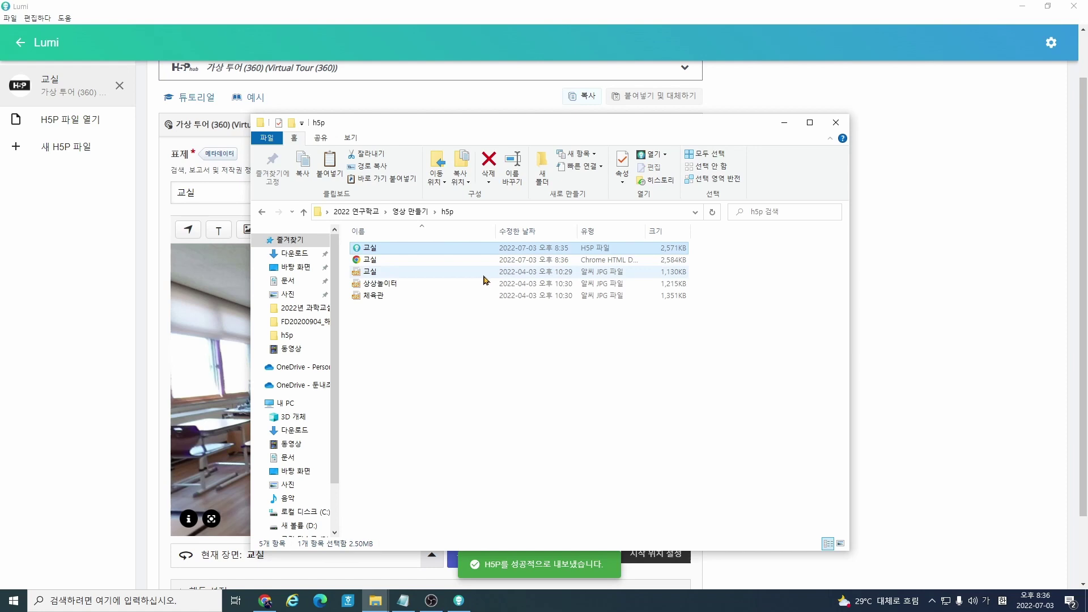
click(403, 260)
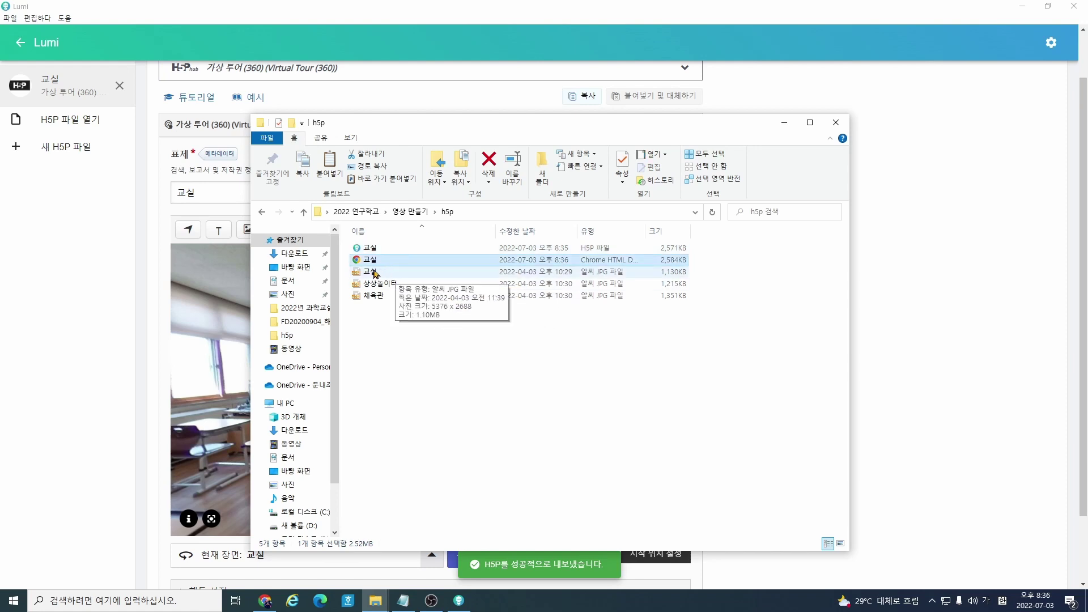
click(378, 251)
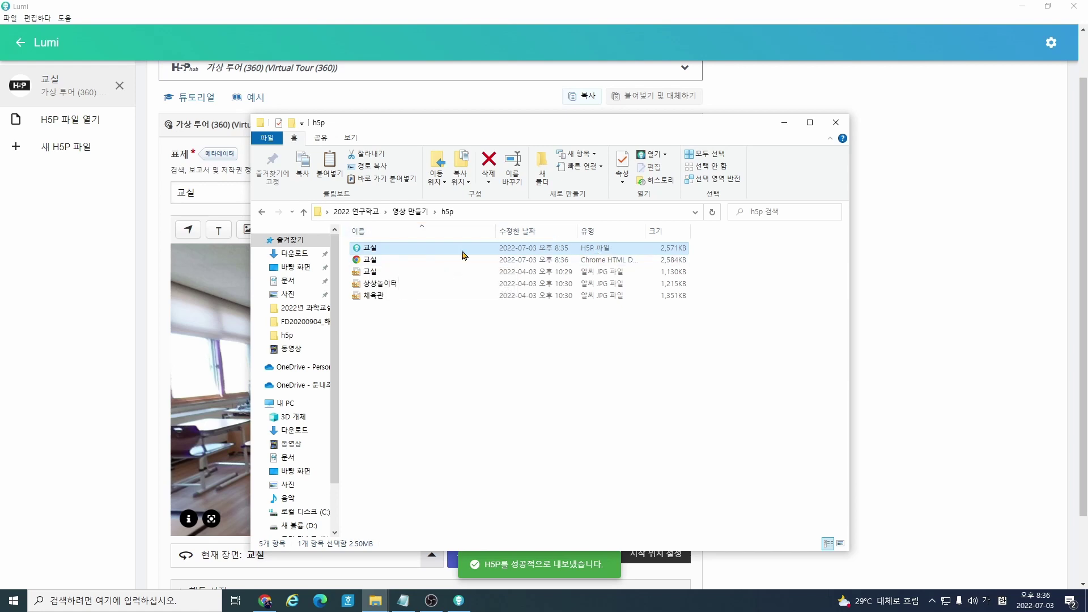
click(373, 260)
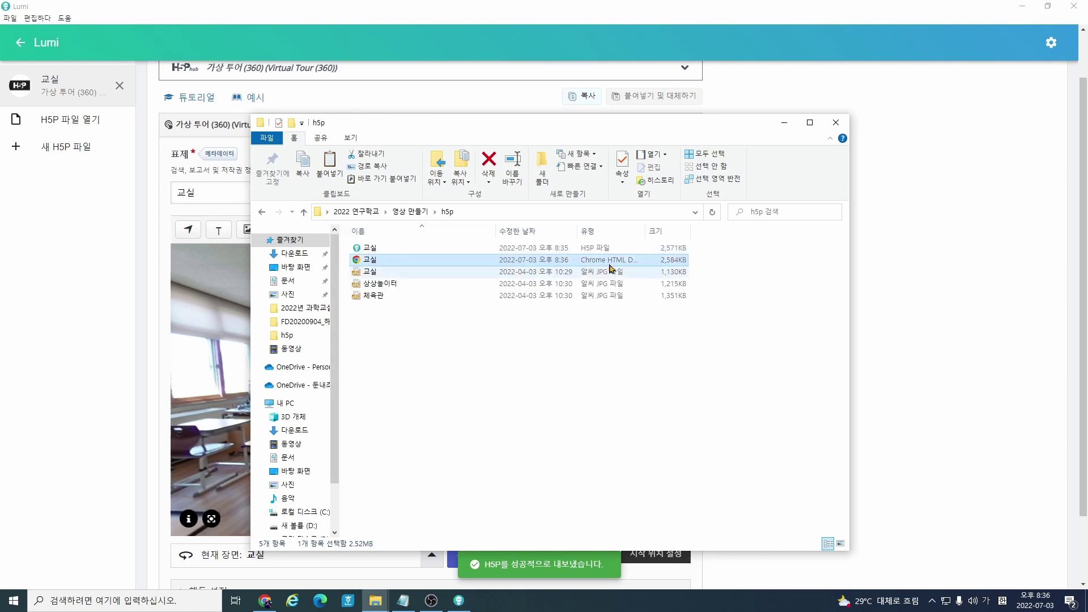
Step: Preview the exported 교실 HTML file in Chrome, look around the classroom, and return to Lumi
double_click(376, 264)
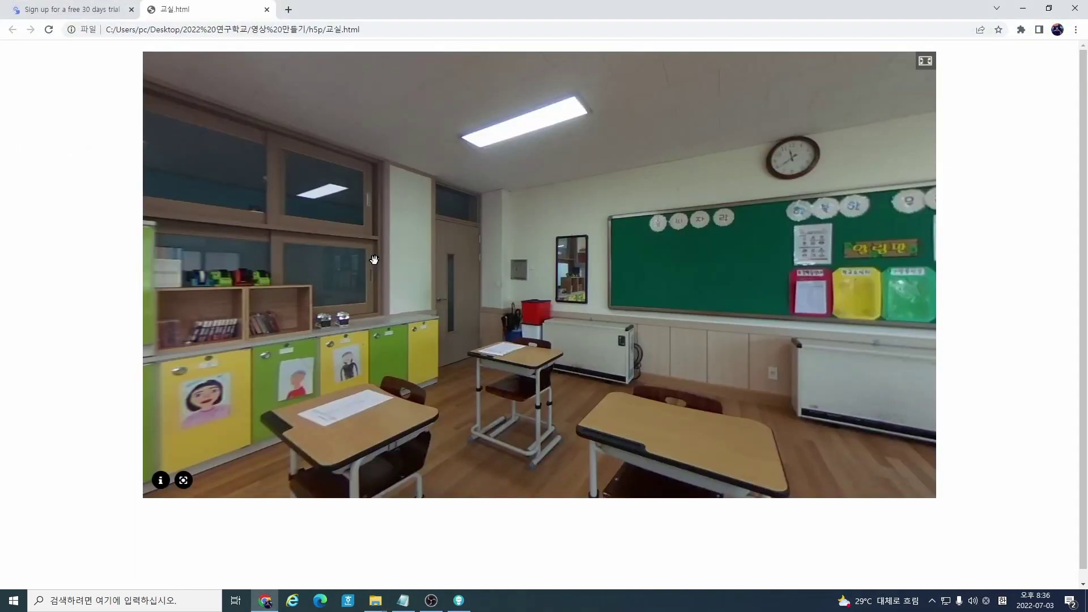
drag(375, 259, 591, 267)
key(alt+Tab)
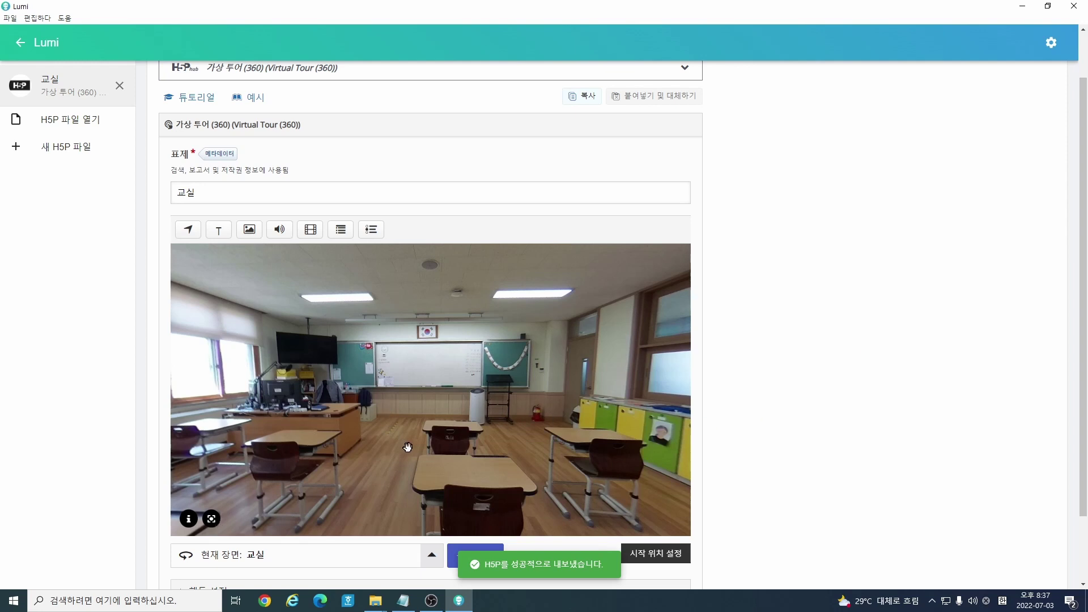
Step: Set the scene's start position to a view toward the whiteboard and test it by resetting the camera
drag(408, 447, 391, 426)
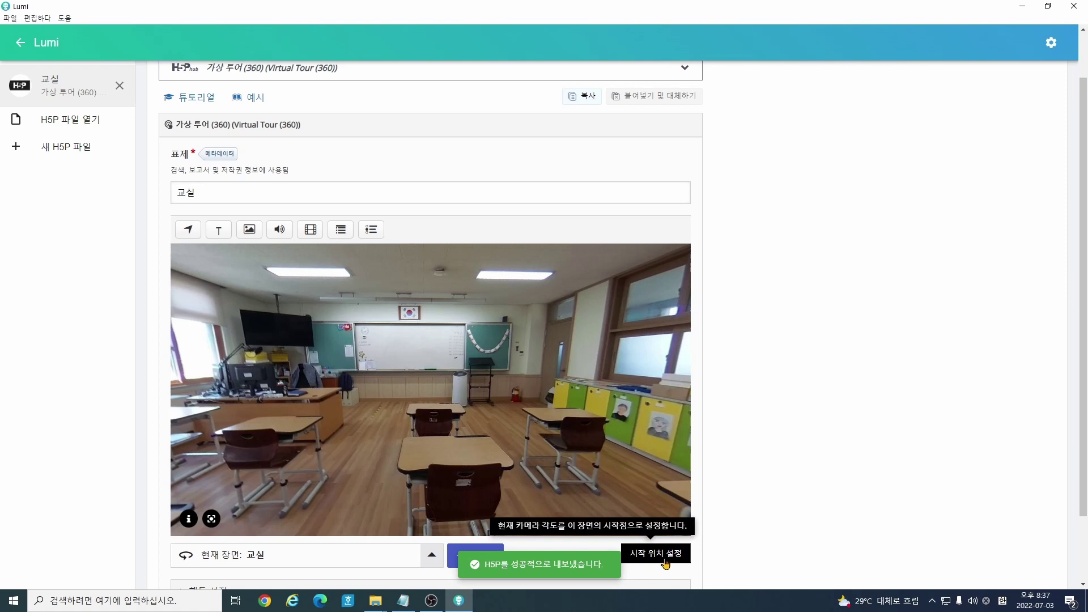
click(666, 563)
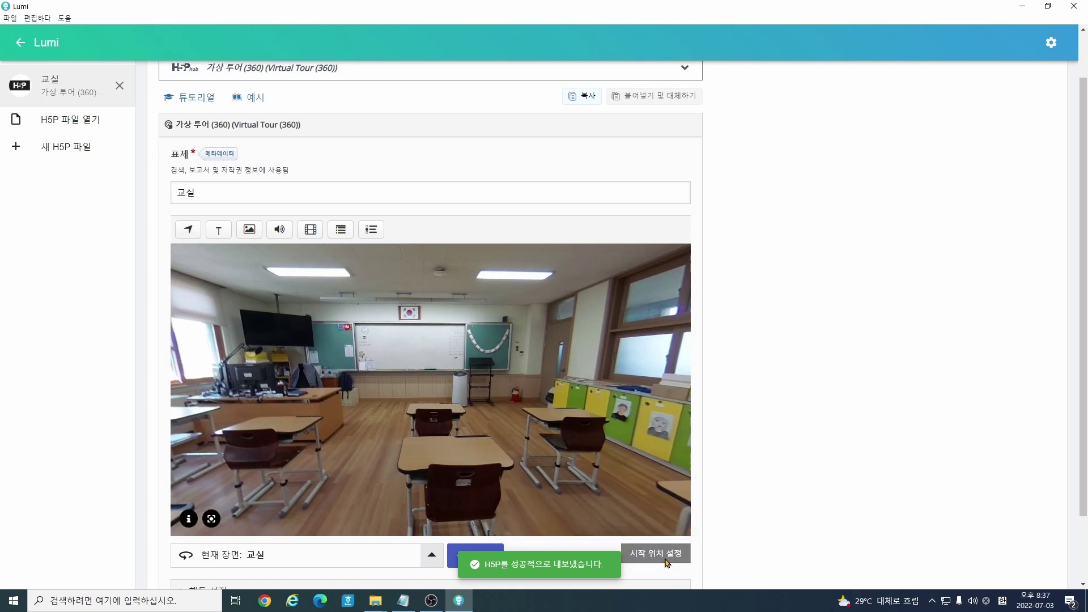
drag(583, 398, 456, 433)
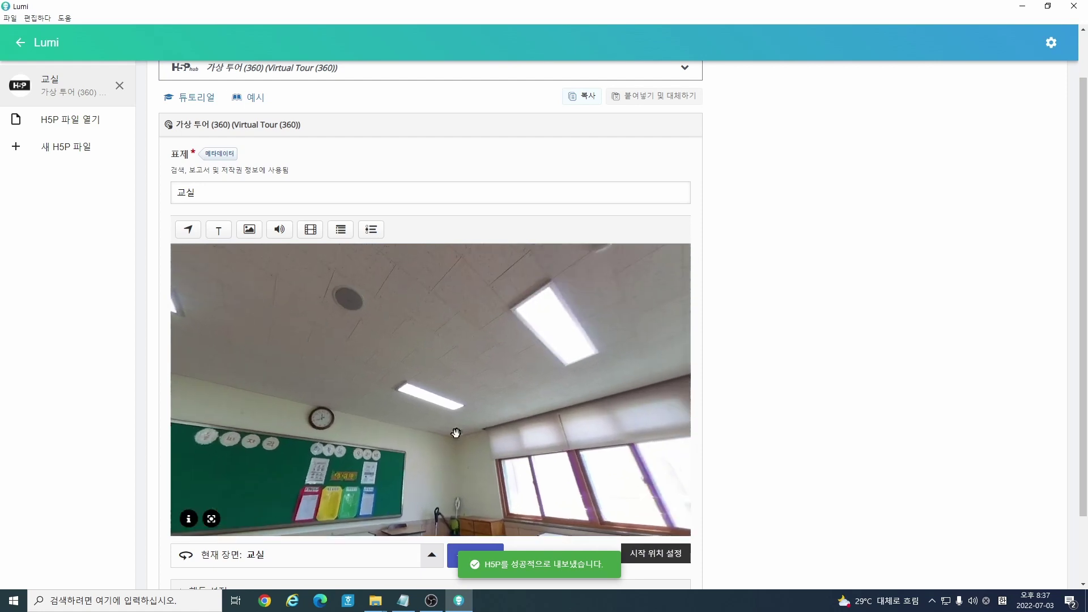
click(211, 519)
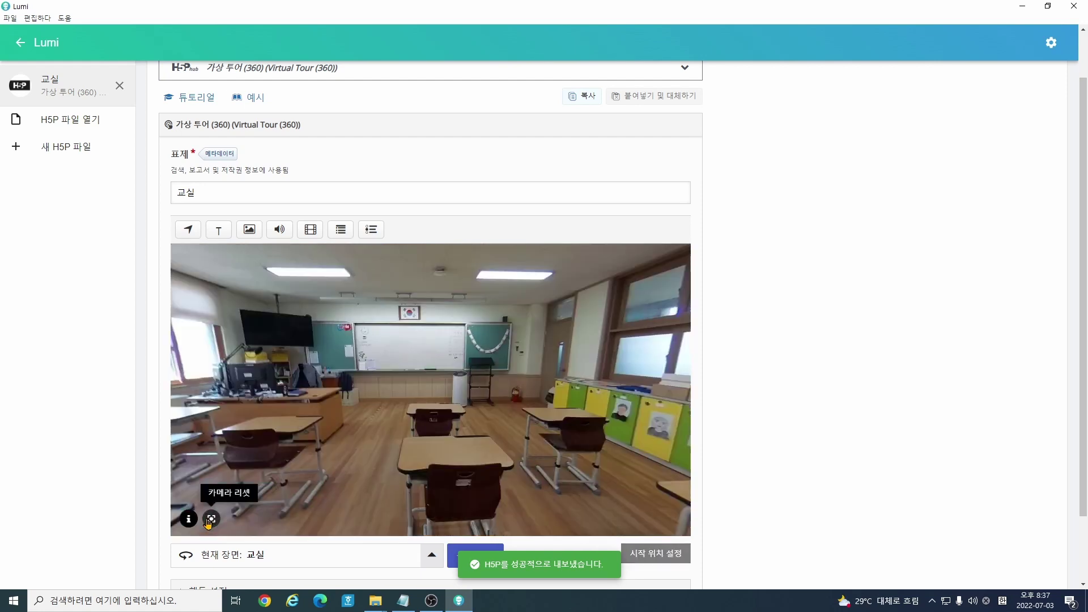
Step: Change the start position to a view taking in the windows and whiteboard, and check it with a camera reset
drag(584, 463, 658, 544)
click(655, 553)
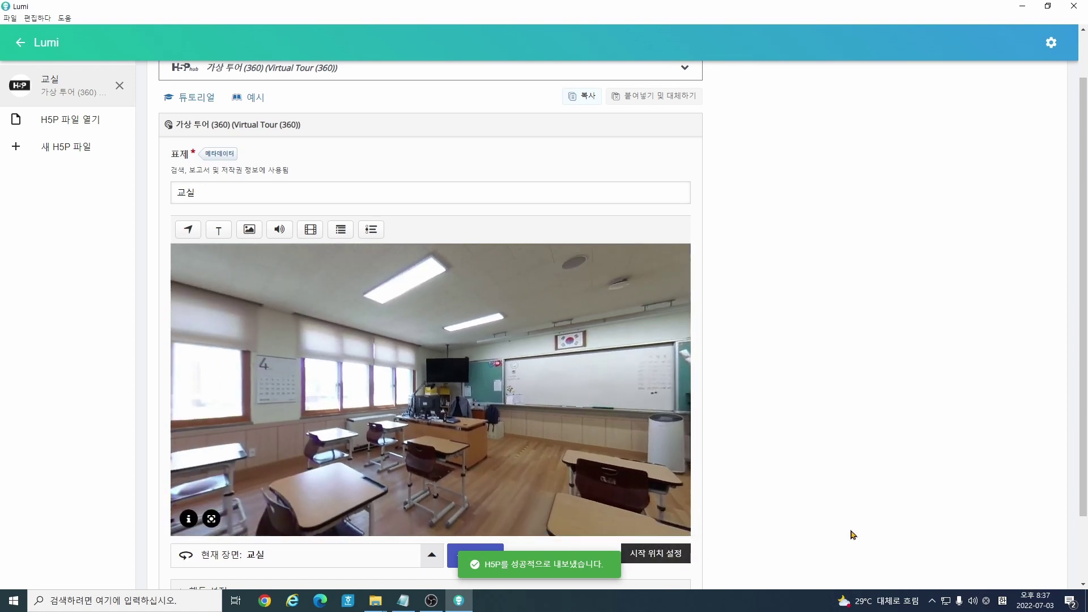
click(657, 556)
drag(658, 519, 284, 561)
click(214, 520)
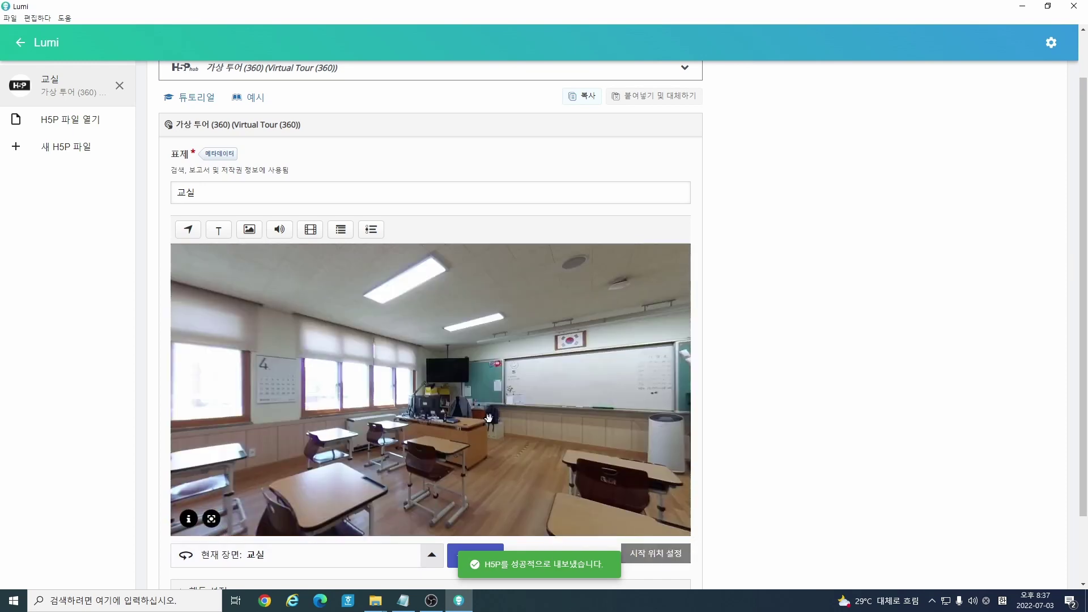
Step: Set the start position to face the front of the classroom with the whiteboard centred, and verify it by resetting the camera
drag(637, 417, 553, 449)
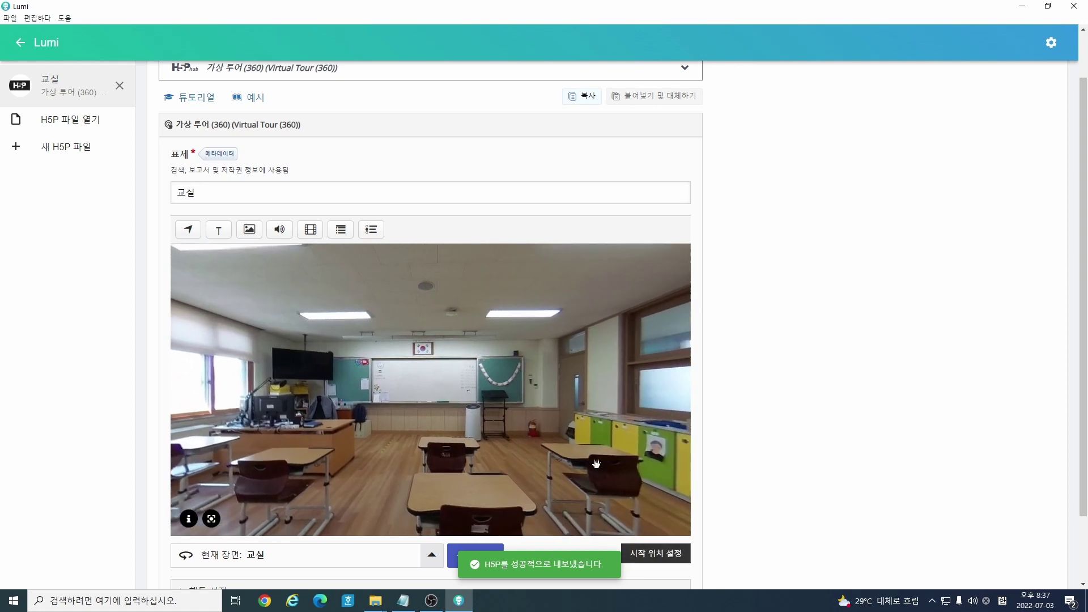
click(668, 558)
drag(675, 521, 406, 462)
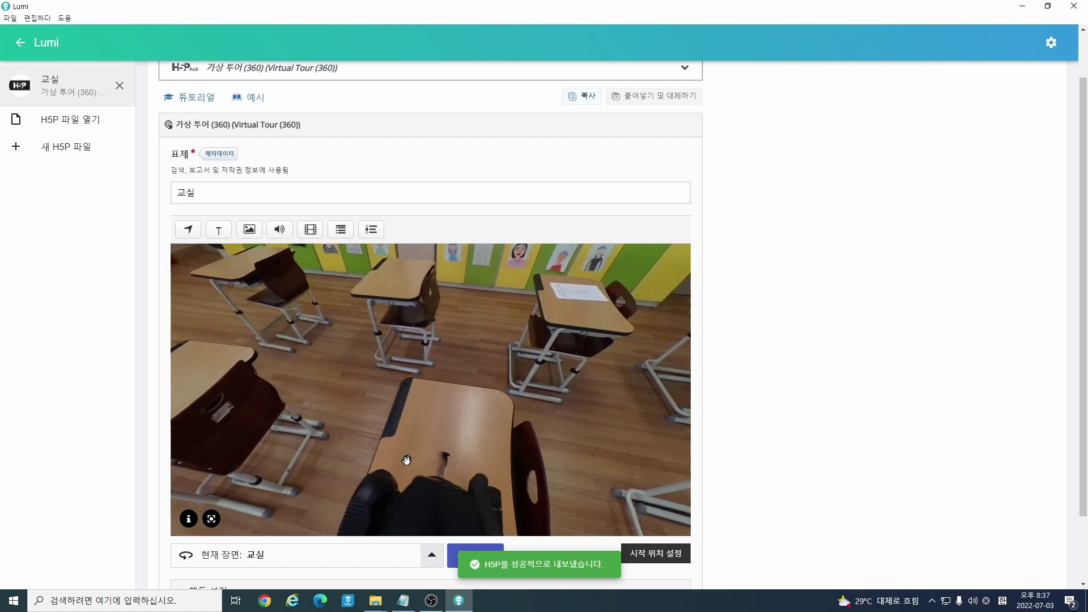
click(211, 518)
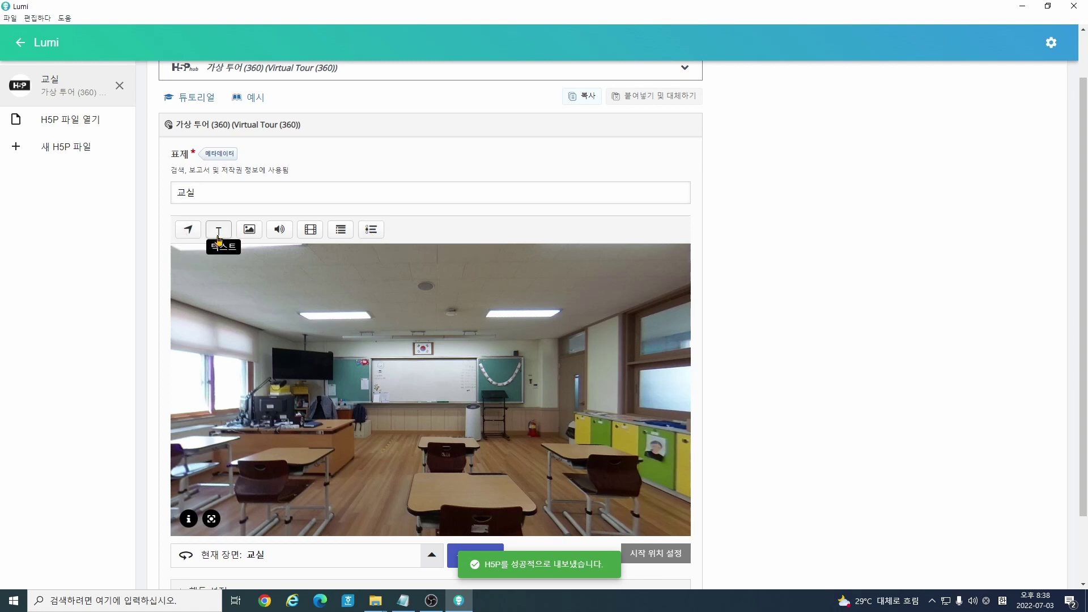
Step: Add a go-to-scene hotspot labelled "체육관" to the classroom scene and create a new scene as its destination
click(189, 231)
click(232, 243)
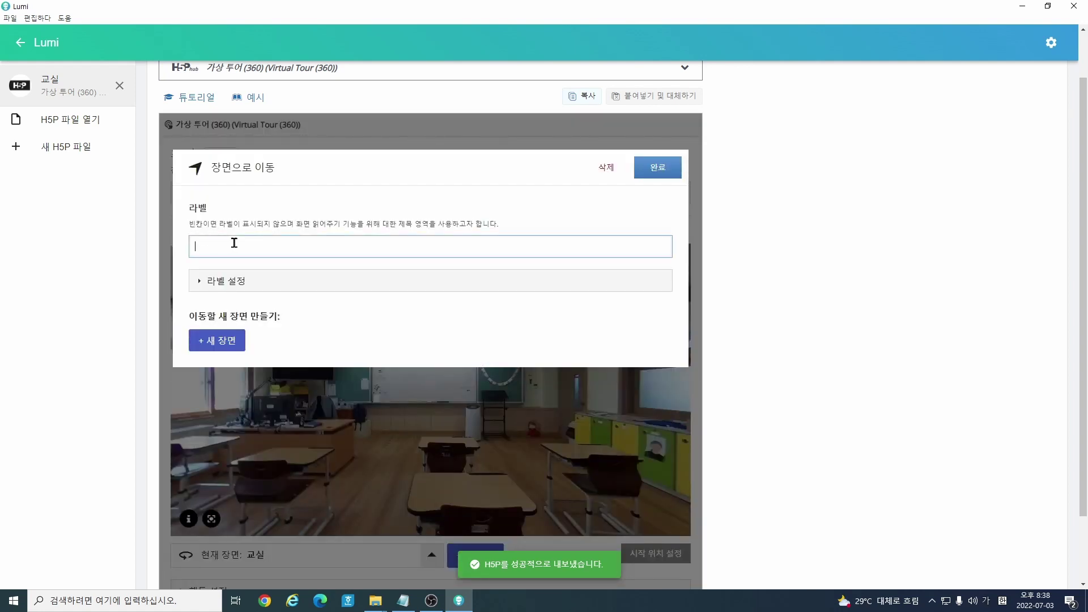
text(체육관)
click(222, 341)
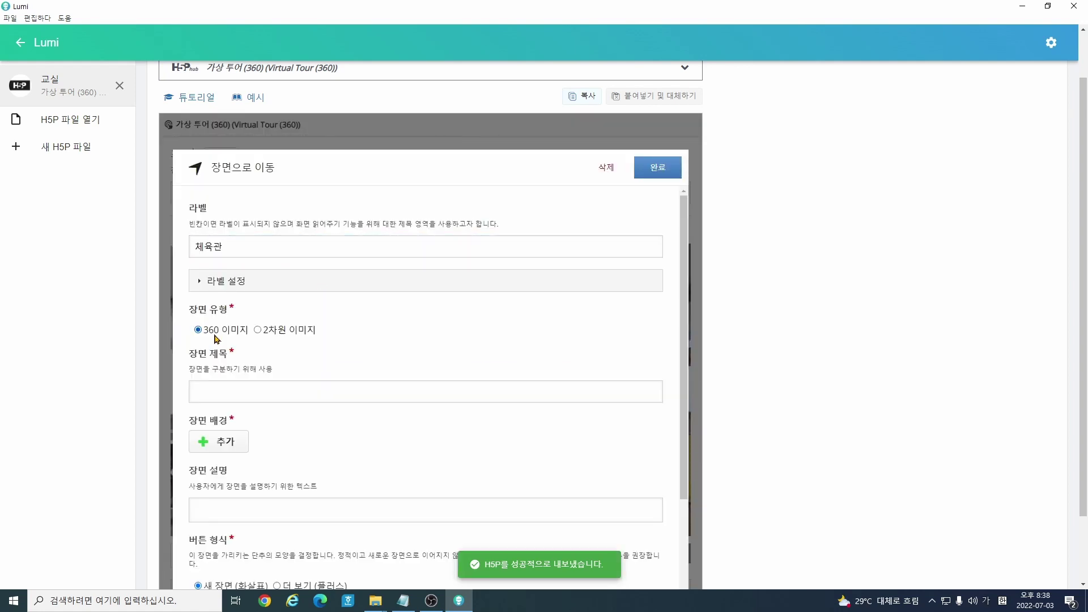
Step: Upload the 체육관 photo from the h5p folder as the new scene's background
click(217, 446)
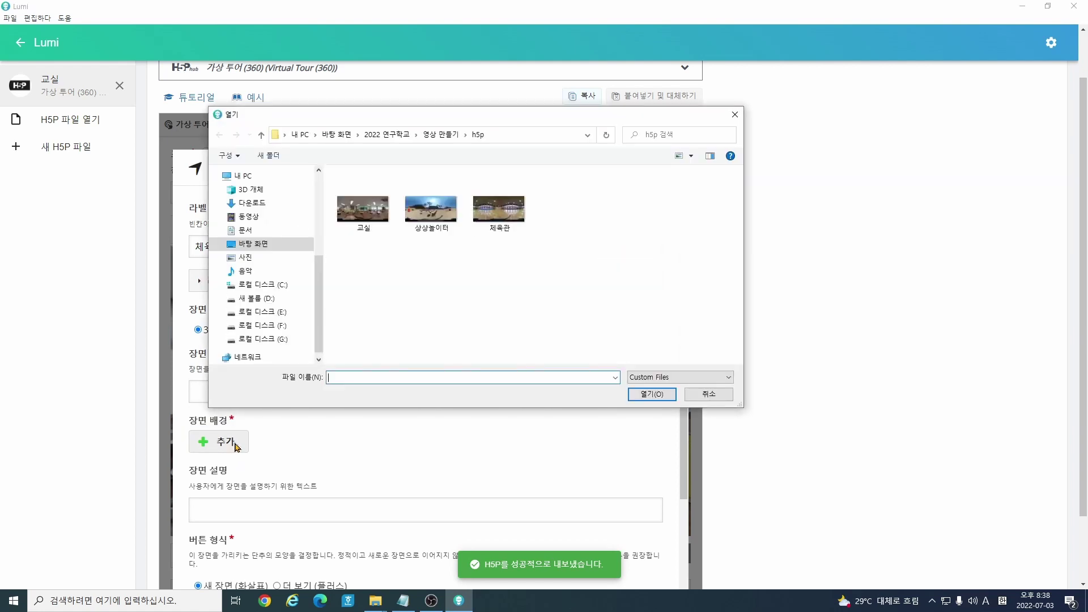
drag(397, 115, 610, 131)
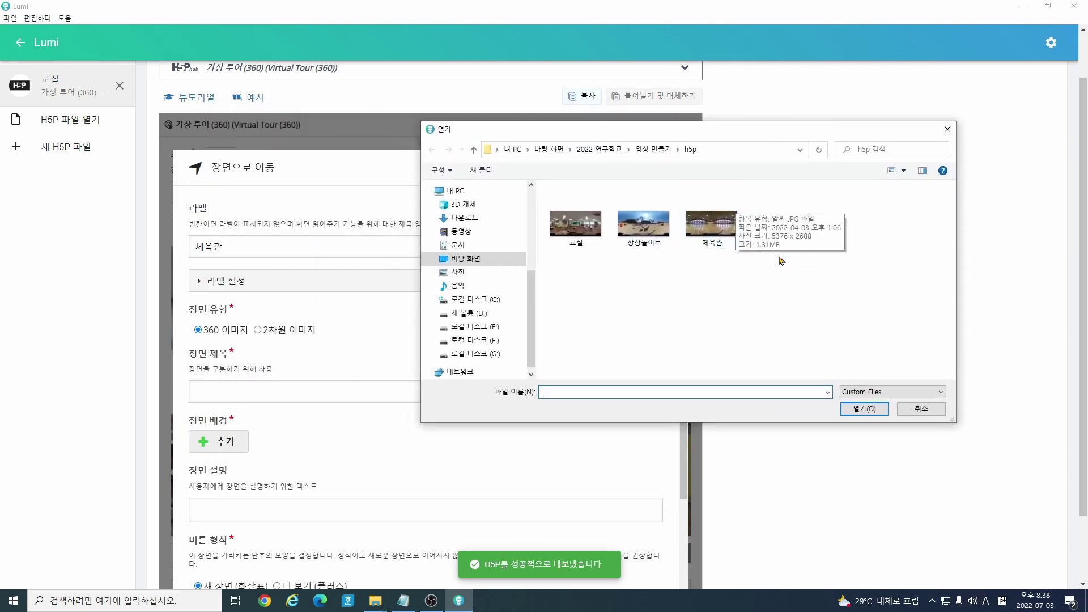
double_click(709, 224)
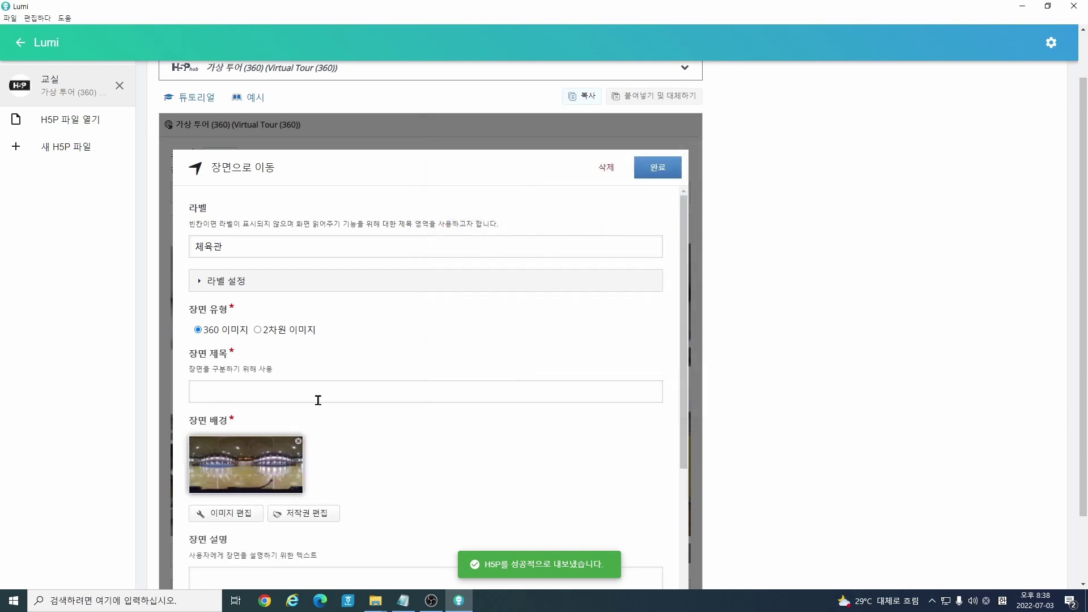
Step: Enter "체육관입니다" as the new scene's description and "체육관" as its title
scroll(433, 444, down, 3)
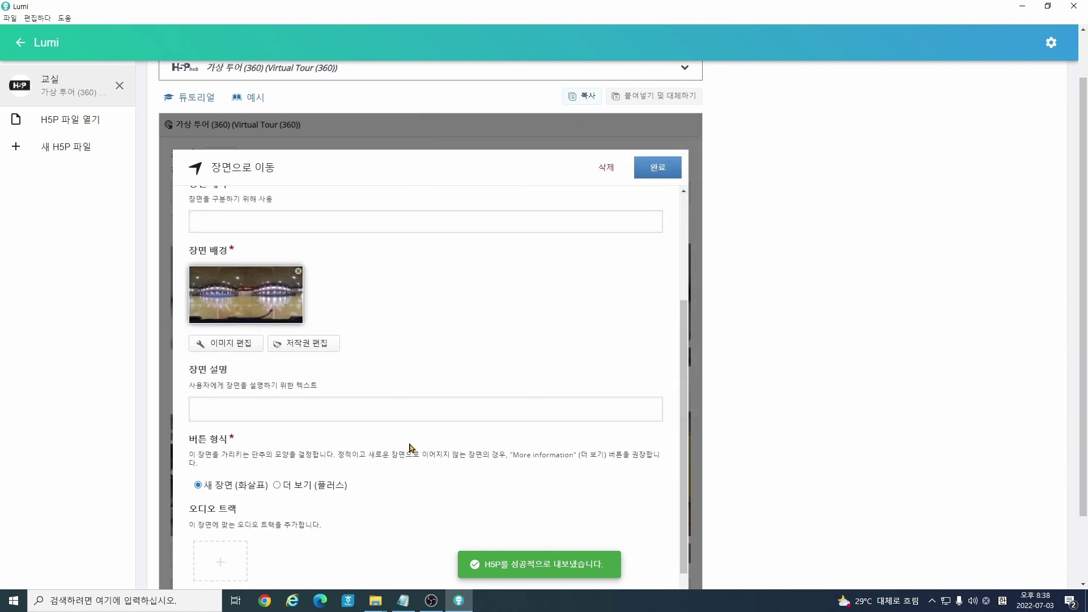
click(287, 408)
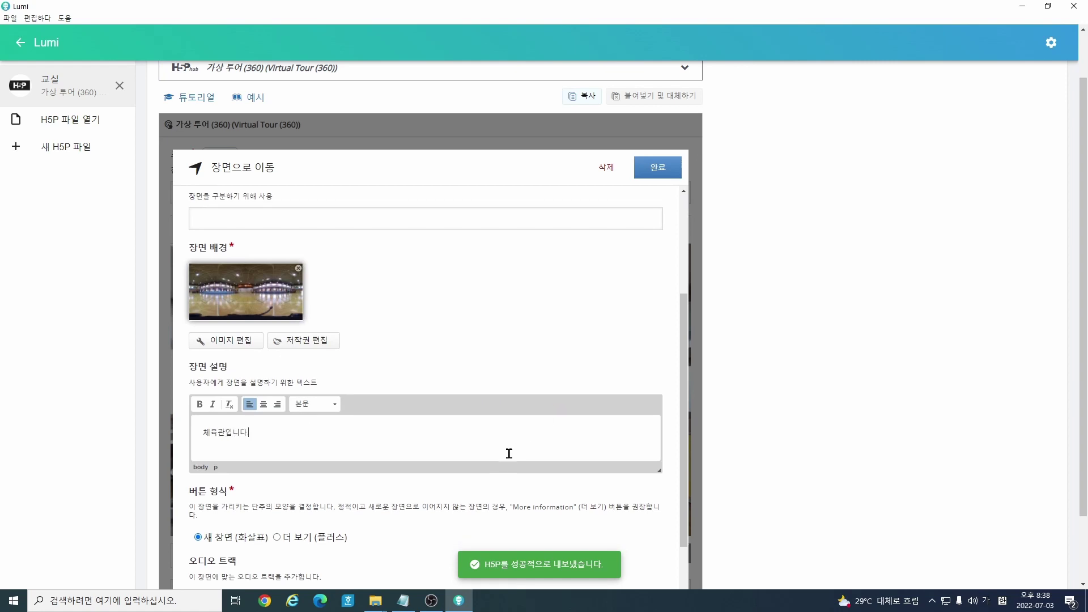
scroll(419, 452, down, 2)
scroll(292, 362, up, 4)
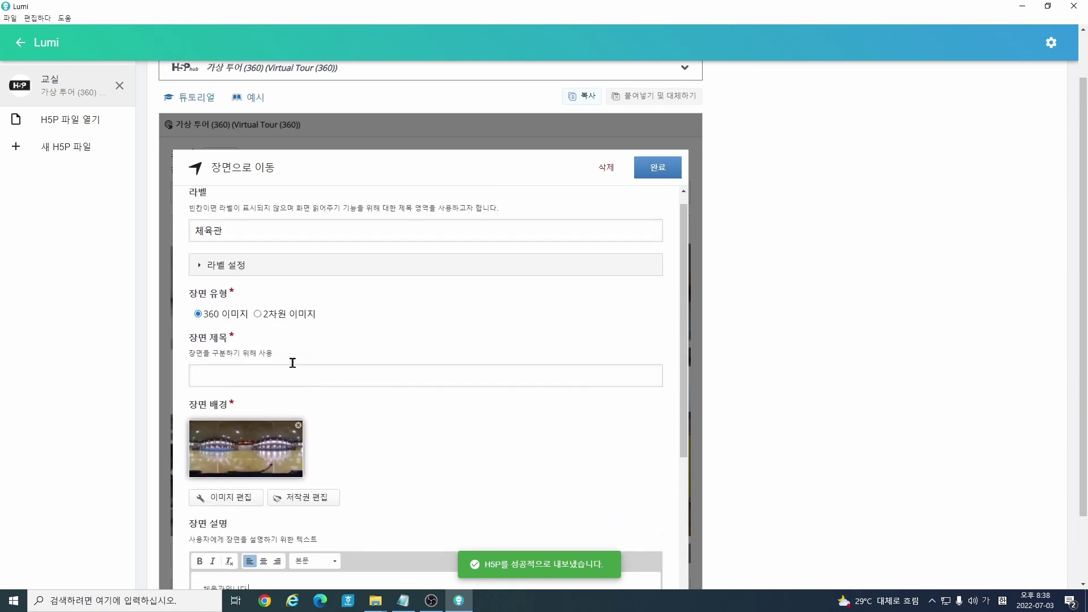
click(280, 366)
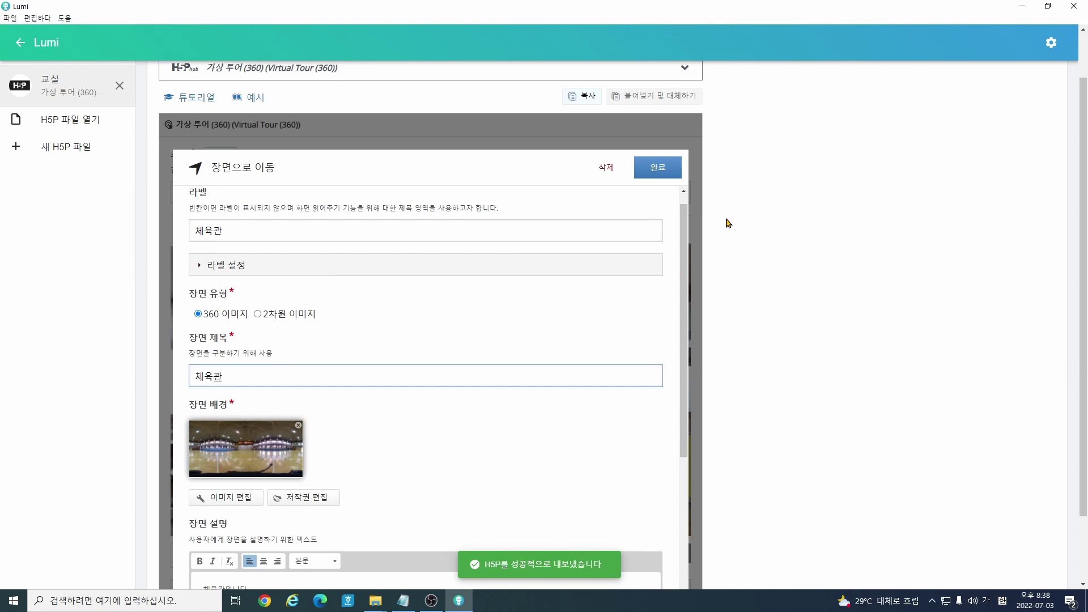
Step: Confirm the new scene and move its 체육관 hotspot onto the door at the front of the classroom
click(658, 167)
drag(489, 391, 630, 392)
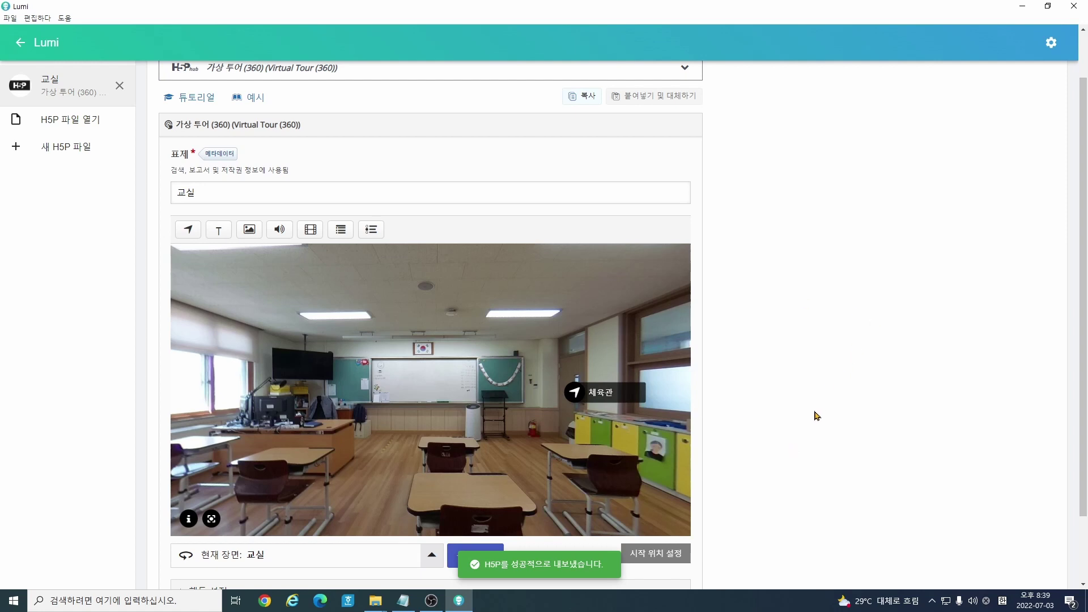
Step: Preview the tour and follow the 체육관 hotspot from the classroom to the gym
scroll(788, 472, up, 1)
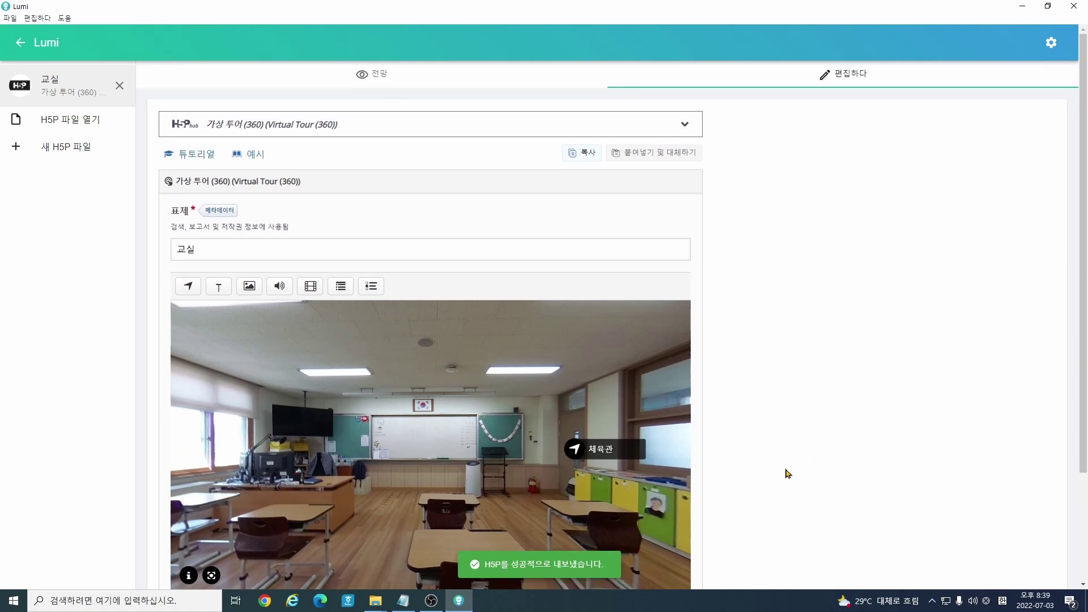
click(372, 78)
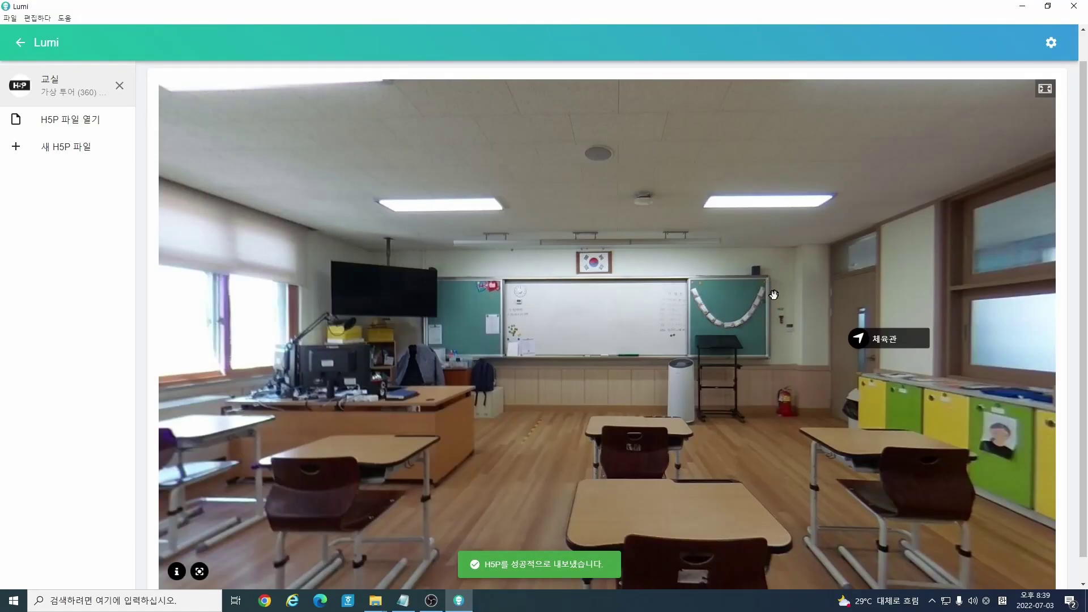
click(866, 340)
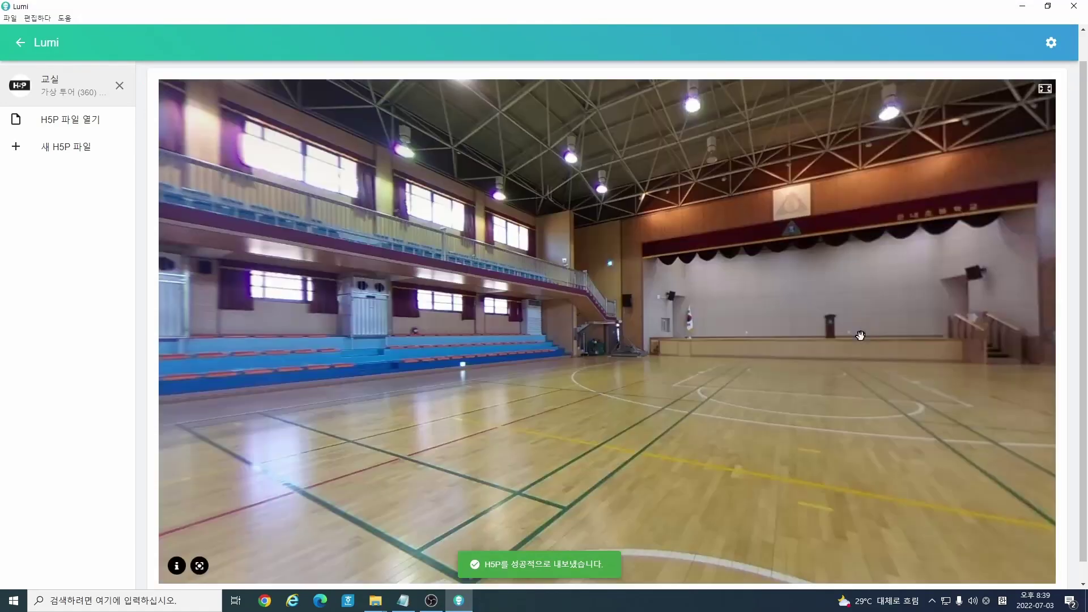
Step: Look around the gym scene in the preview and reset the camera to check its start view
drag(930, 365, 848, 326)
drag(485, 287, 891, 305)
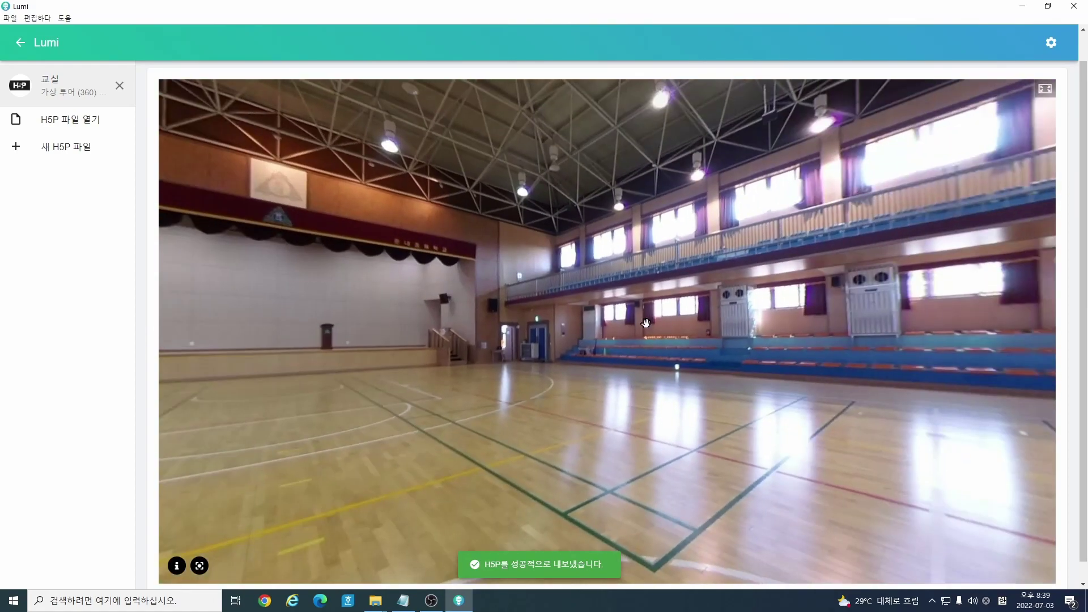
drag(645, 323, 557, 301)
drag(918, 327, 651, 357)
drag(709, 443, 603, 398)
drag(776, 402, 743, 360)
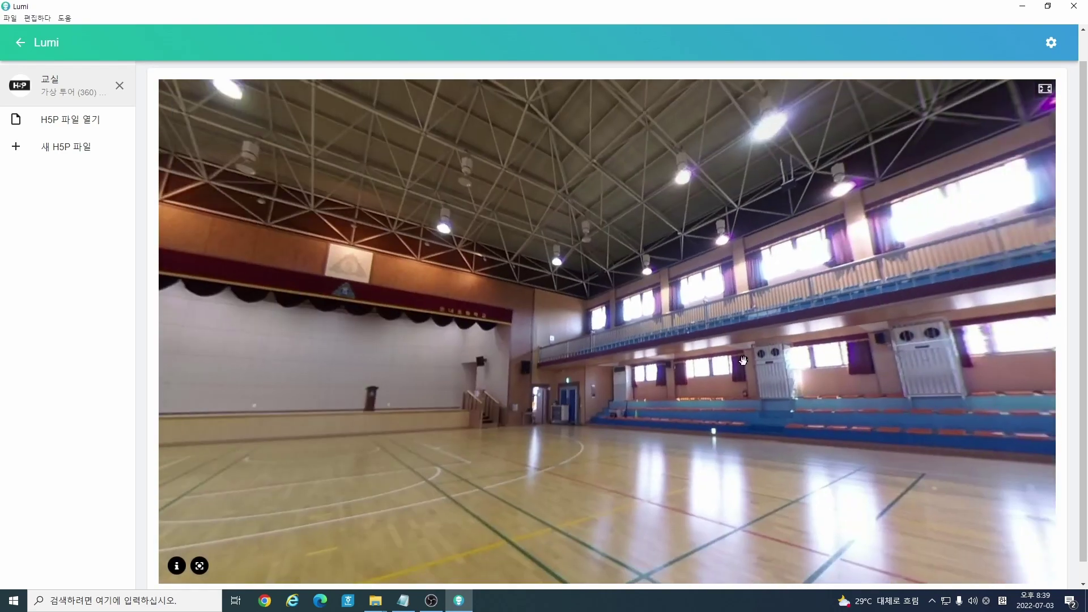
drag(529, 402, 589, 362)
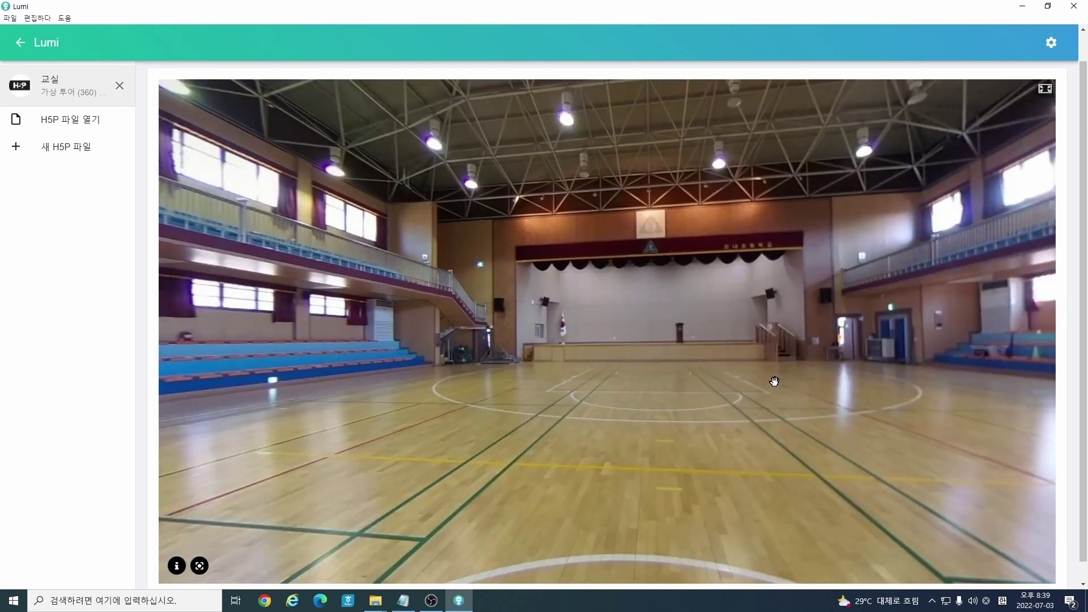
drag(775, 381, 607, 357)
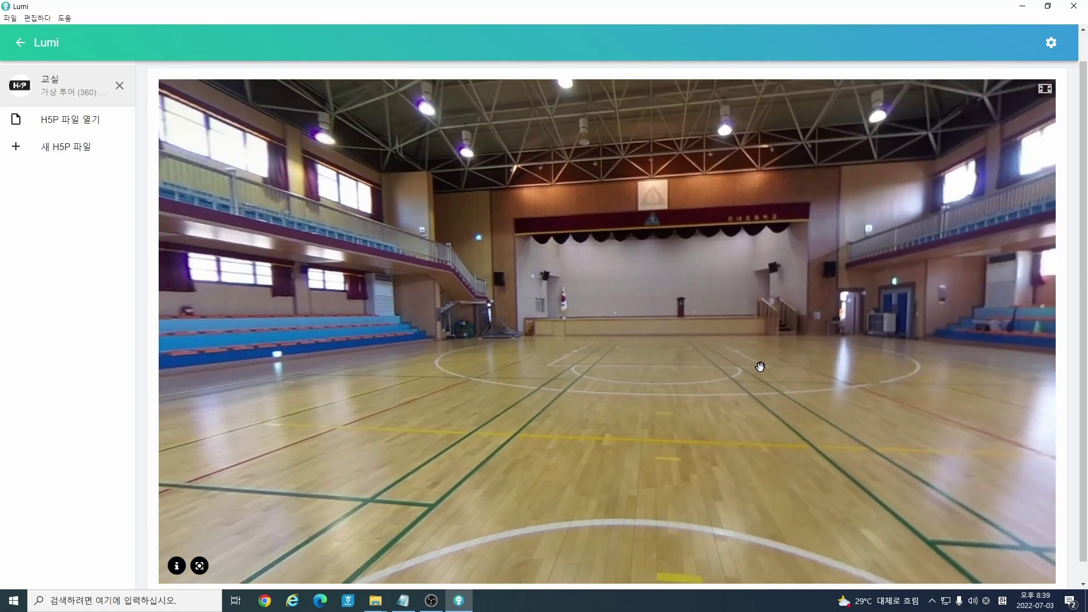
drag(760, 369, 702, 357)
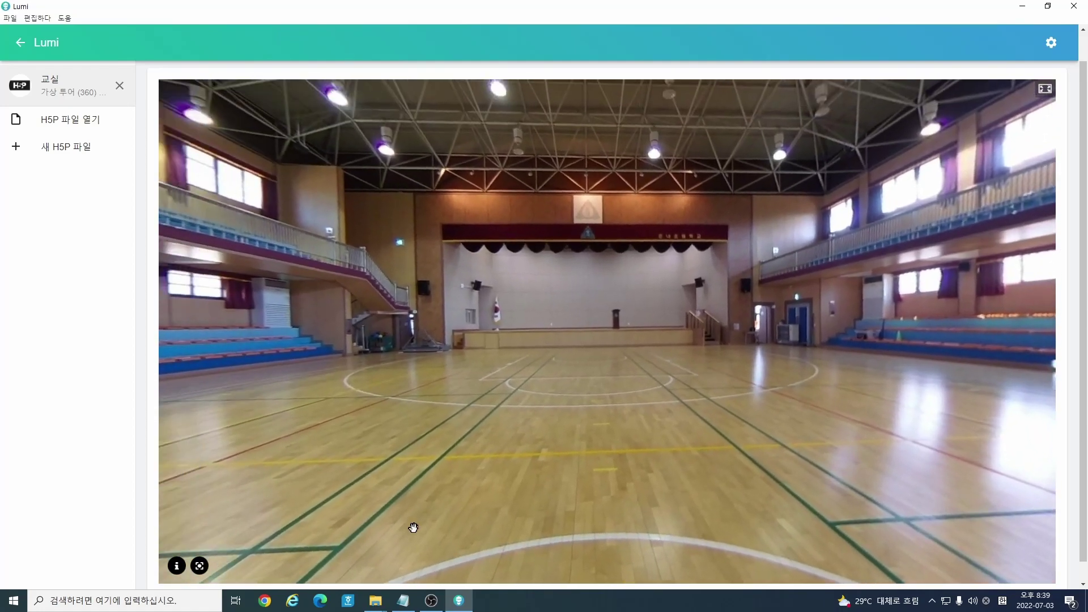
click(199, 566)
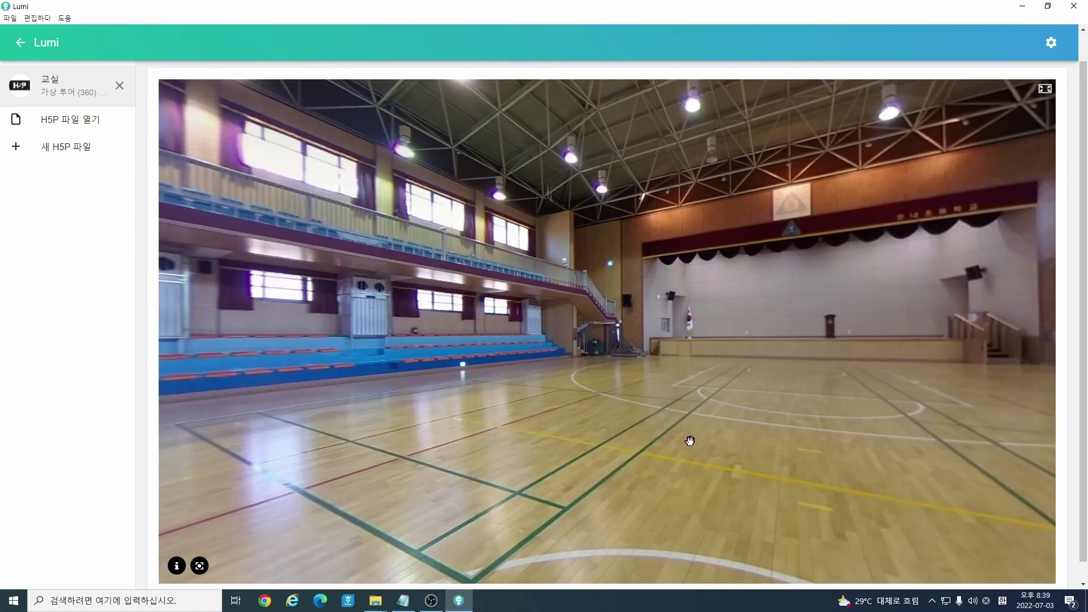
drag(690, 440, 525, 445)
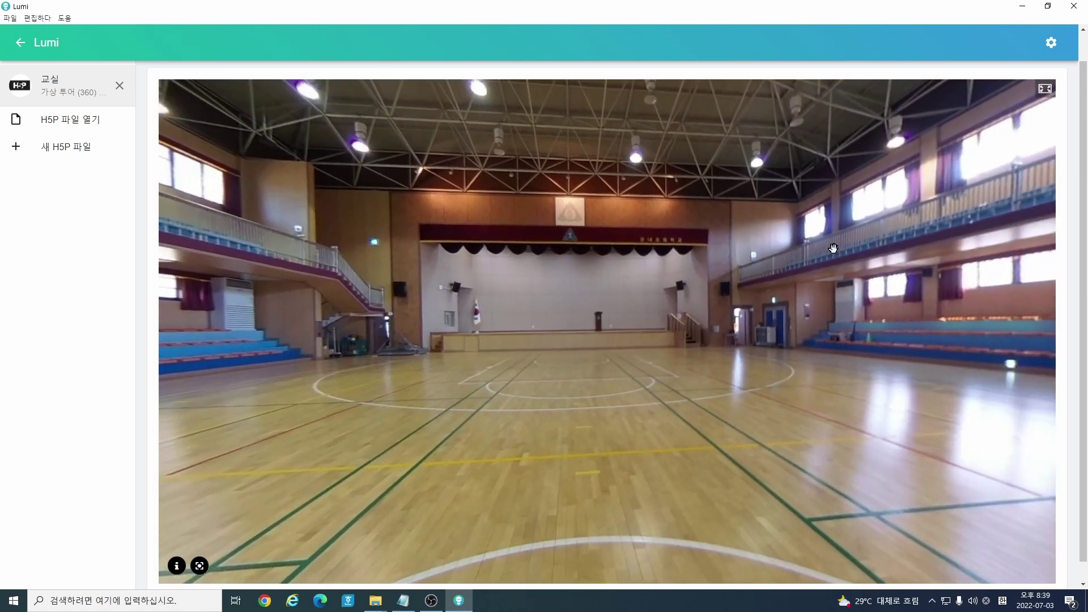
Step: Return to editing, switch to the 체육관 scene and set its start position to face the stage head-on
scroll(397, 153, up, 1)
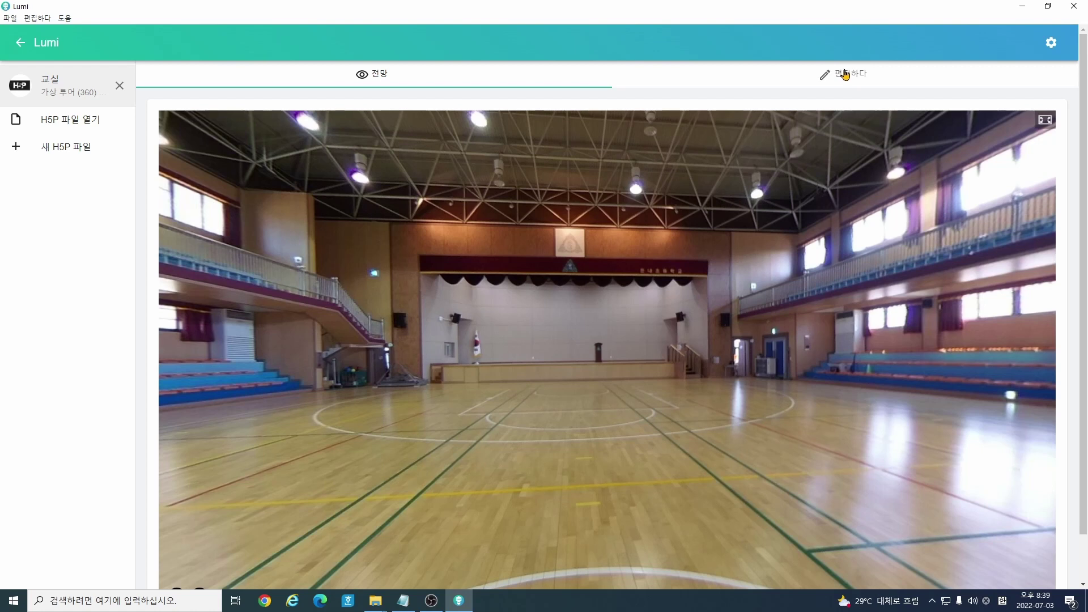
click(846, 75)
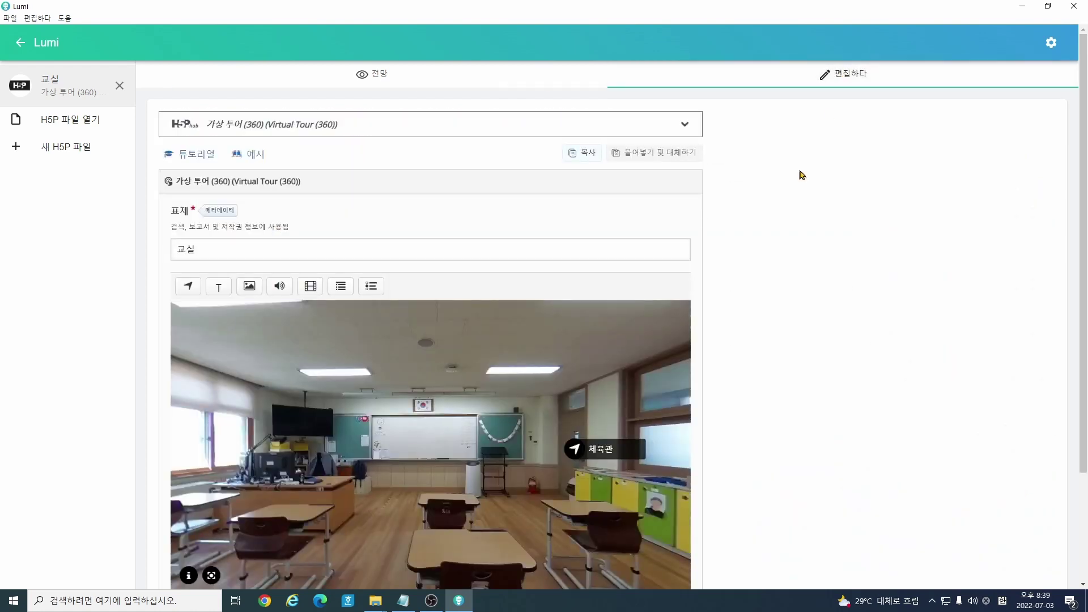
scroll(241, 294, down, 3)
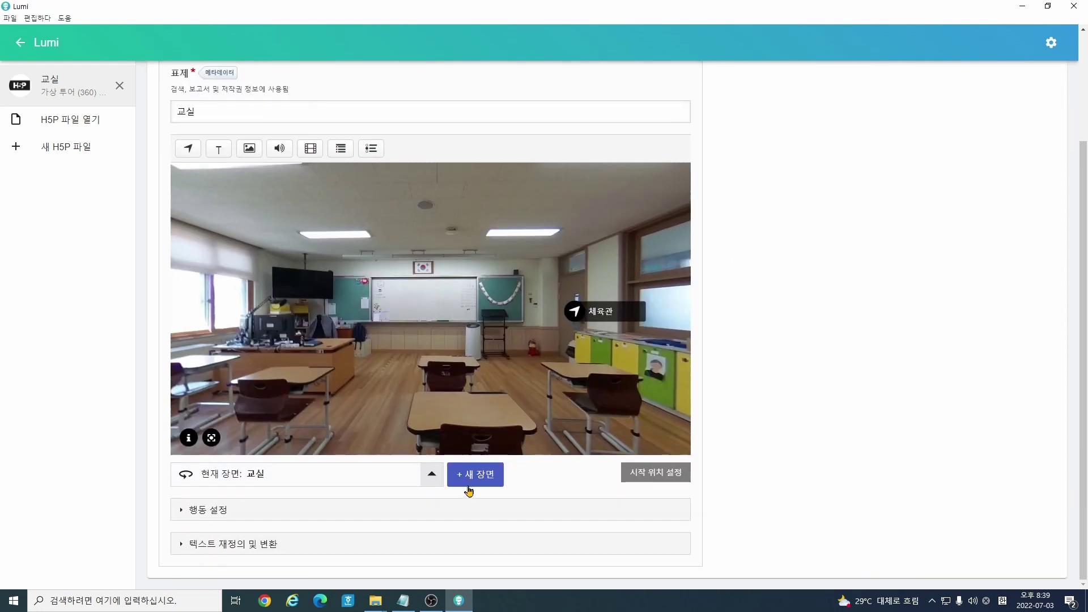
click(375, 482)
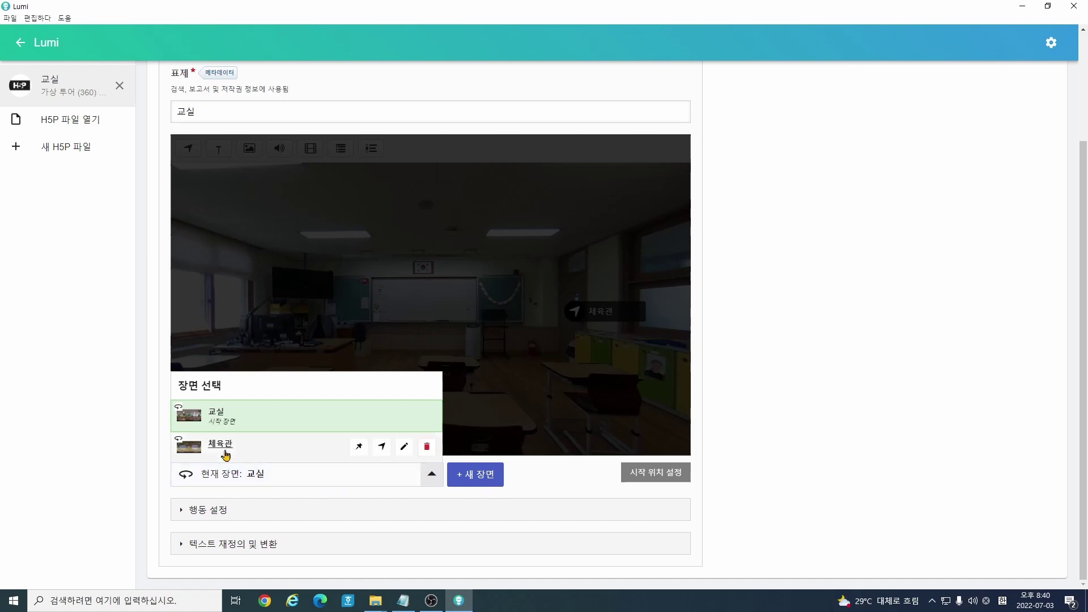
mouse_move(214, 444)
mouse_move(221, 420)
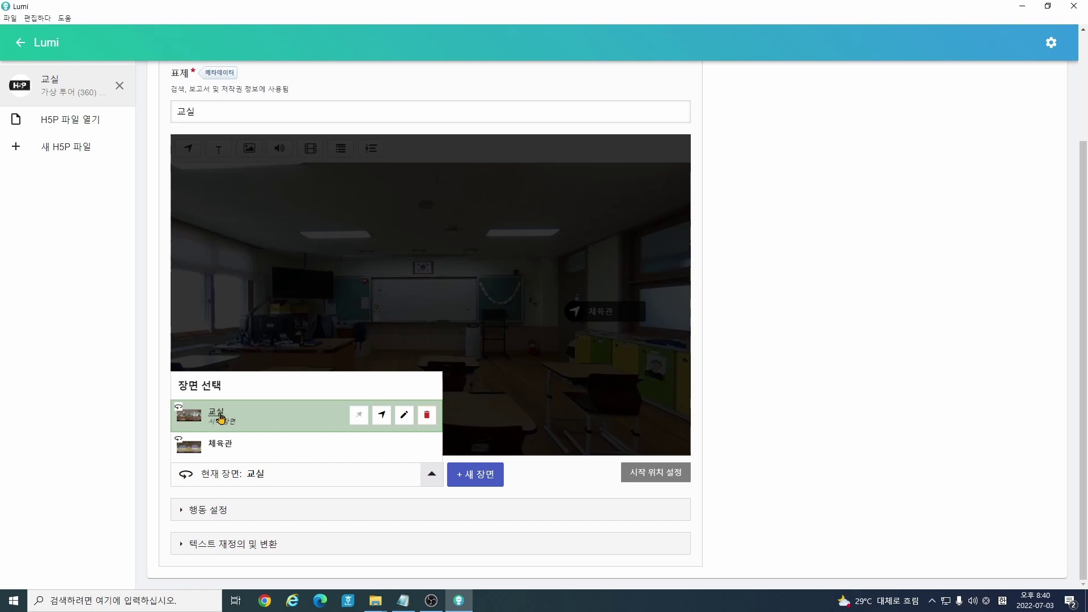
click(221, 445)
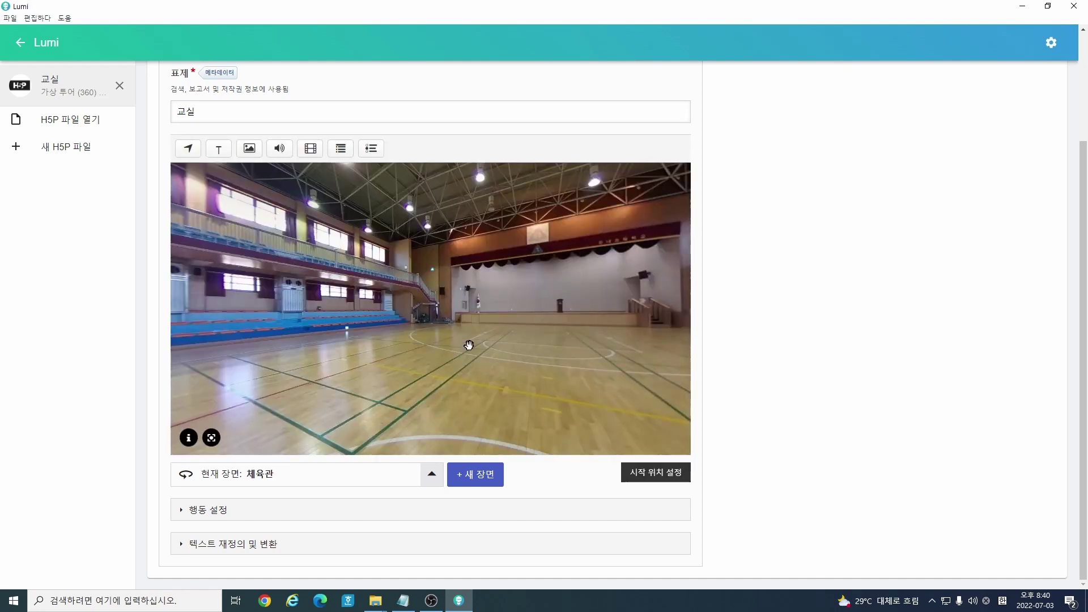
drag(525, 331, 408, 337)
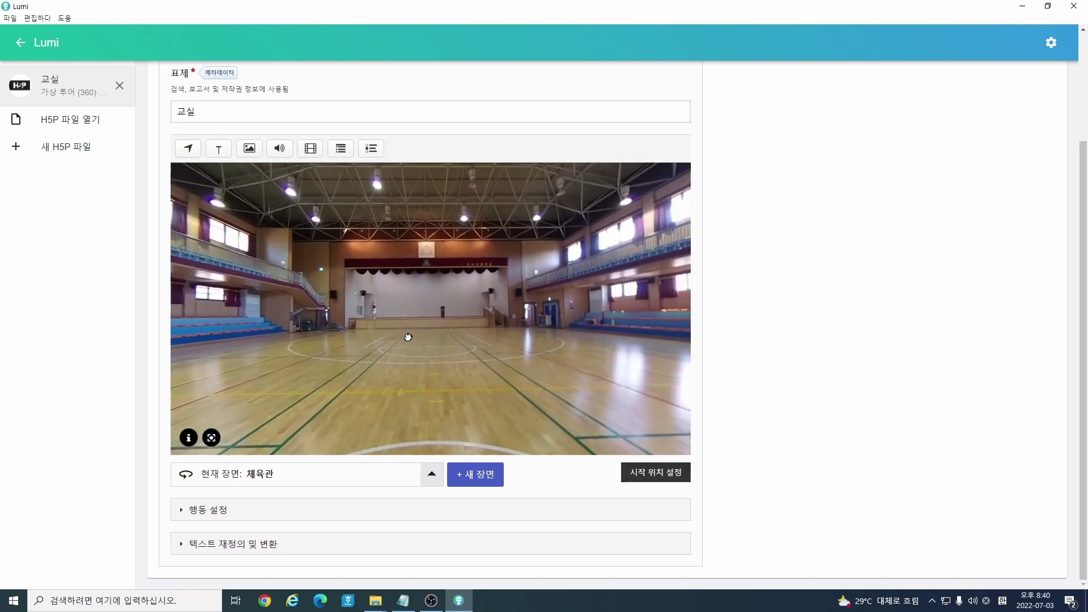
click(647, 472)
Step: Add a go-to-scene hotspot labelled "교실" by the doors opposite the gym stage, link it to the existing 교실 scene, and save
drag(651, 381, 459, 369)
scroll(792, 384, up, 3)
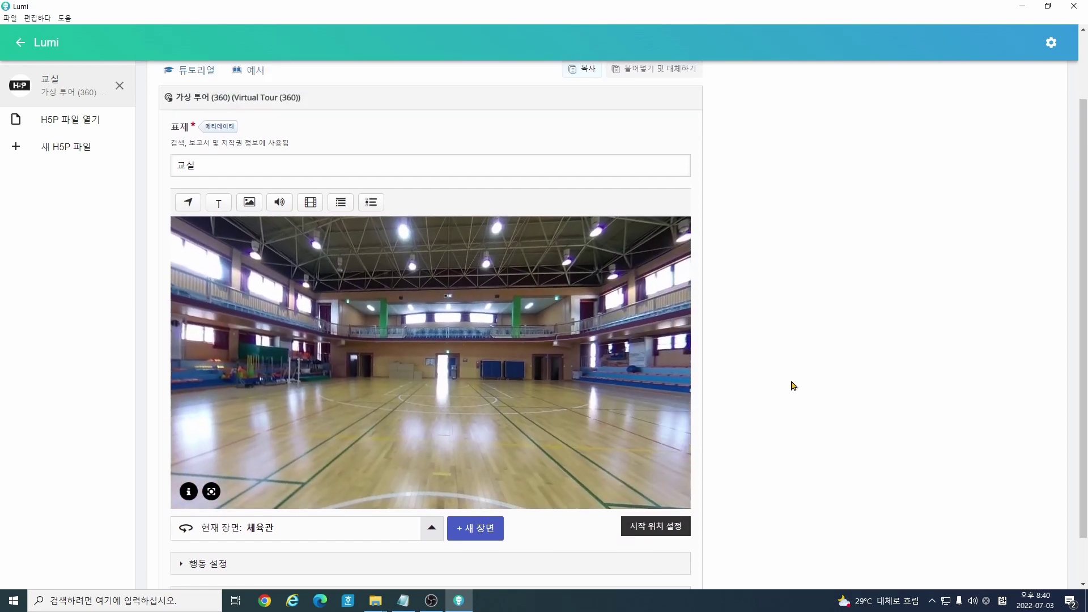
scroll(751, 386, down, 1)
drag(577, 389, 539, 388)
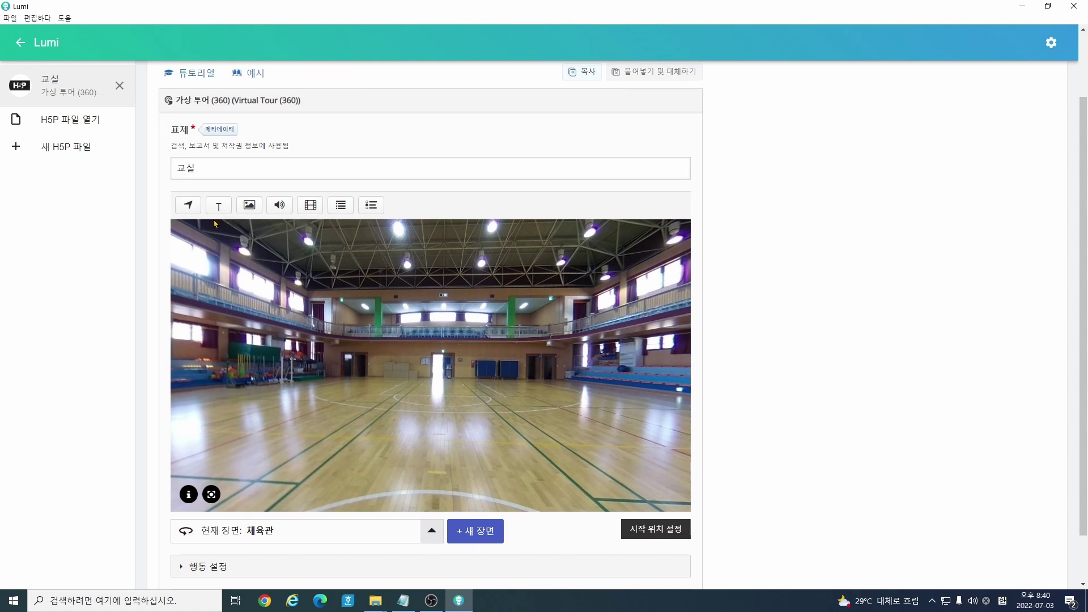
click(189, 209)
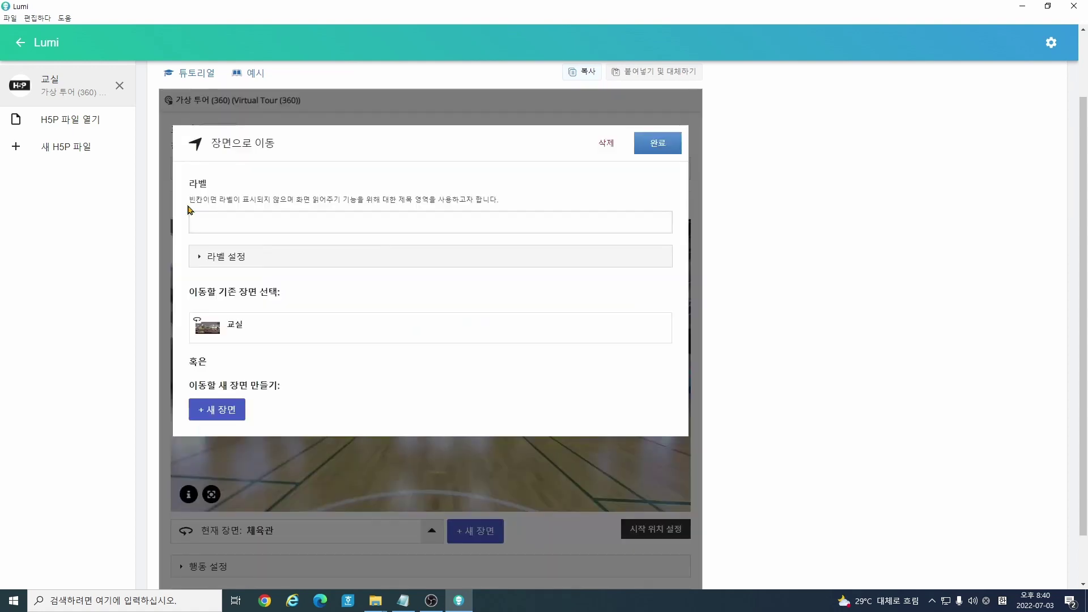
click(246, 223)
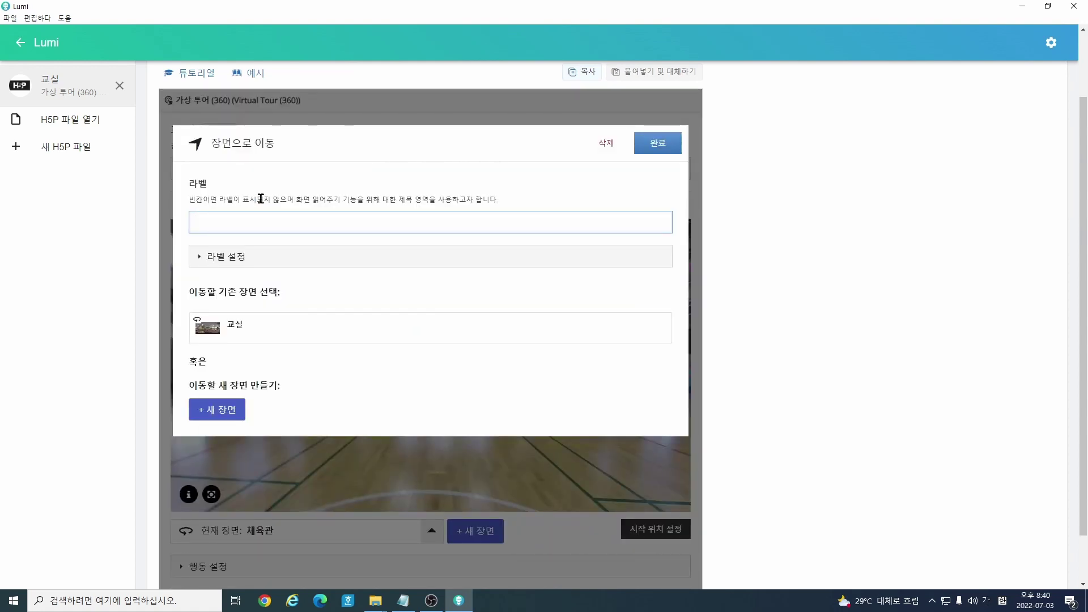
text(교실)
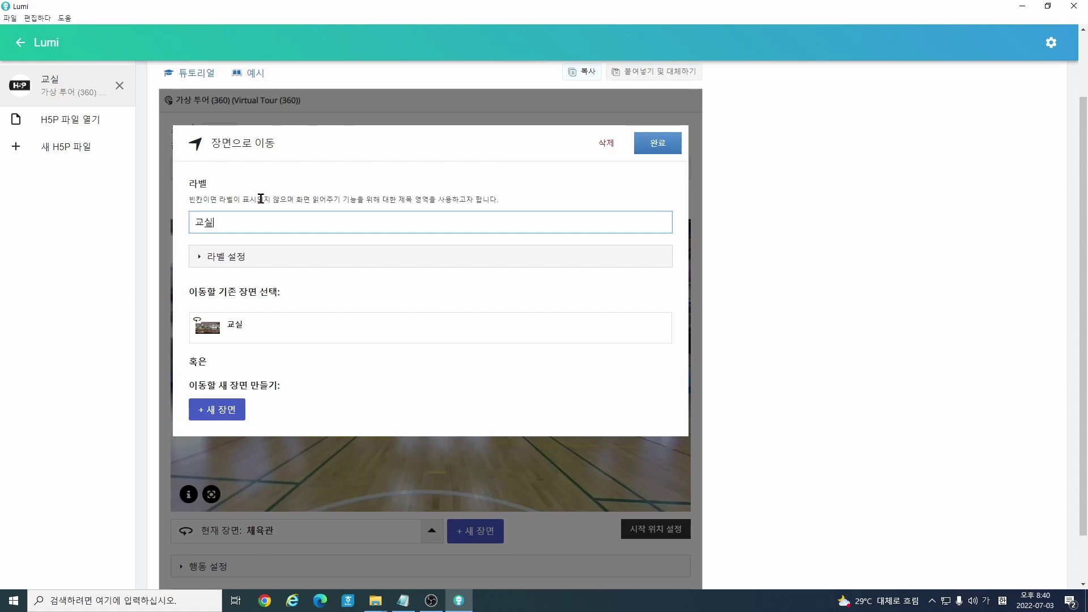
click(236, 332)
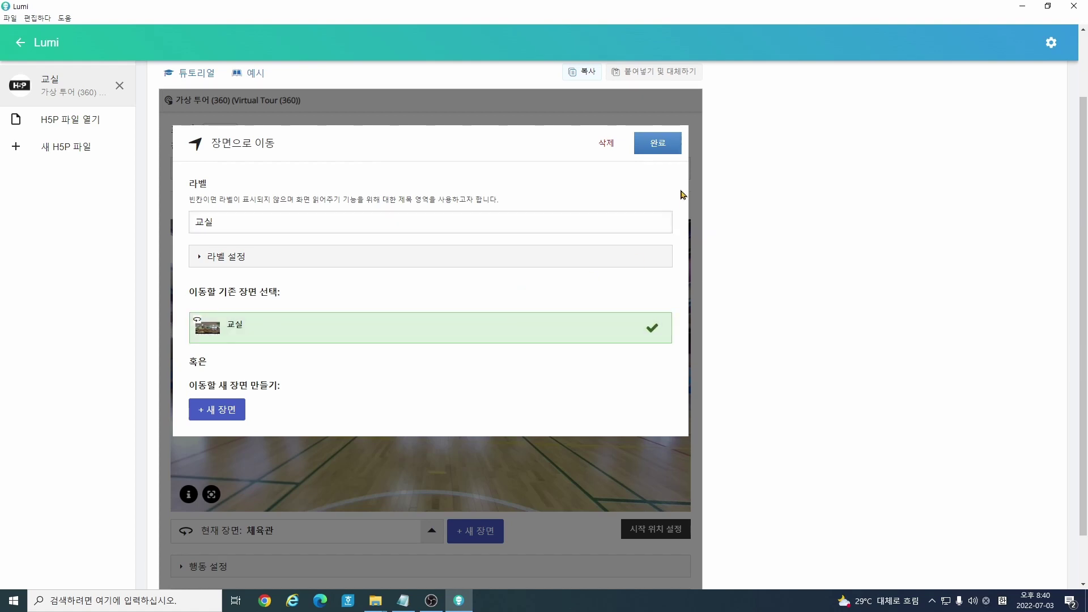
click(657, 142)
drag(445, 371, 450, 372)
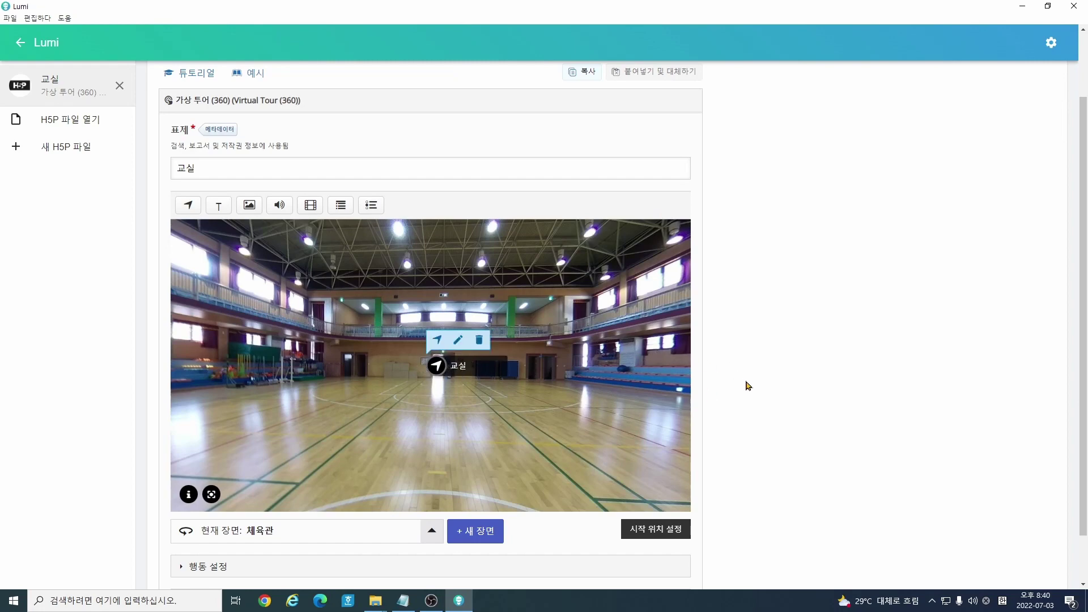
key(ctrl+s)
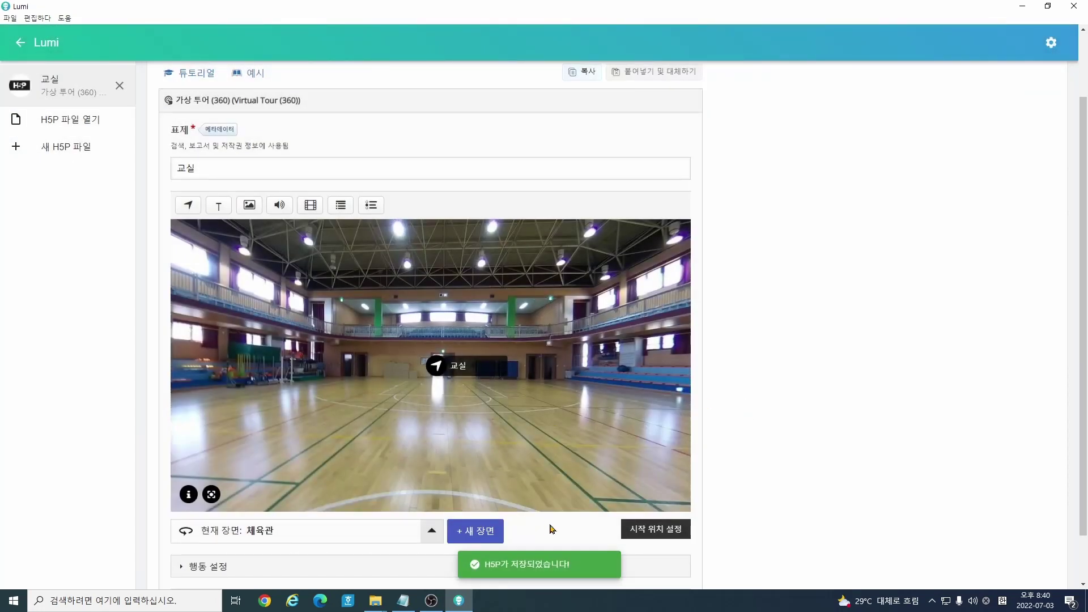
Step: Test the links in the preview by going from the classroom to the gym and back, and return to editing
scroll(731, 380, up, 2)
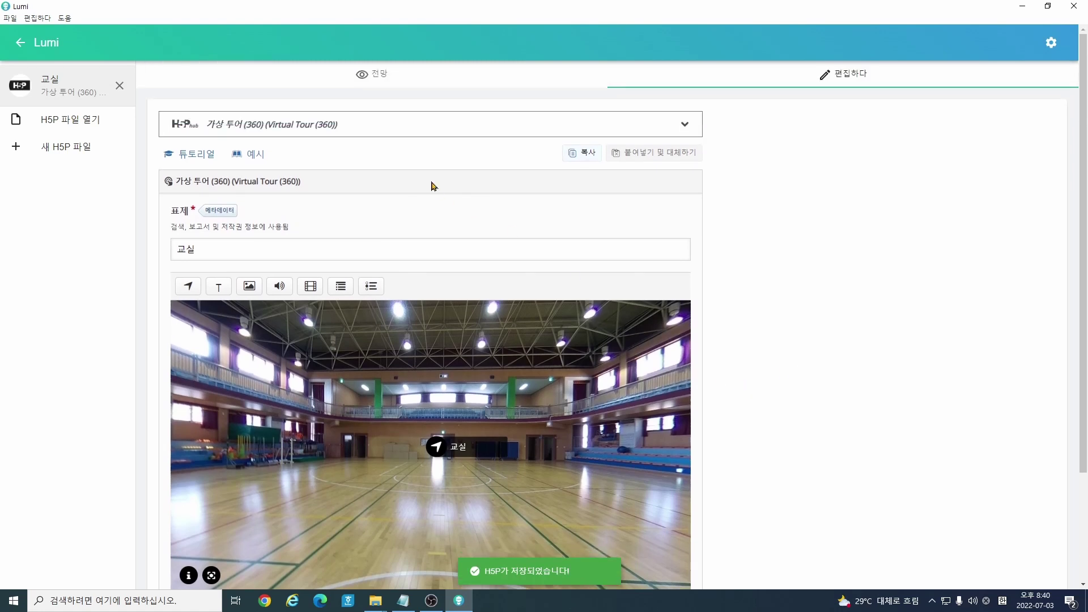
click(378, 78)
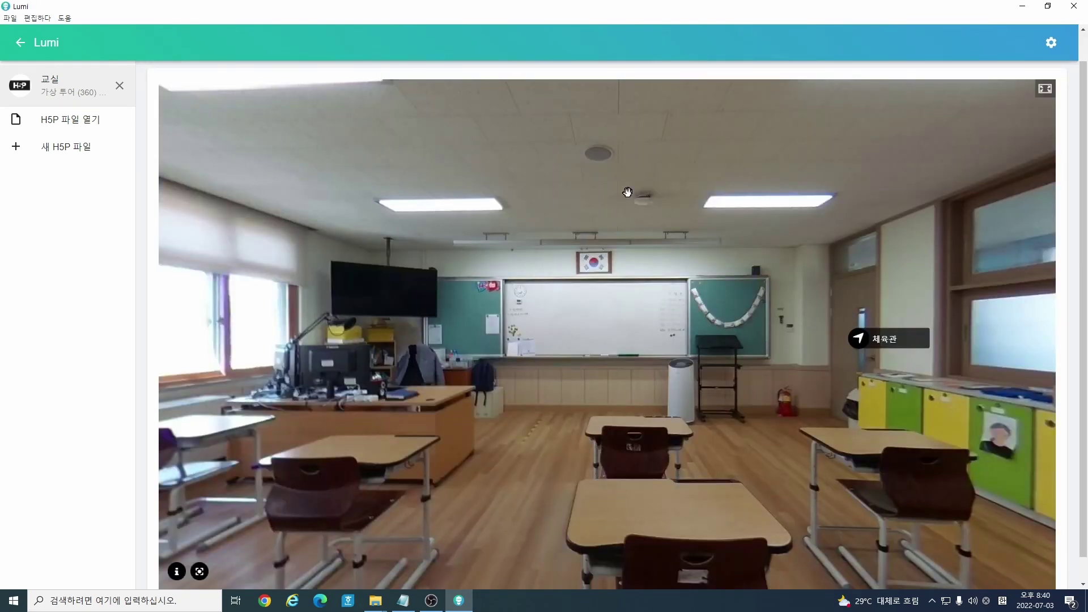
click(860, 340)
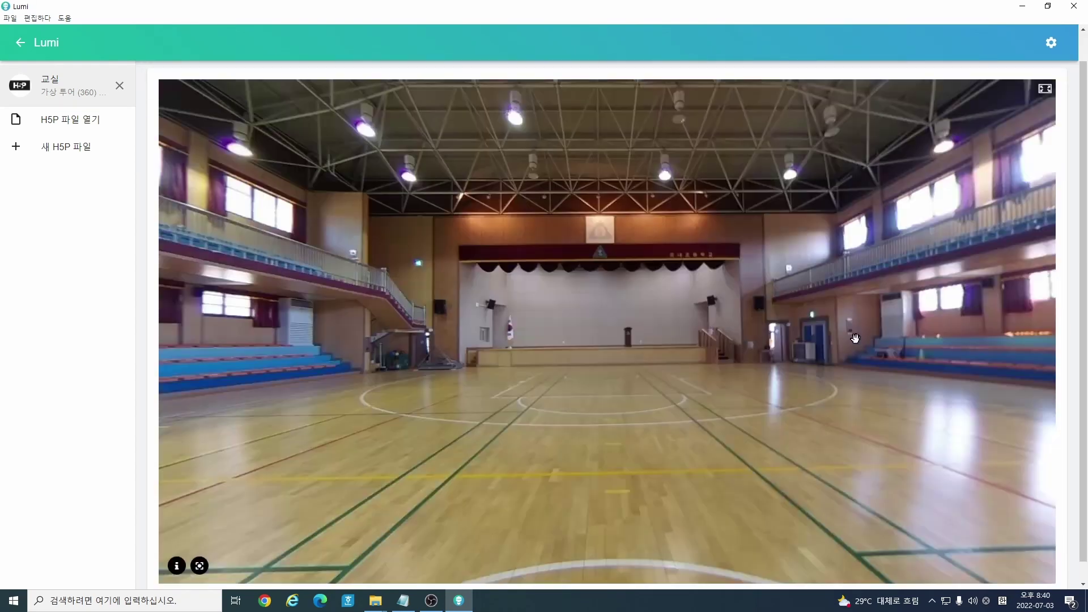
drag(921, 346, 512, 332)
click(525, 303)
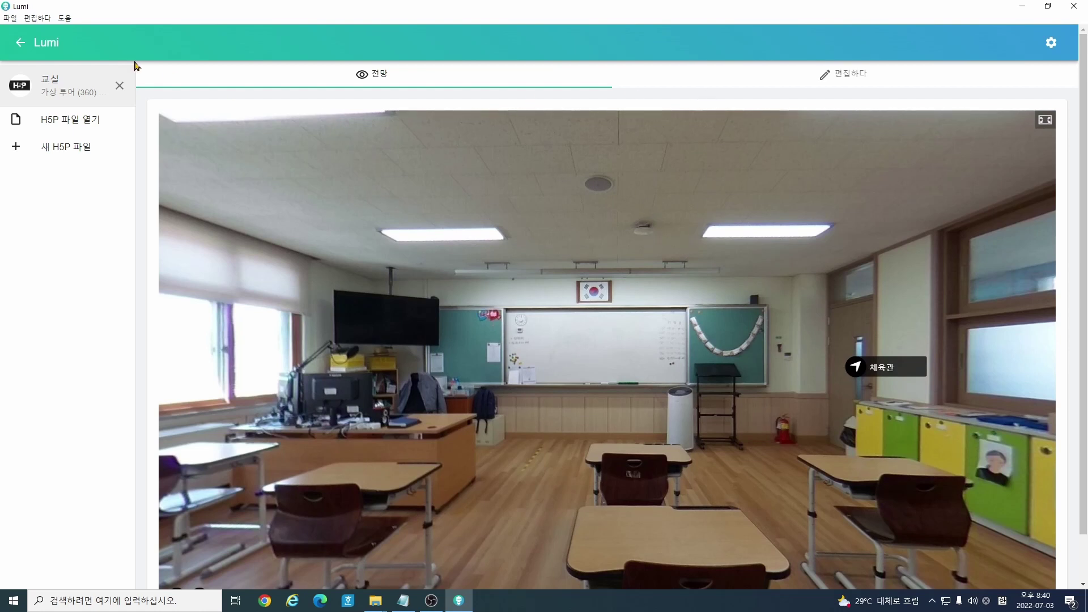
click(854, 78)
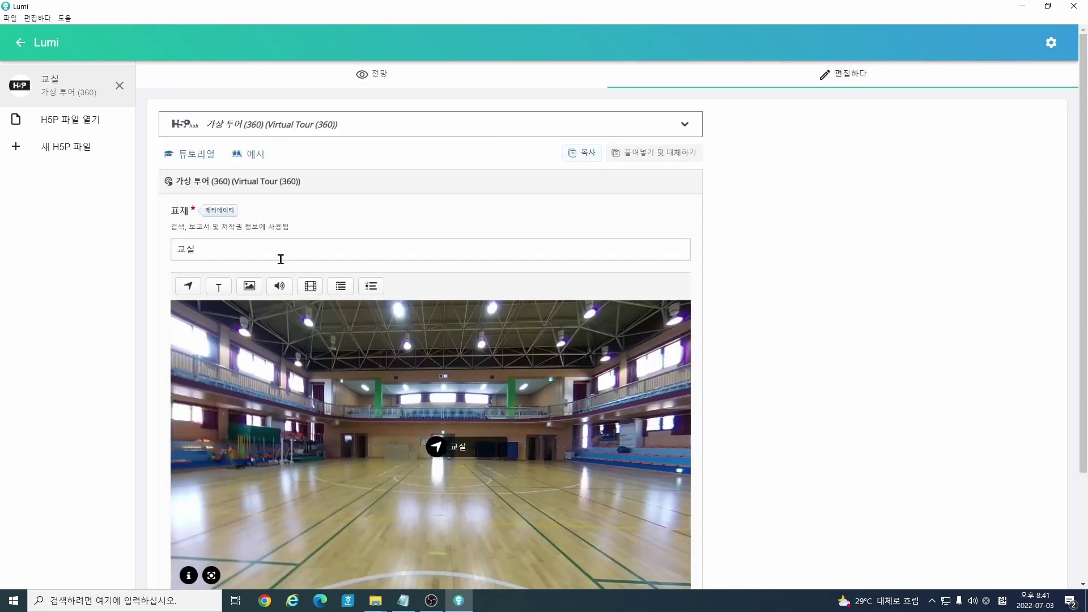
Step: Switch the scene being edited from 체육관 to 교실
scroll(346, 521, down, 3)
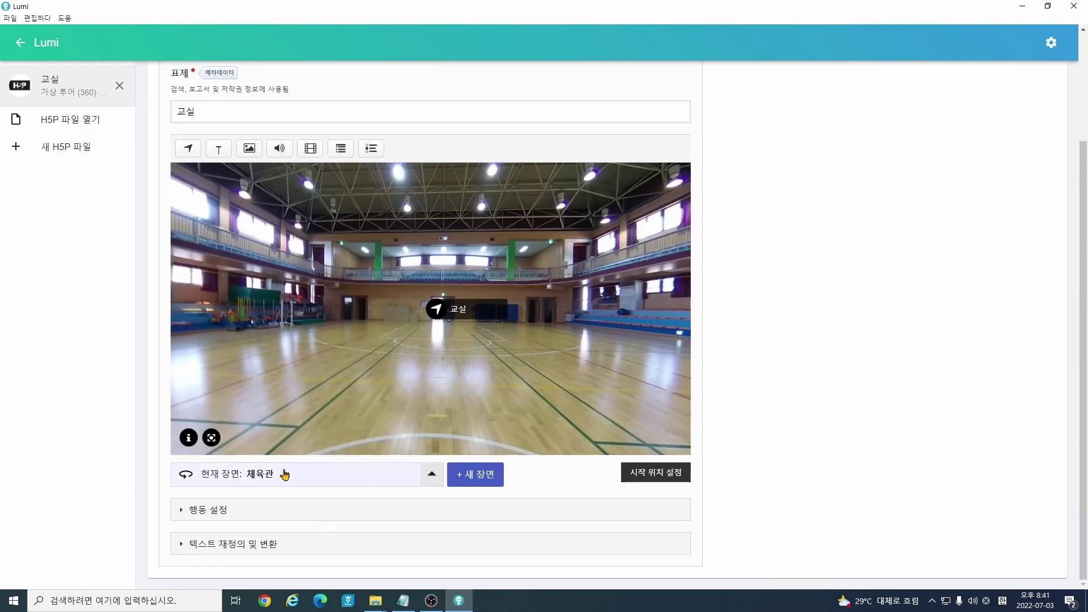
click(284, 475)
click(280, 418)
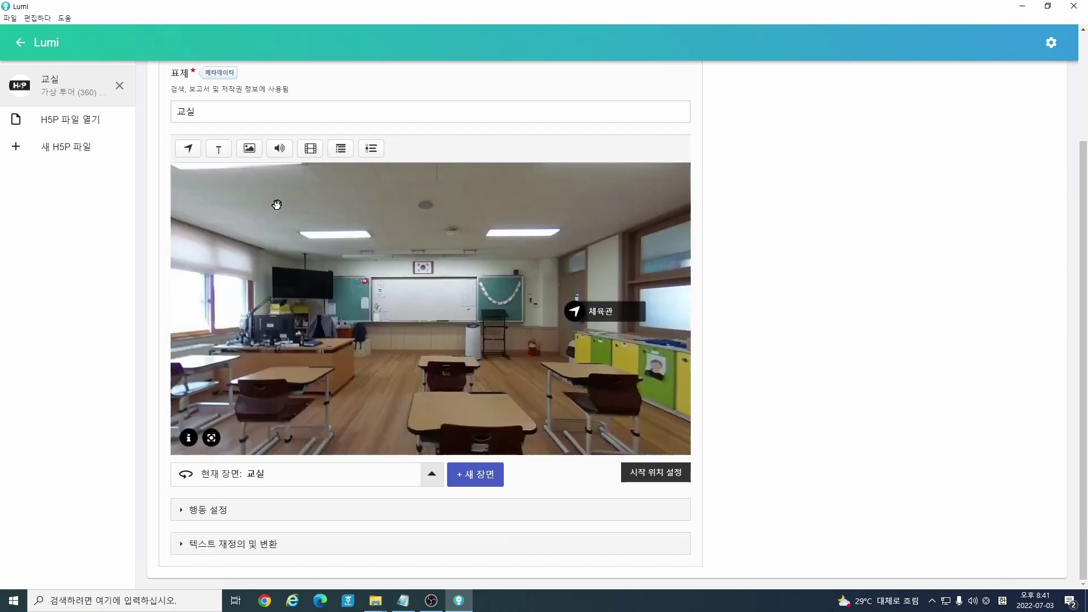
click(218, 150)
click(291, 163)
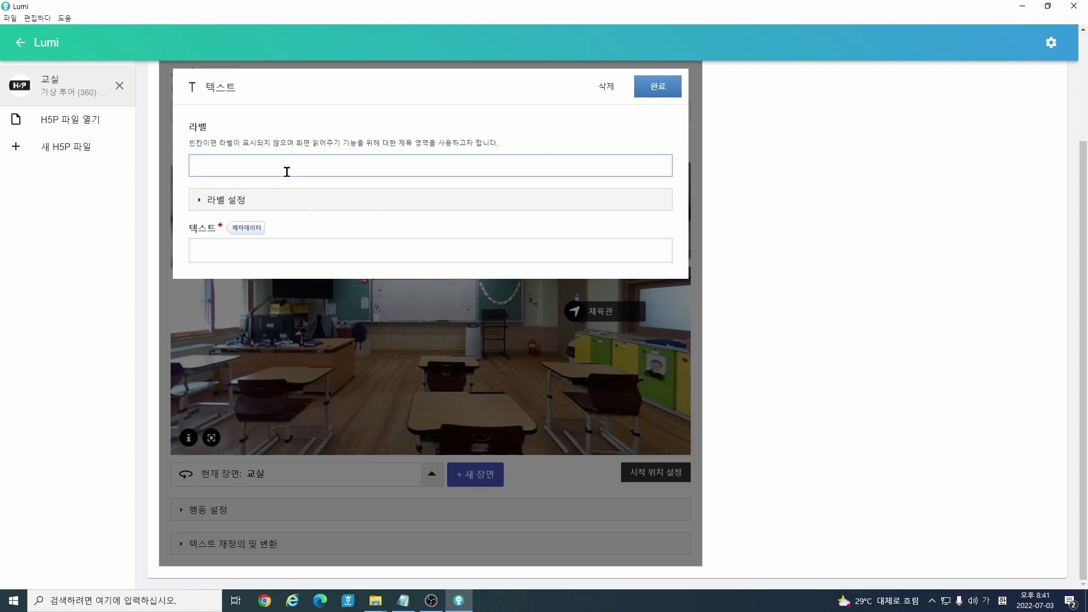
click(606, 87)
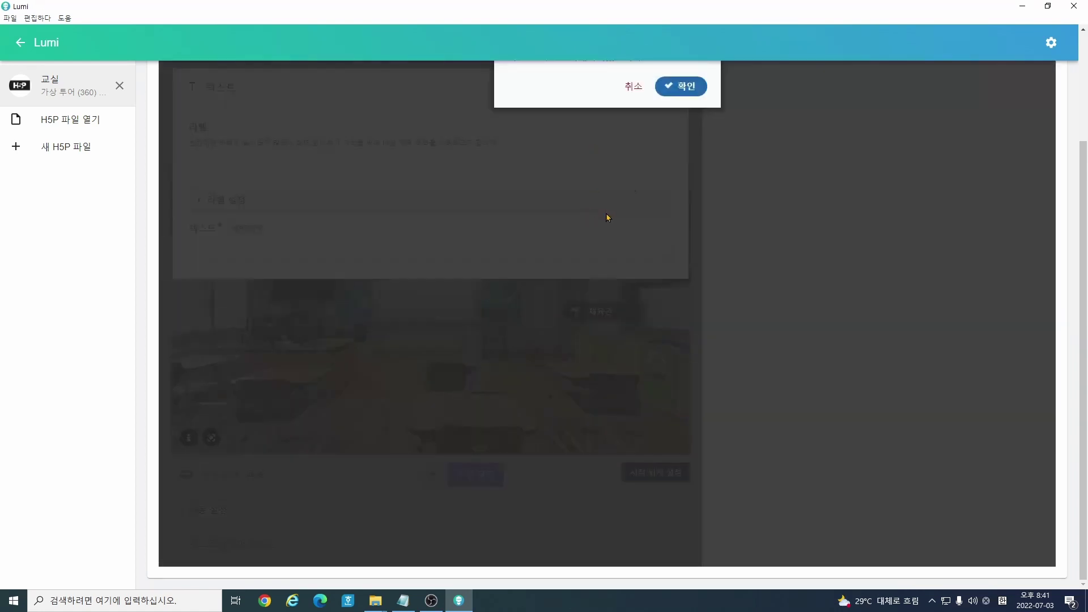
click(670, 93)
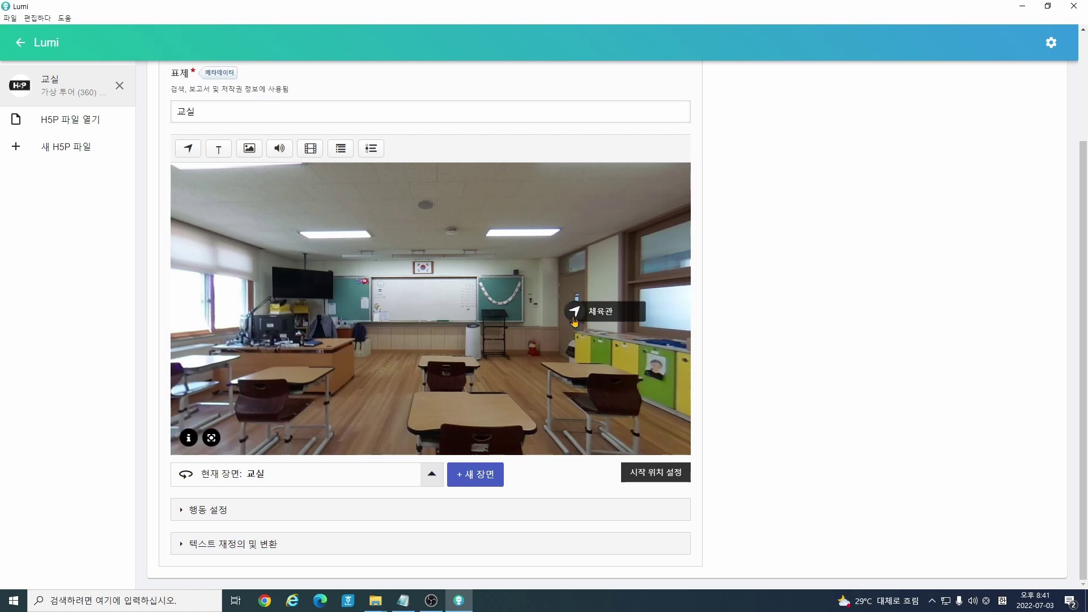
Step: Try out a text hotspot in the 교실 scene with the label "라벨" and the text "1111"
click(218, 148)
click(311, 168)
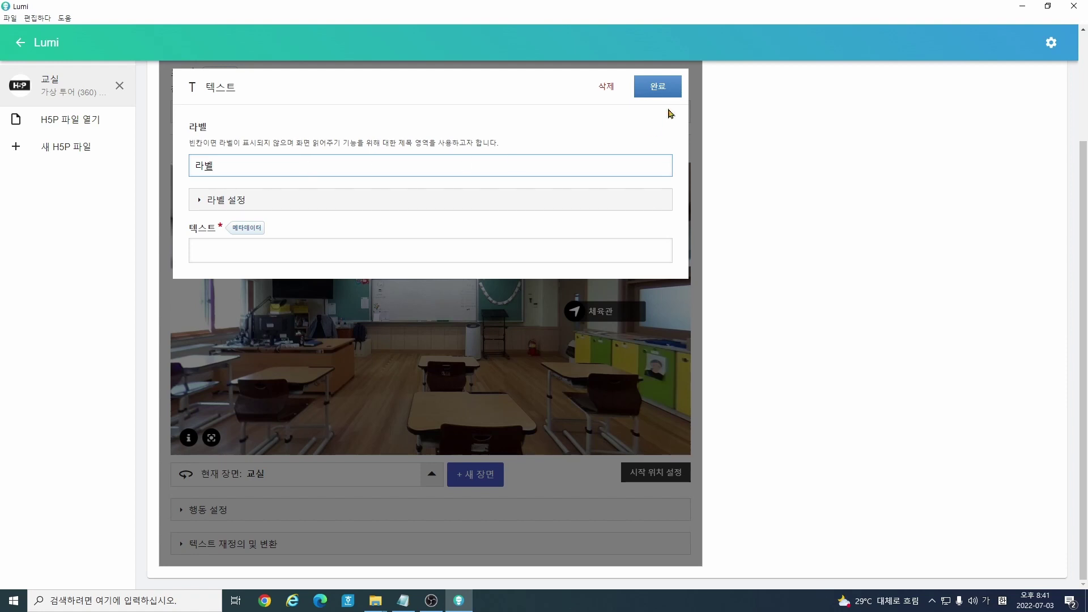
click(657, 86)
click(315, 249)
text(1111)
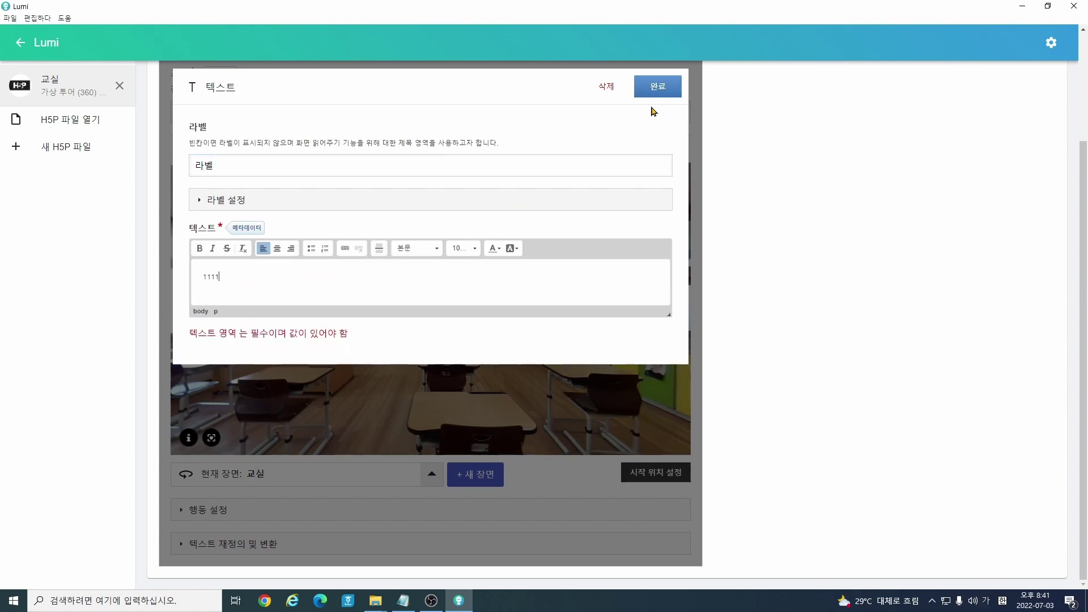
click(656, 86)
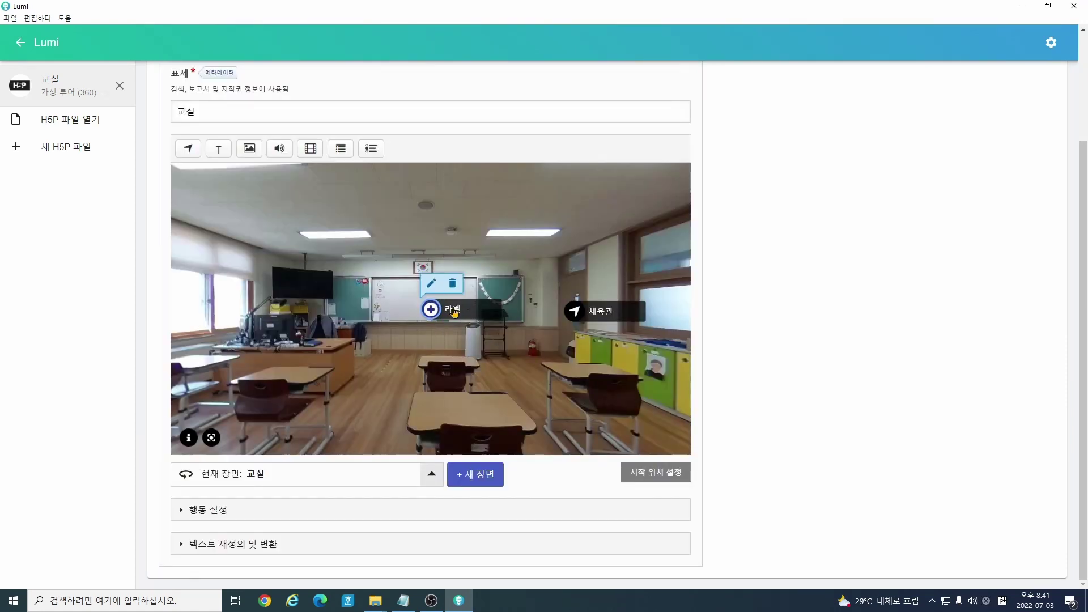
Step: Try moving the "라벨" hotspot around the front board of the classroom
drag(453, 312, 378, 284)
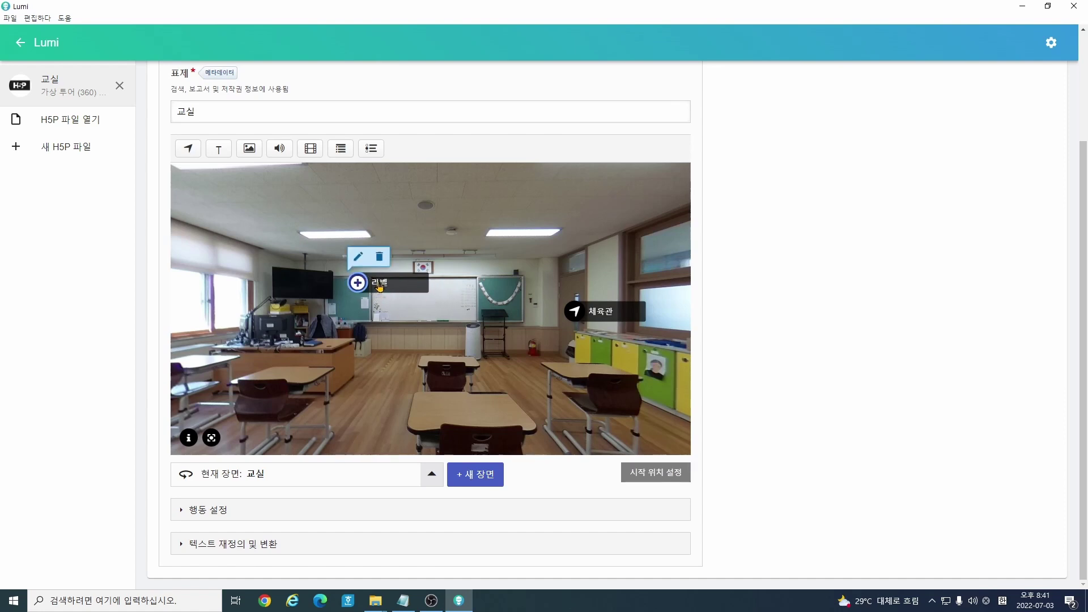
drag(357, 282, 363, 278)
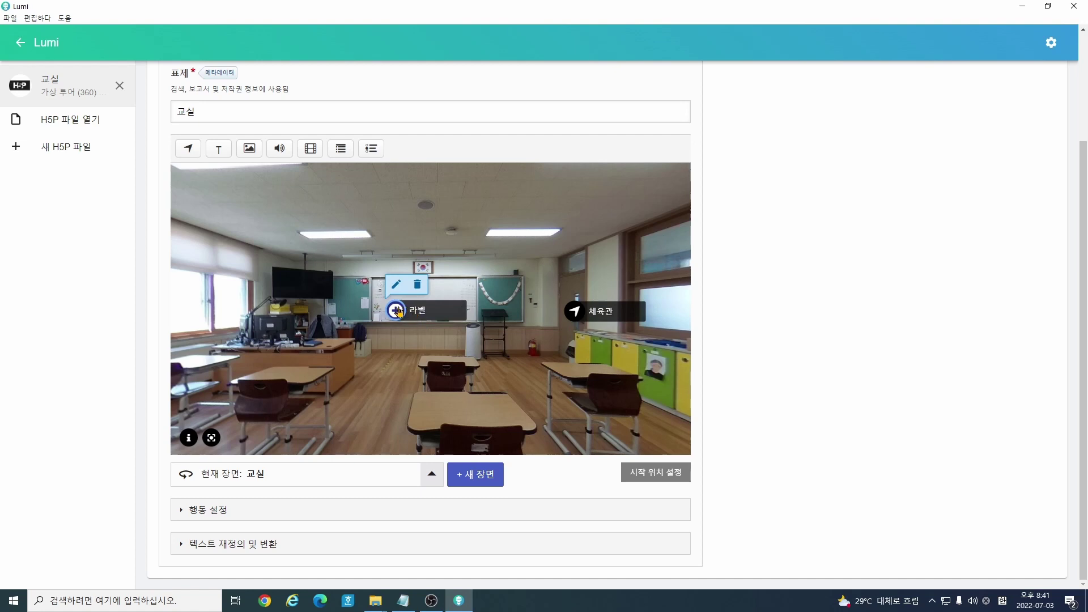
click(398, 311)
Step: Label the new text hotspot "둔내초등학교" and enter "둔내초등학교" as its text, followed by a new line
click(255, 165)
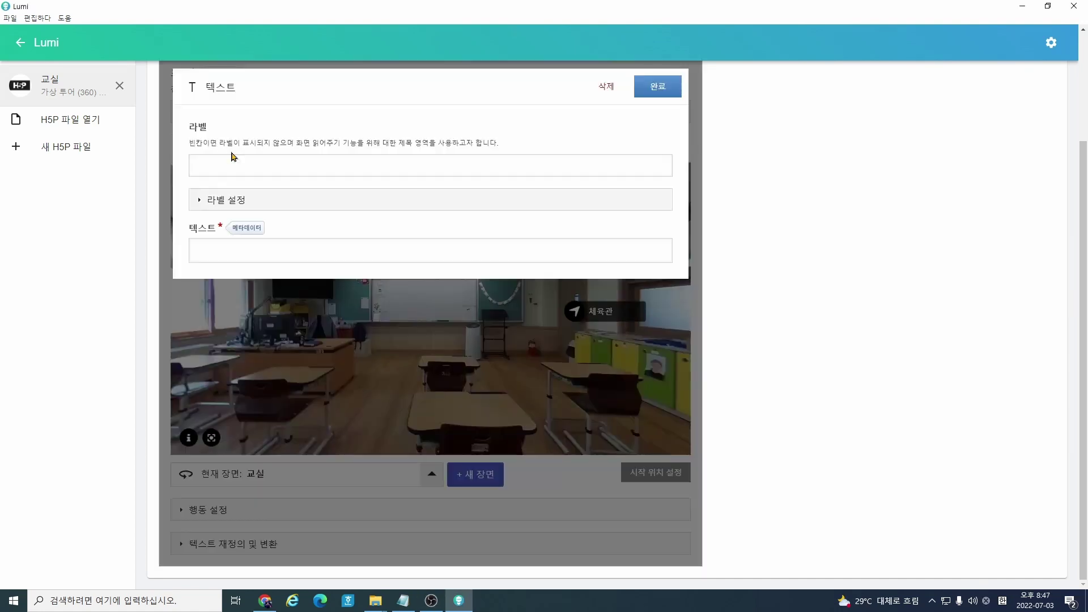
click(276, 165)
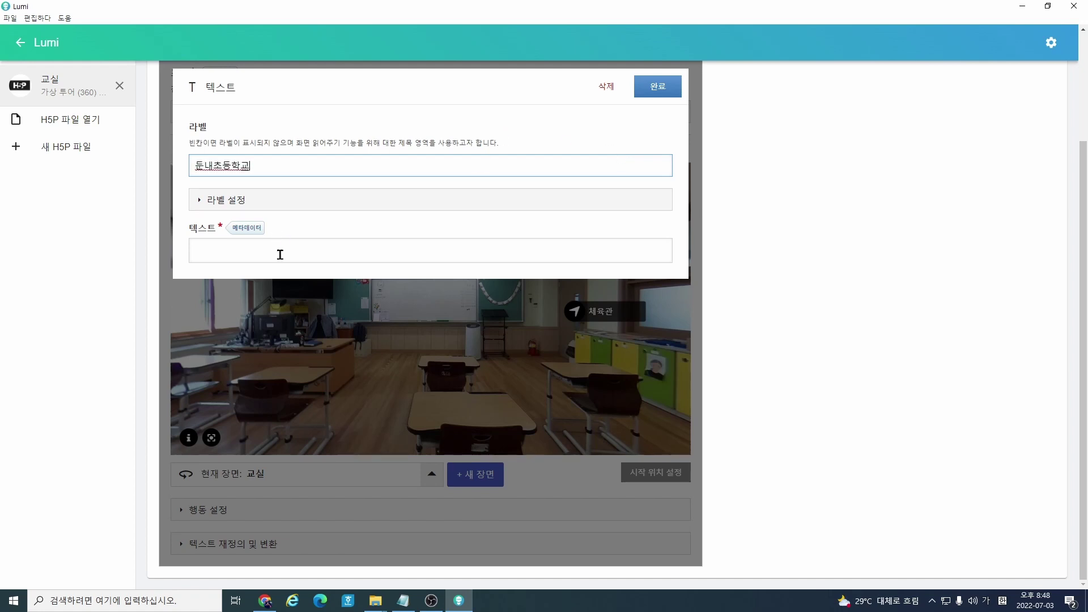
click(340, 94)
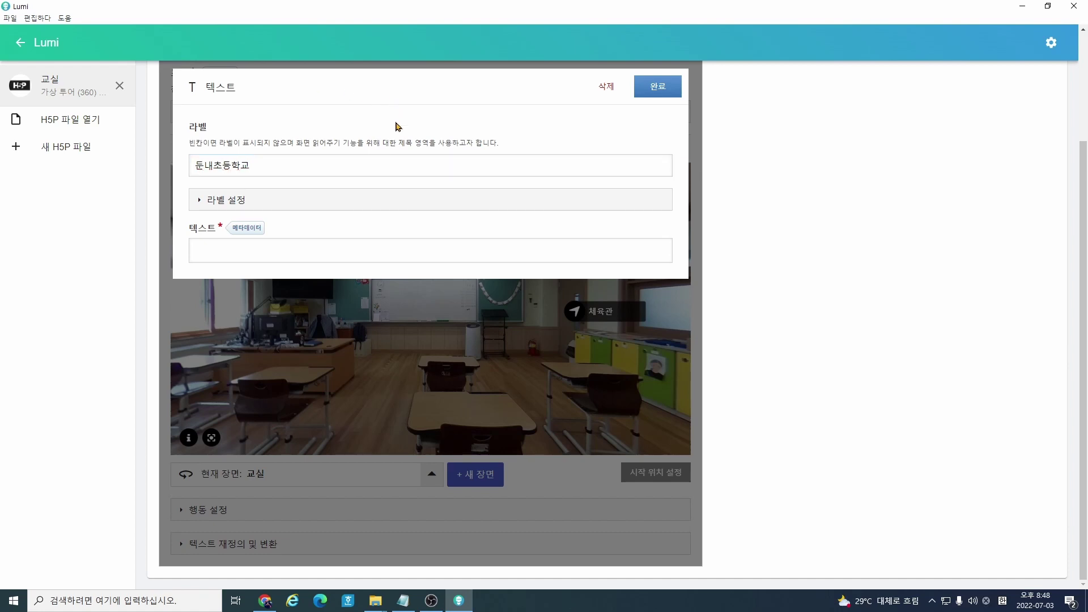
click(213, 250)
text(둔내초)
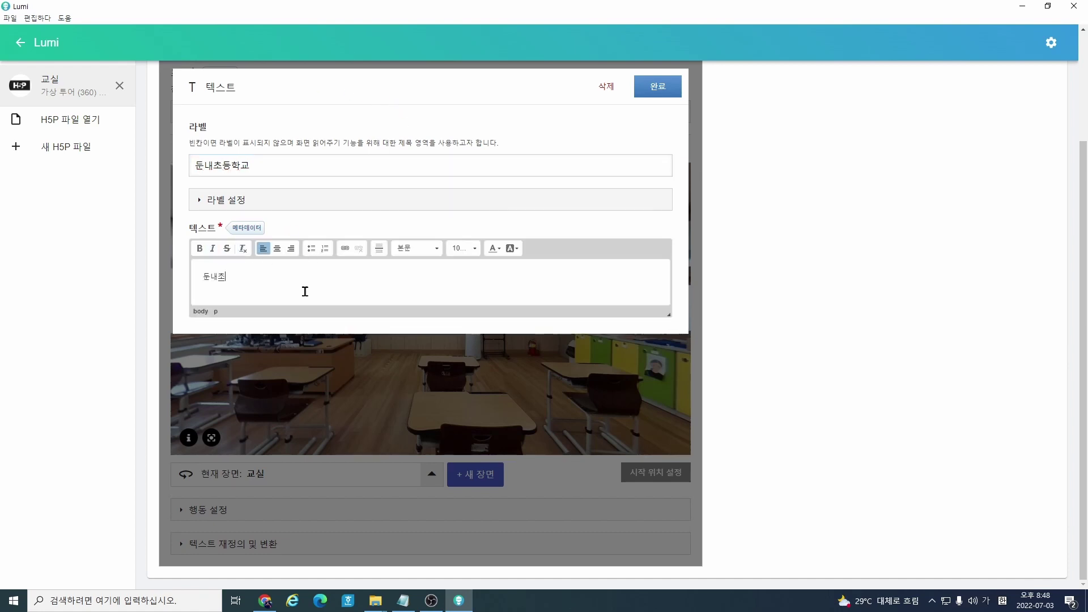
text(등하)
key(Return)
click(345, 249)
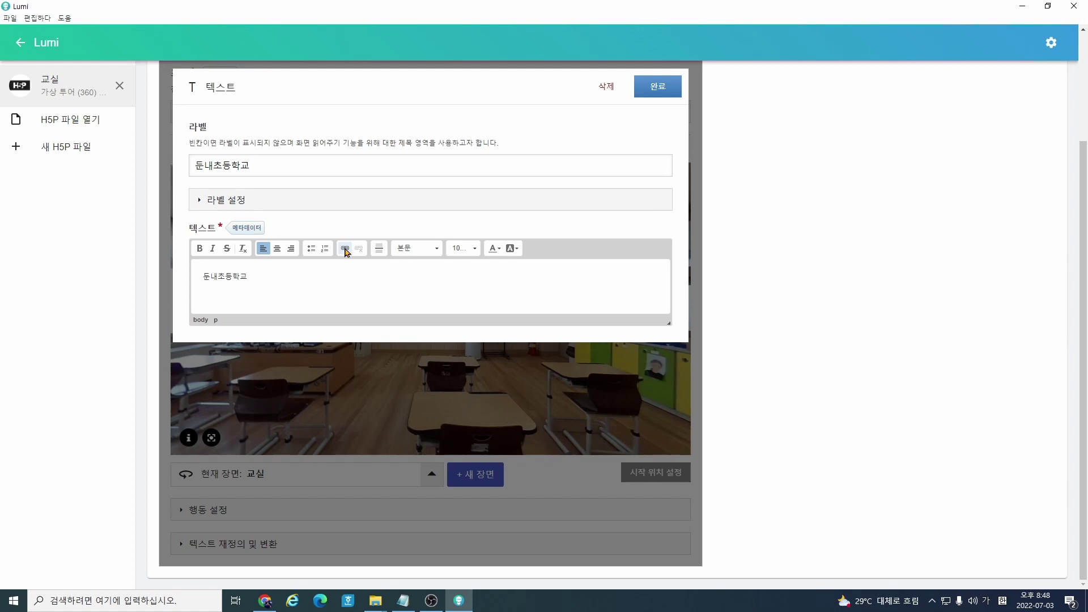
click(345, 249)
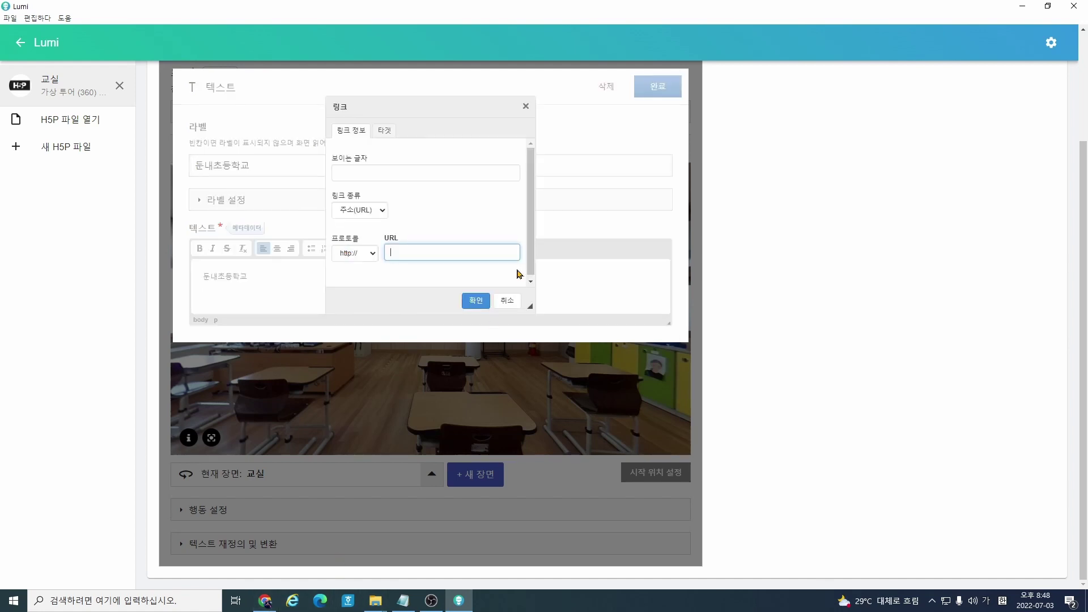
click(265, 600)
drag(216, 29, 80, 29)
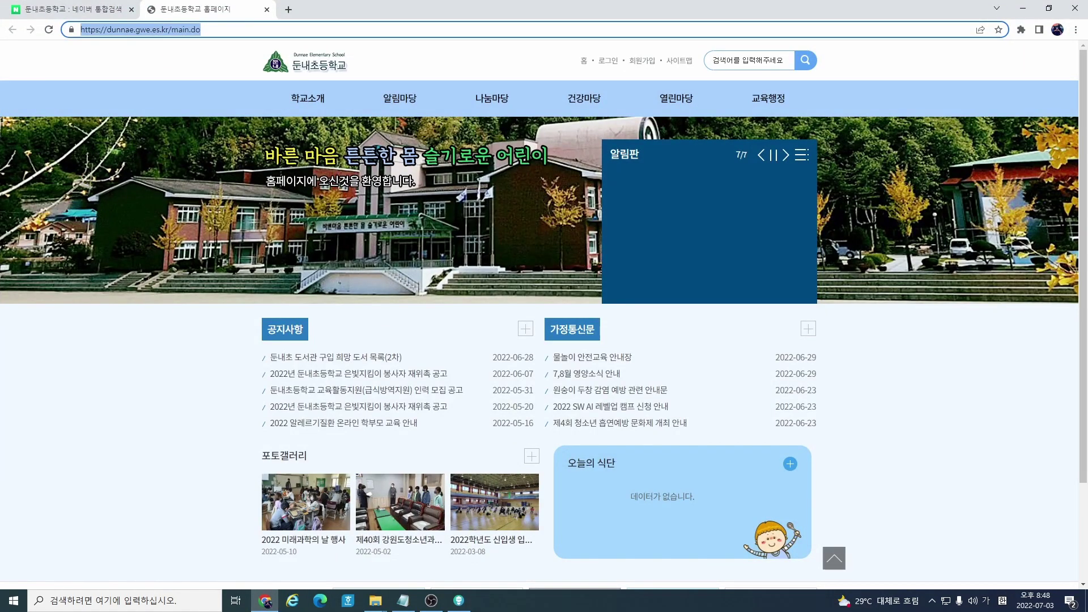
click(1023, 8)
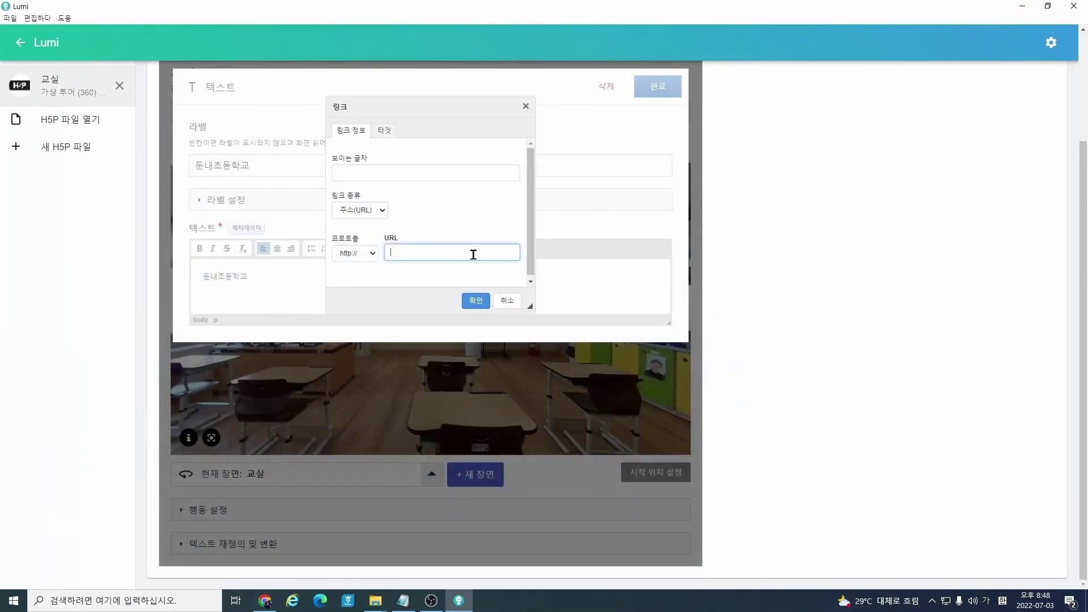
text(dunnae.gwe.es.kr/main.do)
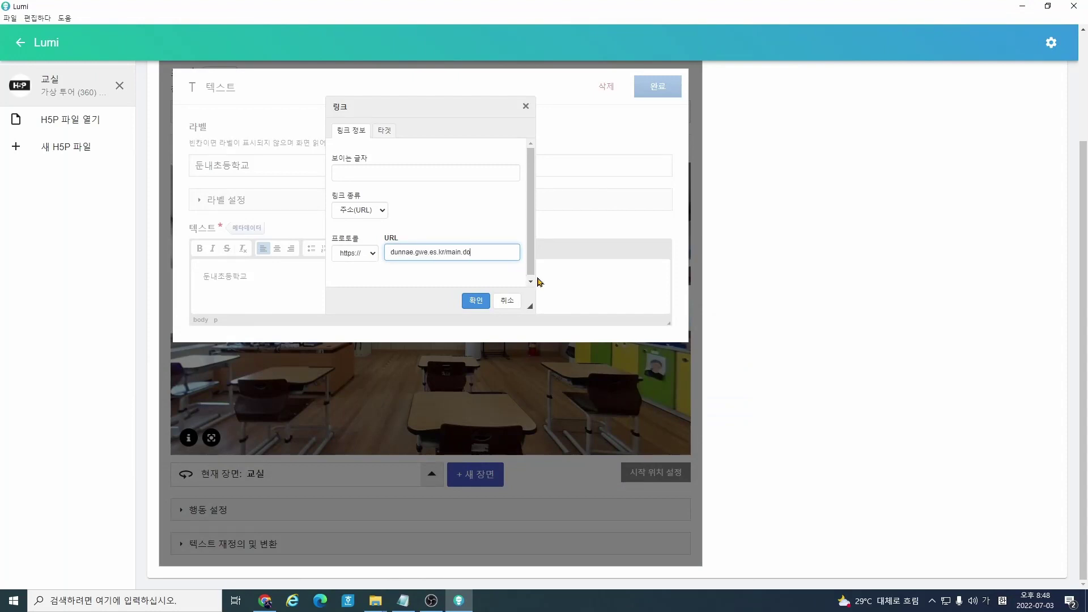
click(475, 301)
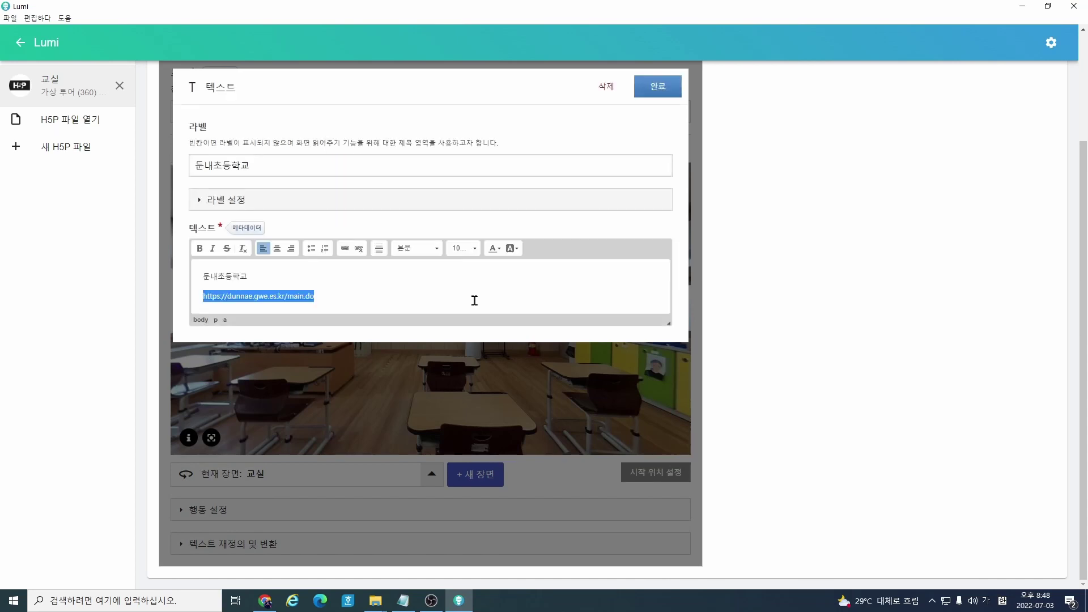
Step: Turn the word "둔내초등학교" in the hotspot text into a link to dunnae.gwe.es.kr/main.do
click(280, 282)
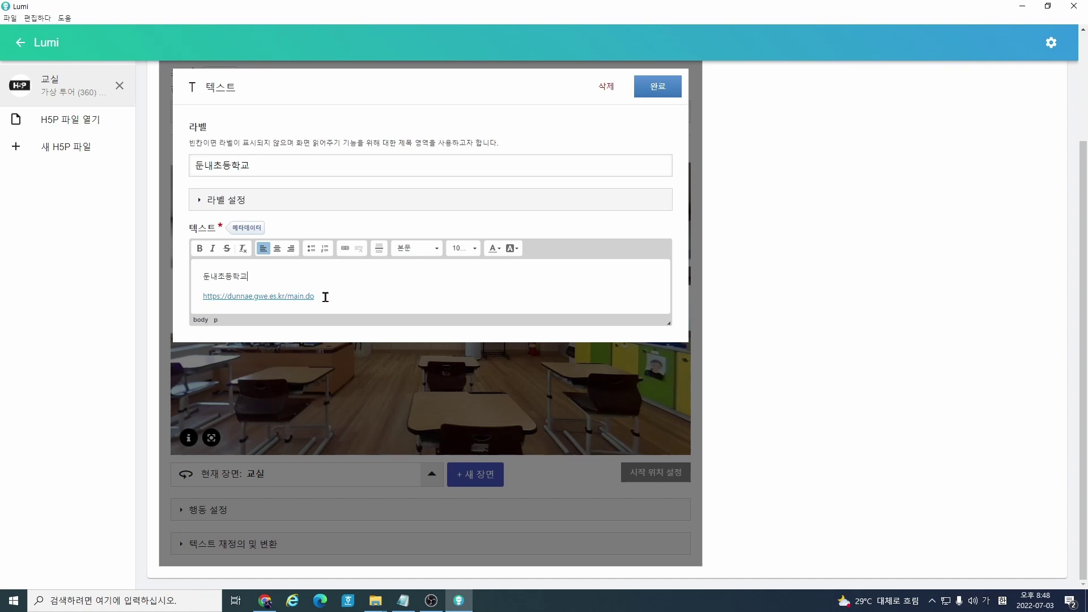
drag(257, 277, 203, 274)
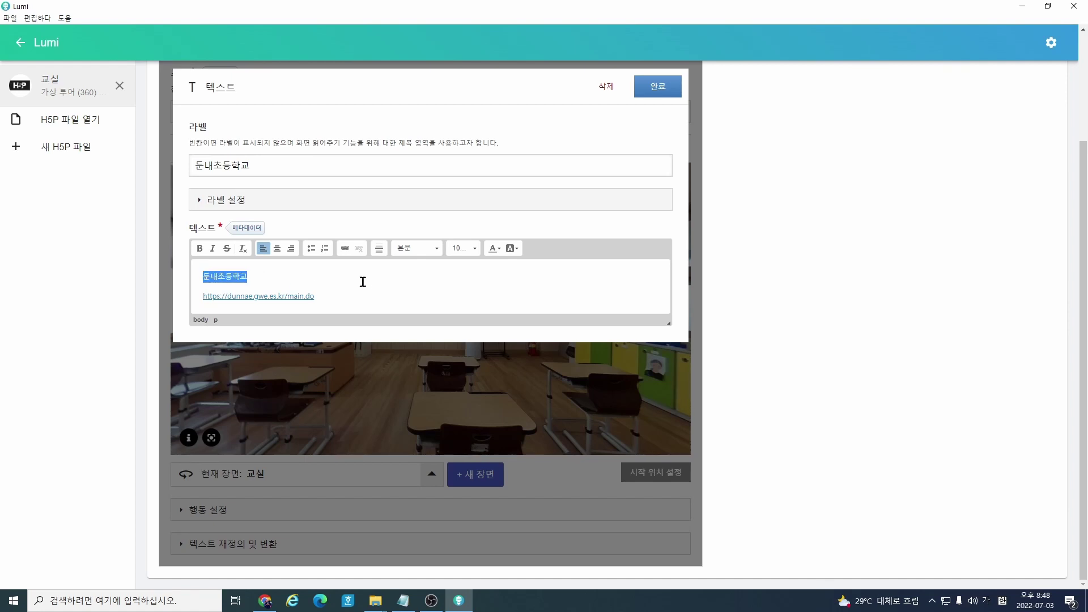
click(345, 250)
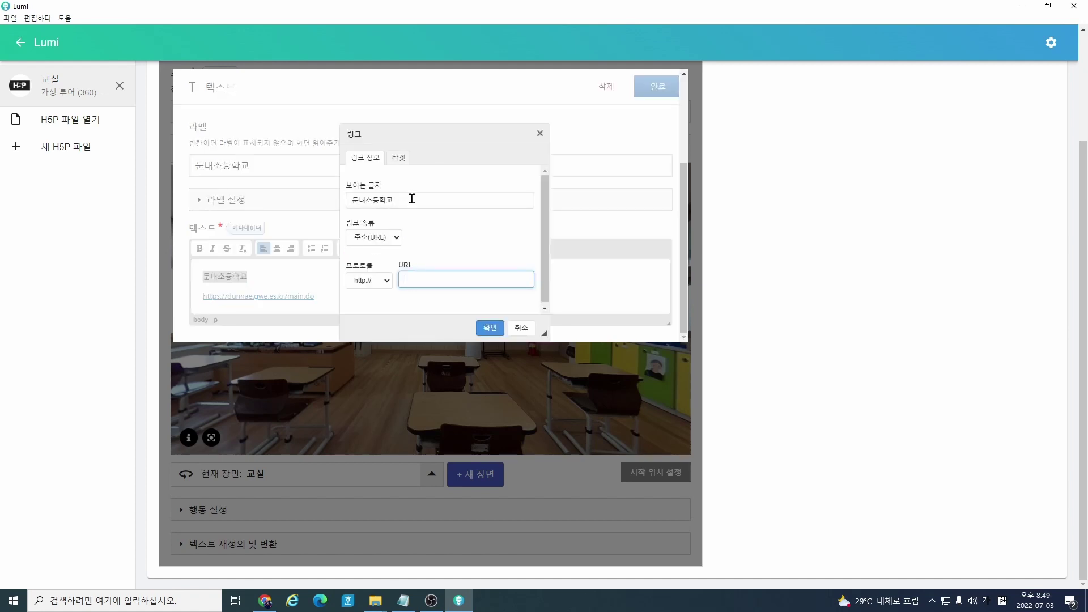
drag(412, 198, 335, 203)
click(401, 194)
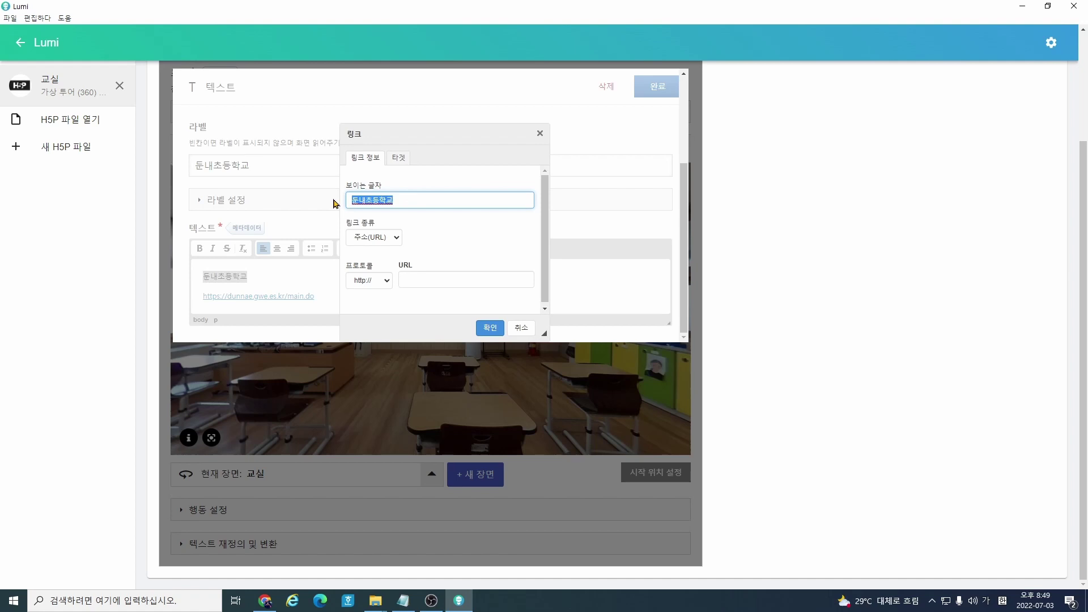
click(414, 202)
click(413, 282)
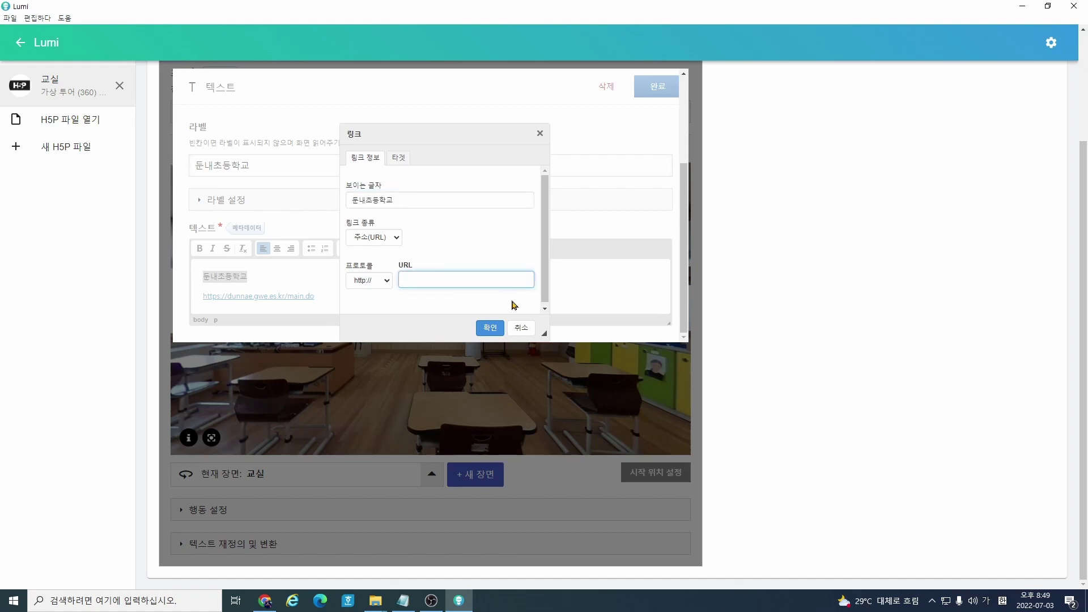
text(dunnae.gwe.es.kr/main.do)
click(489, 327)
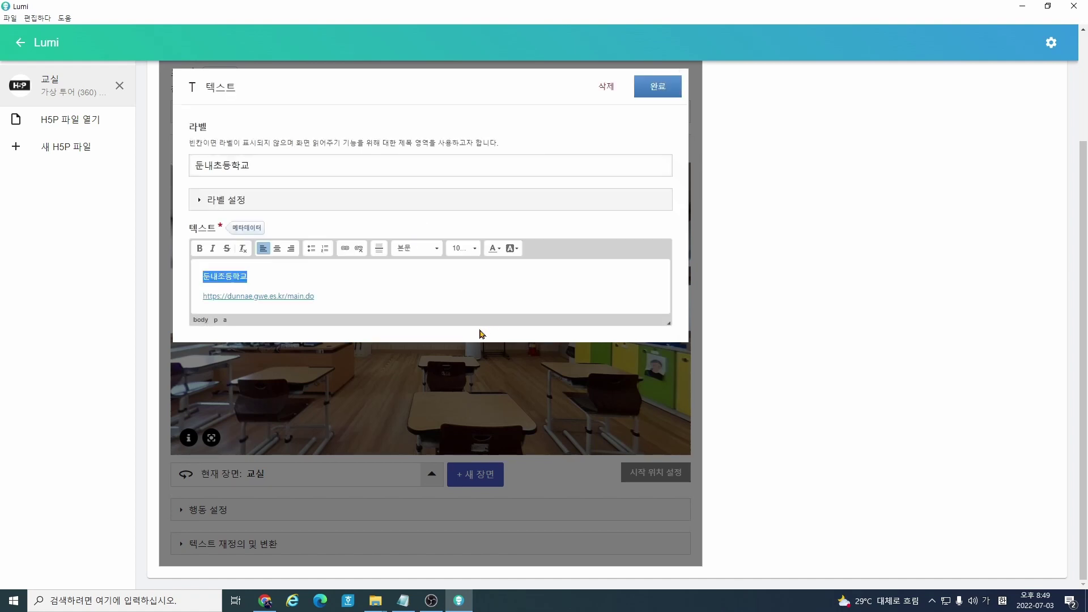
Step: Finish the "둔내초등학교" text hotspot and place it on the classroom's TV screen
click(276, 280)
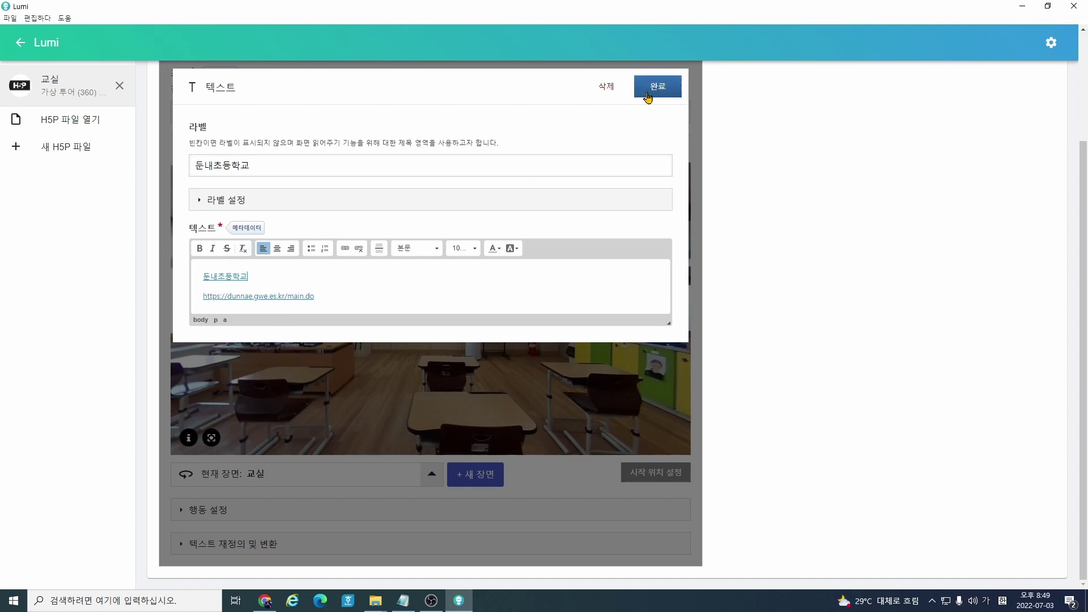
click(654, 97)
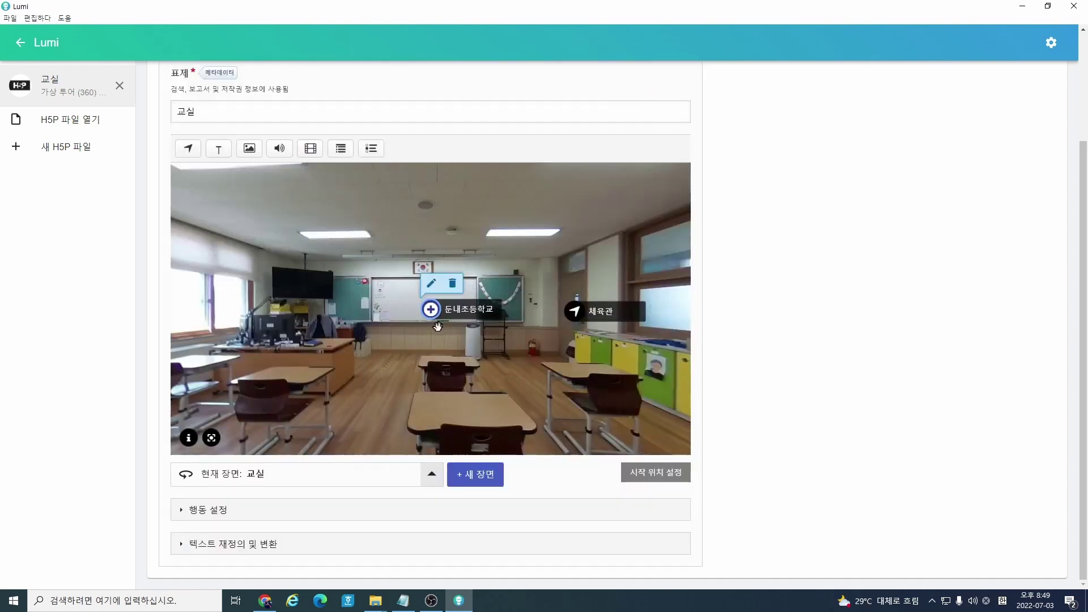
drag(433, 309, 291, 282)
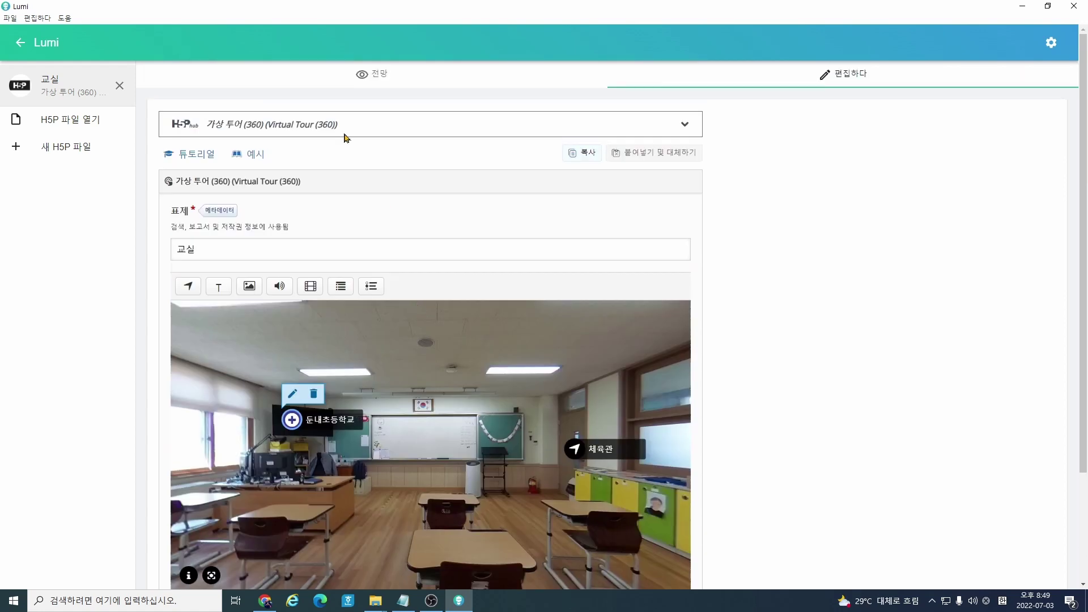
Step: Test the "둔내초등학교" hotspot and its text link in the preview, and close the opened web page, the browser and the popup
scroll(405, 254, up, 3)
click(381, 77)
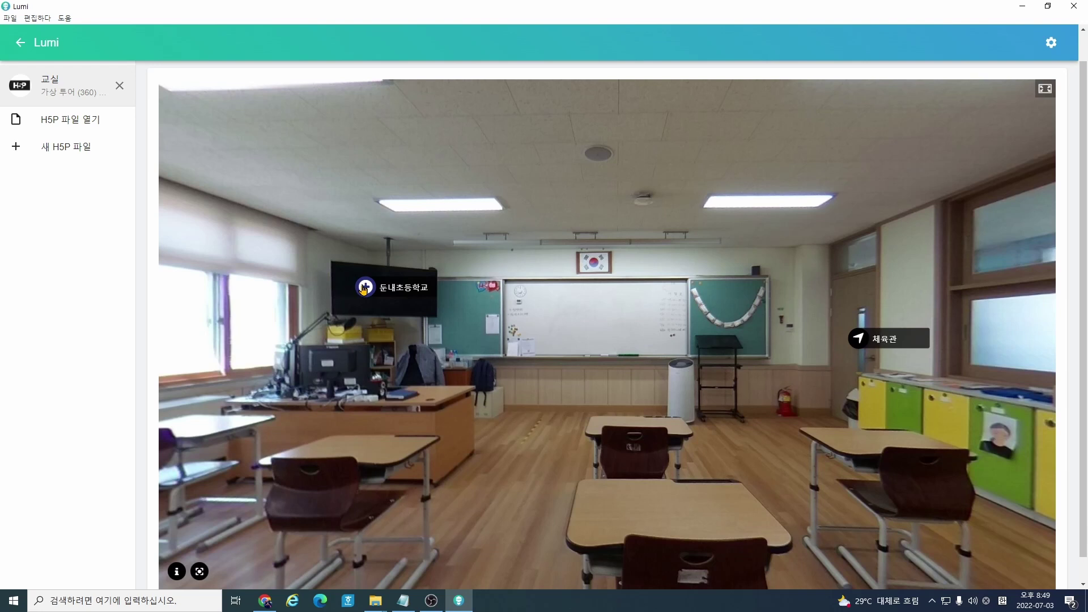
click(364, 289)
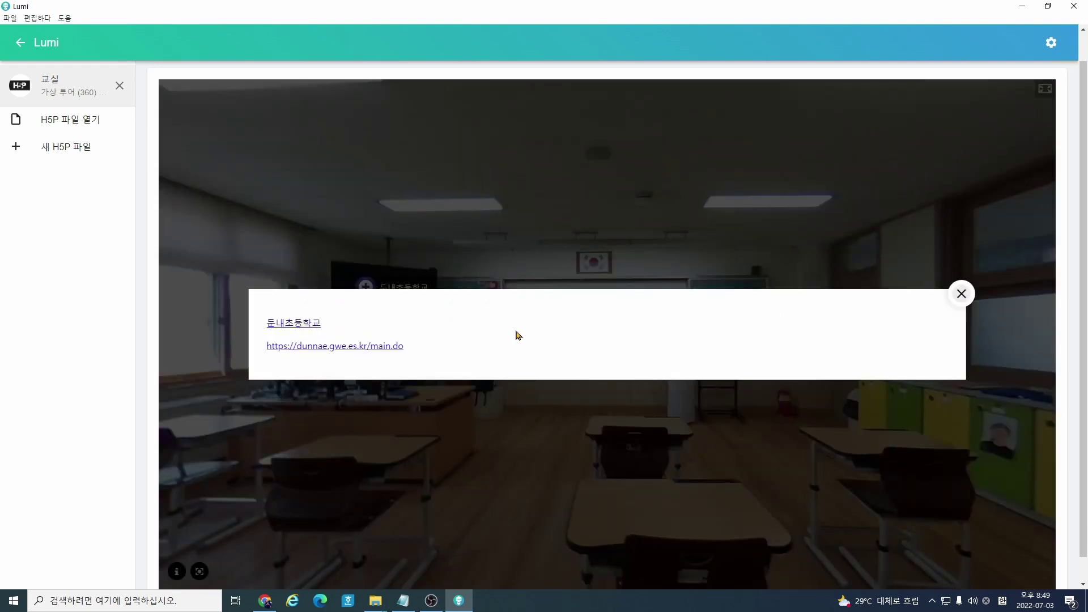
click(294, 328)
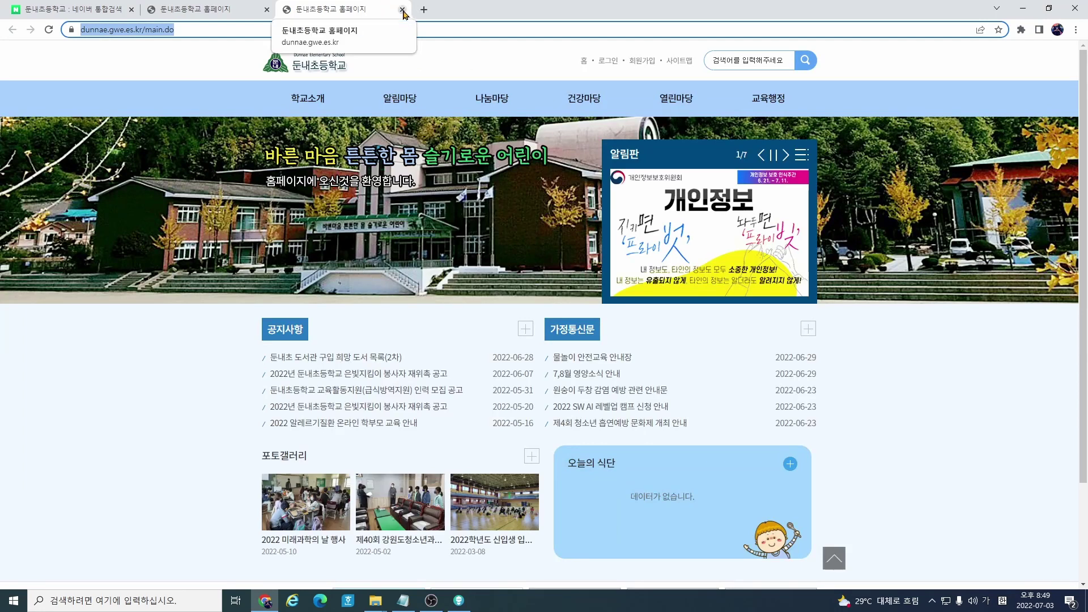
click(403, 11)
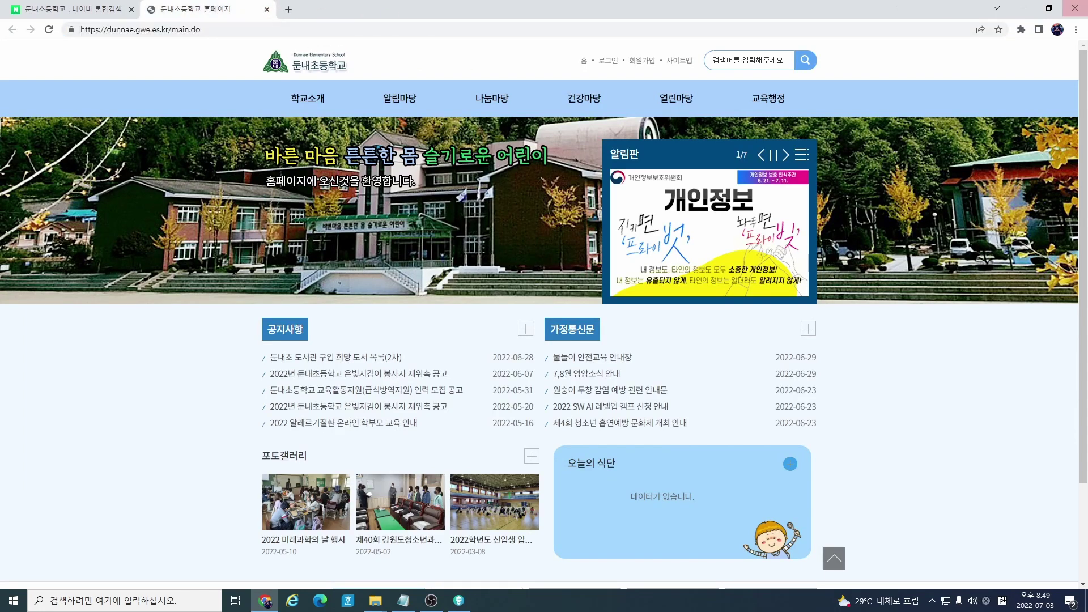
click(1075, 9)
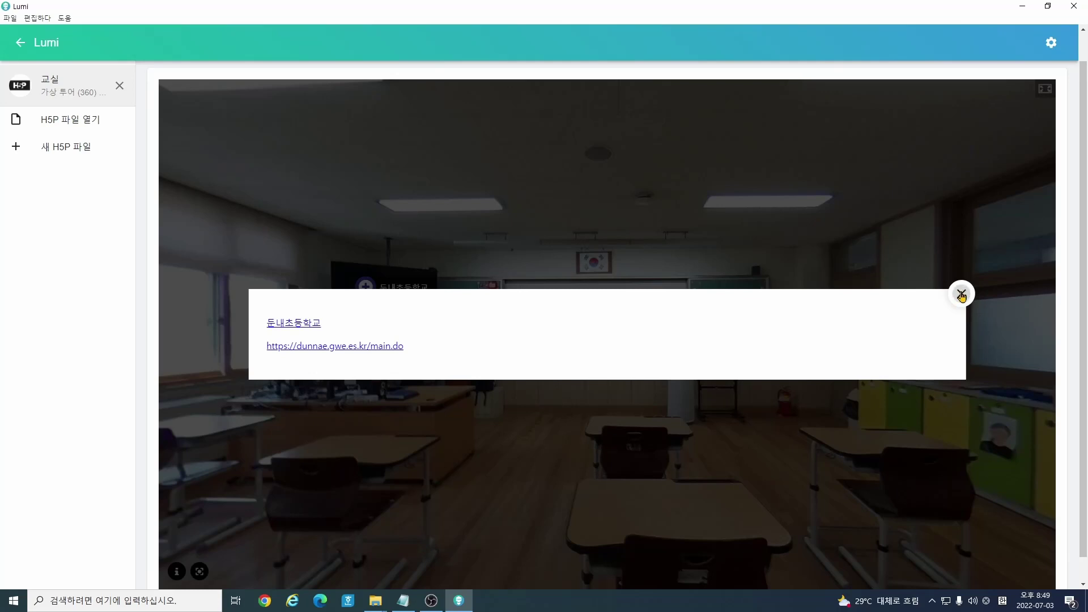
click(962, 295)
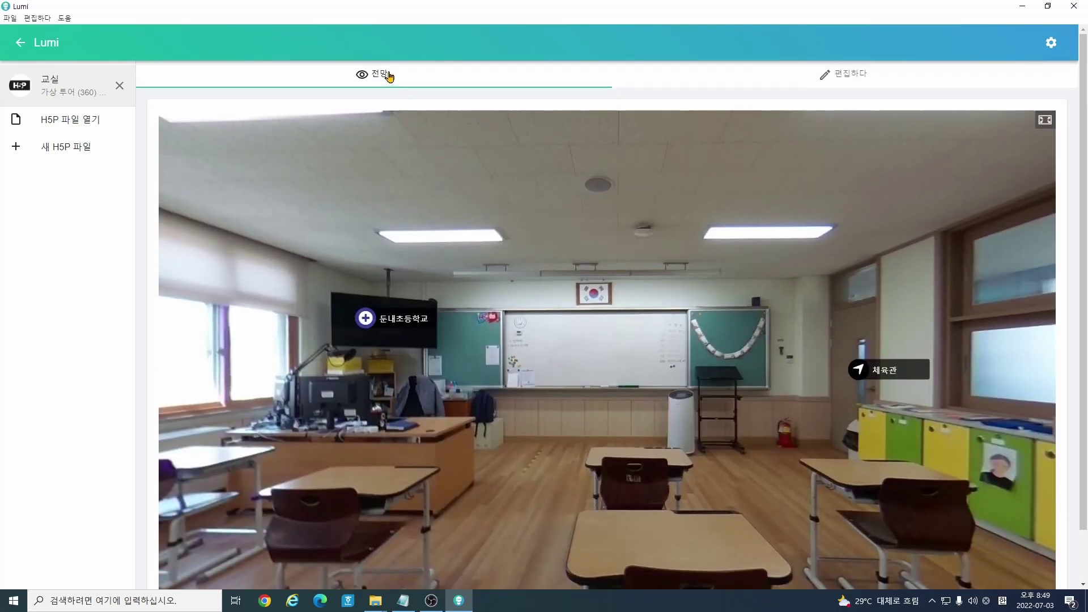
Step: Return to editing the tour and examine the forms for a new image hotspot and a new audio hotspot, discarding both
click(850, 77)
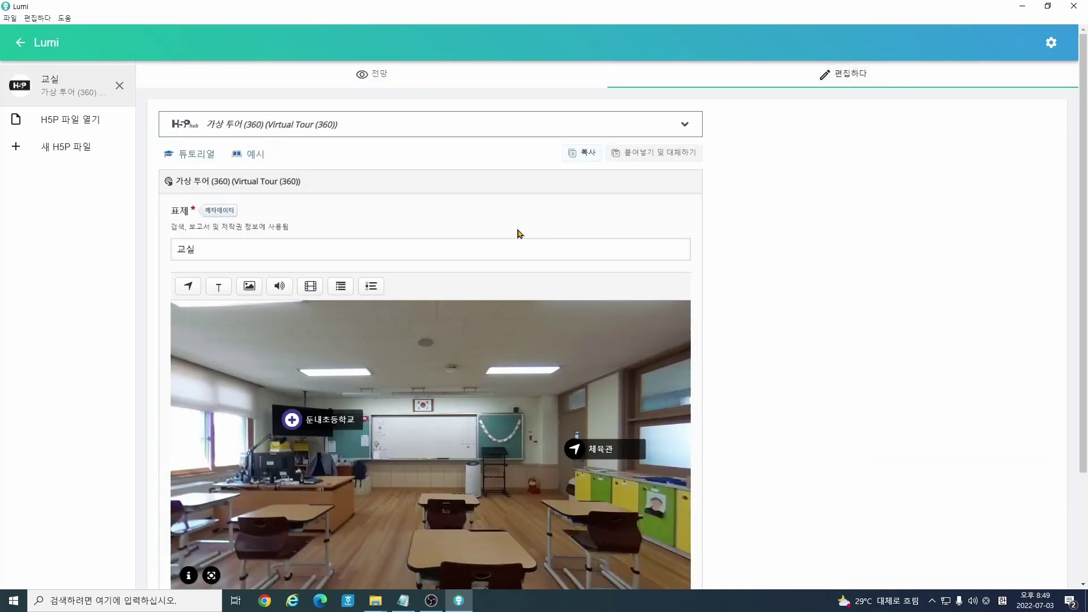
click(249, 288)
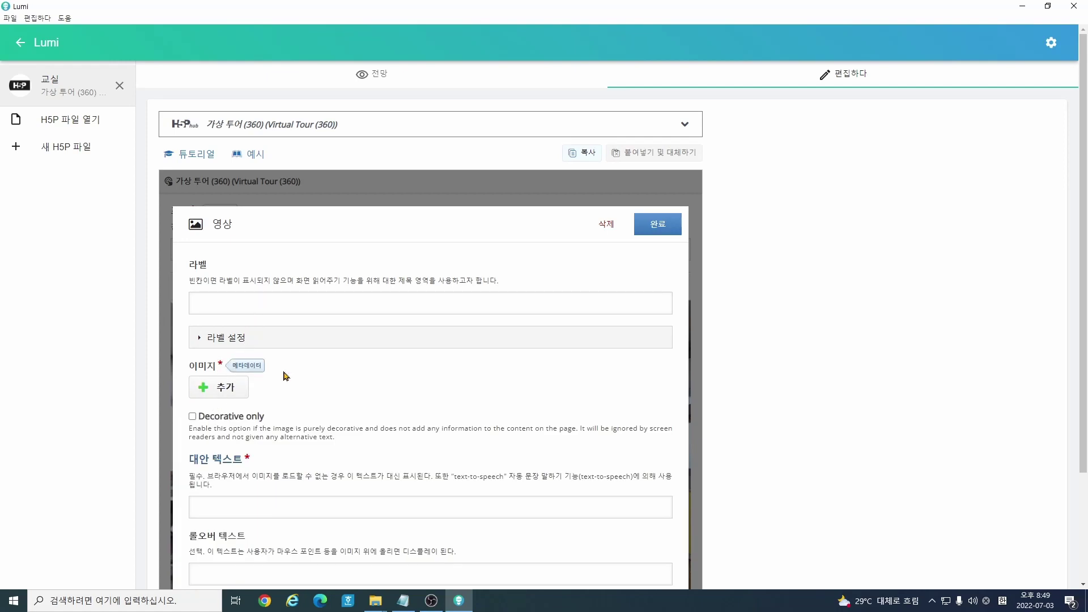
click(221, 387)
click(930, 409)
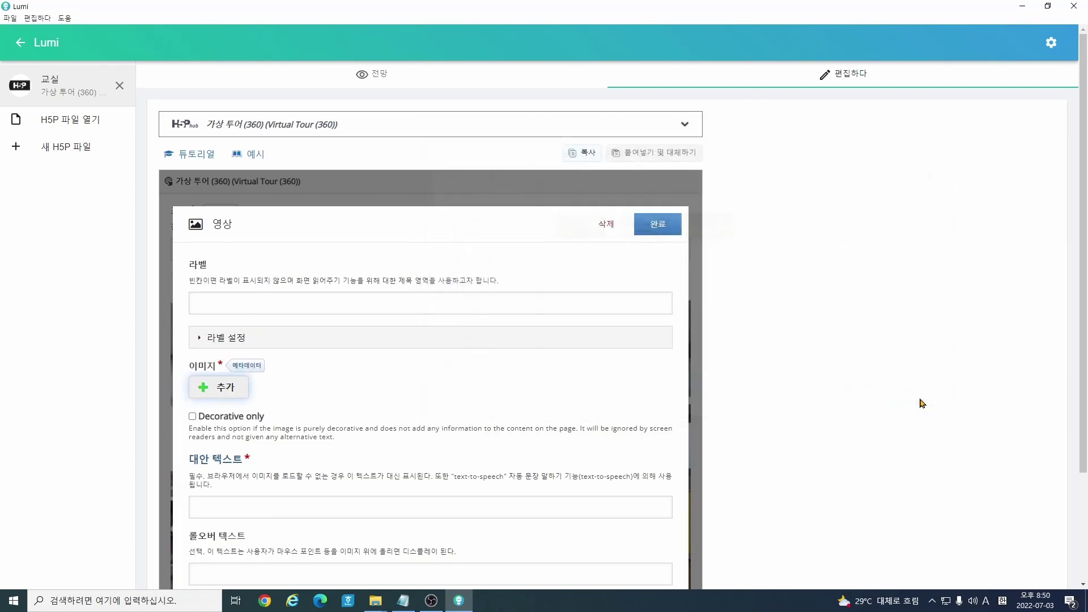
click(609, 226)
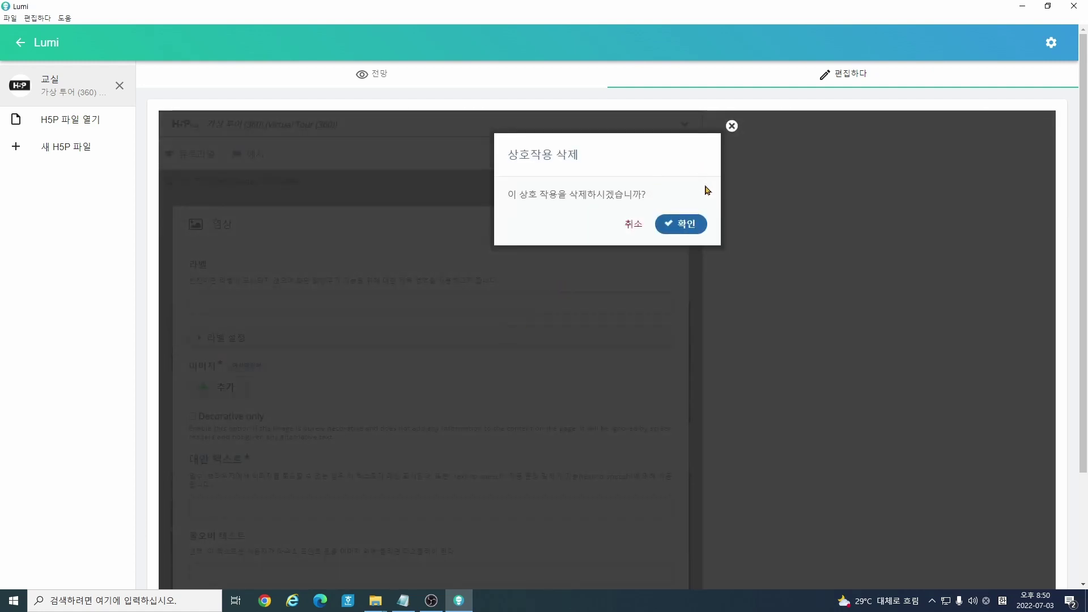
click(682, 226)
click(278, 288)
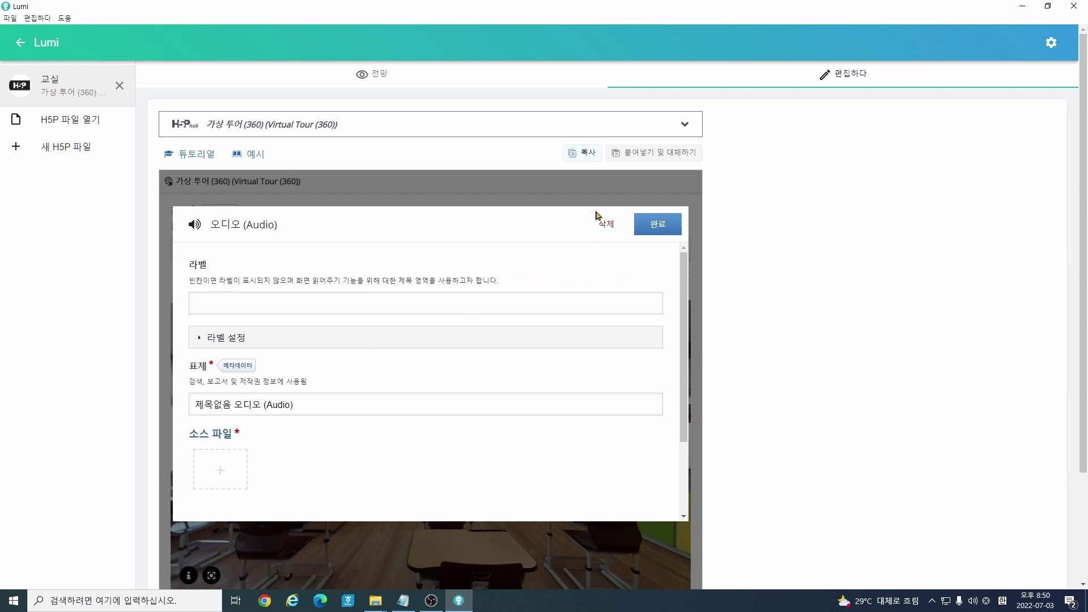
click(607, 225)
click(689, 228)
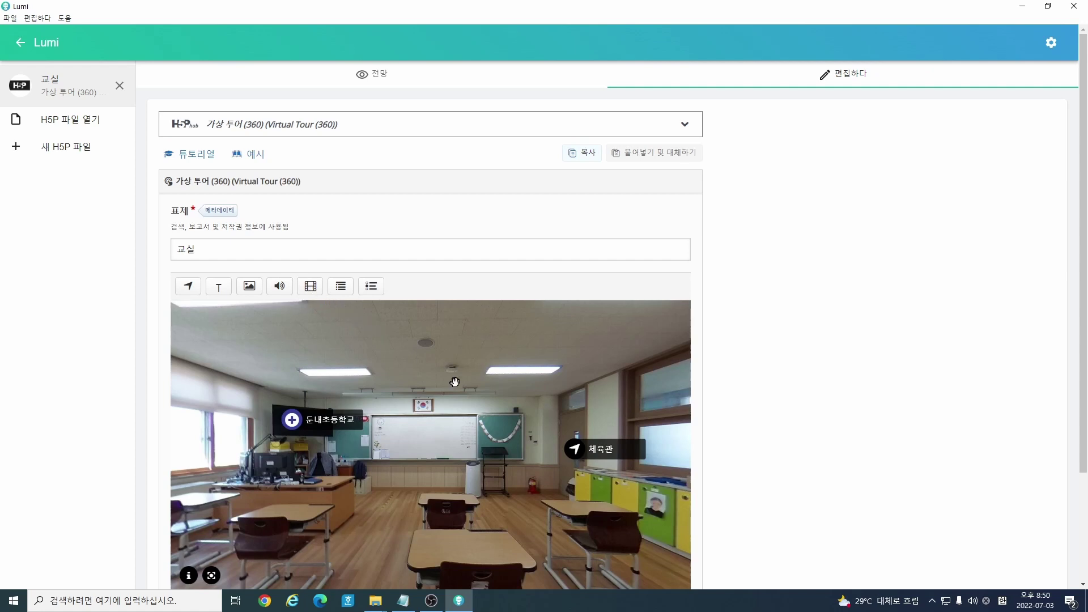
click(311, 287)
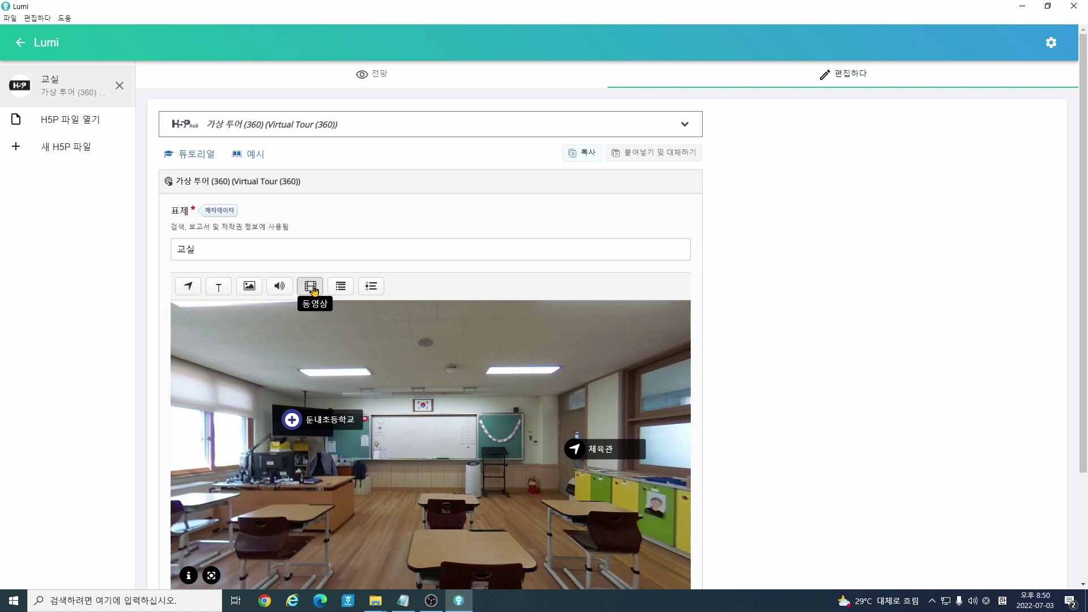
click(269, 301)
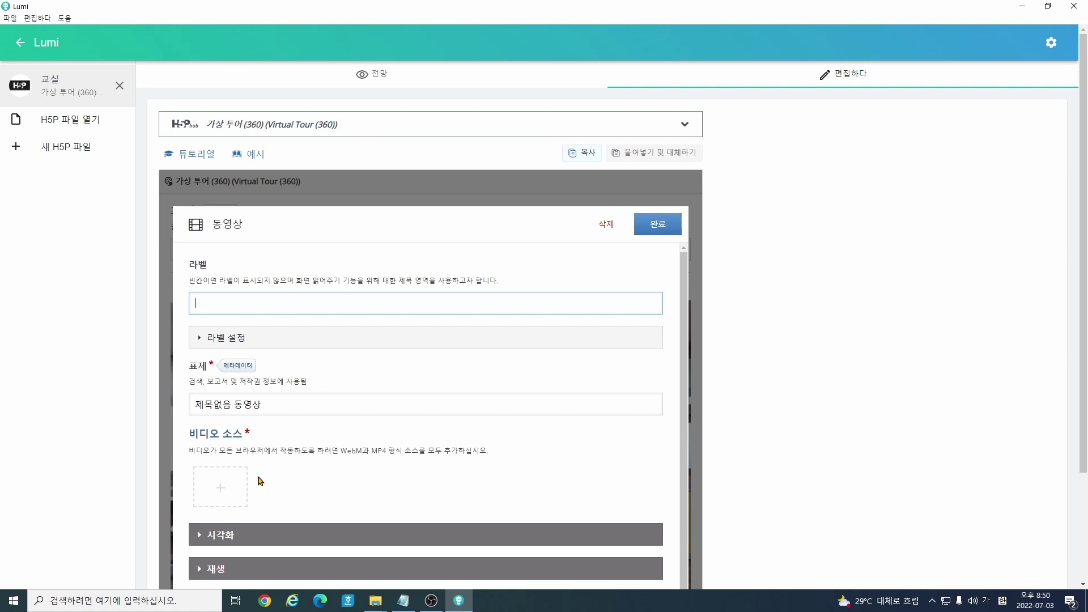
click(219, 487)
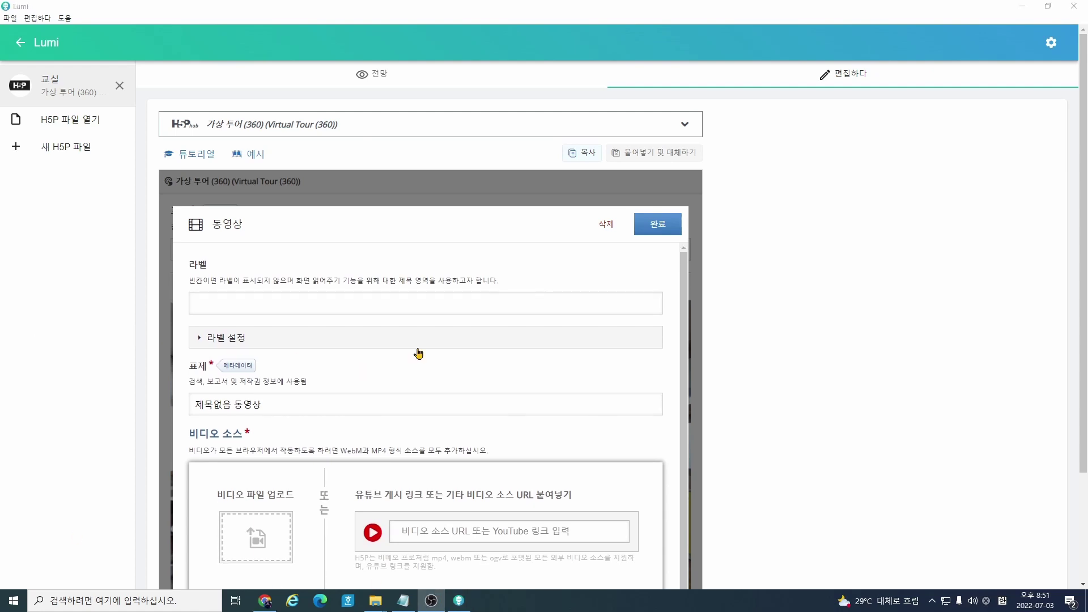
scroll(774, 316, down, 1)
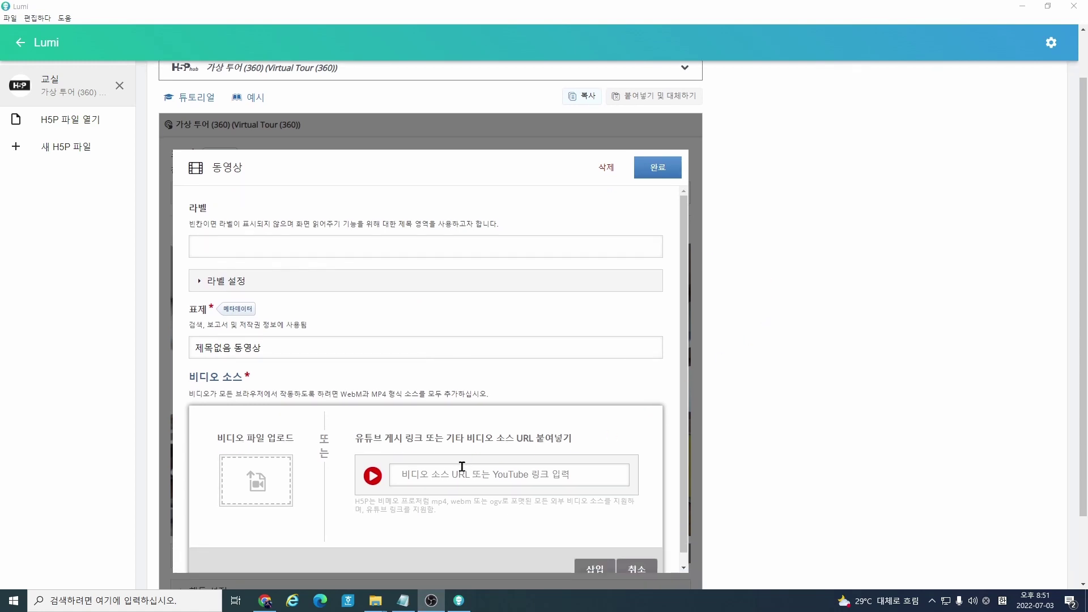
click(462, 467)
text(https://youtu.be/Nc5Pm2ZWuR0)
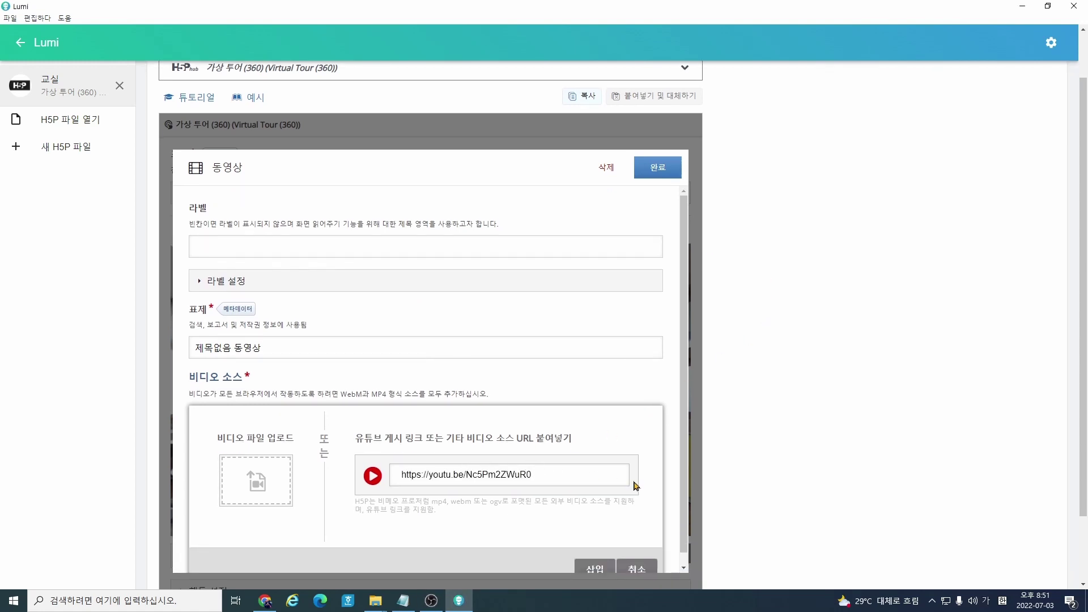
click(594, 568)
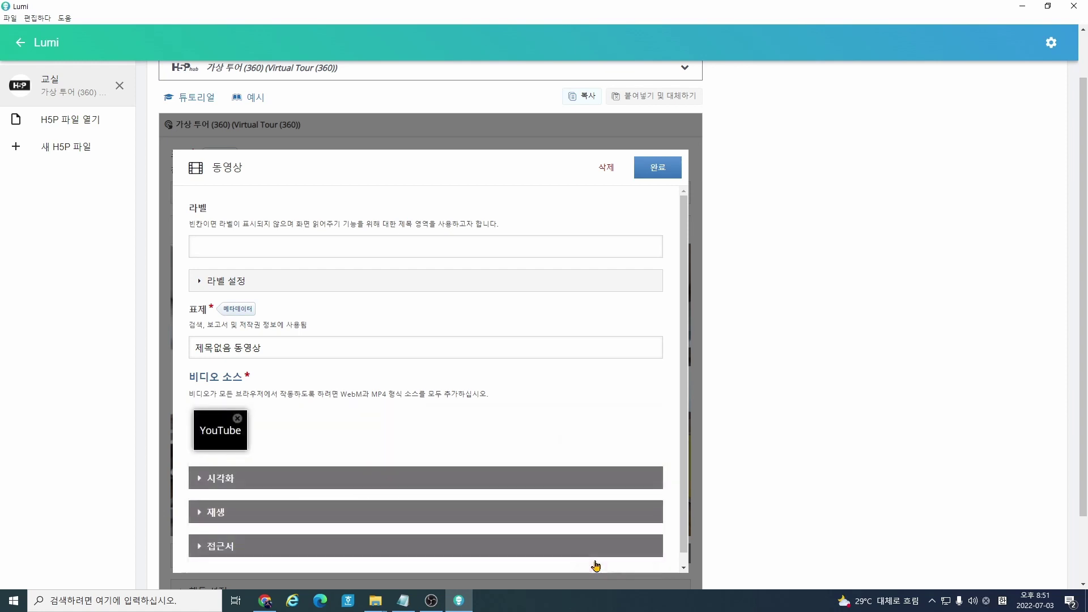
Step: Label the video hotspot "안전맨 변신!" and enable automatic video playback (비디오 자동 재생)
click(259, 242)
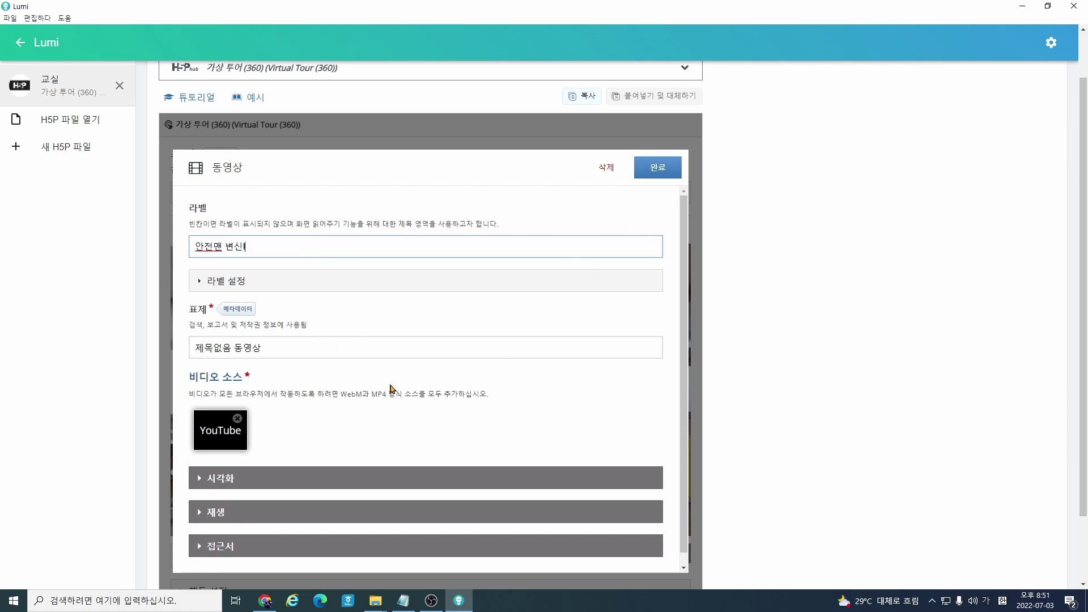
scroll(236, 488, down, 1)
click(219, 497)
scroll(216, 507, down, 1)
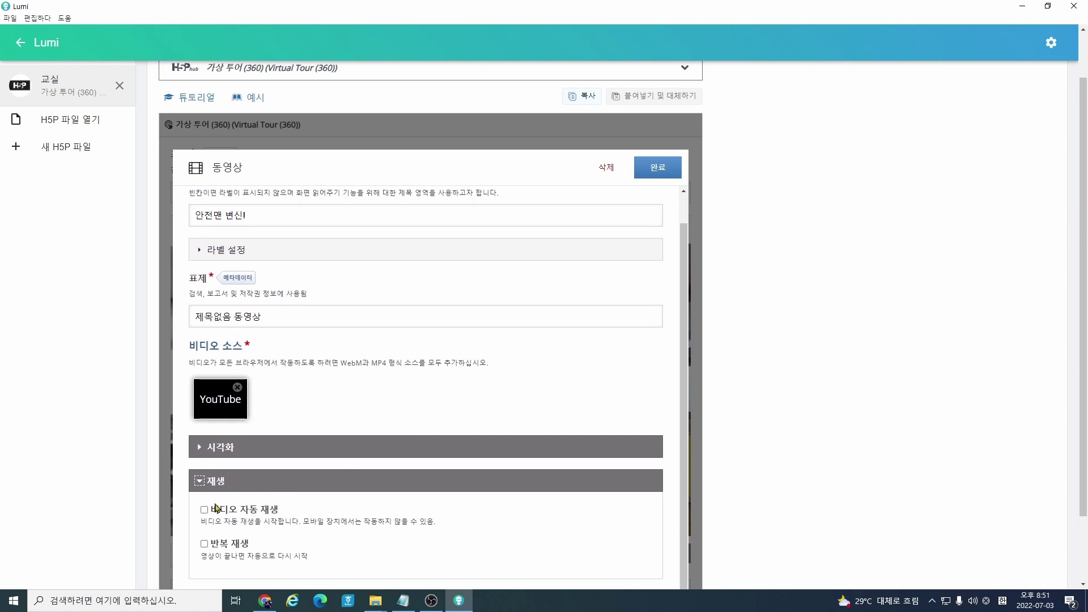
click(253, 517)
click(205, 510)
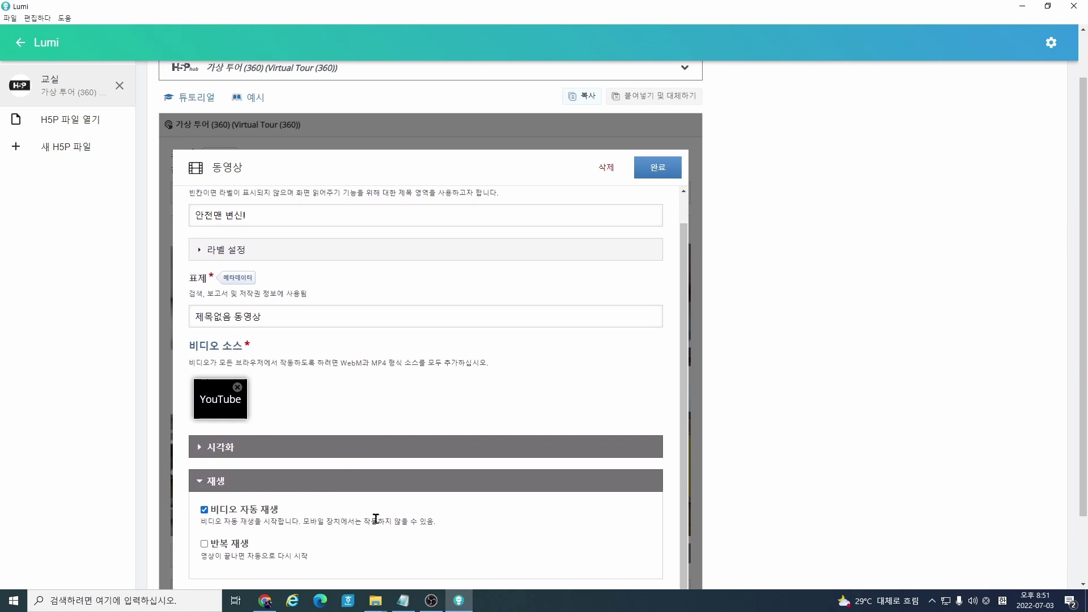
Step: Finish the "안전맨 변신!" video hotspot and place it on the classroom's whiteboard
click(676, 175)
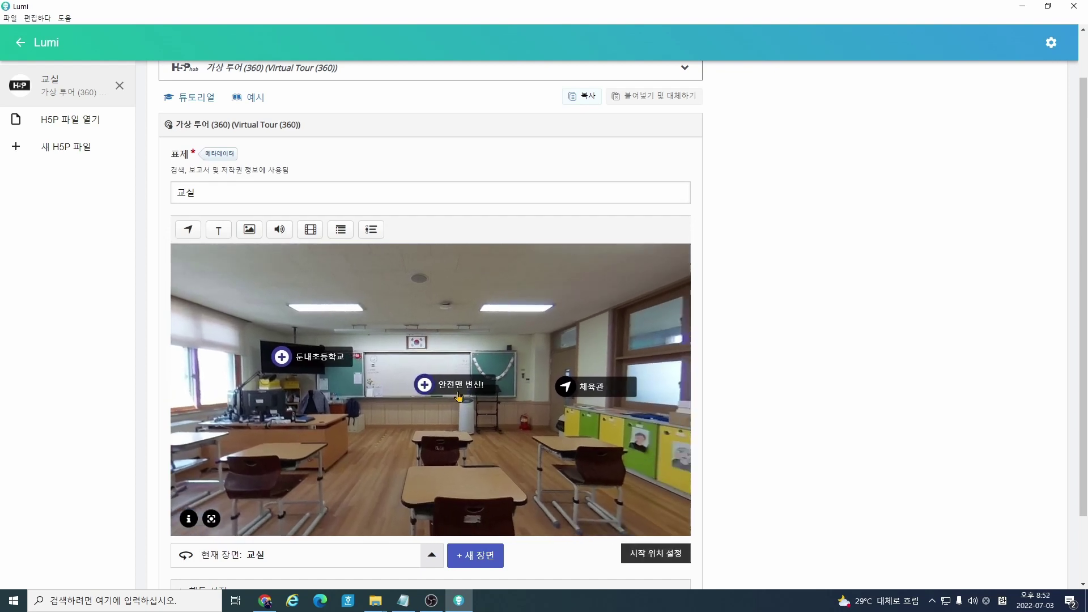
drag(459, 396, 470, 377)
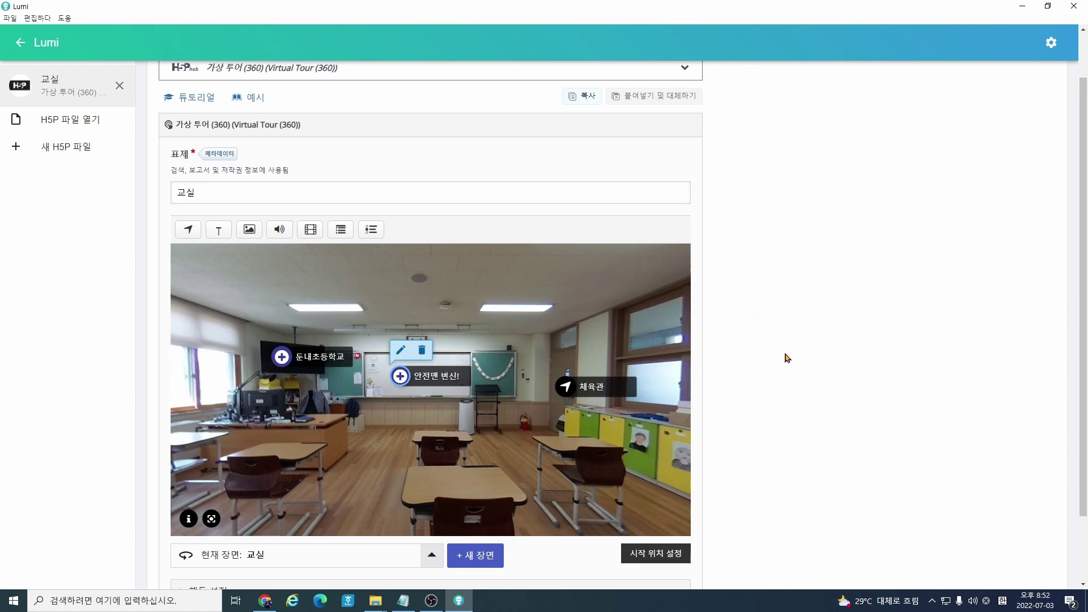
Step: Test the "안전맨 변신!" hotspot in the preview, pause its video and close the popup
scroll(759, 377, up, 1)
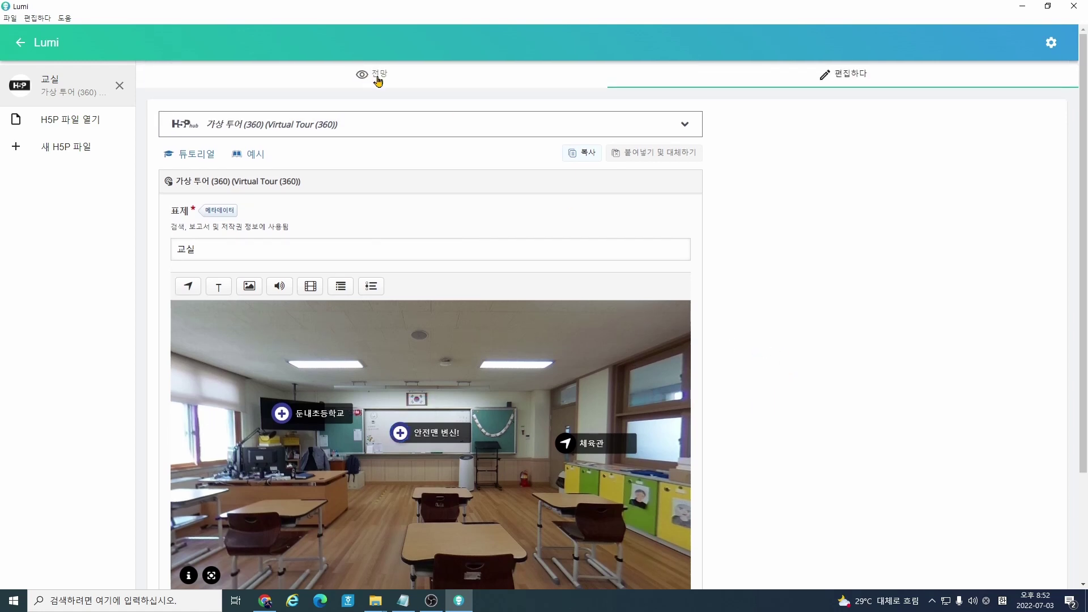
click(376, 75)
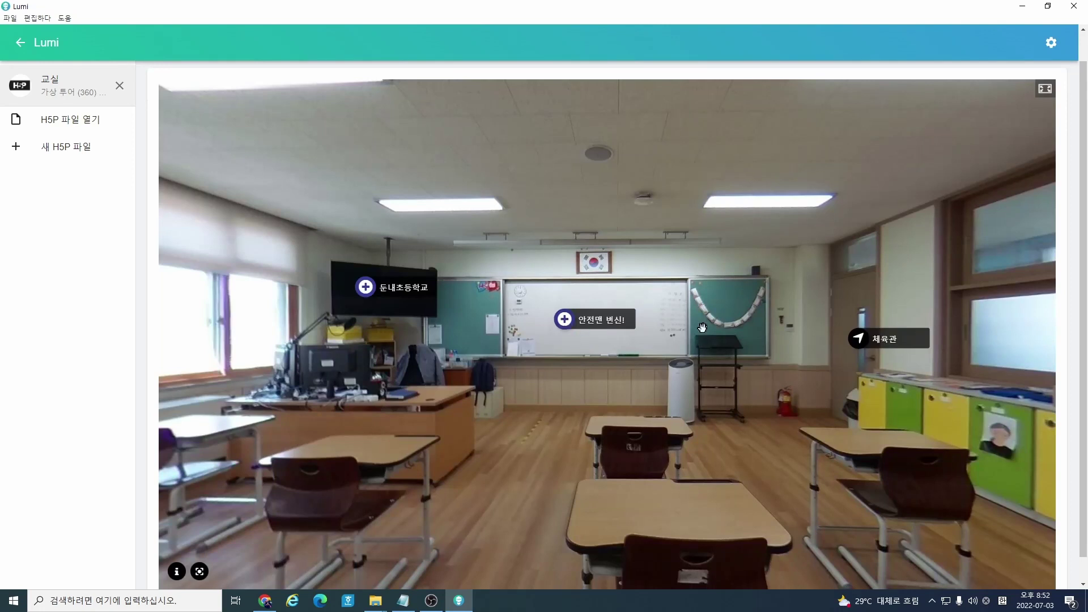
scroll(768, 323, down, 1)
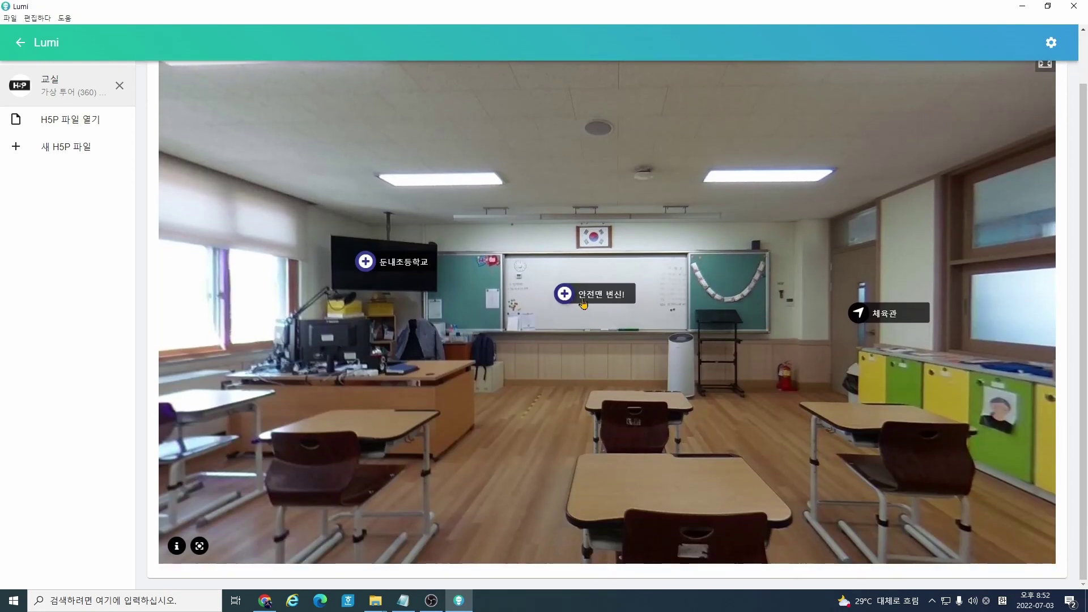
click(565, 301)
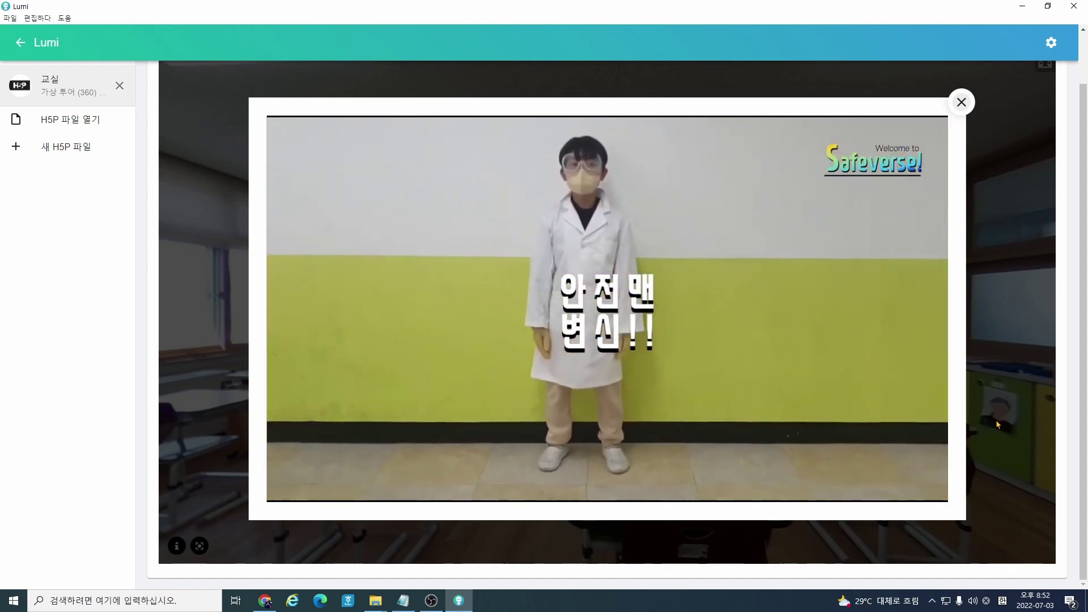
mouse_move(286, 493)
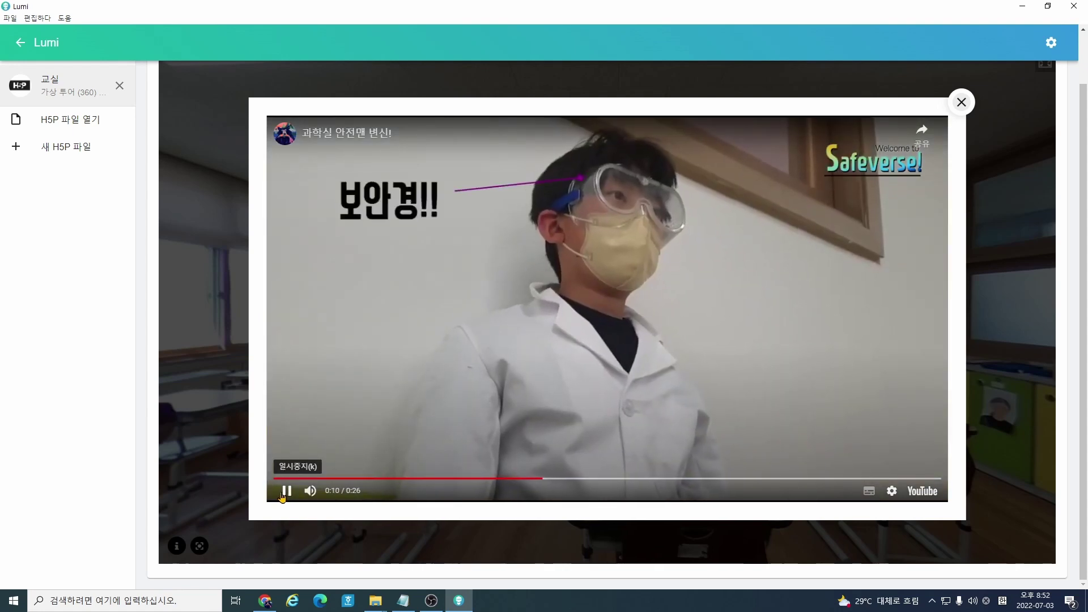
click(285, 492)
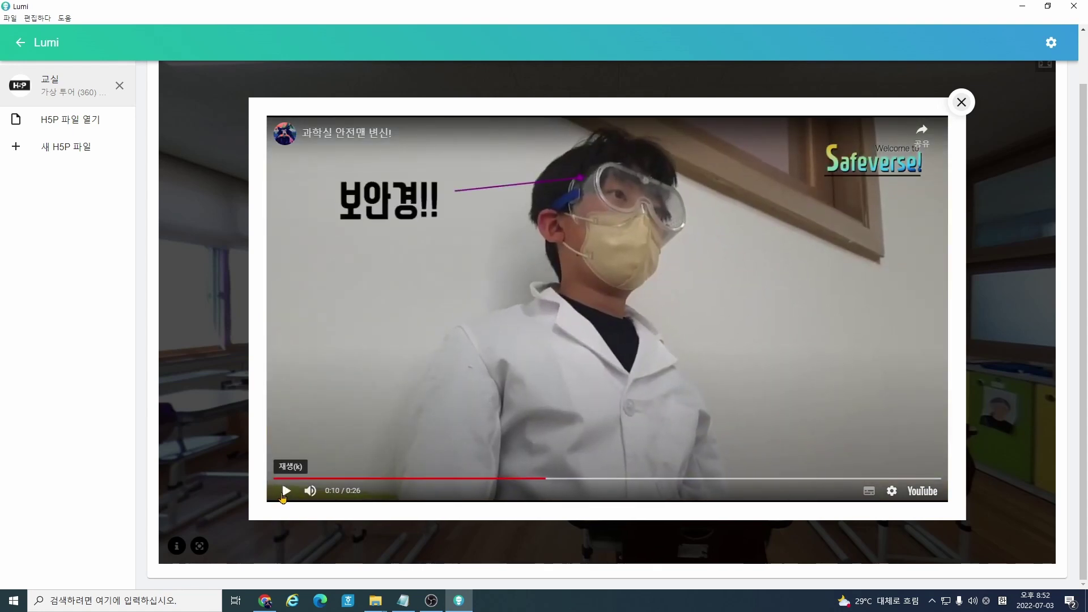
click(962, 102)
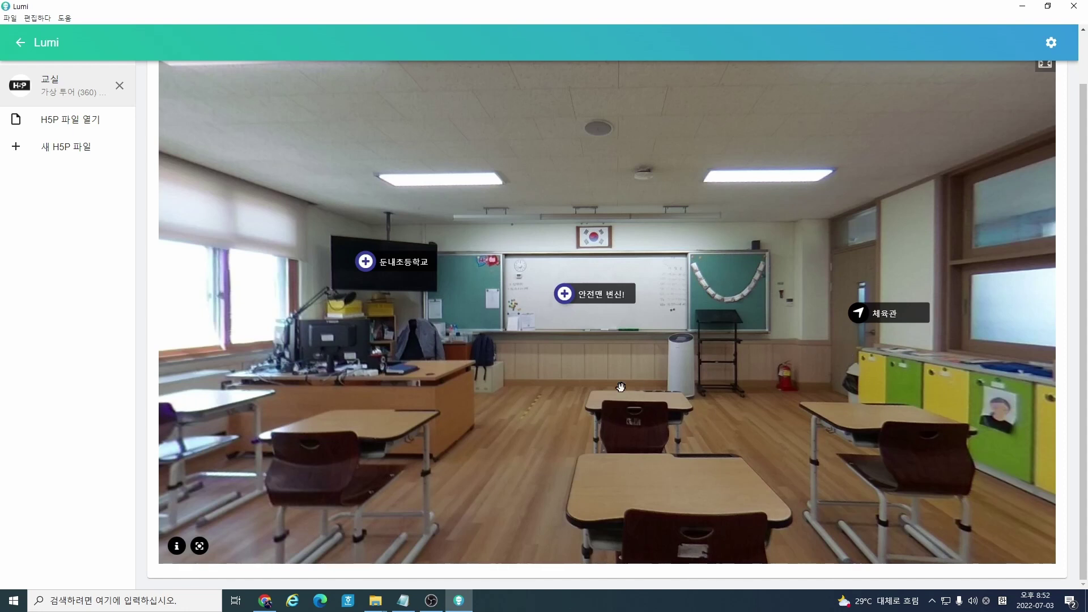
Step: Return to editing and examine the form for a new Summary hotspot with its sentence sets and feedback settings, discarding the hotspot
scroll(620, 384, up, 1)
click(831, 78)
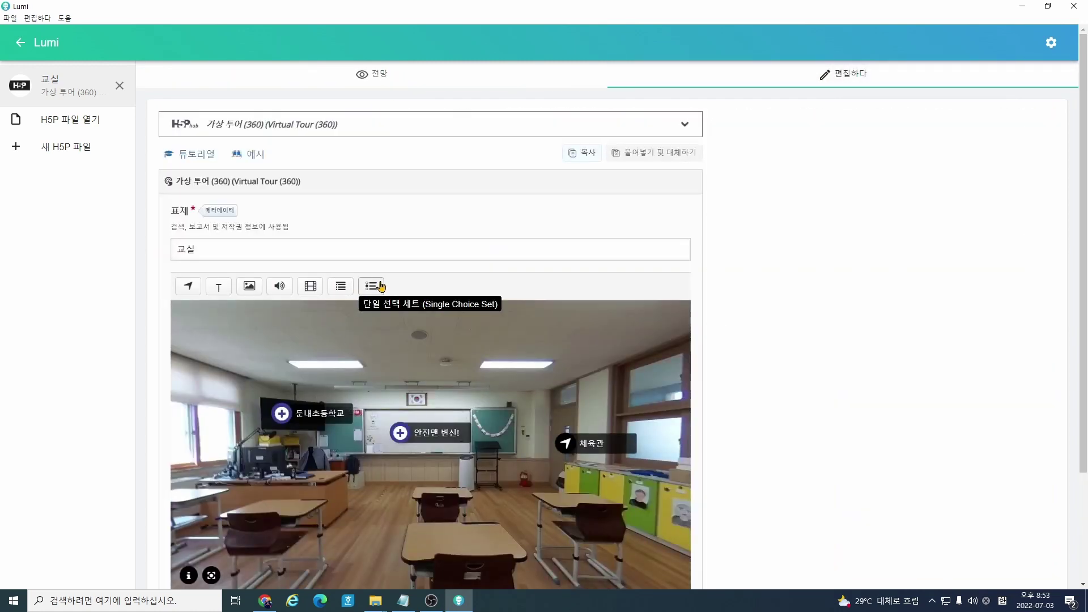
click(341, 286)
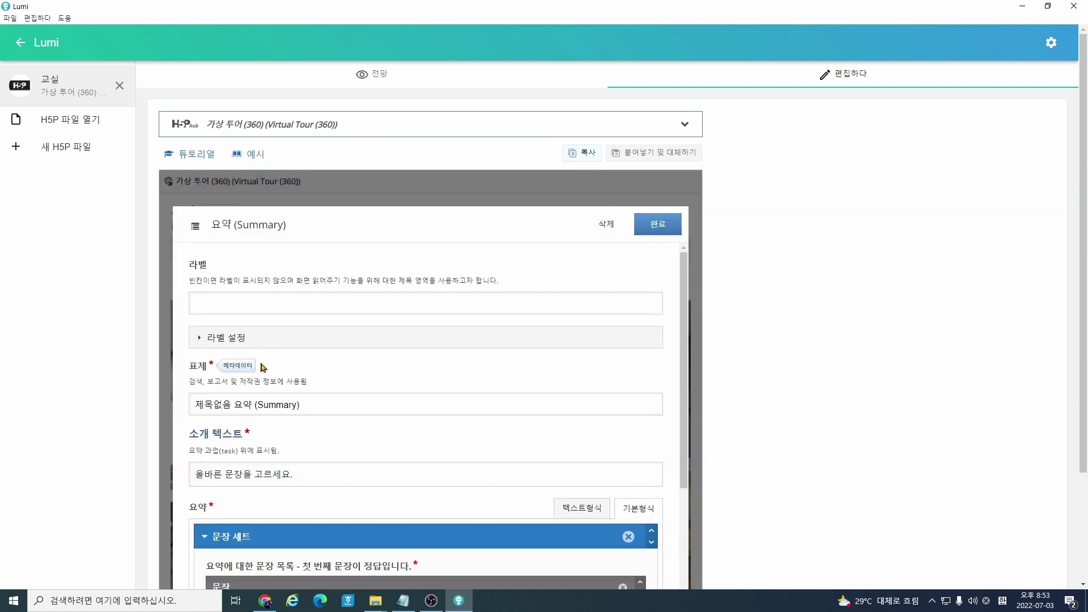
scroll(278, 366, down, 4)
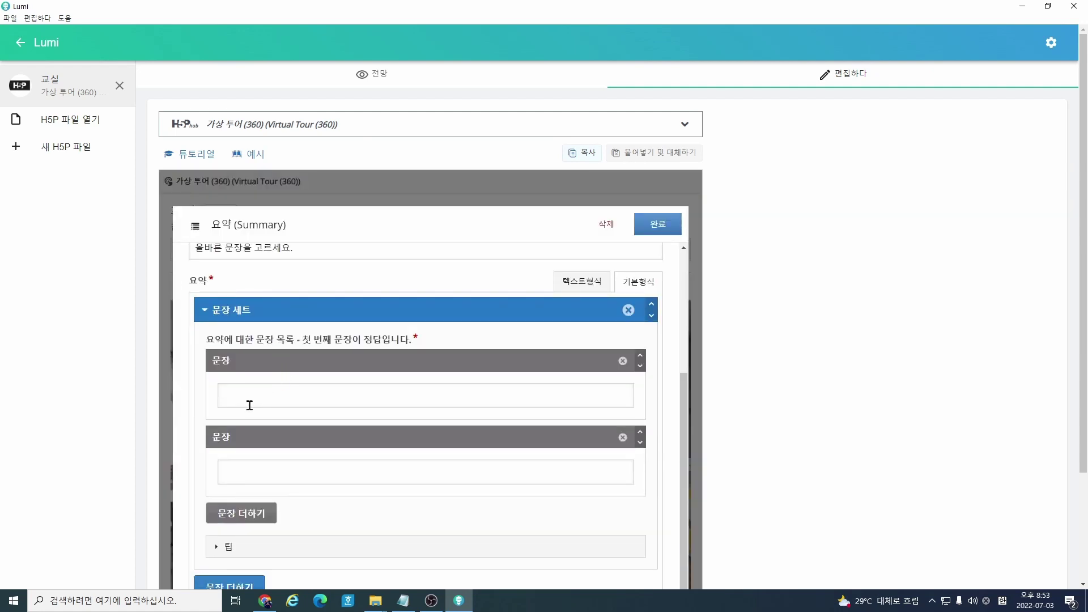
scroll(321, 398, up, 2)
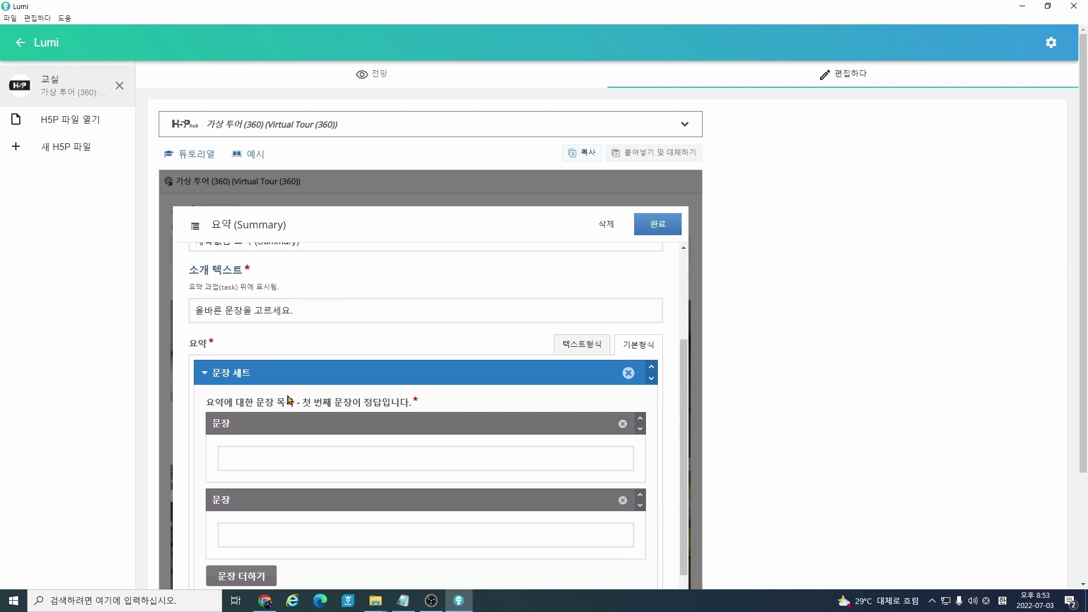
scroll(261, 298, up, 2)
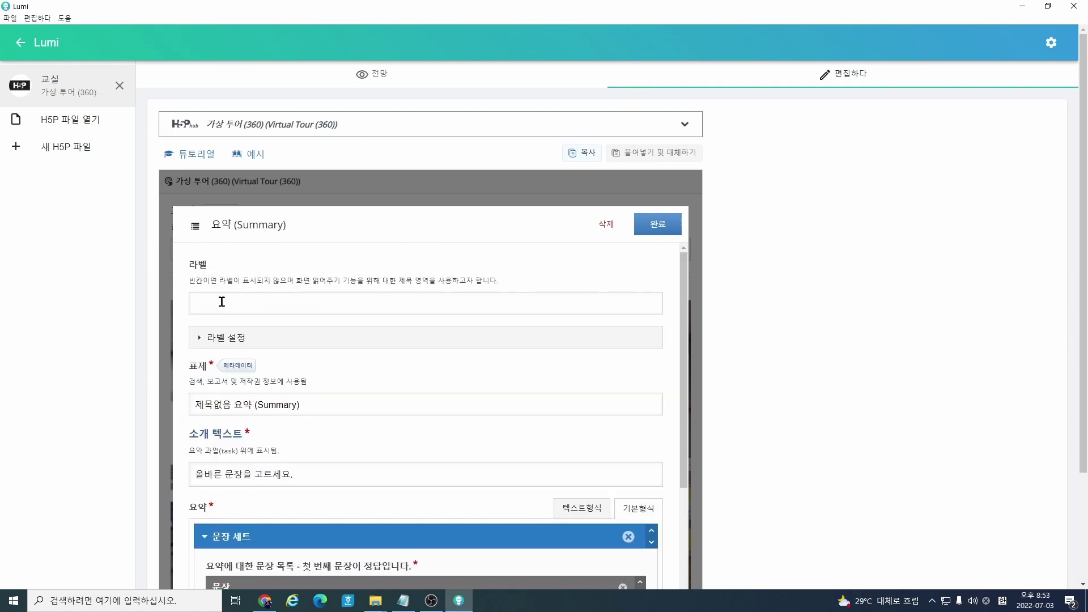
scroll(235, 309, down, 1)
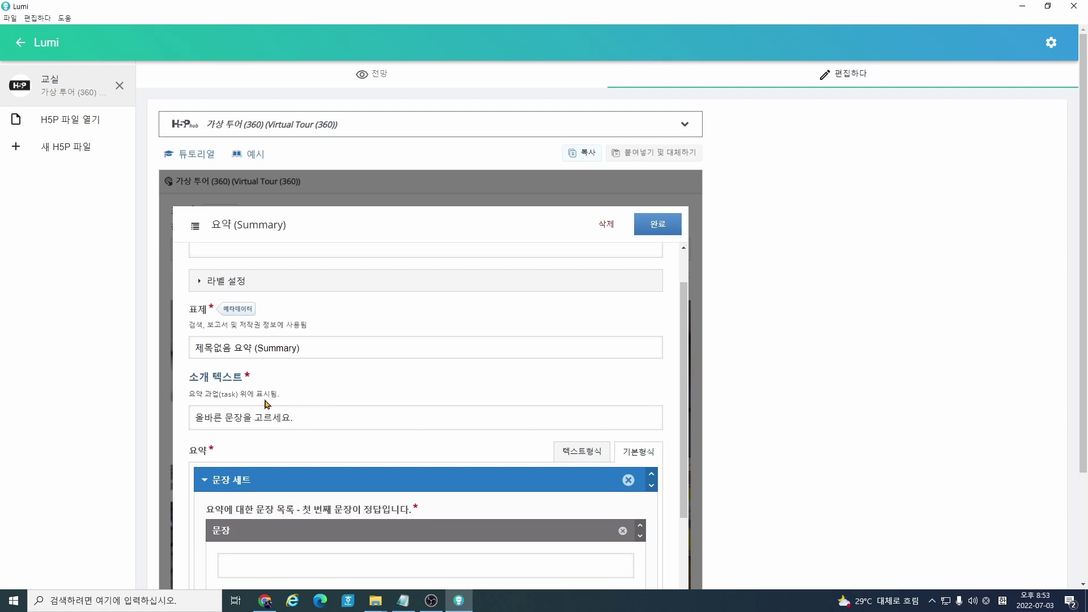
scroll(268, 403, down, 2)
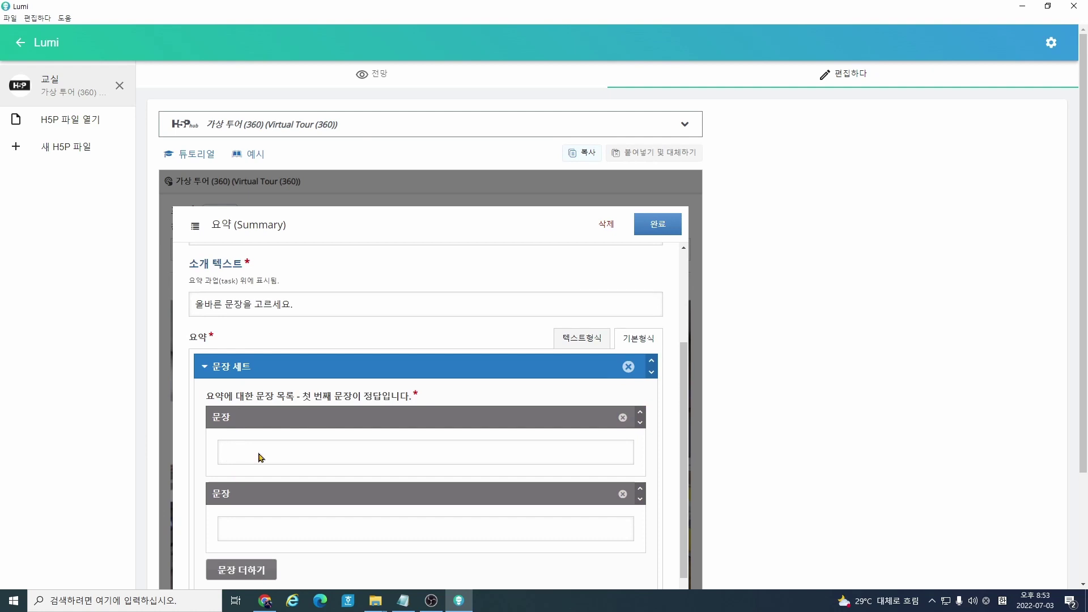
click(260, 458)
scroll(294, 498, down, 2)
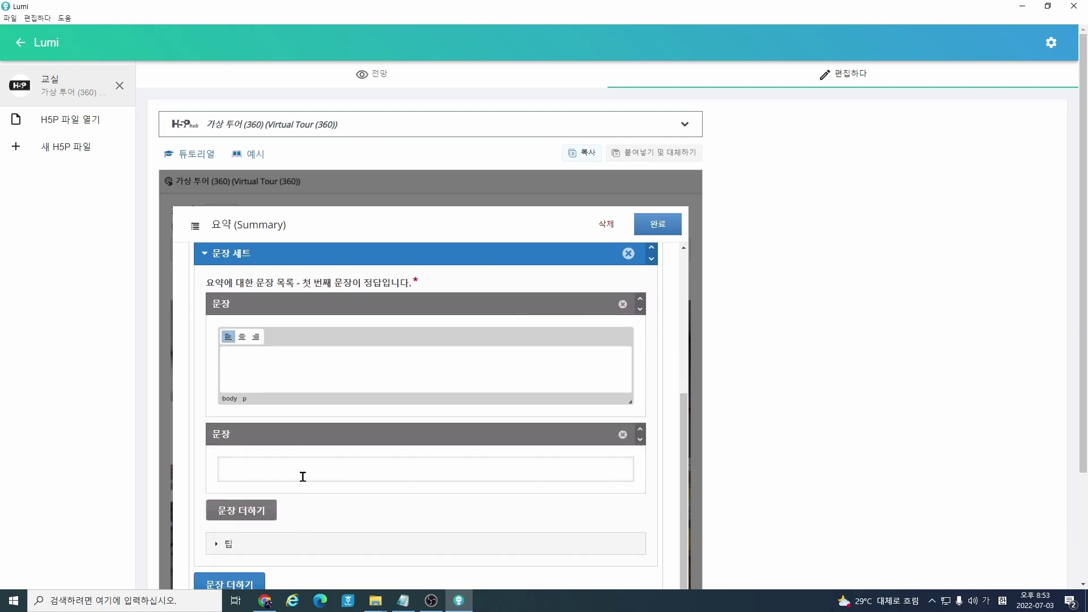
click(298, 478)
scroll(312, 479, down, 3)
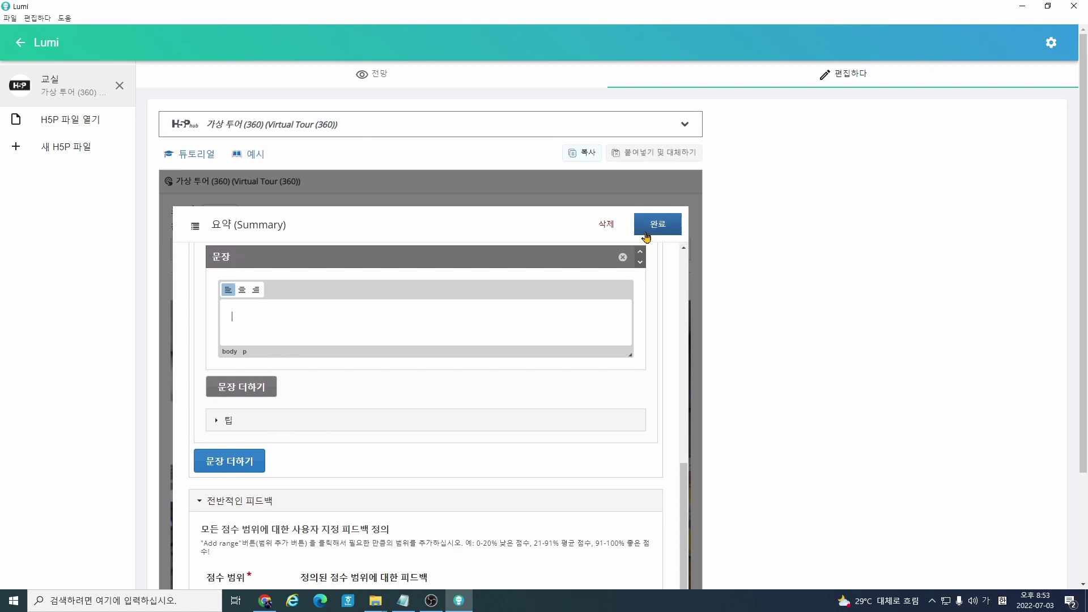
click(605, 224)
click(680, 224)
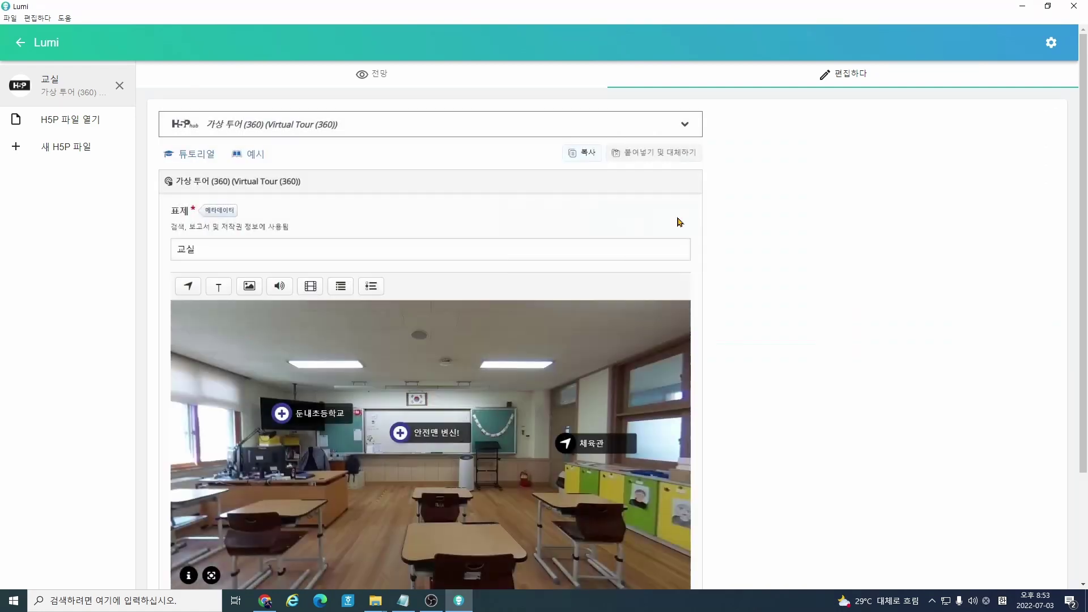
Step: Examine the form for a new Single Choice Set hotspot with its question and answer fields, discarding the hotspot
click(370, 286)
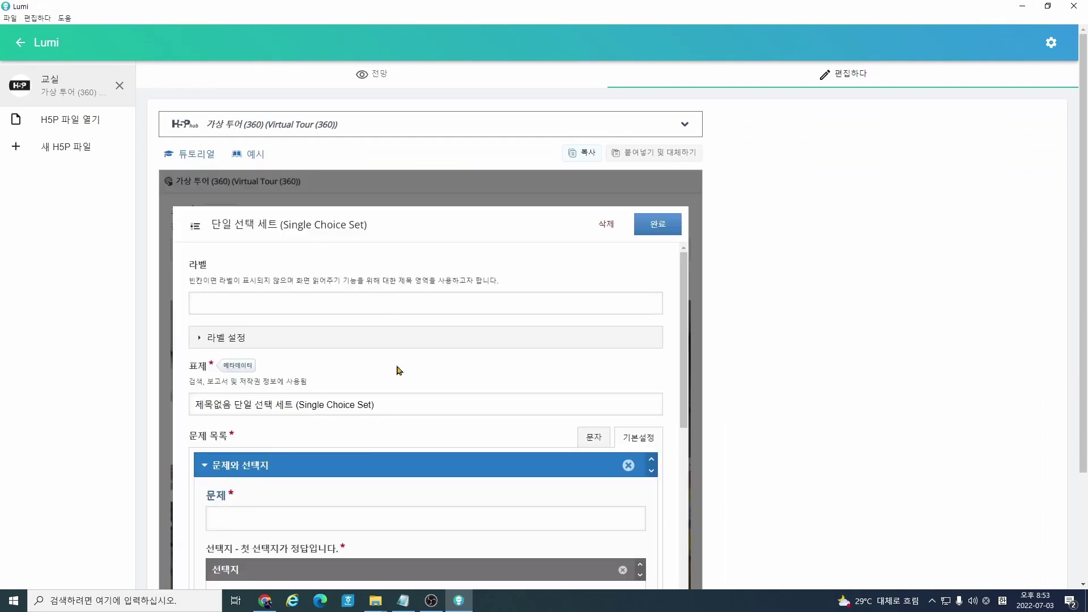
scroll(558, 391, down, 4)
scroll(362, 391, down, 7)
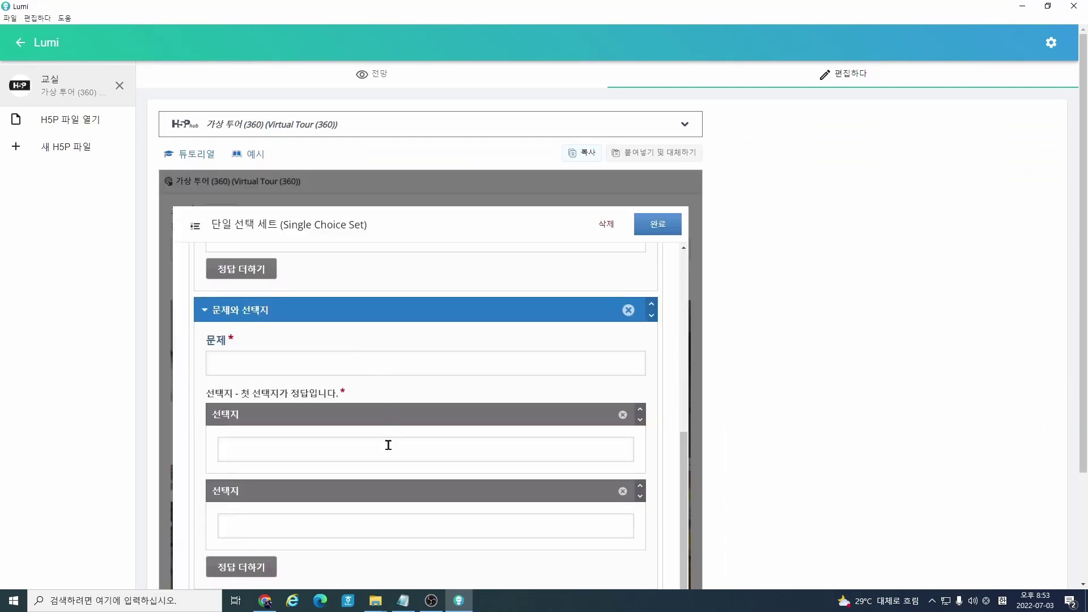
scroll(299, 474, up, 6)
scroll(362, 340, up, 6)
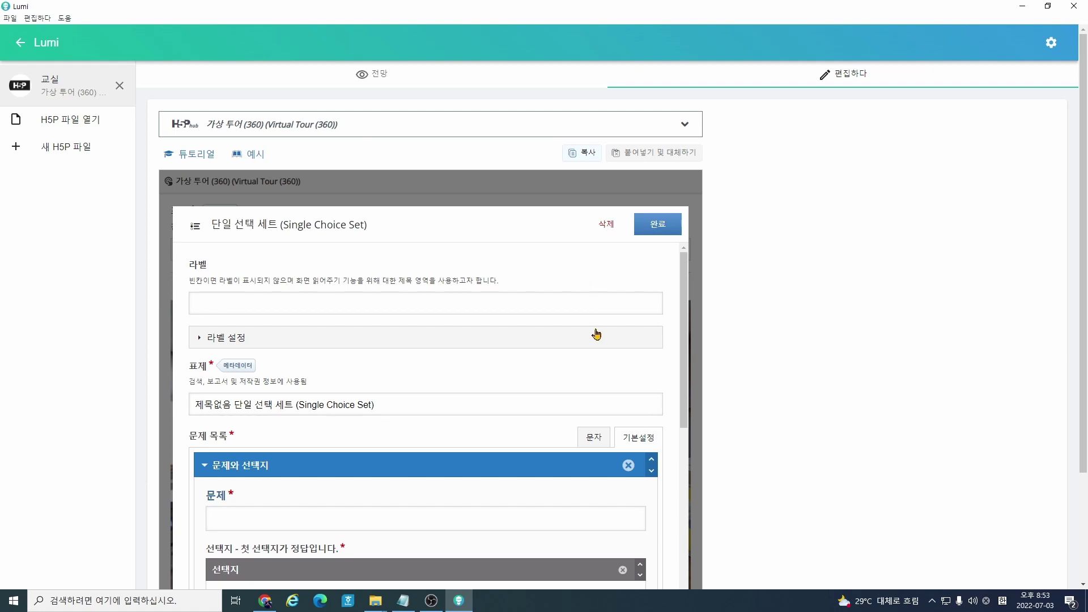
click(606, 227)
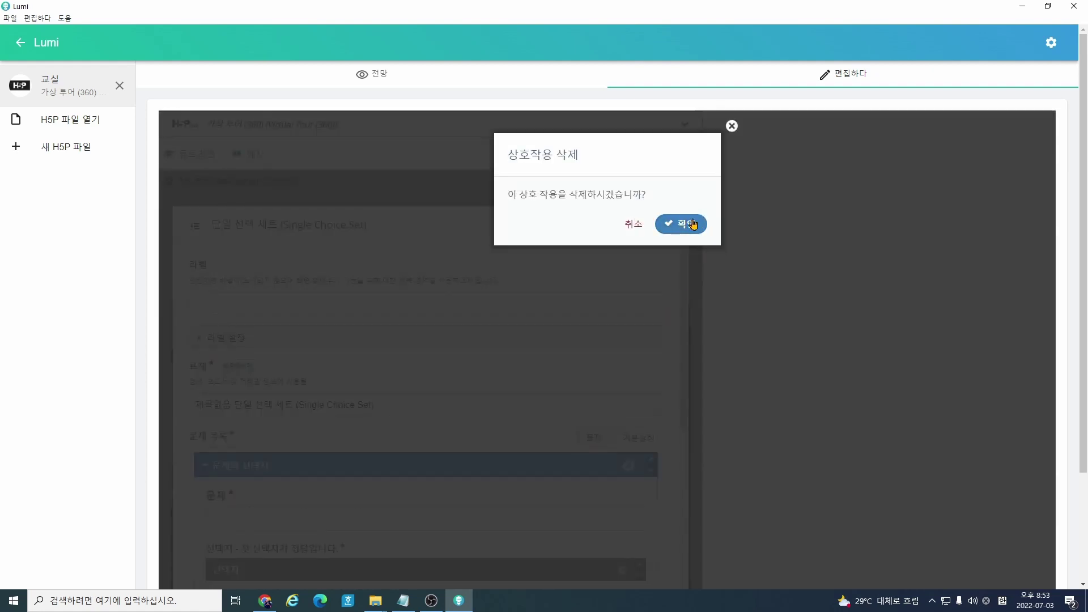
click(691, 221)
Step: Review the Summary hotspot form's introduction text, sentence set and overall feedback fields again, and discard the hotspot
click(342, 286)
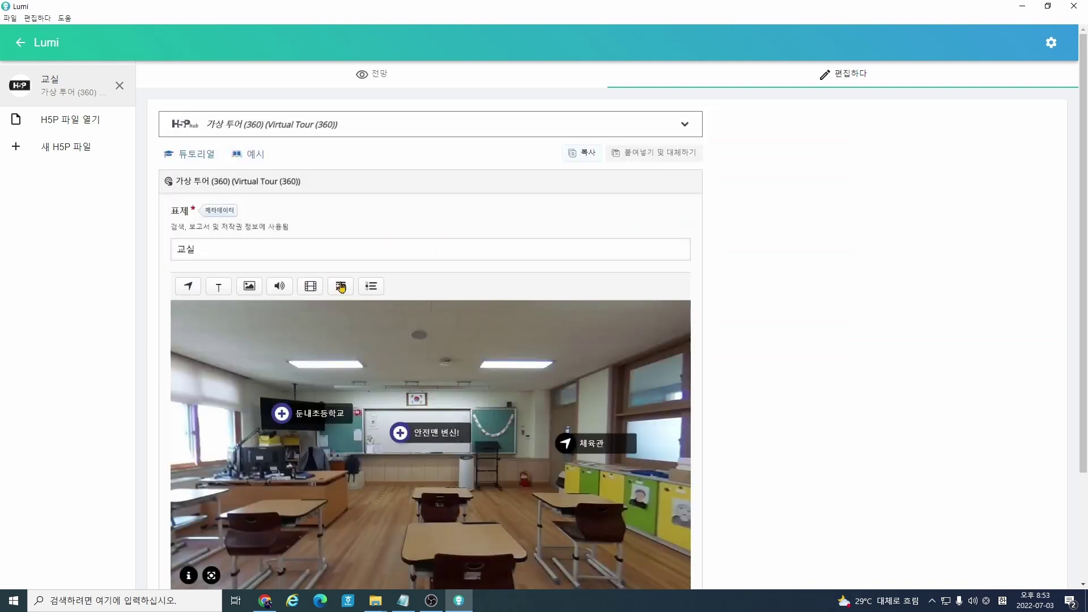
scroll(493, 372, down, 3)
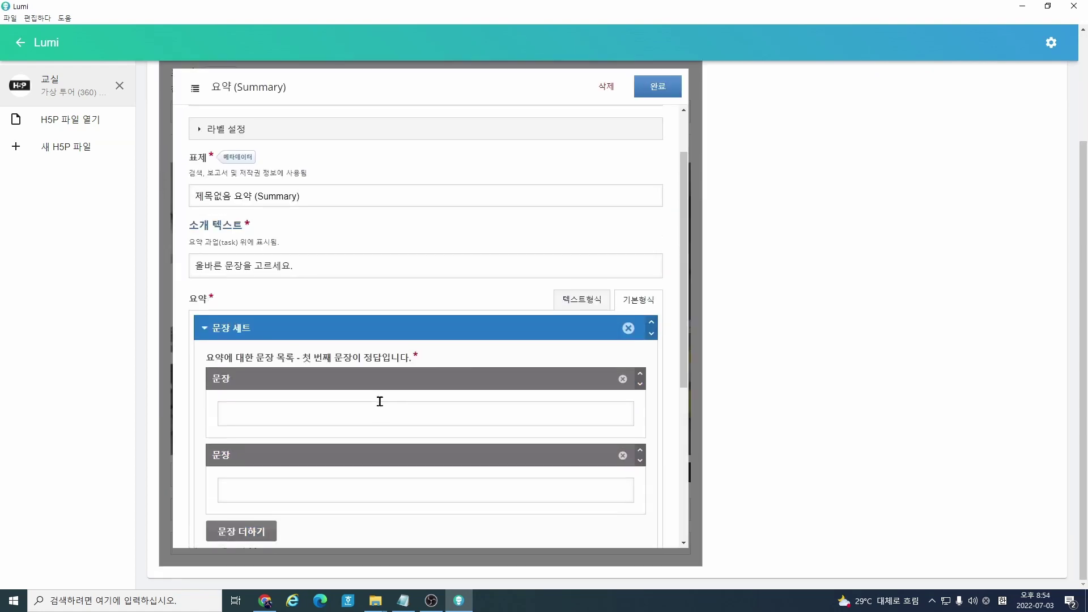
scroll(475, 348, down, 5)
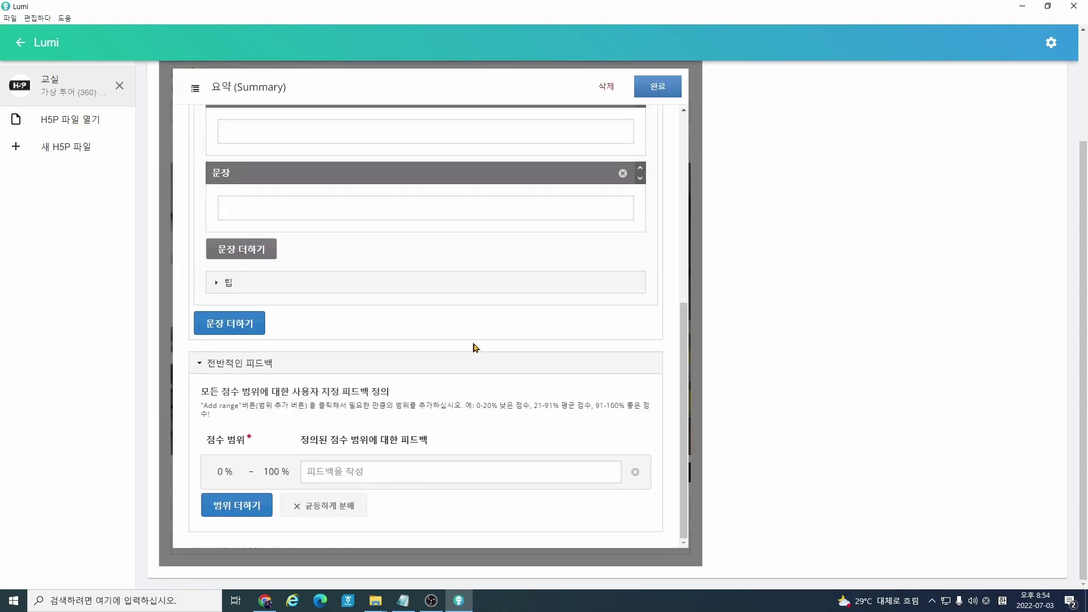
scroll(191, 252, up, 3)
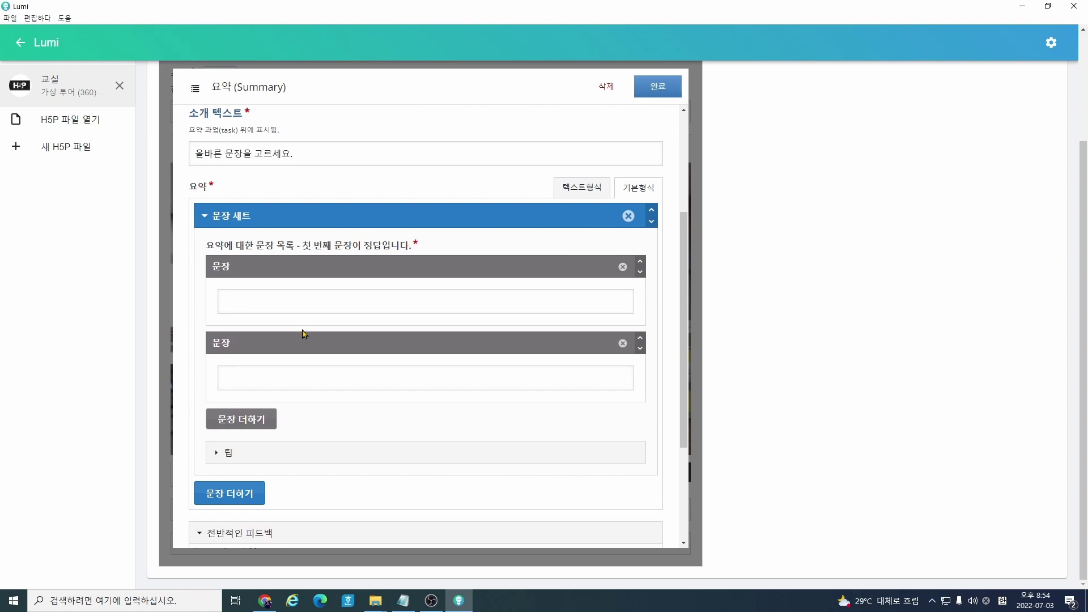
click(602, 89)
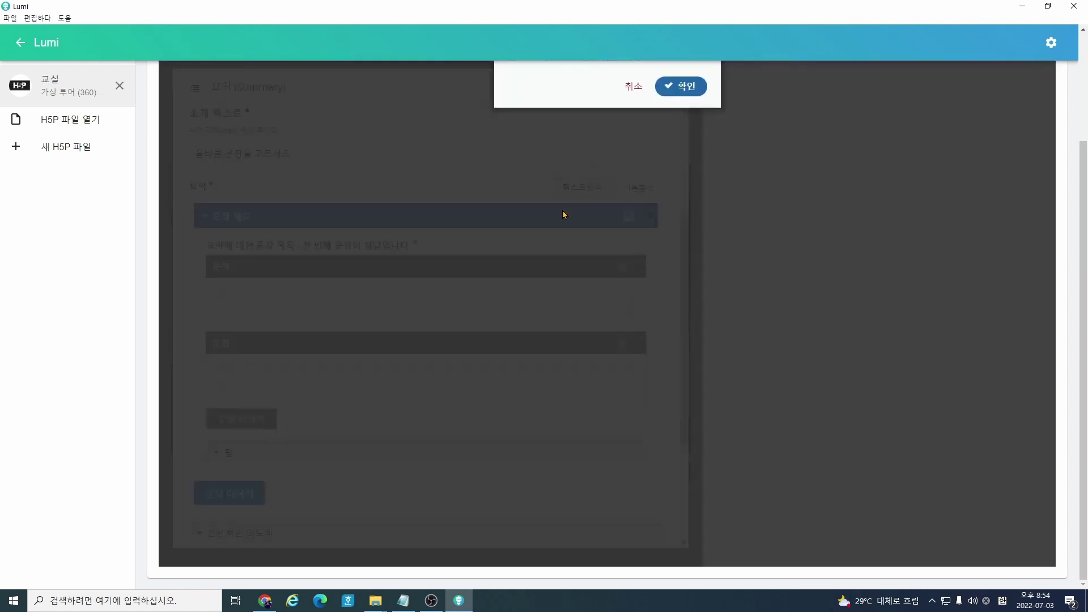
click(687, 87)
Step: Try adding two more question blocks to a new Single Choice Set hotspot and discard it
click(372, 148)
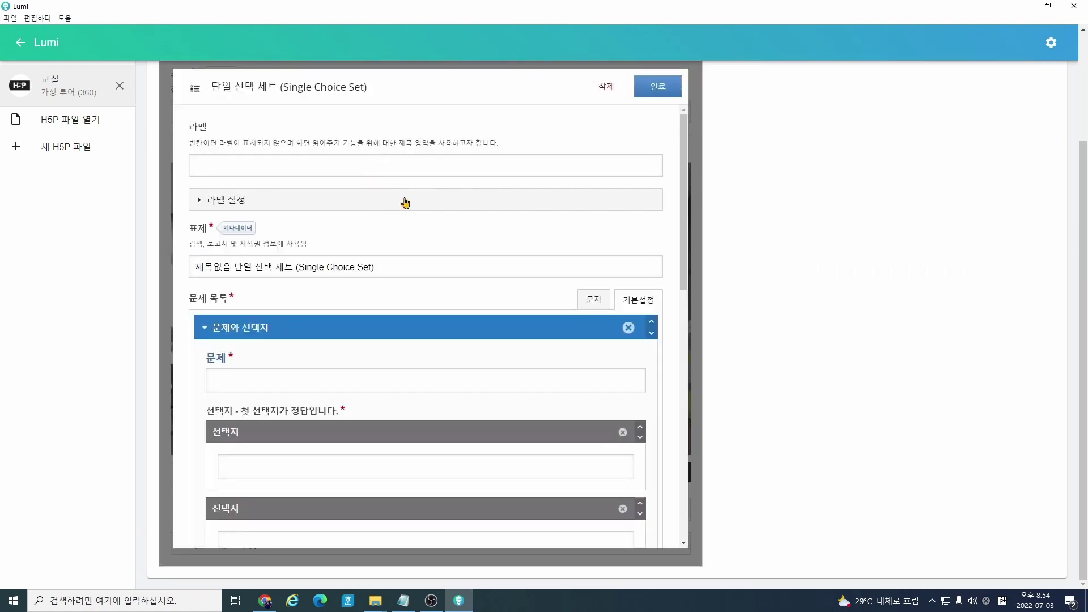
scroll(213, 249, down, 2)
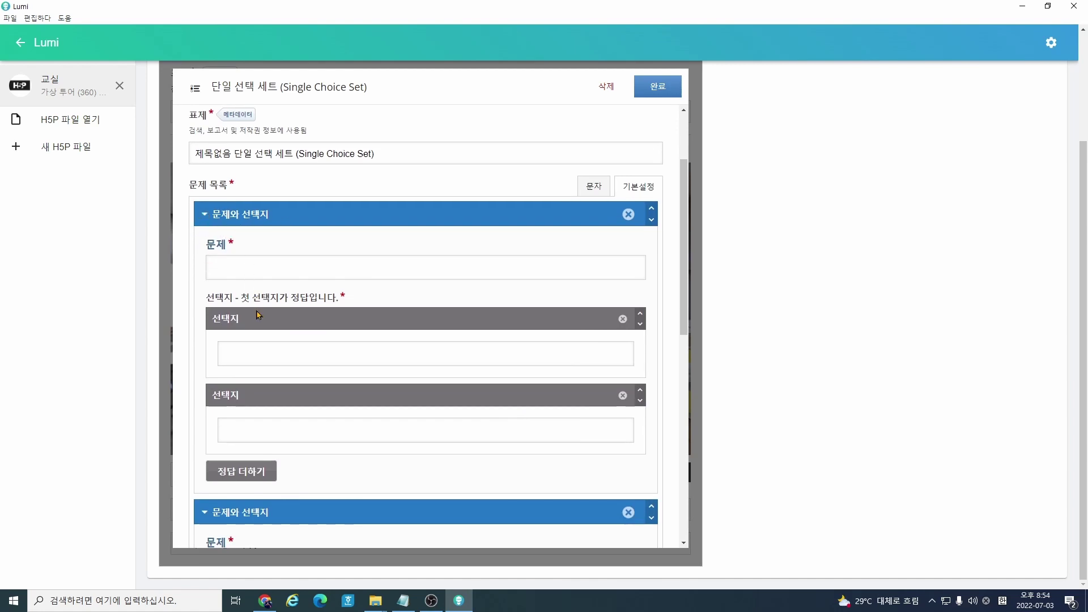
scroll(250, 334, down, 3)
scroll(242, 352, down, 4)
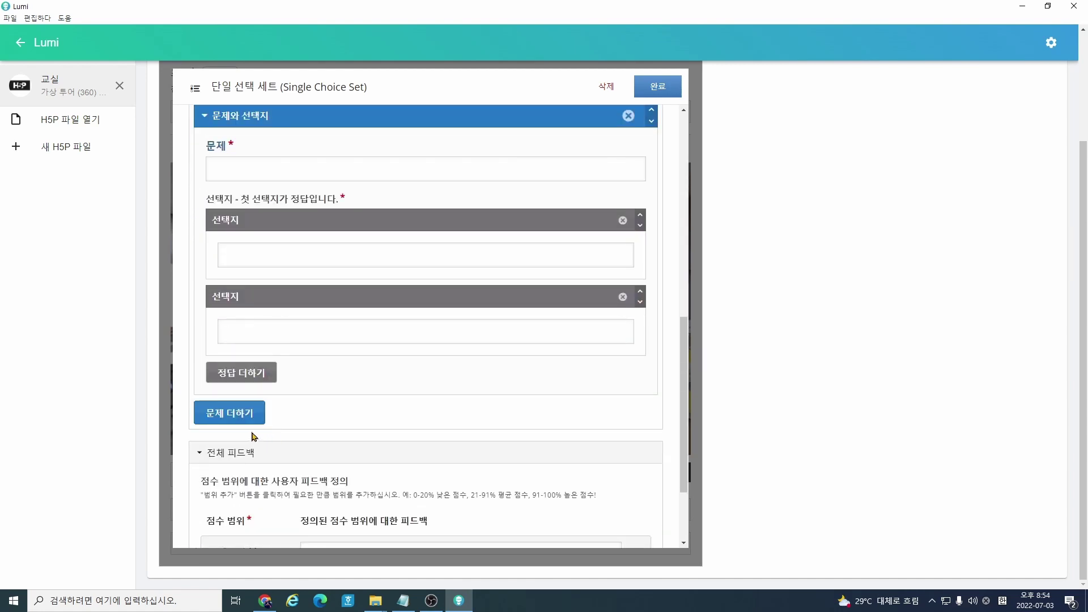
click(225, 416)
scroll(333, 437, down, 3)
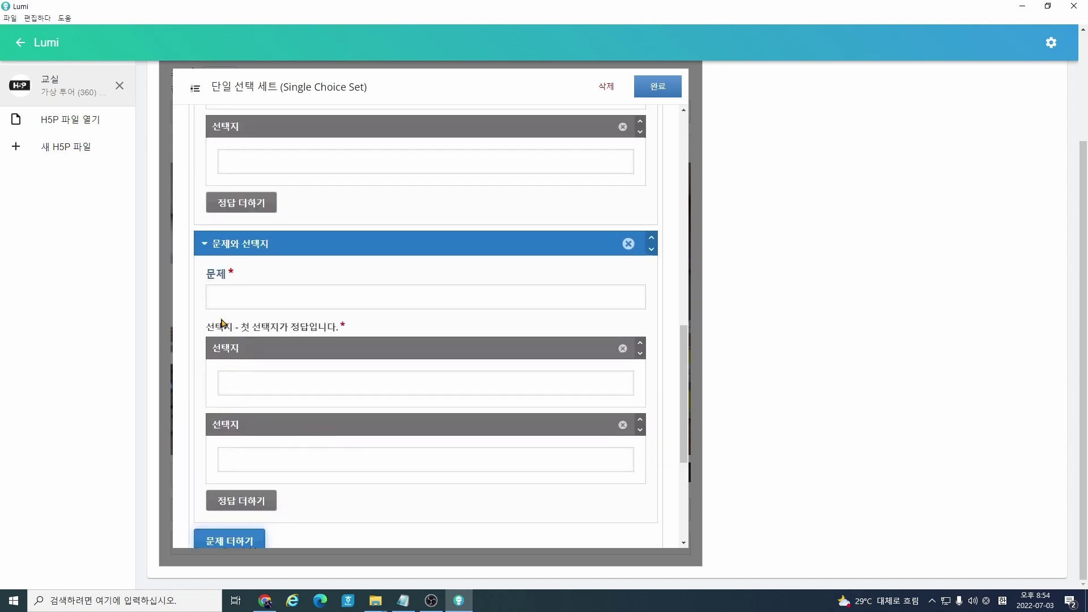
scroll(222, 323, down, 4)
click(229, 311)
scroll(285, 378, down, 5)
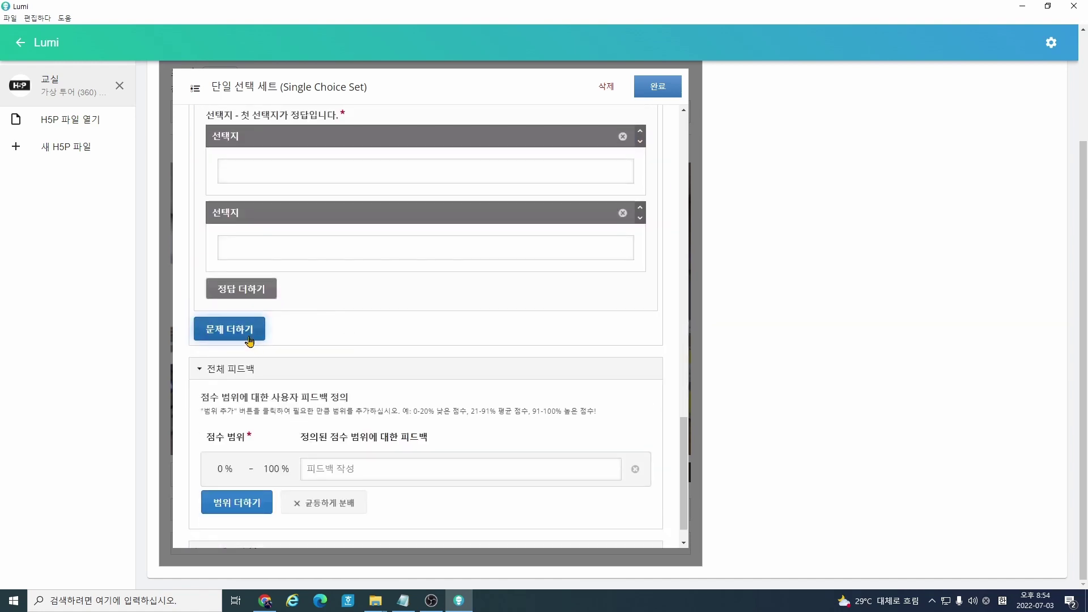
click(607, 86)
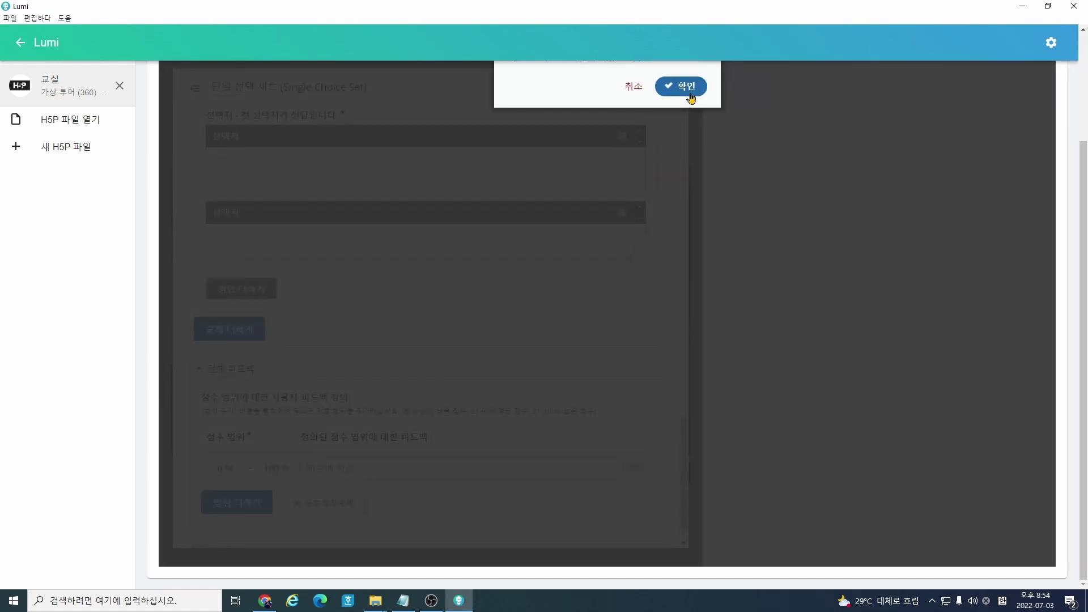
click(686, 90)
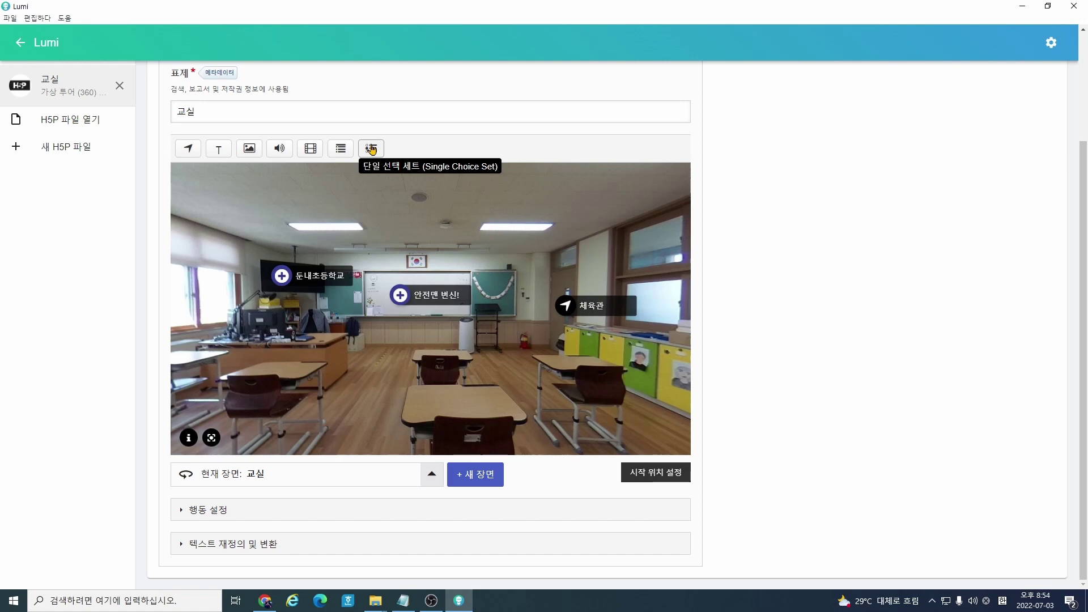
Step: Close the 교실 virtual tour and create a new H5P of the content type 대화 형 비디오 (Interactive Video)
scroll(807, 382, up, 3)
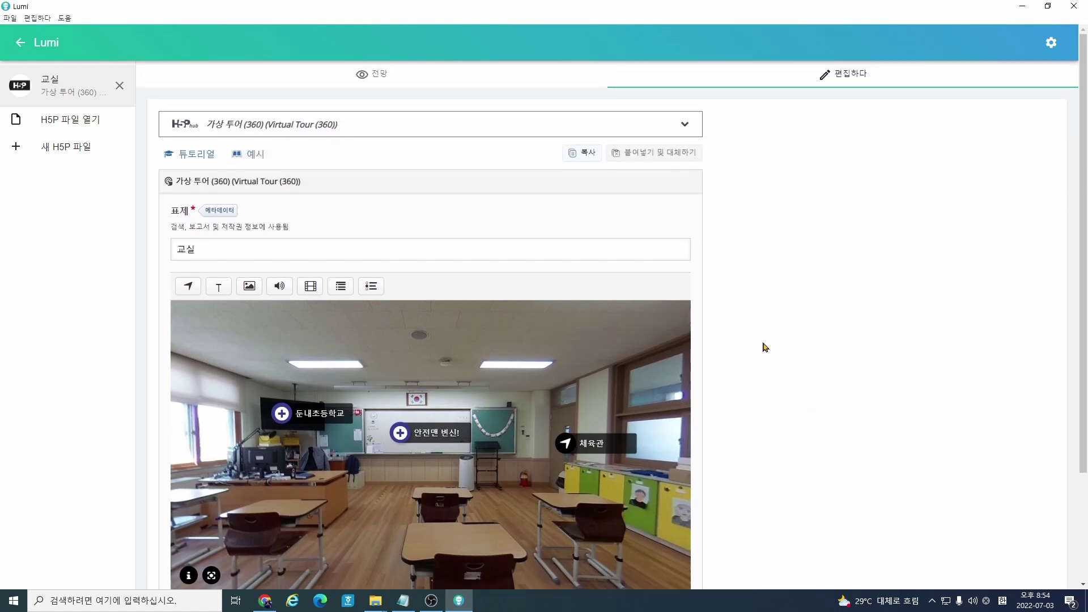
scroll(763, 336, down, 1)
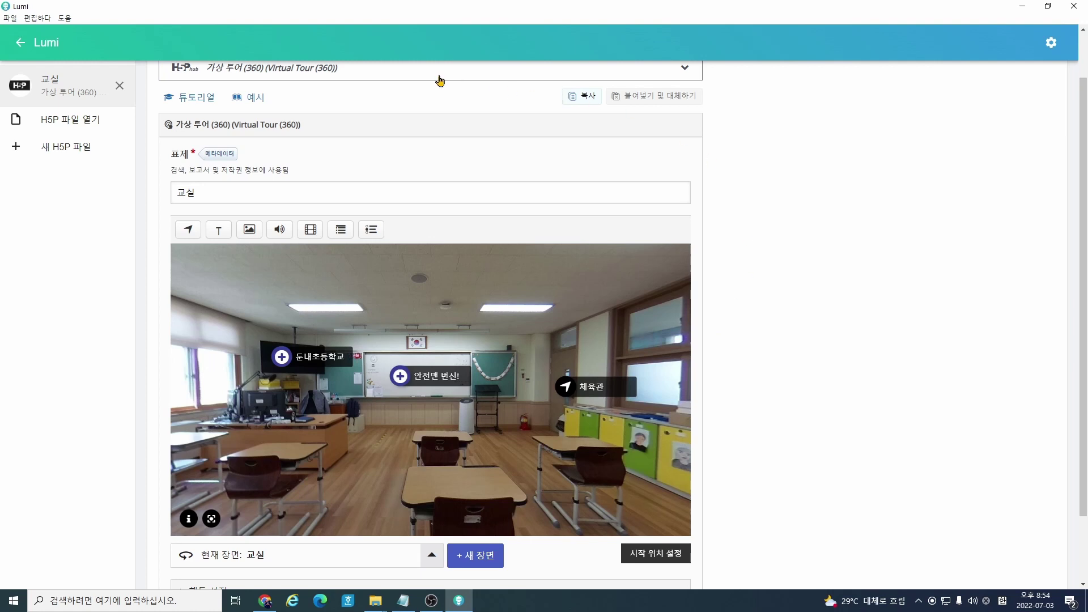
click(120, 88)
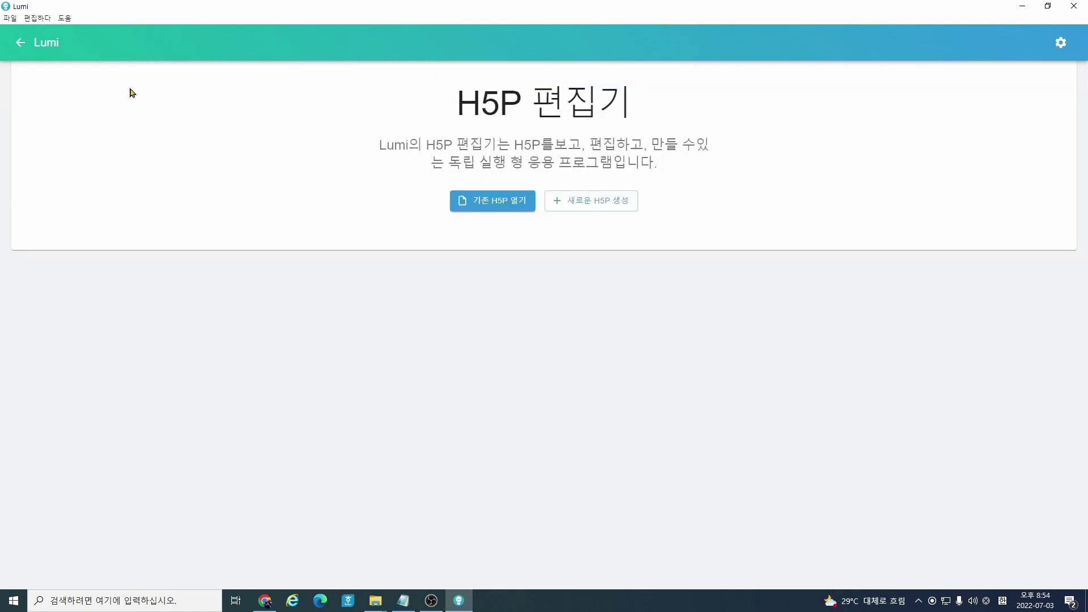
click(594, 206)
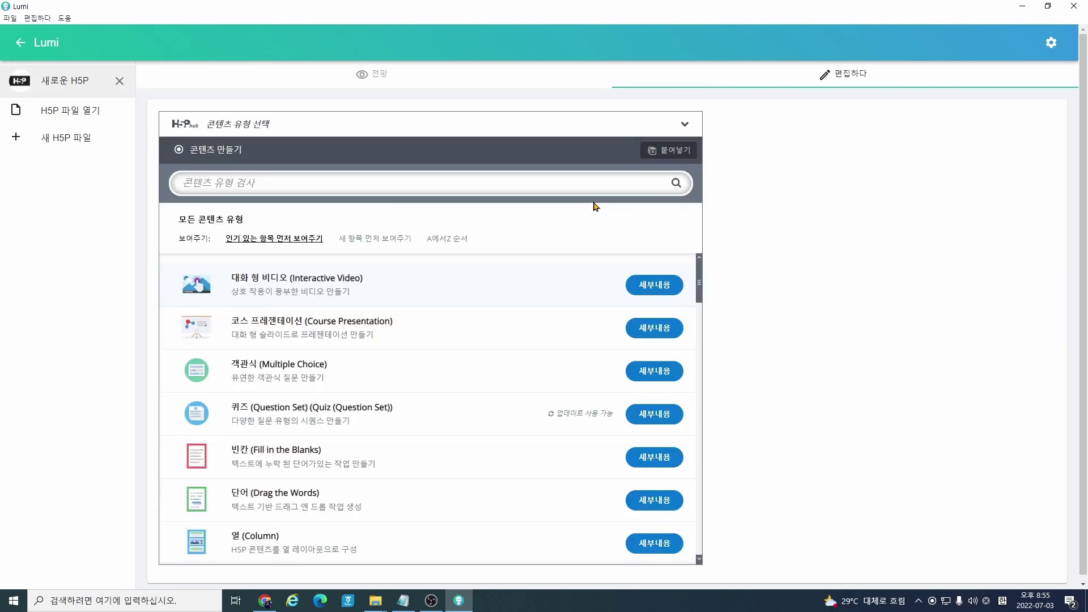
click(272, 284)
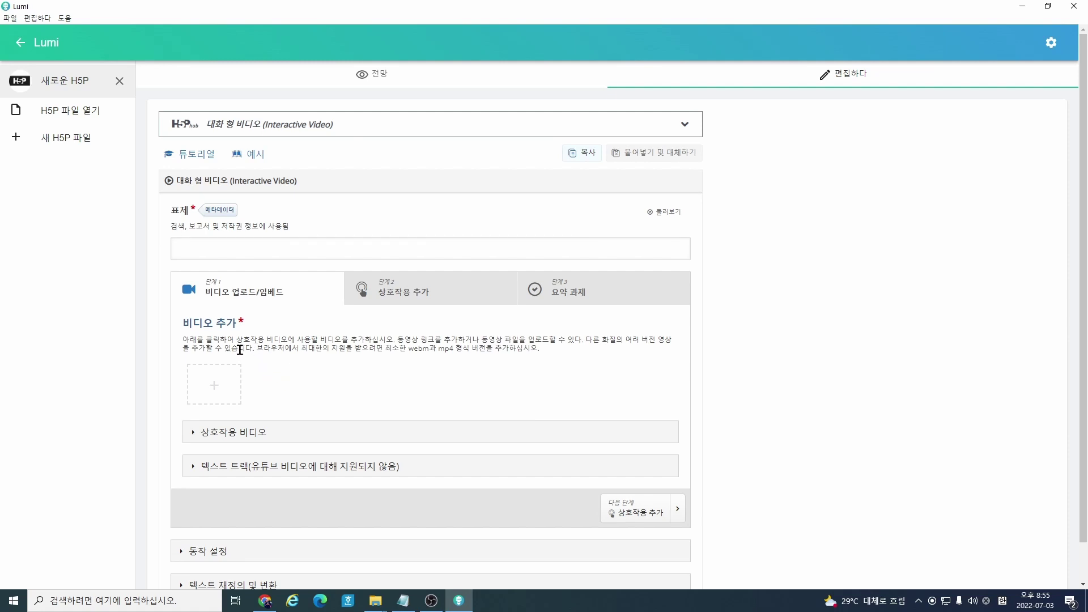
click(222, 387)
click(552, 438)
text(https://youtu.be/9u3PYoZ5hU8)
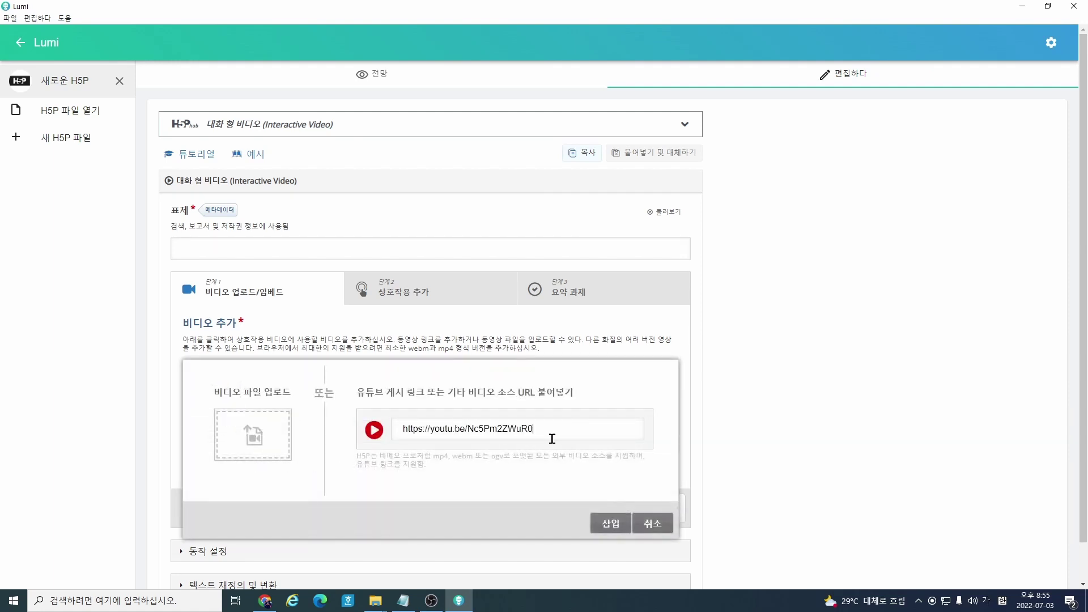
click(611, 523)
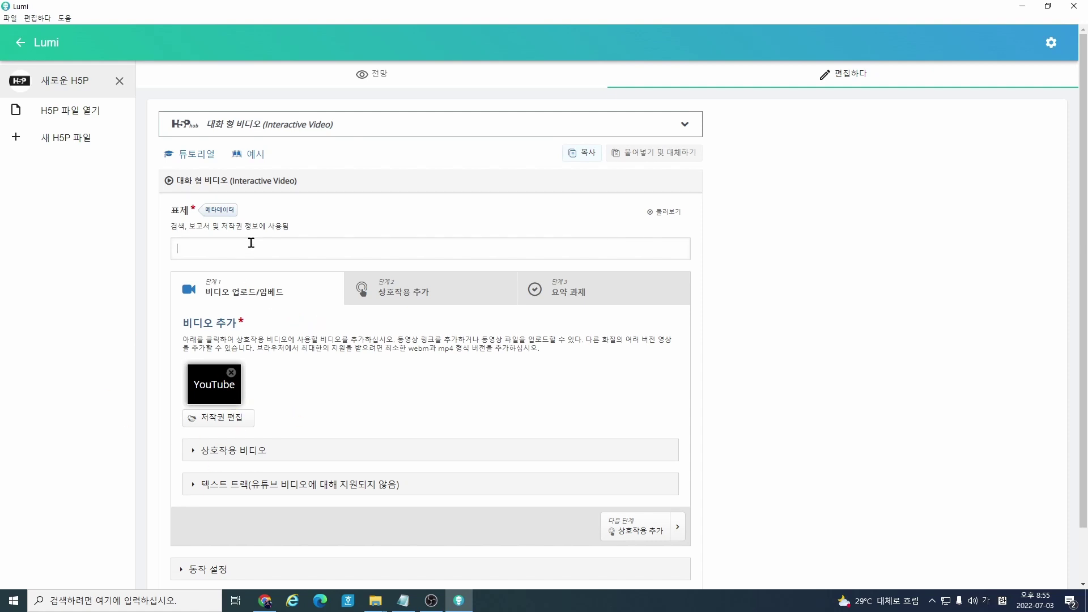
text(전맨 변시)
click(339, 362)
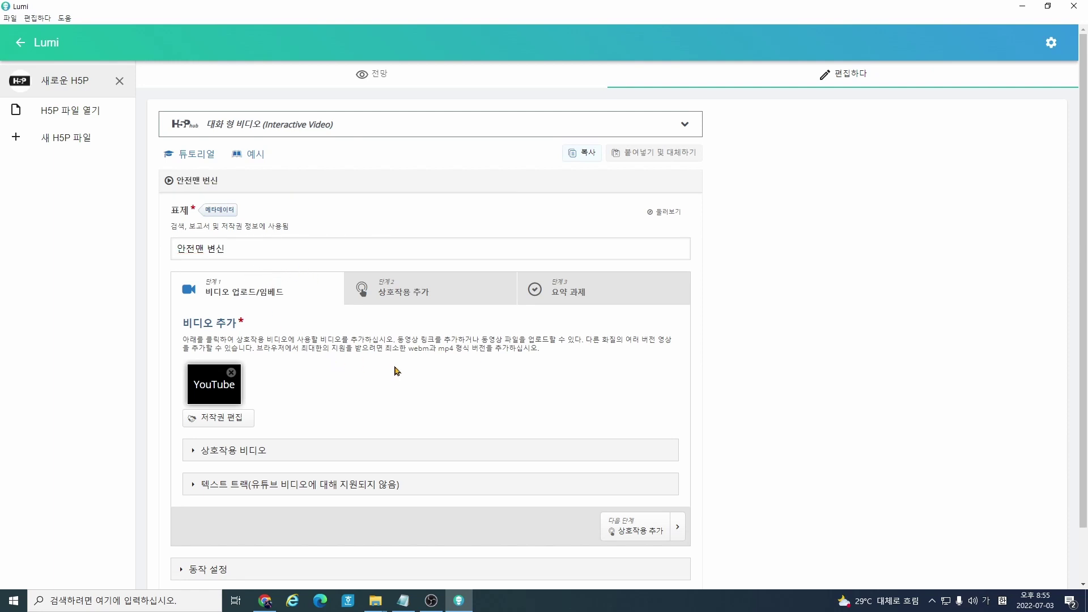
click(265, 255)
Step: Move on to the interaction stage (상호작용 추가) of the "안전맨 변신" interactive video
click(401, 299)
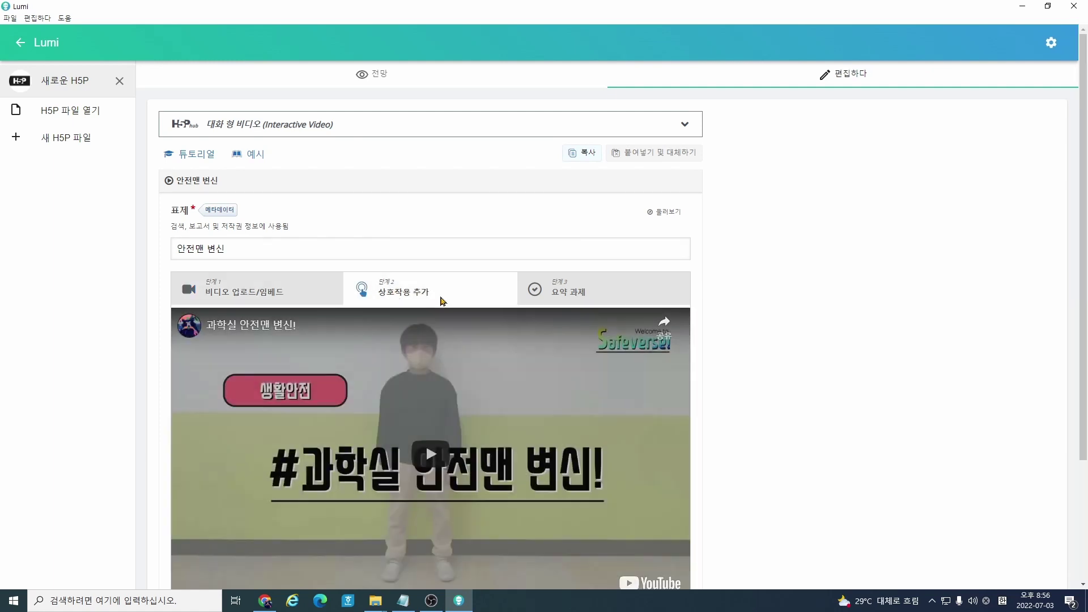
scroll(754, 323, down, 2)
click(454, 305)
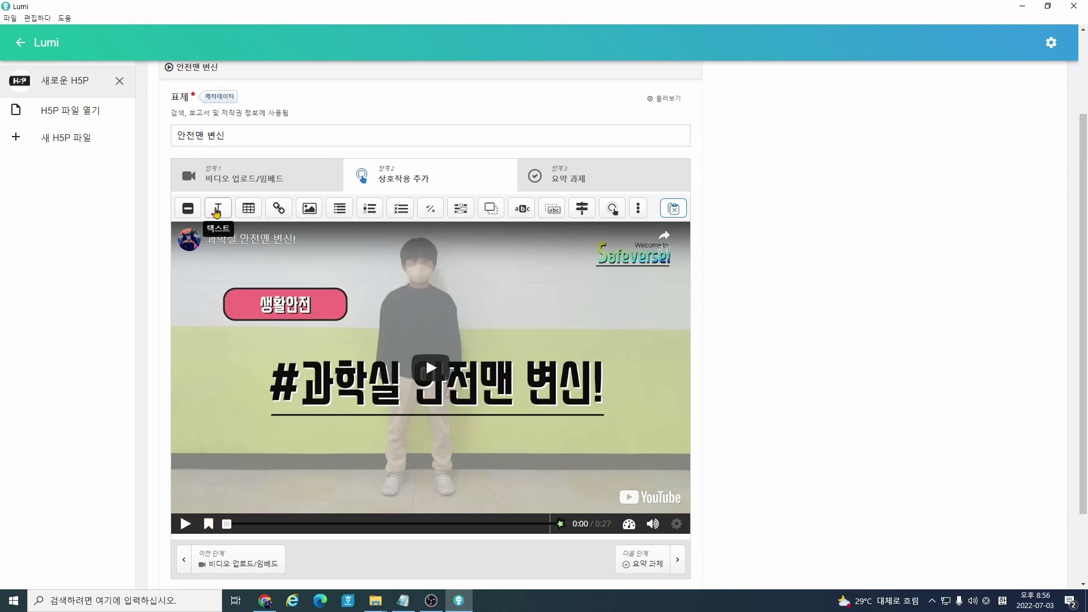
click(217, 210)
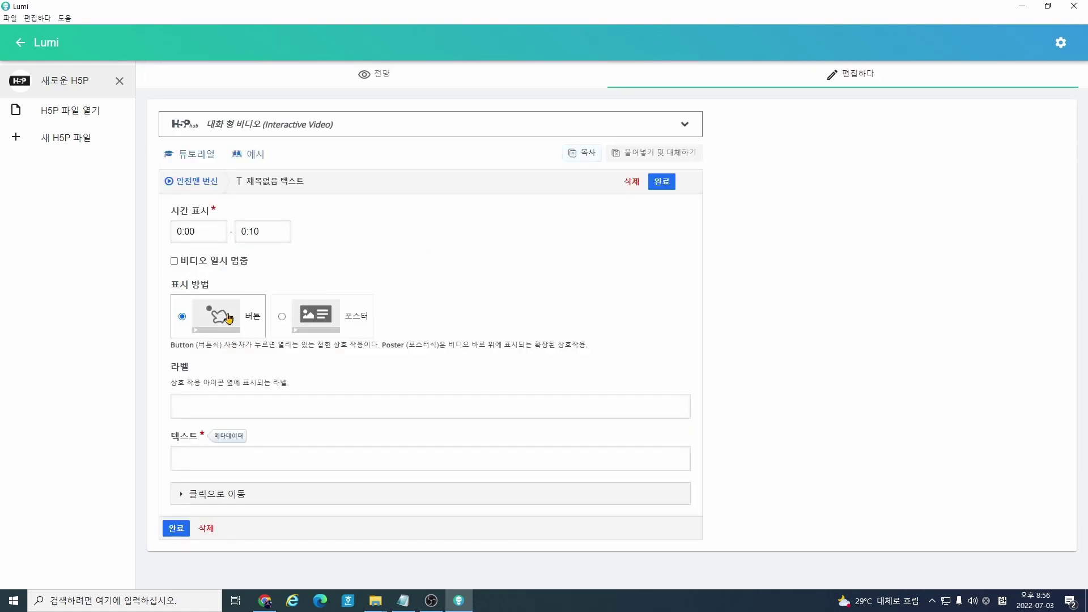
key(ctrl+a)
key(Tab)
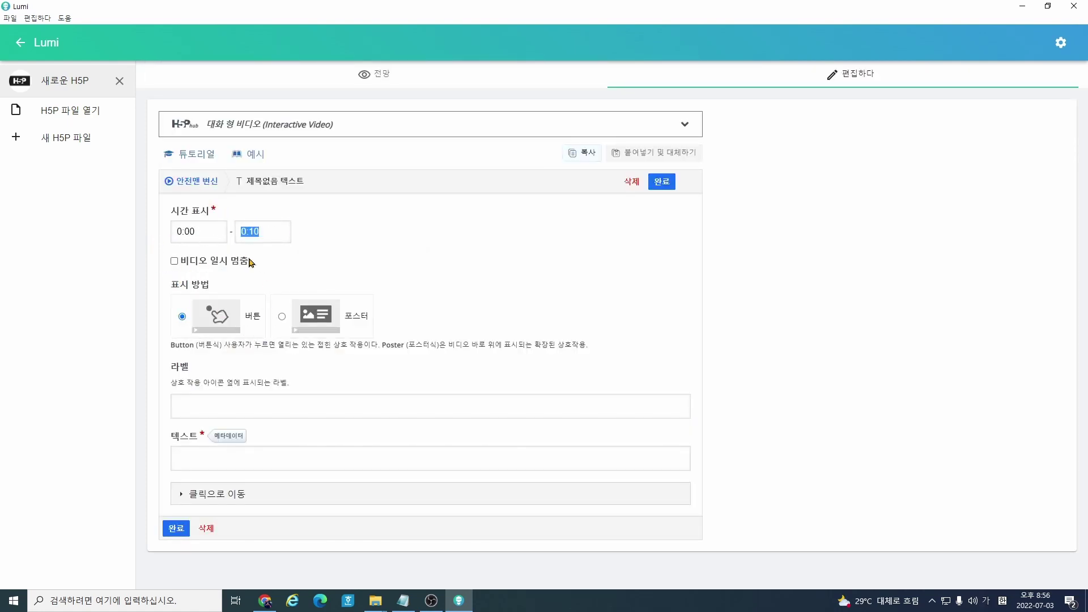
click(321, 266)
click(634, 188)
click(698, 399)
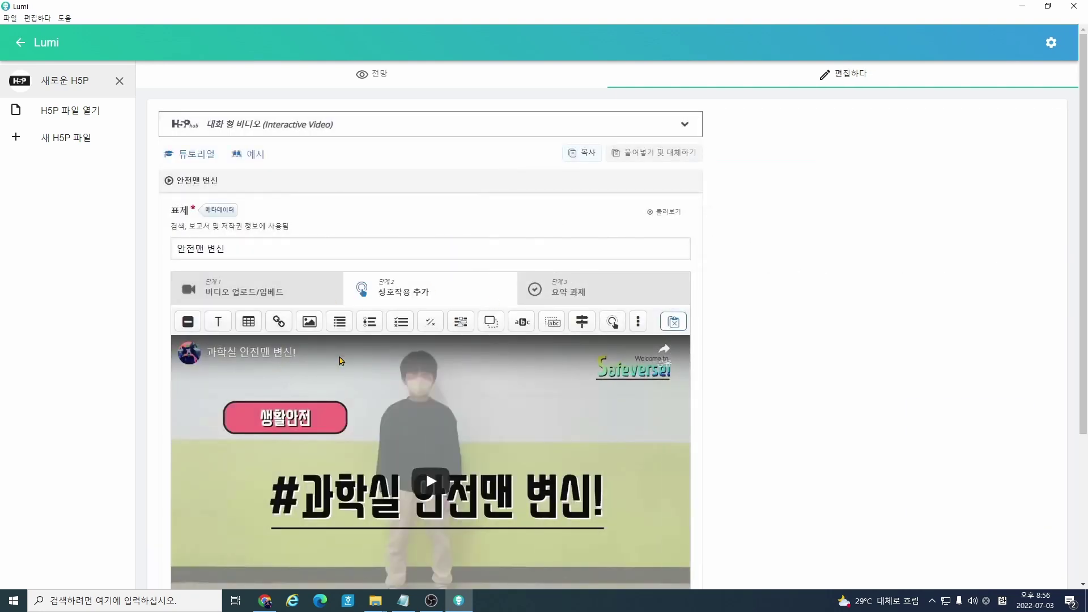
Step: Play the video, pause it at about 0:03 and add a text interaction at that moment
scroll(341, 361, down, 3)
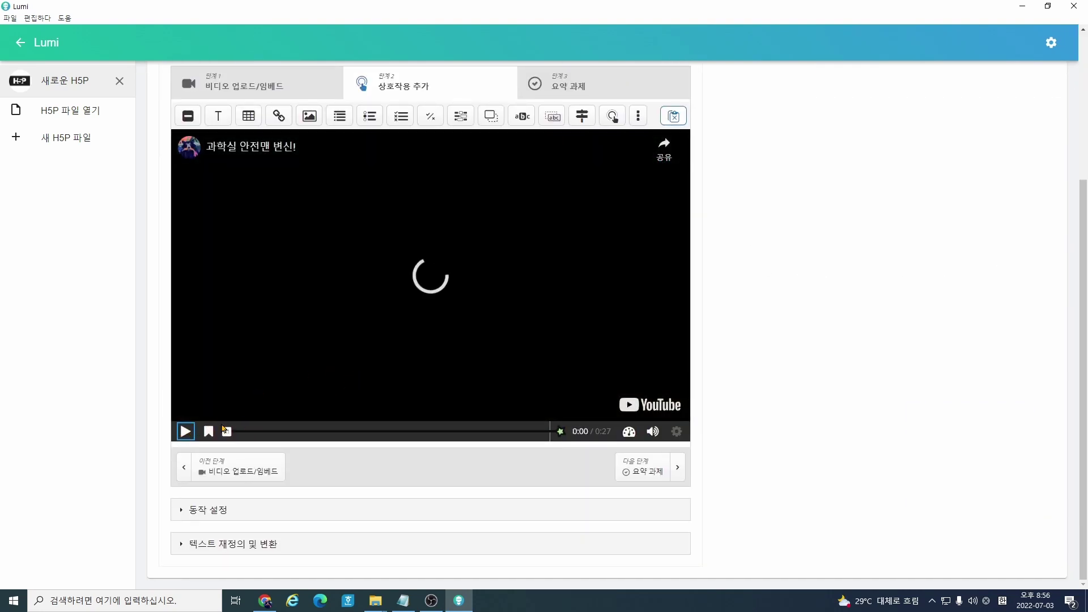
click(185, 432)
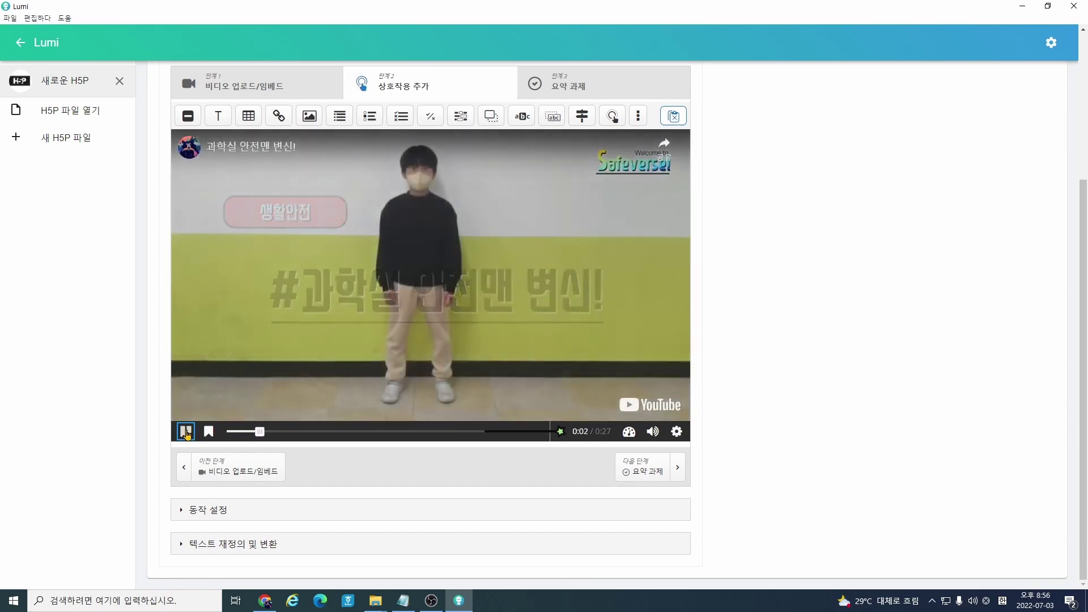
click(264, 299)
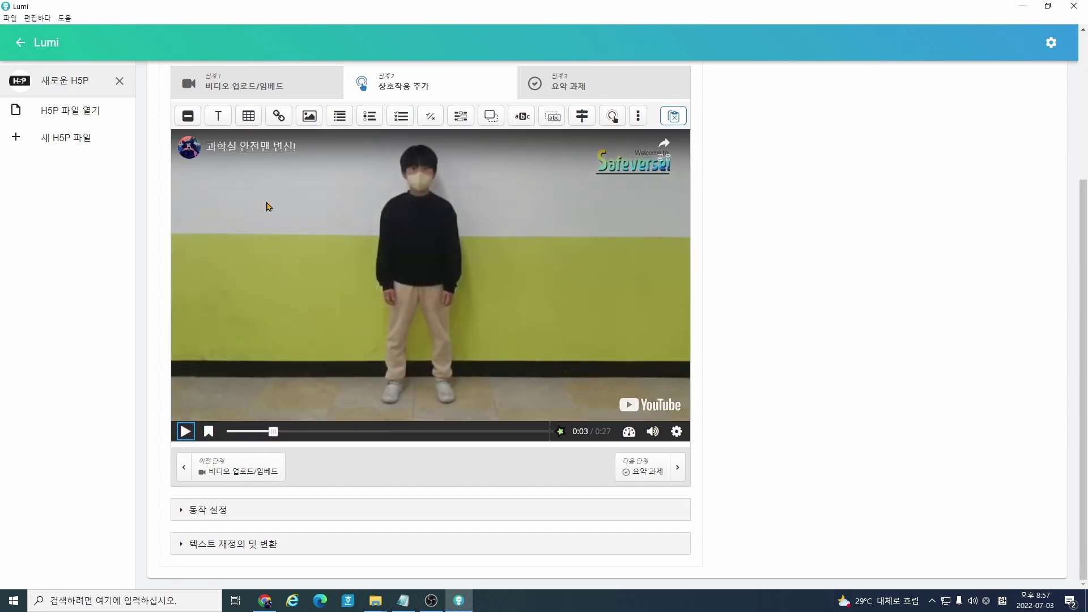
scroll(306, 364, up, 1)
click(219, 173)
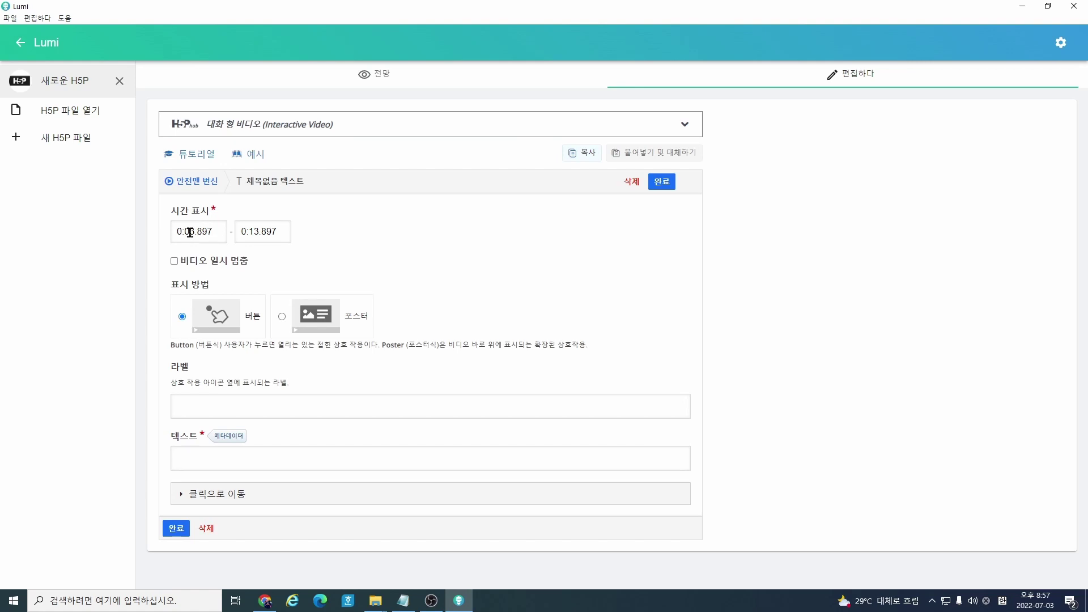
Step: Check the text interaction's display start and end times and enter "텍스트" as its label
drag(190, 232, 220, 233)
click(262, 236)
drag(255, 233, 283, 233)
click(284, 233)
click(252, 400)
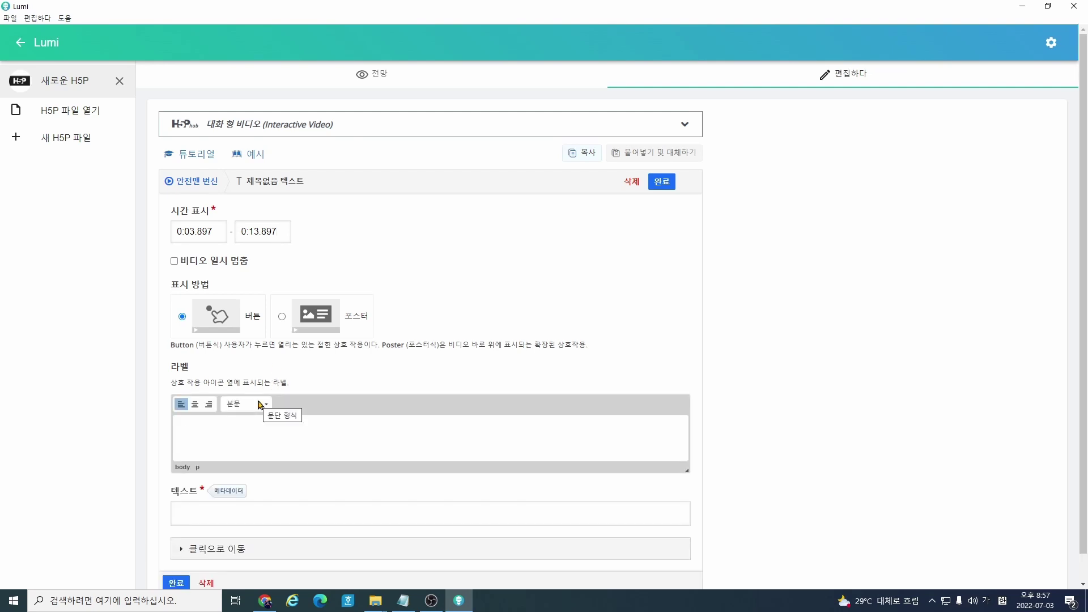
text(텍스트)
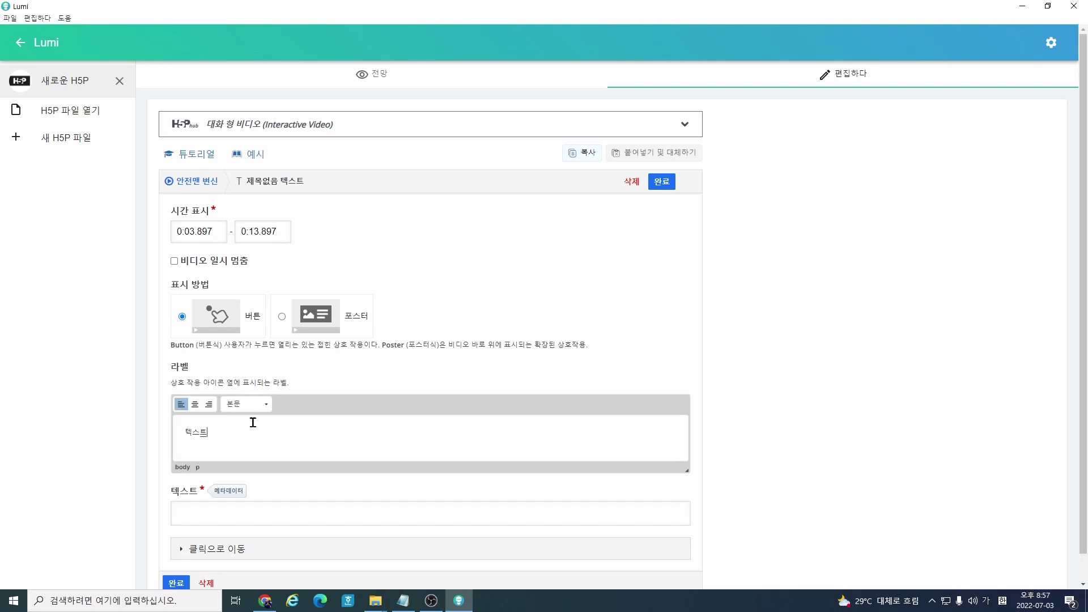
Step: Enter "안전맨 너무 멋있어요!" as the interaction's text, change its label to "환호!" and save the interaction
click(236, 518)
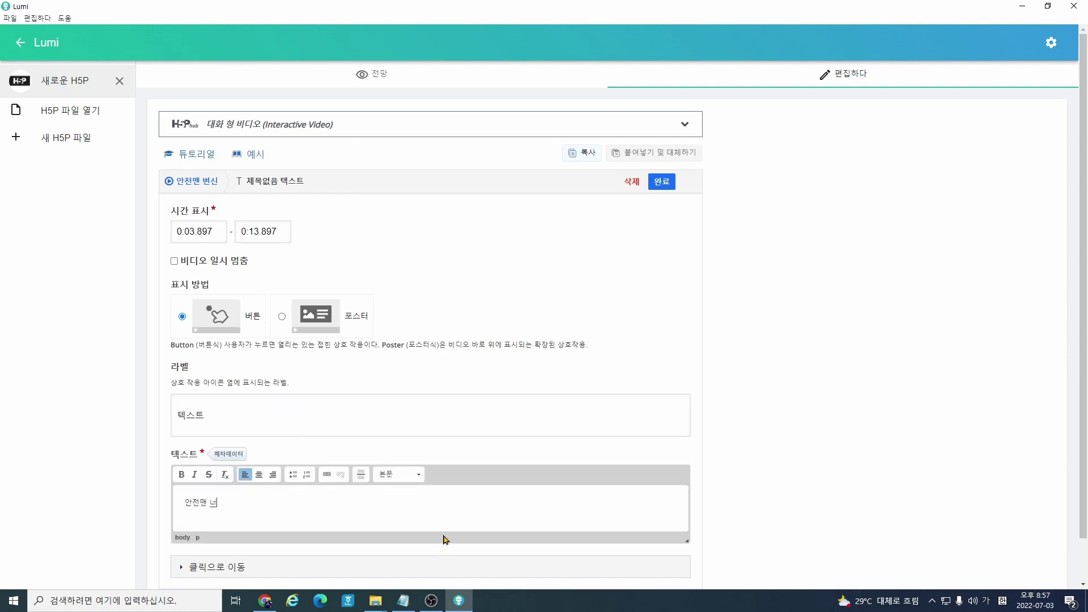
text(안전맨 너무 멋있어요!)
click(240, 418)
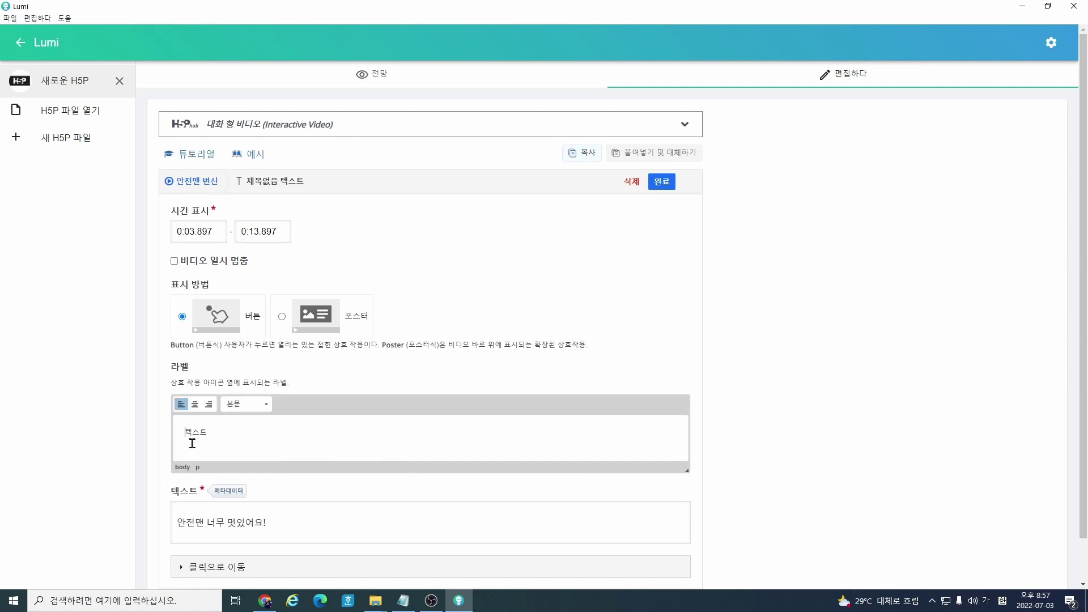
drag(232, 437, 114, 439)
text(확)
click(662, 182)
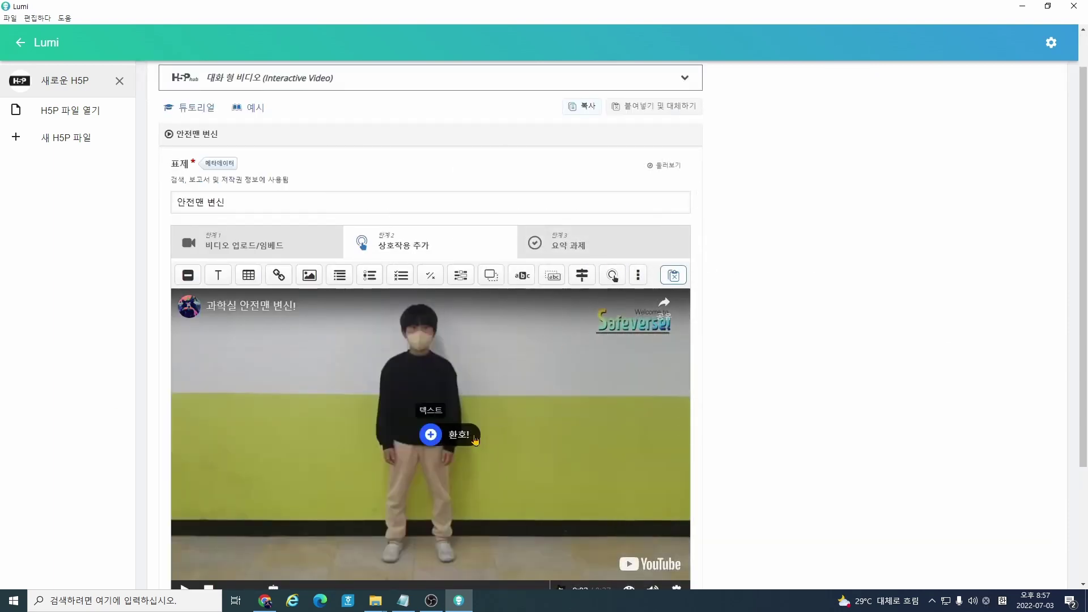
Step: Move the "환호!" button to the upper-left area of the video frame, beside the person's head
drag(428, 434, 277, 360)
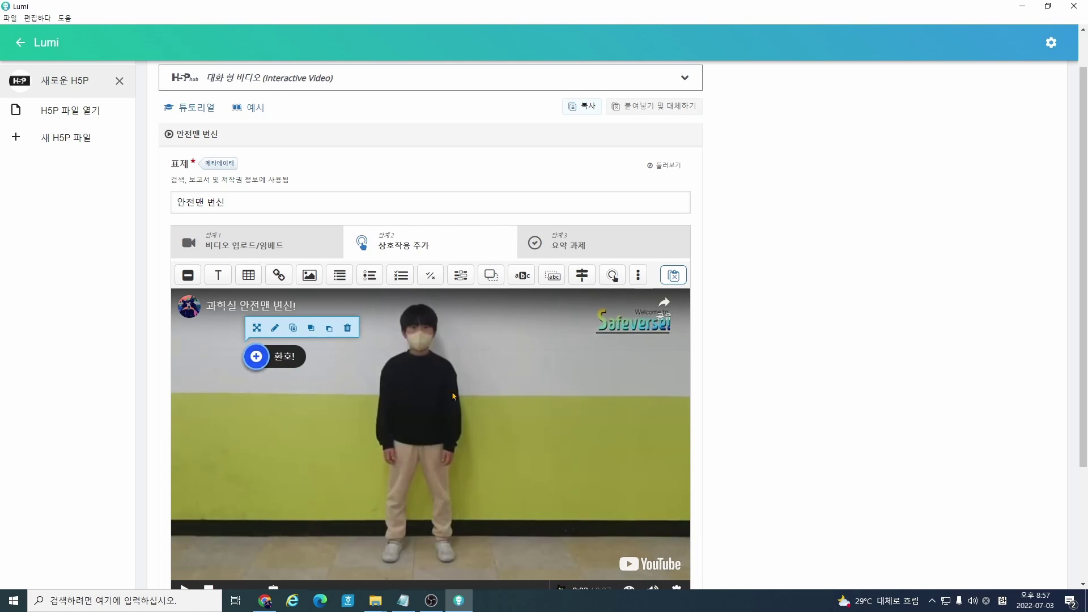
scroll(387, 116, up, 1)
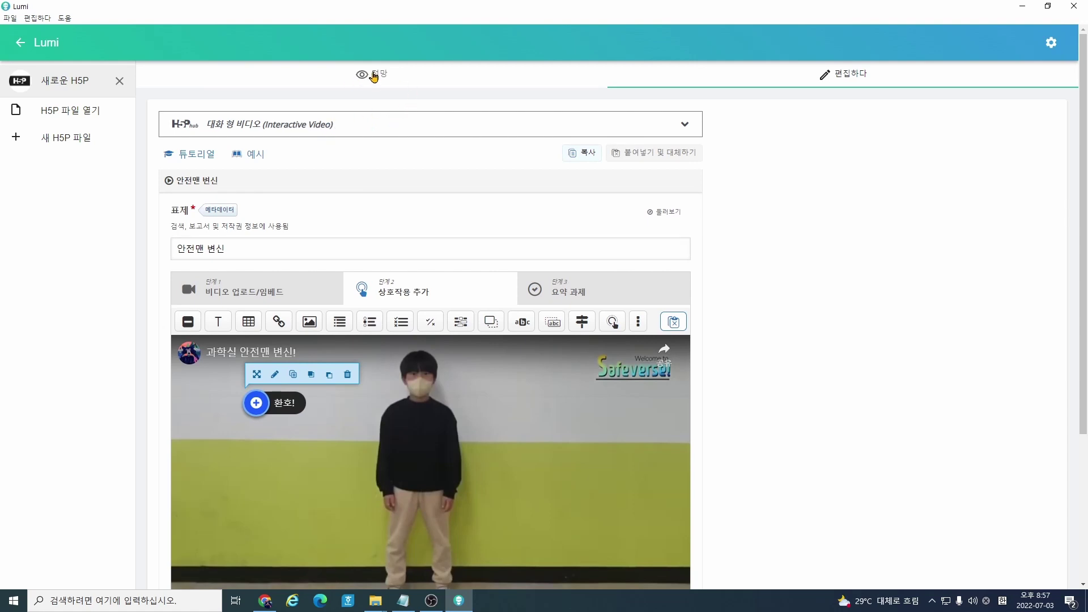
Step: Preview the interactive video, open and close the "환호!" text during playback, and pause at about 0:16
click(374, 75)
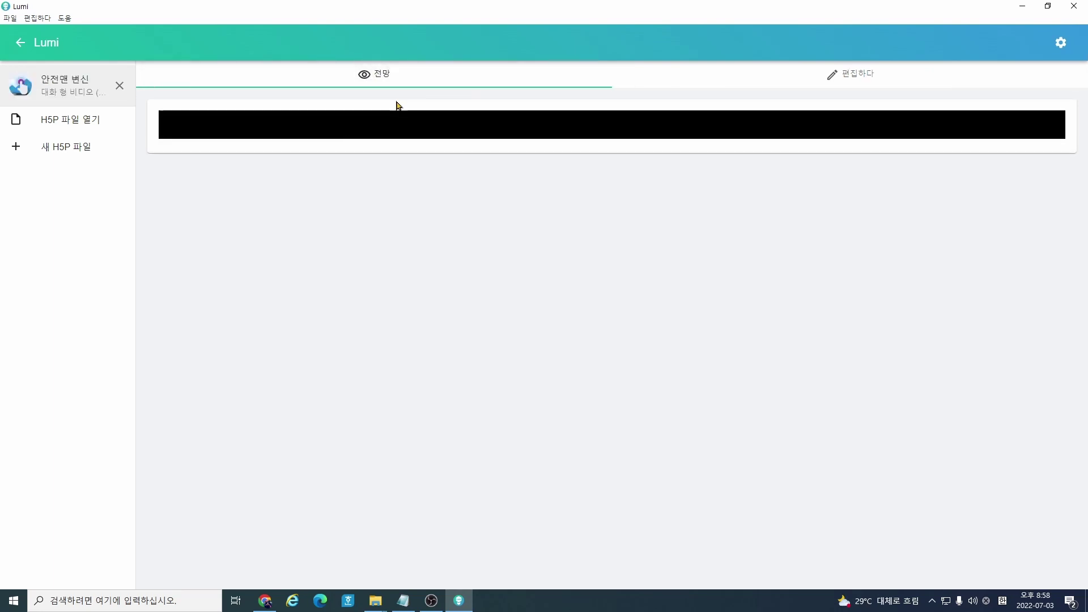
scroll(795, 424, down, 1)
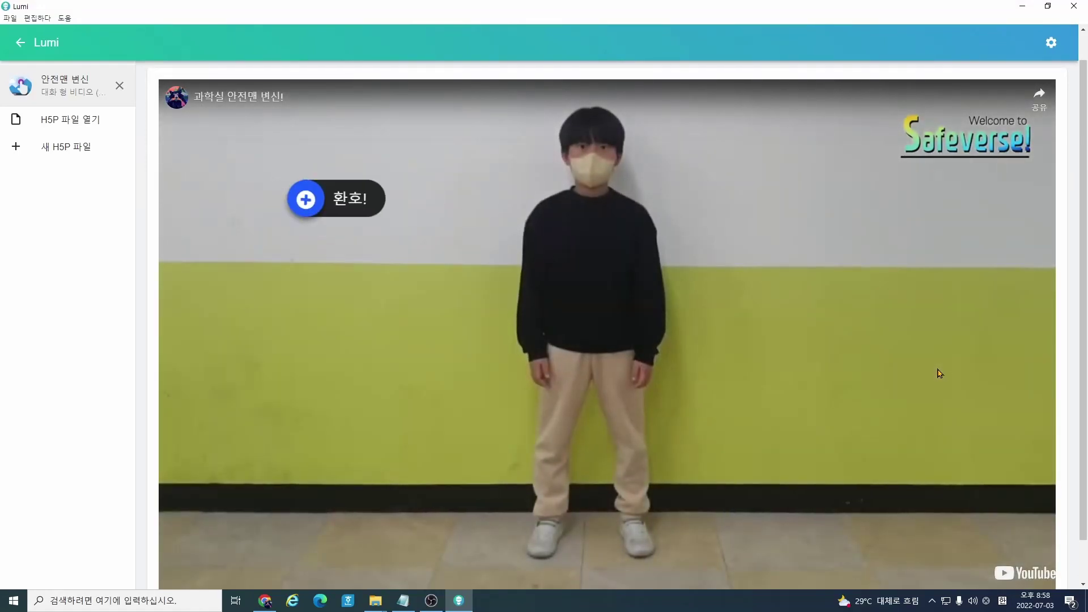
click(305, 211)
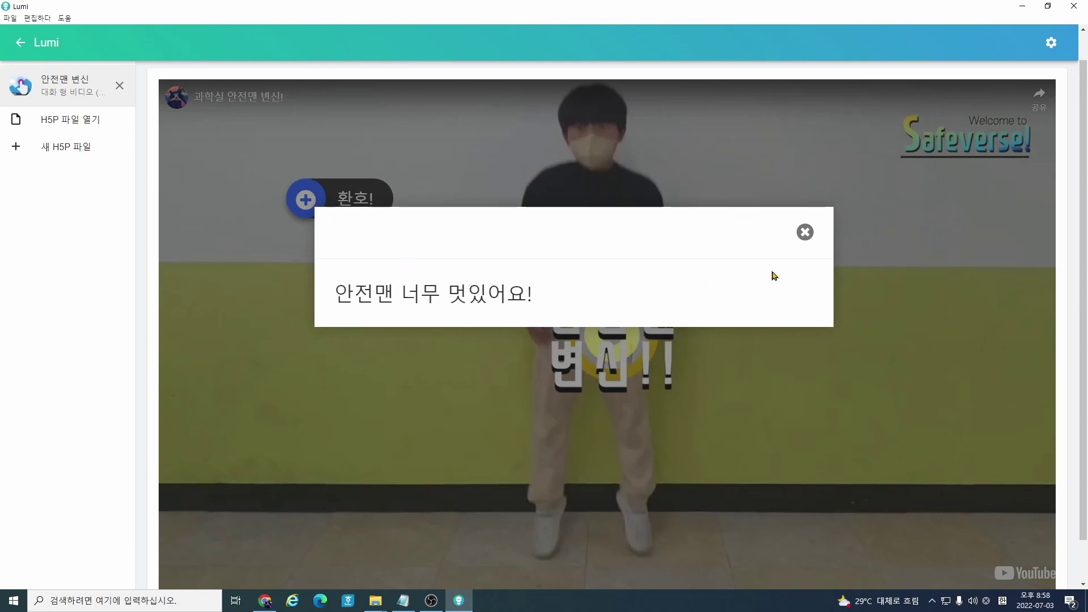
click(804, 236)
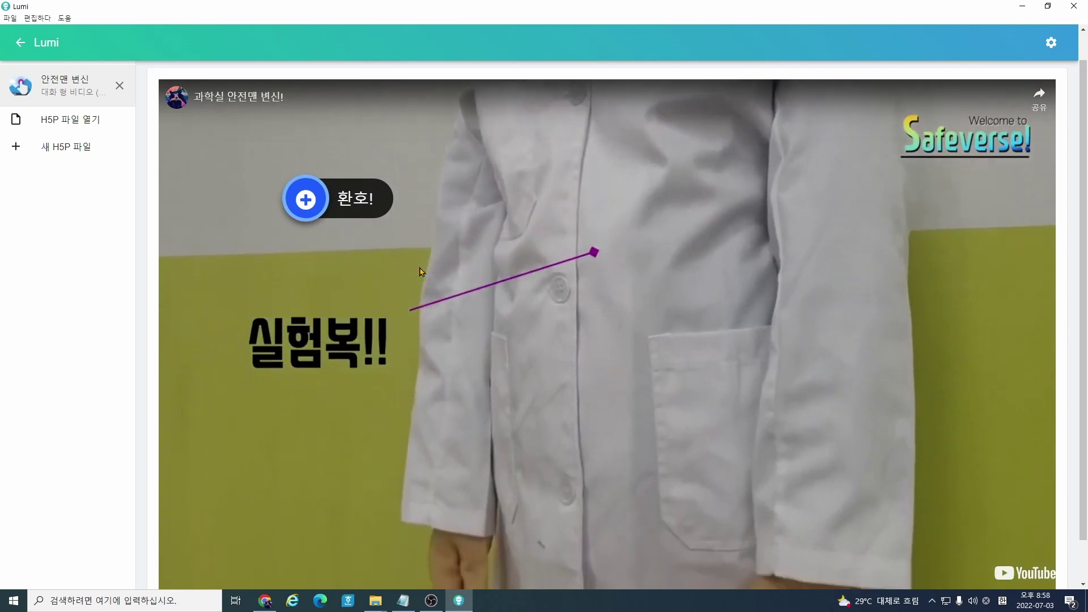
scroll(448, 295, down, 2)
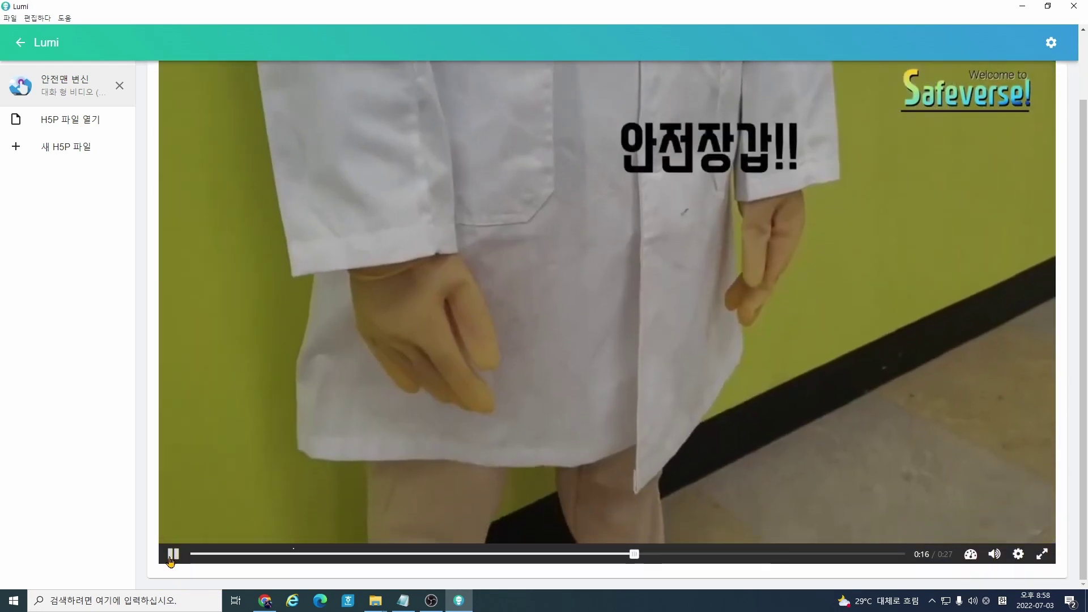
click(172, 554)
scroll(511, 283, up, 2)
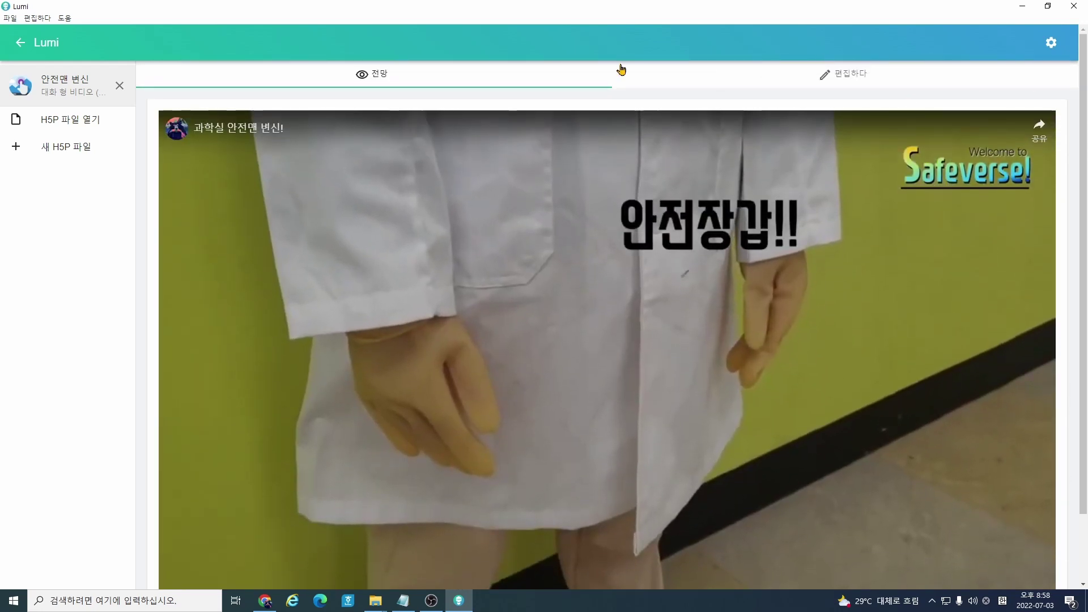
click(396, 76)
Step: Edit the "환호!" text interaction, set its display end time to 0:06.897 and save it
click(857, 75)
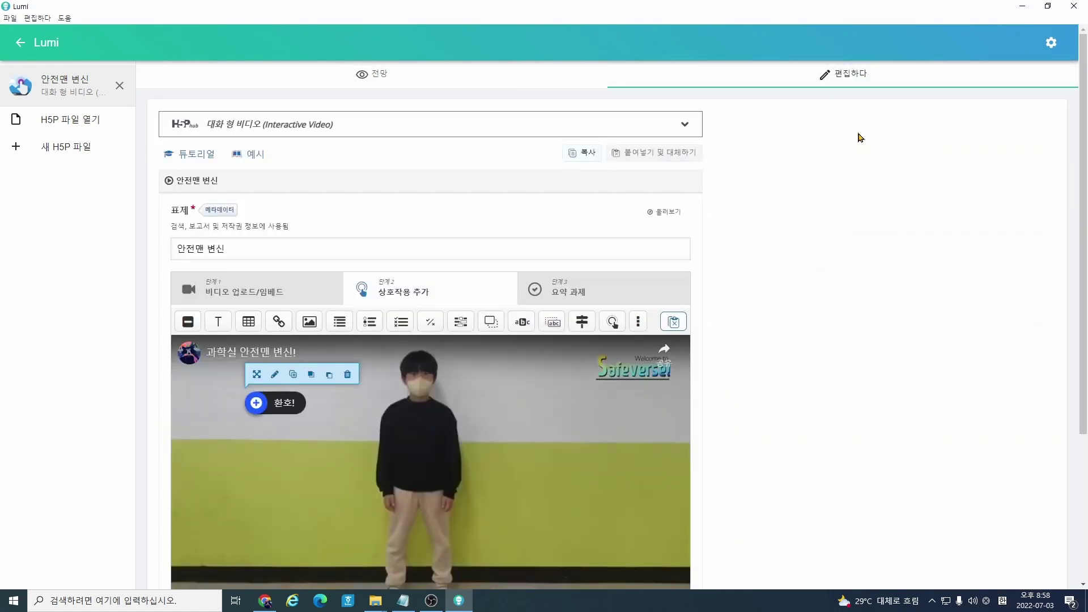
double_click(265, 403)
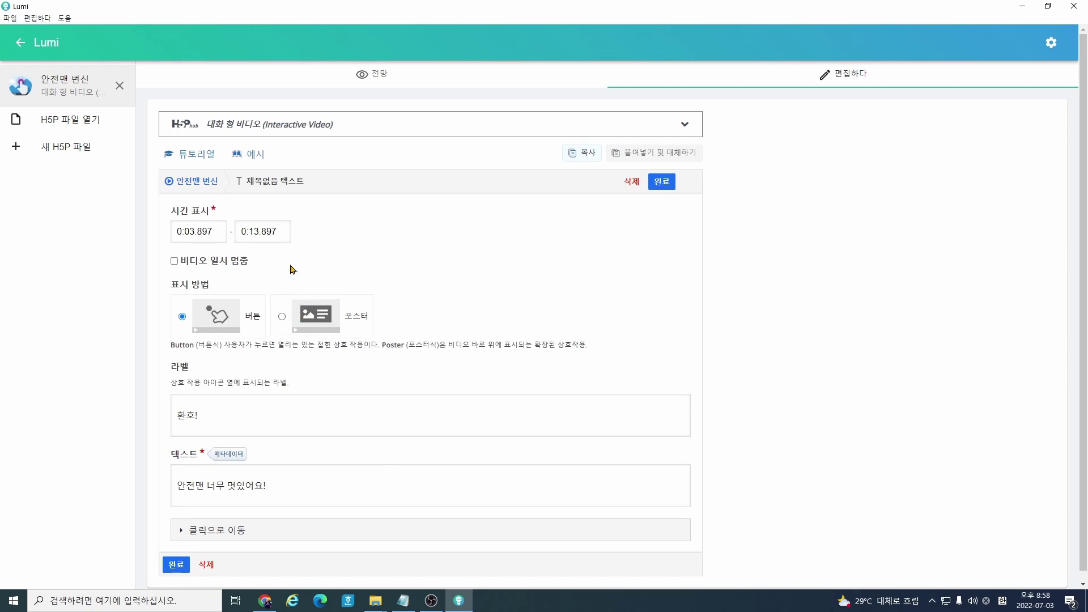
drag(250, 231, 260, 233)
key(BackSpace)
click(661, 181)
Step: Preview the video up to about 0:10 to check when the "환호!" button disappears
click(377, 75)
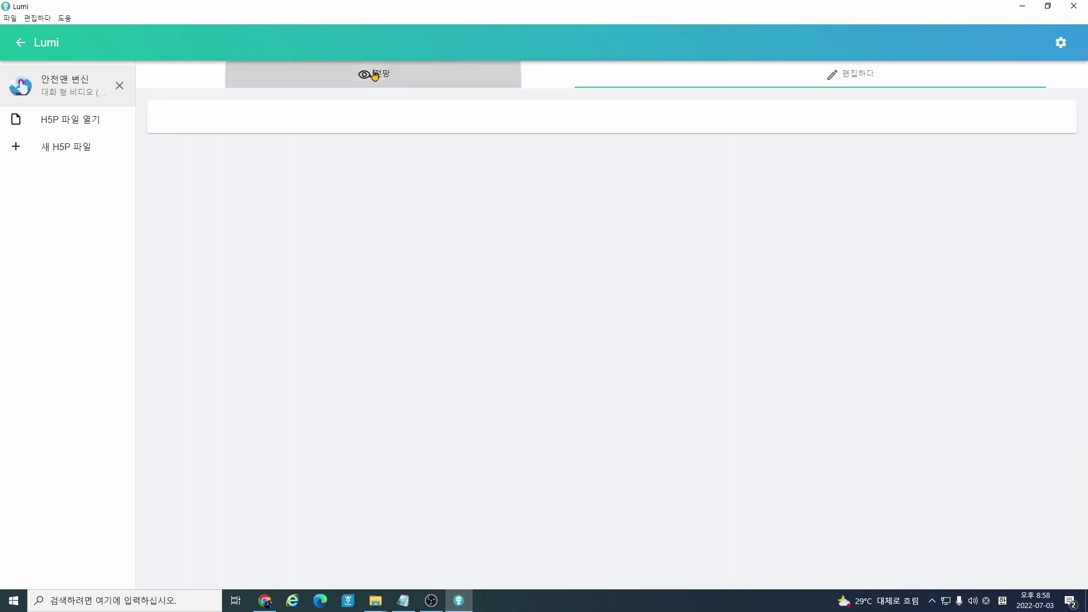
scroll(580, 394, down, 1)
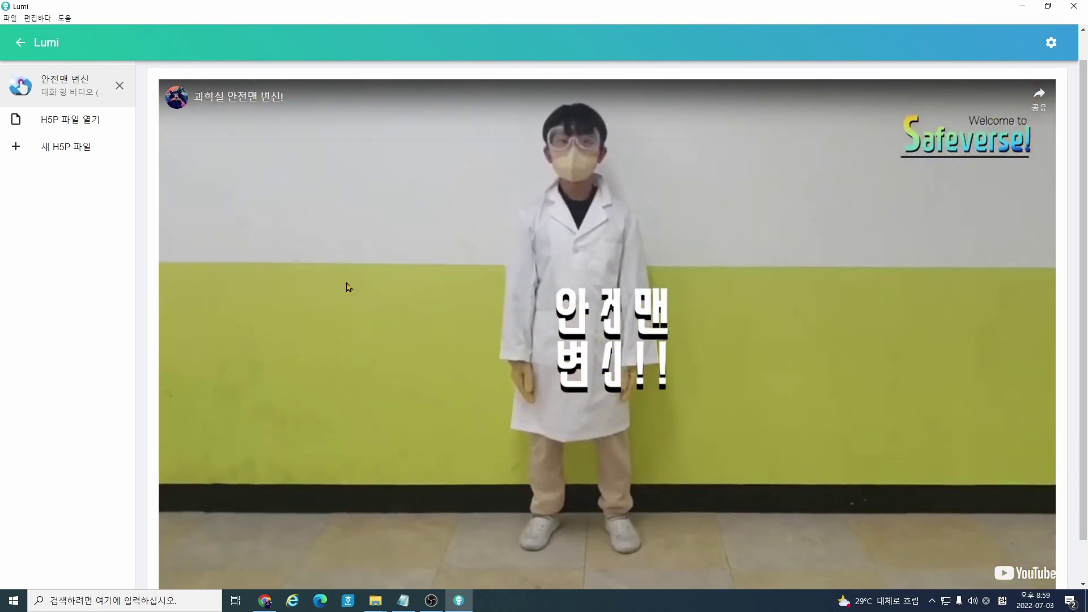
scroll(372, 283, down, 1)
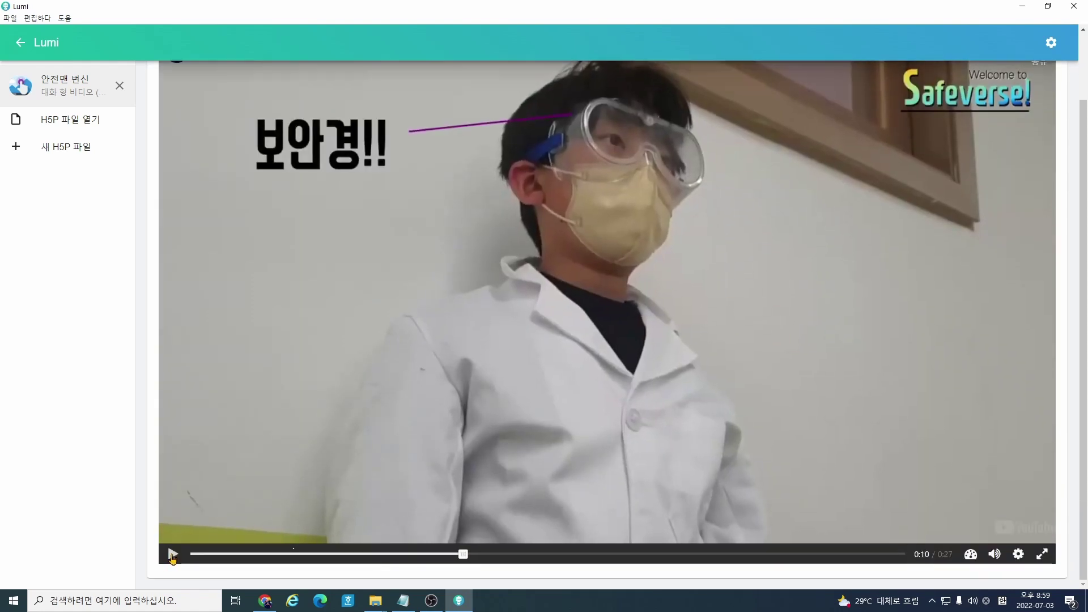
scroll(421, 214, up, 2)
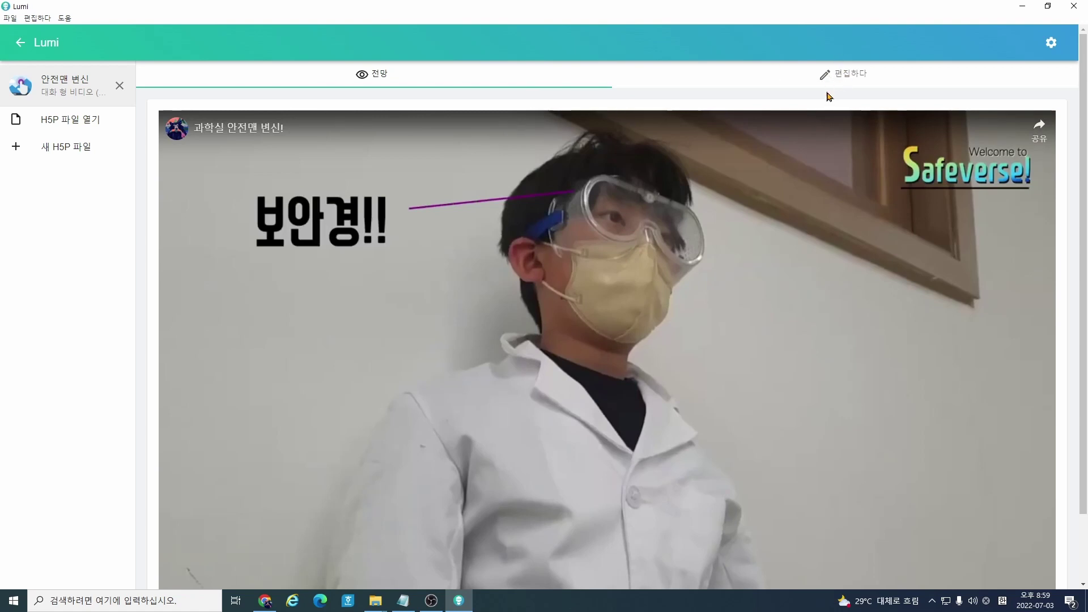
Step: Make the "환호!" text interaction pause the video (비디오 일시 멈춤) and save it
click(855, 80)
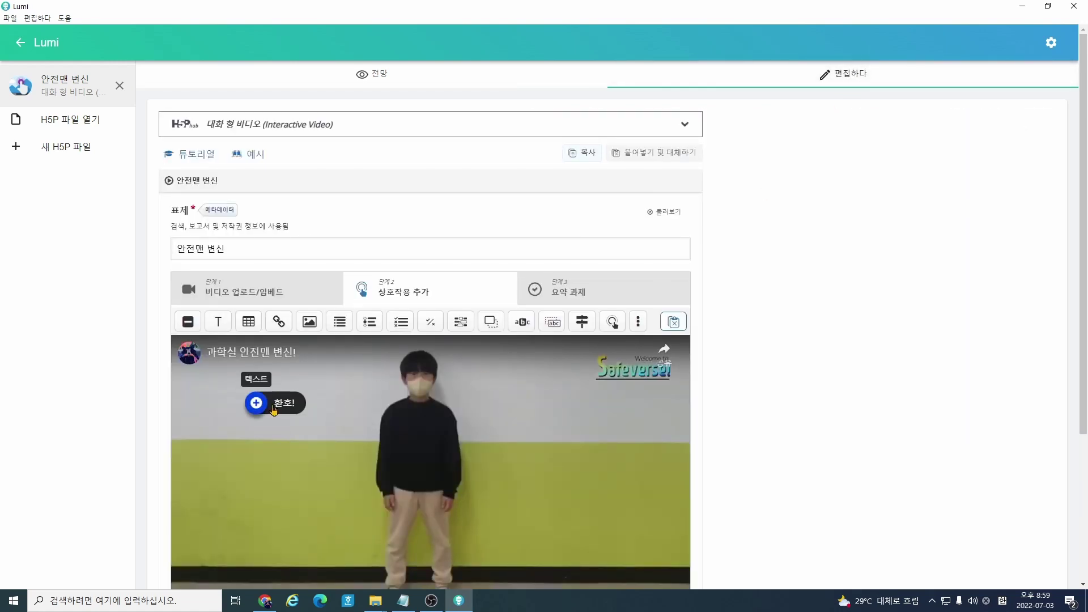
double_click(256, 402)
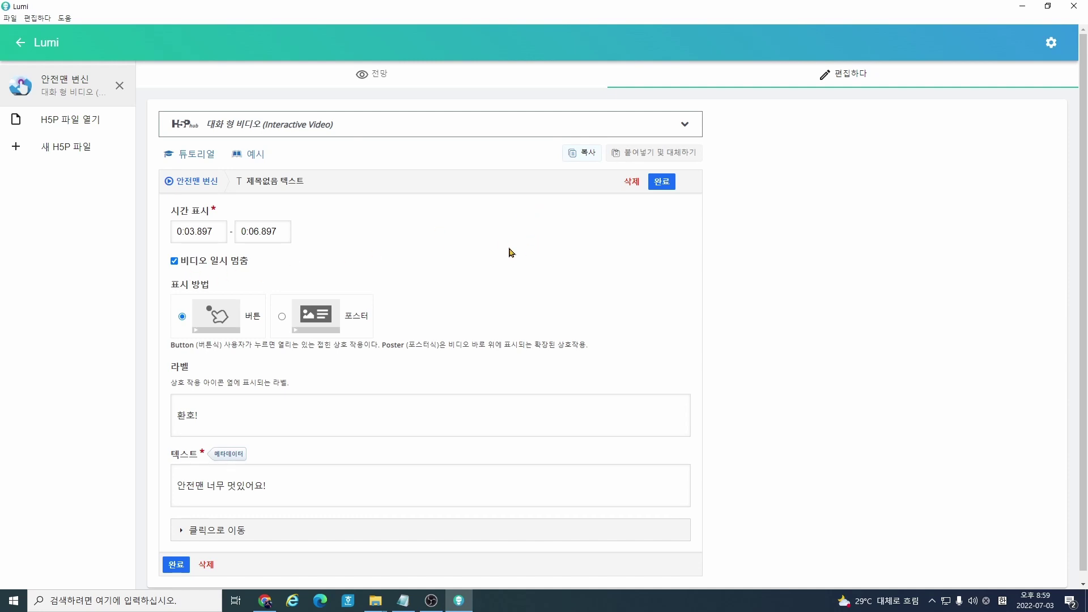
click(662, 183)
Step: Preview the video from the start to check the pause at "환호!", and open and close its text
click(388, 78)
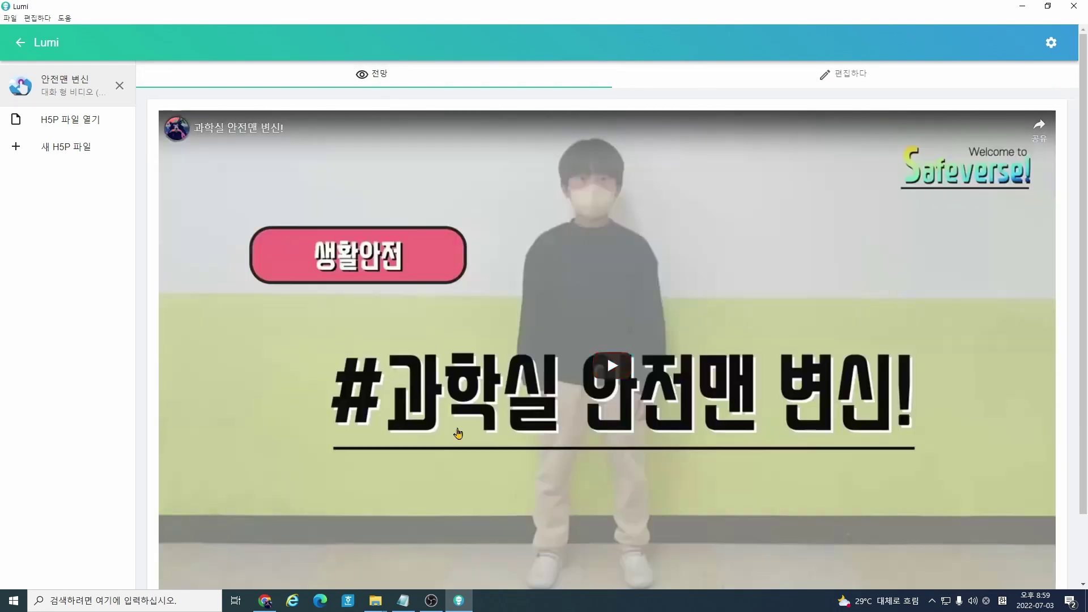
scroll(458, 434, down, 2)
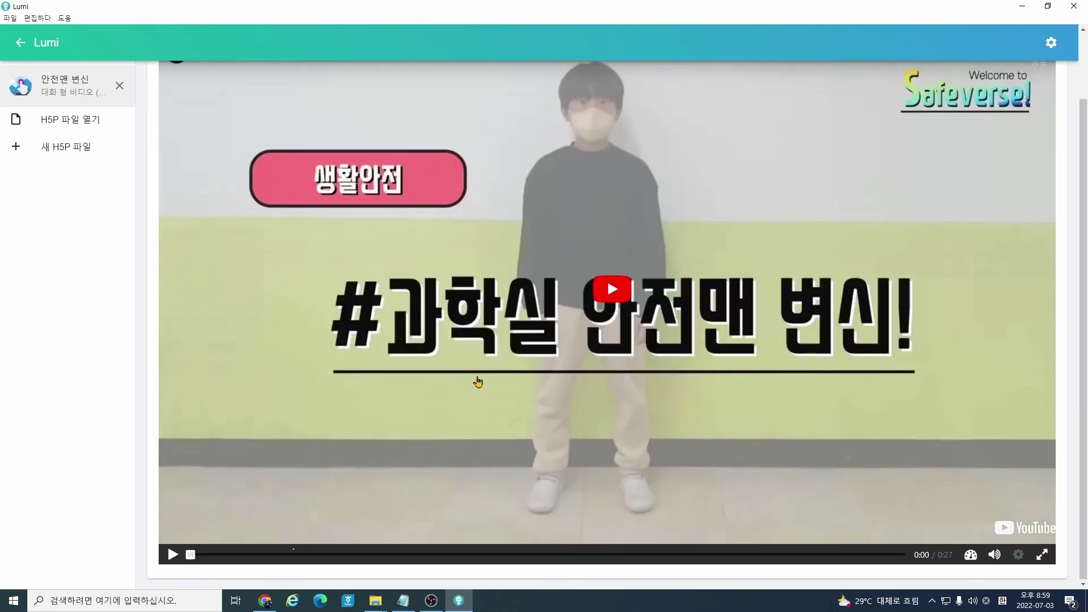
click(172, 554)
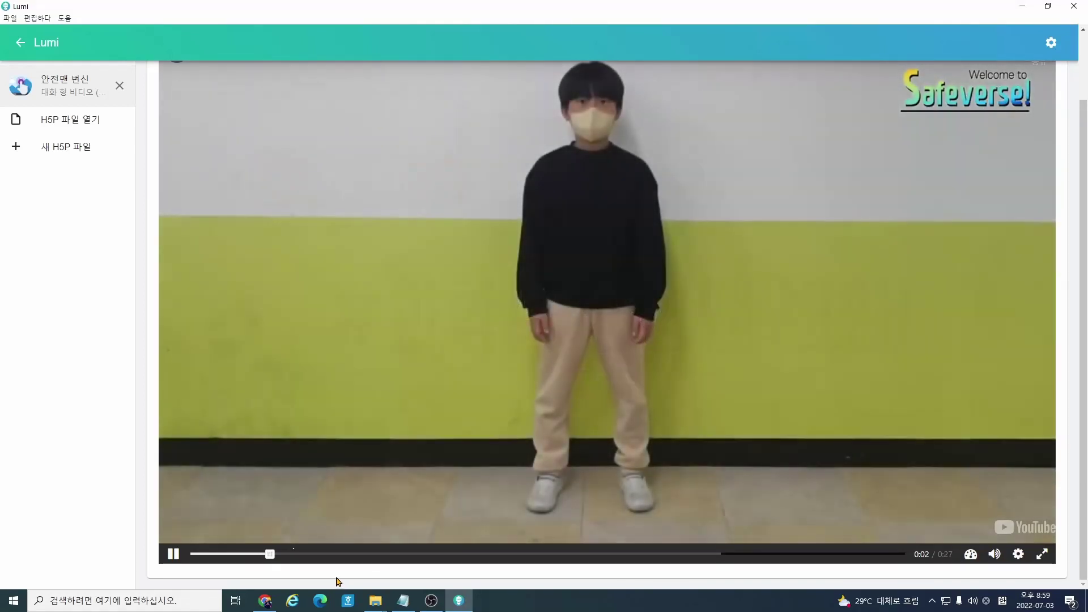
scroll(432, 408, up, 1)
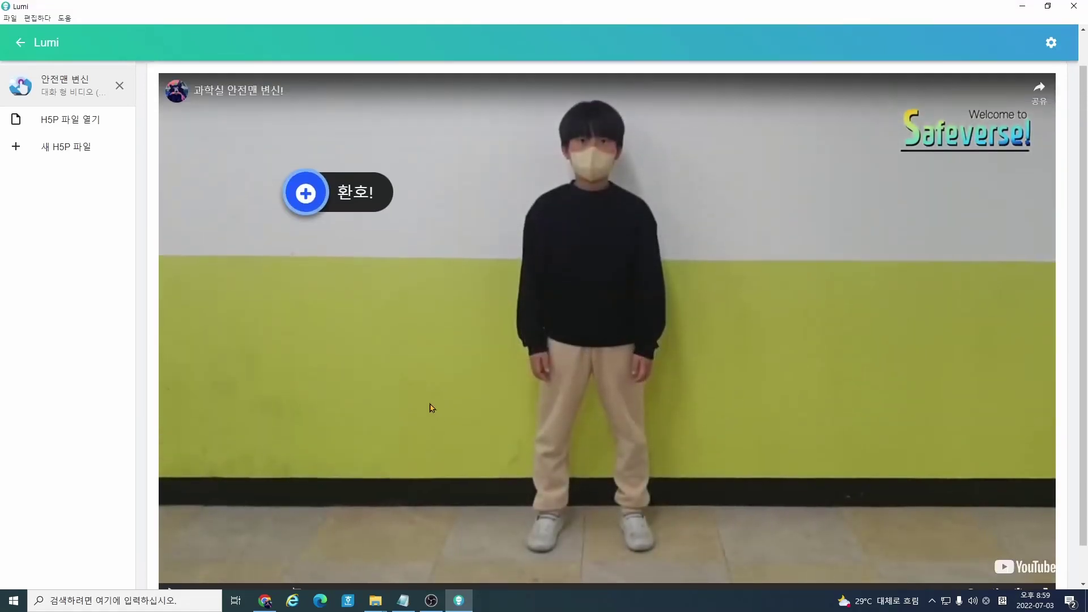
scroll(433, 408, up, 1)
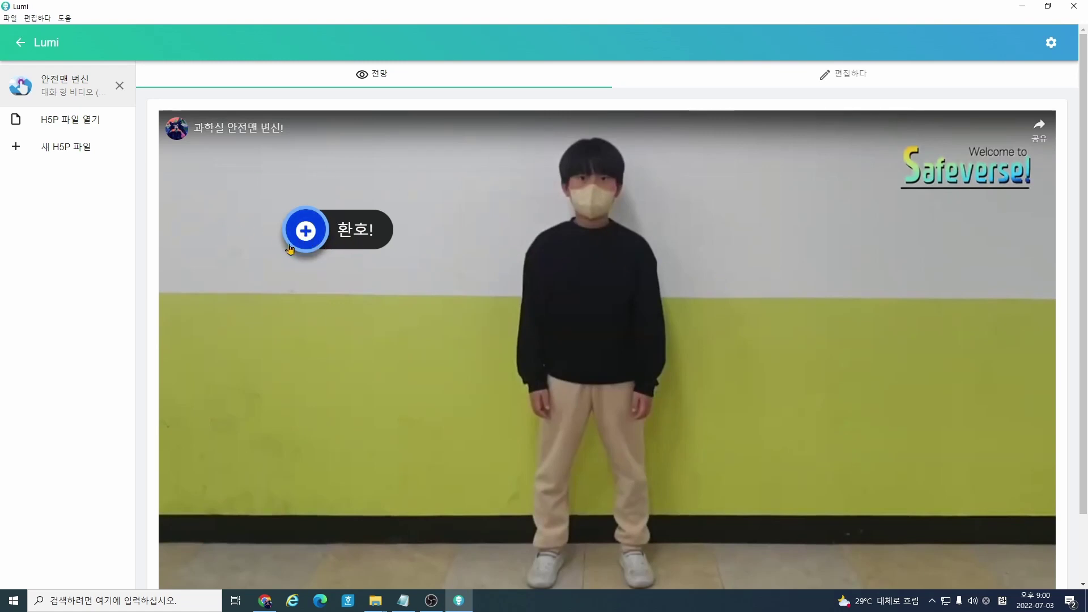
click(328, 243)
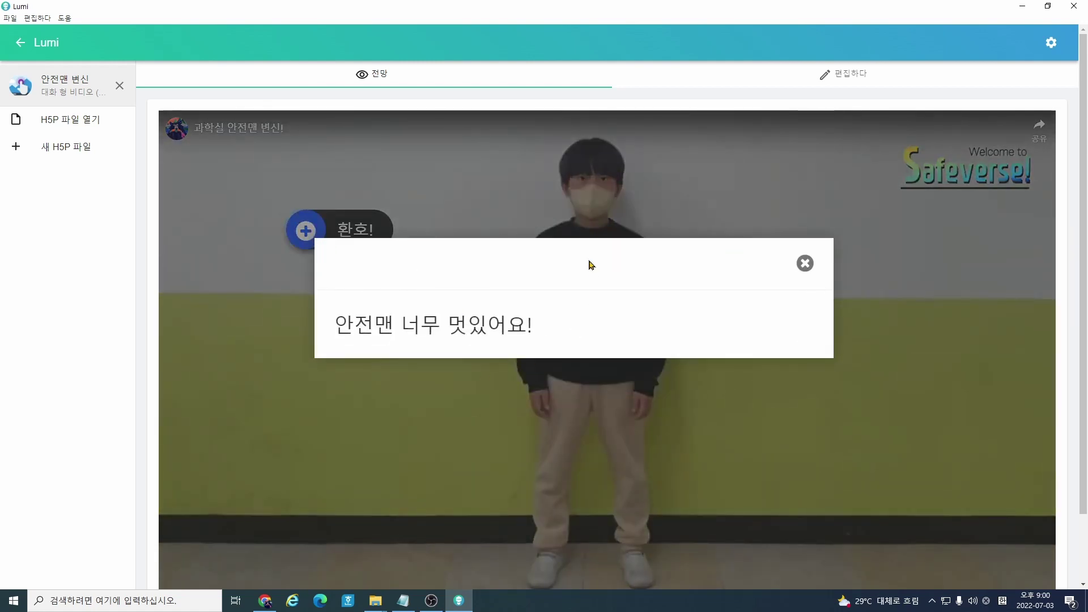
click(811, 273)
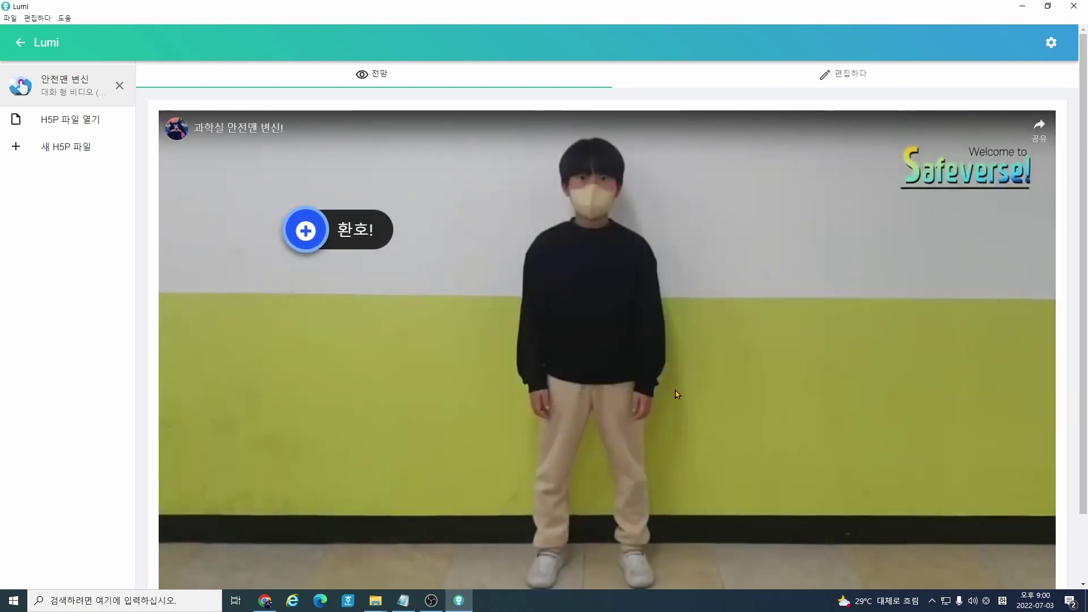
Step: Resume the preview playback past the "환호!" pause point and return to the interaction editor
scroll(618, 404, down, 2)
scroll(413, 393, up, 1)
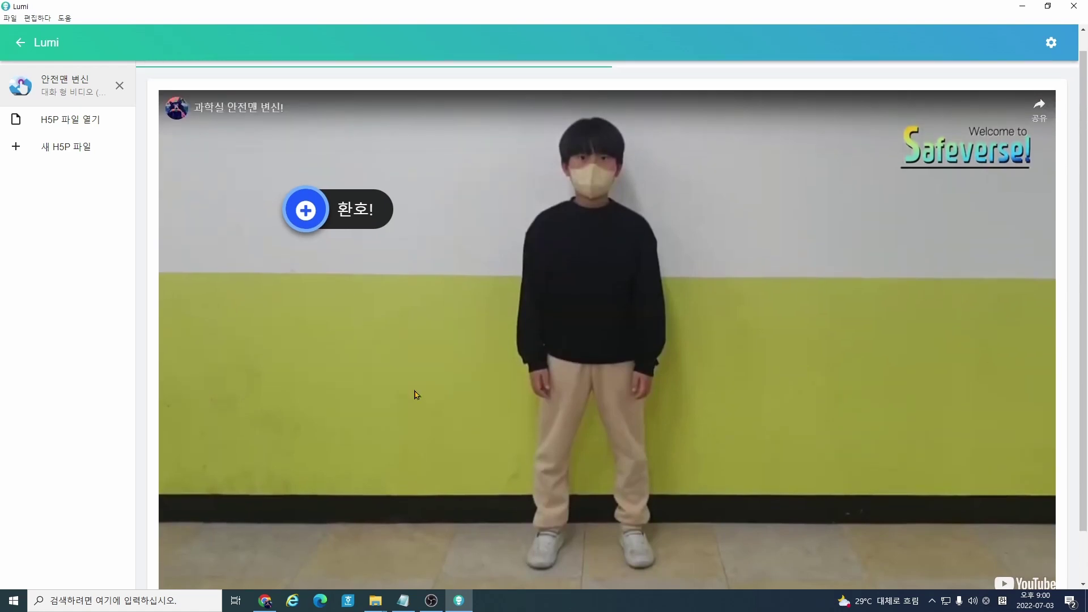
scroll(401, 381, down, 1)
click(172, 554)
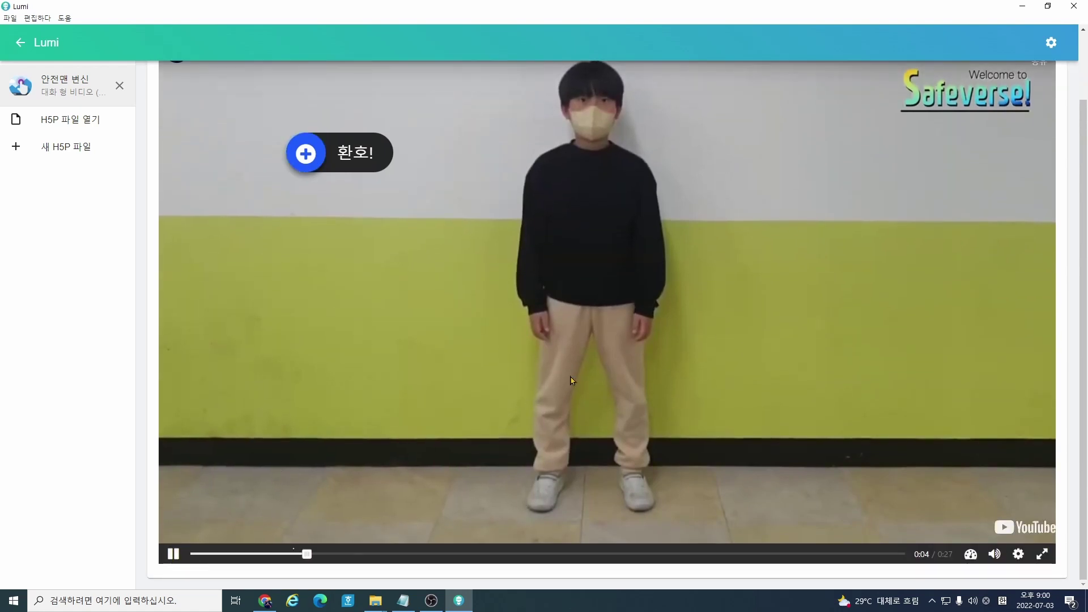
scroll(760, 206, up, 2)
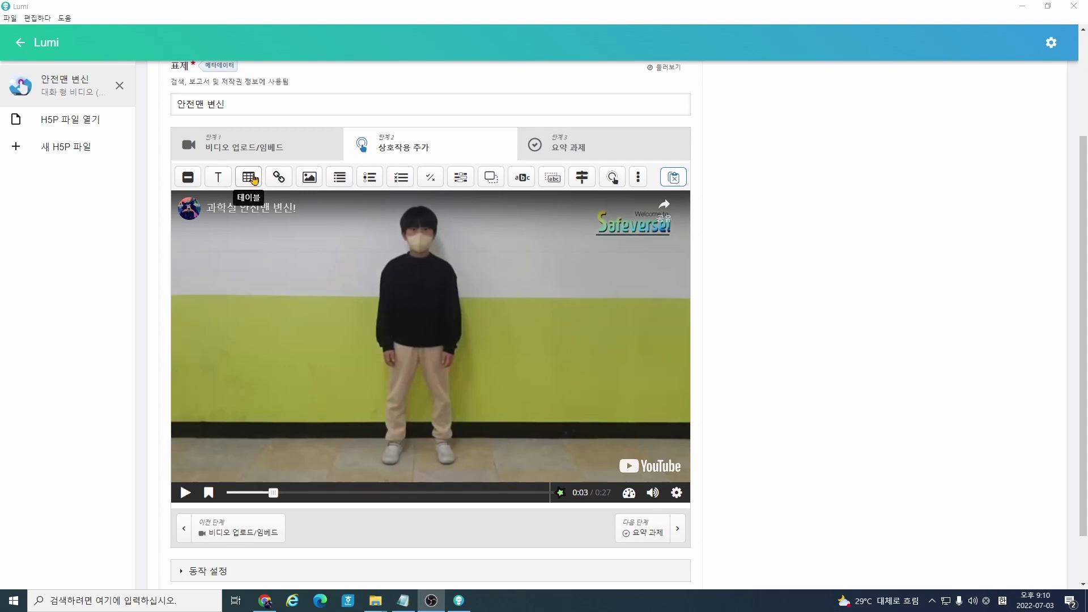
Step: Try a table (테이블) interaction at 0:03, view its settings and delete it
click(249, 178)
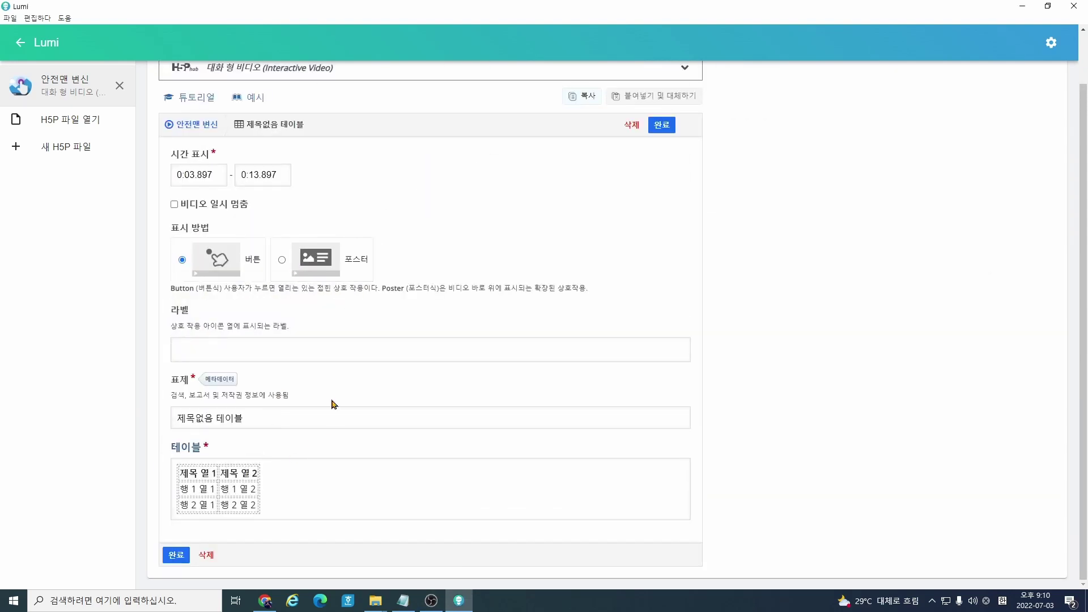
click(632, 125)
click(680, 341)
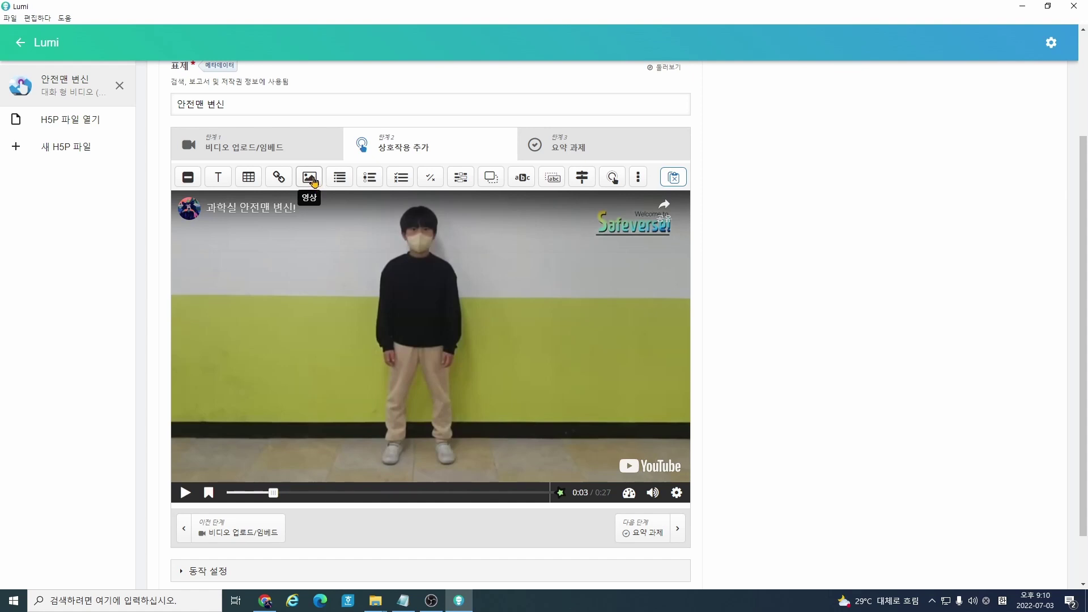
Step: Try an image interaction at 0:03, view the image file selection without choosing a file, and delete the interaction
click(313, 182)
click(193, 273)
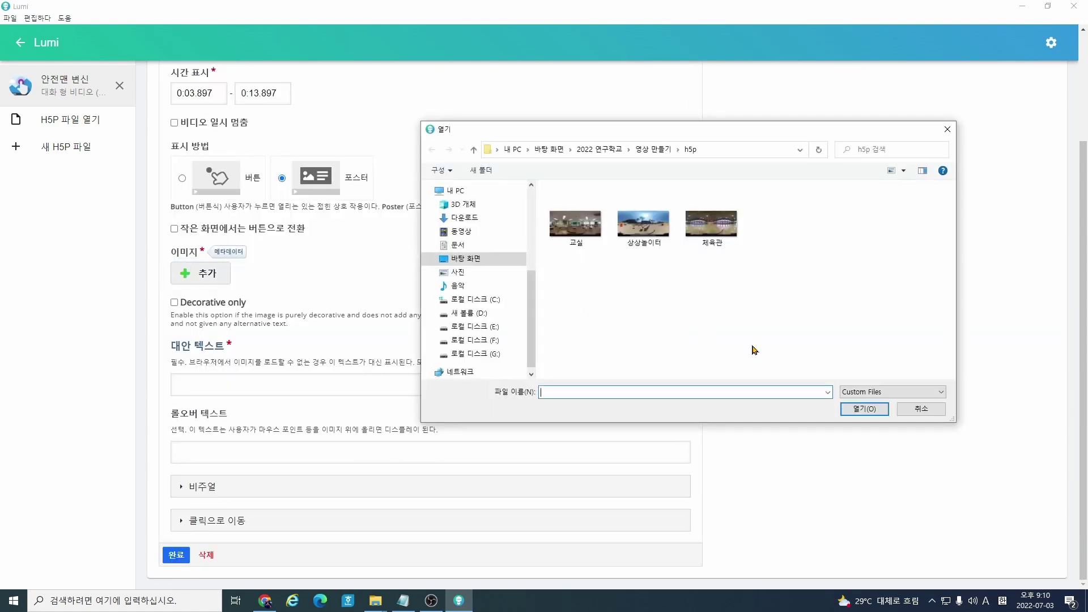
click(921, 409)
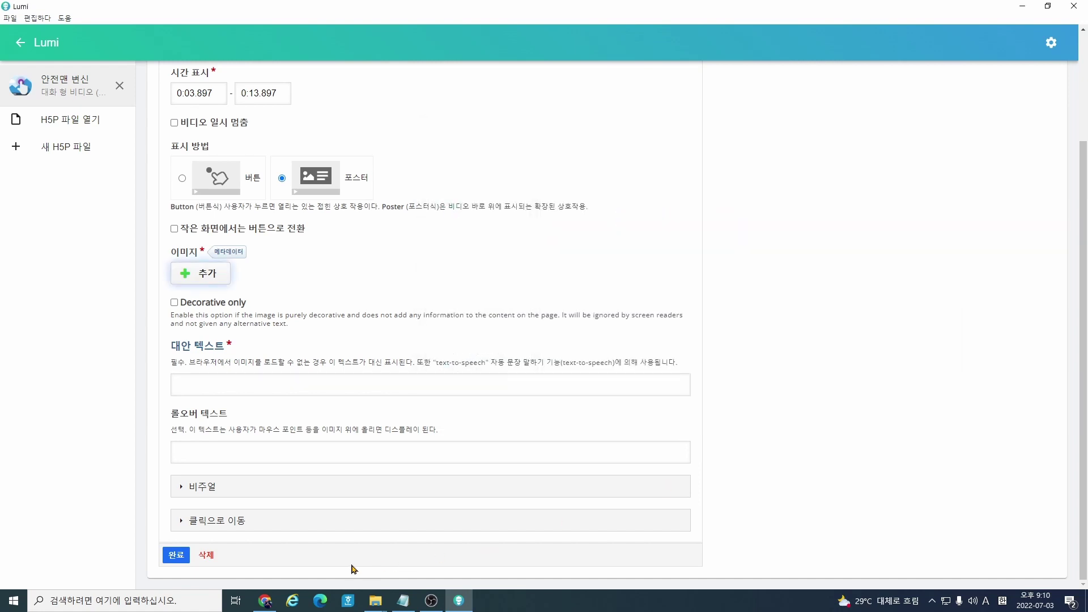
click(207, 556)
click(689, 264)
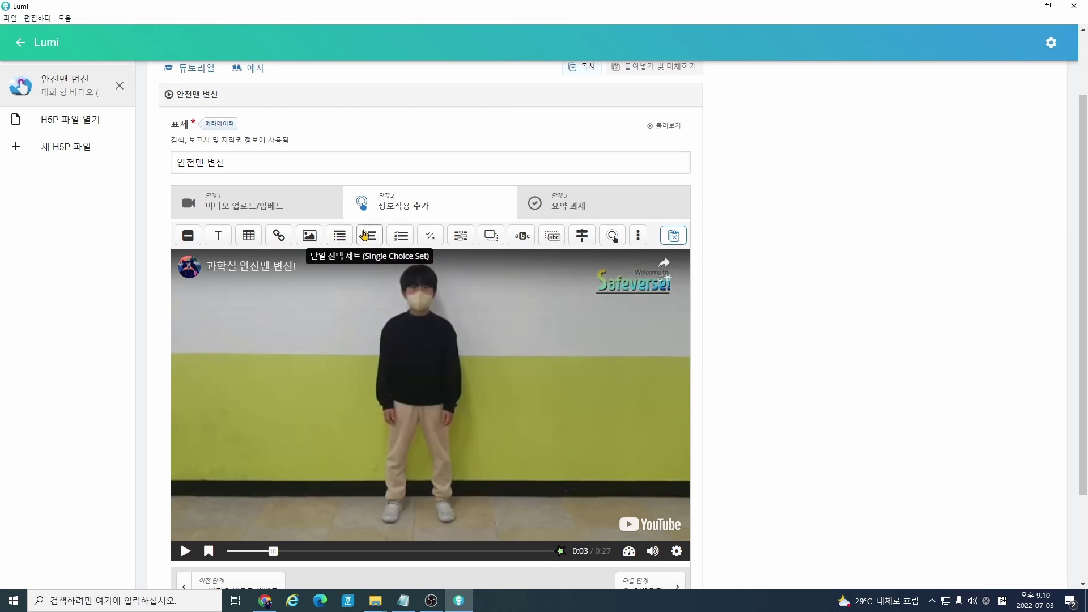
Step: Try a Statements interaction and a Single Choice Set interaction at 0:03, deleting each one after viewing its settings
click(340, 235)
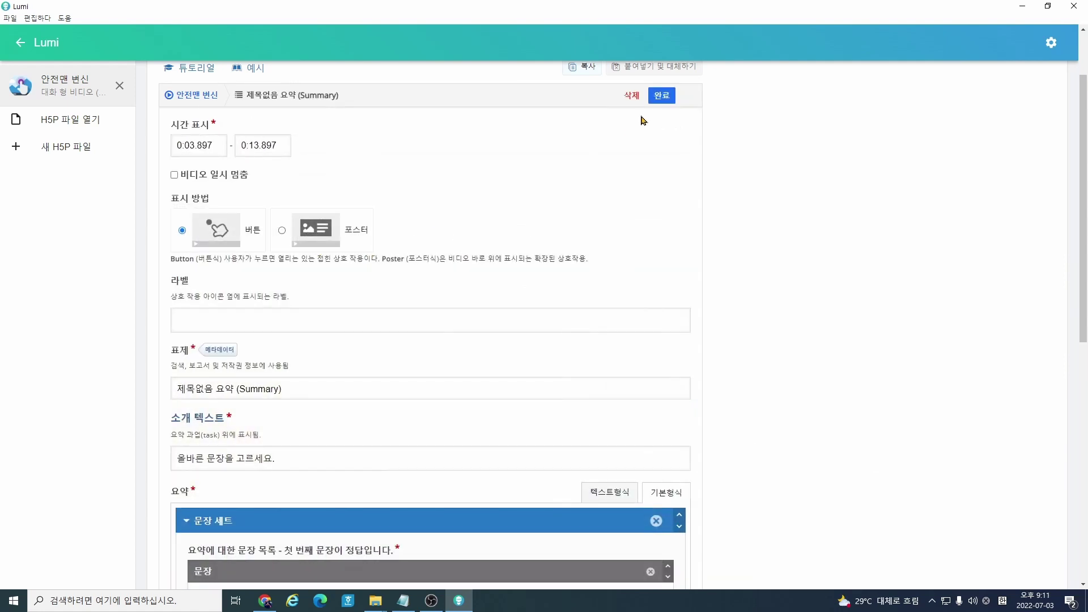
click(631, 95)
click(669, 311)
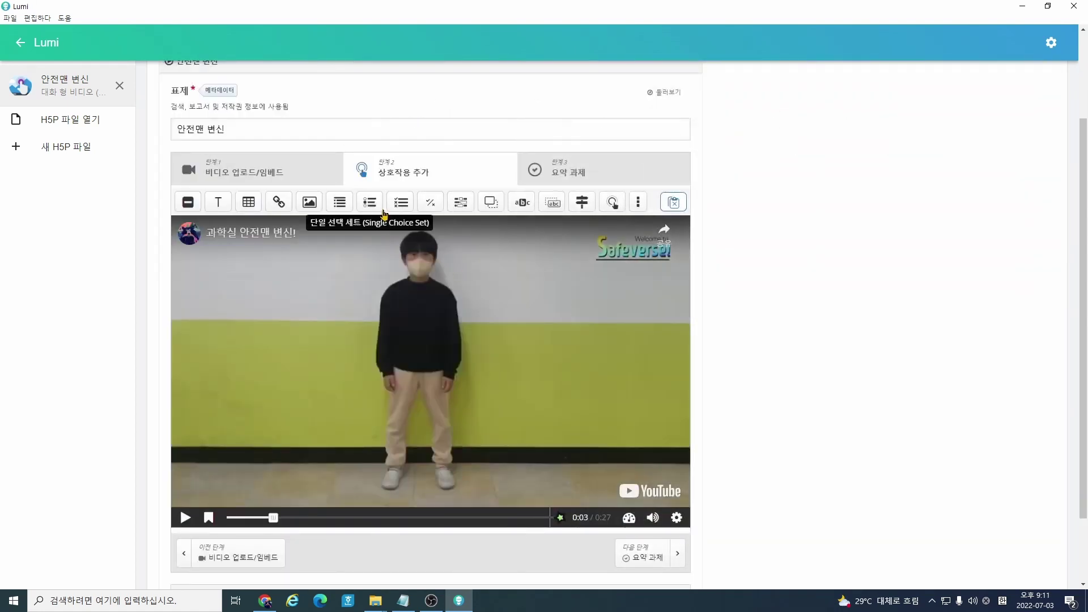
click(376, 202)
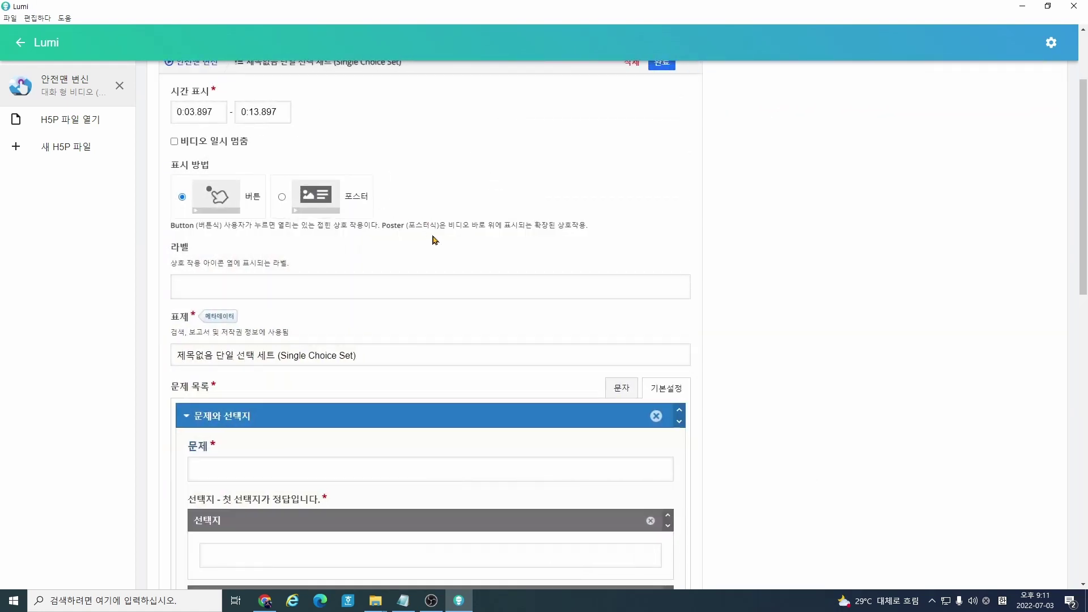
click(633, 67)
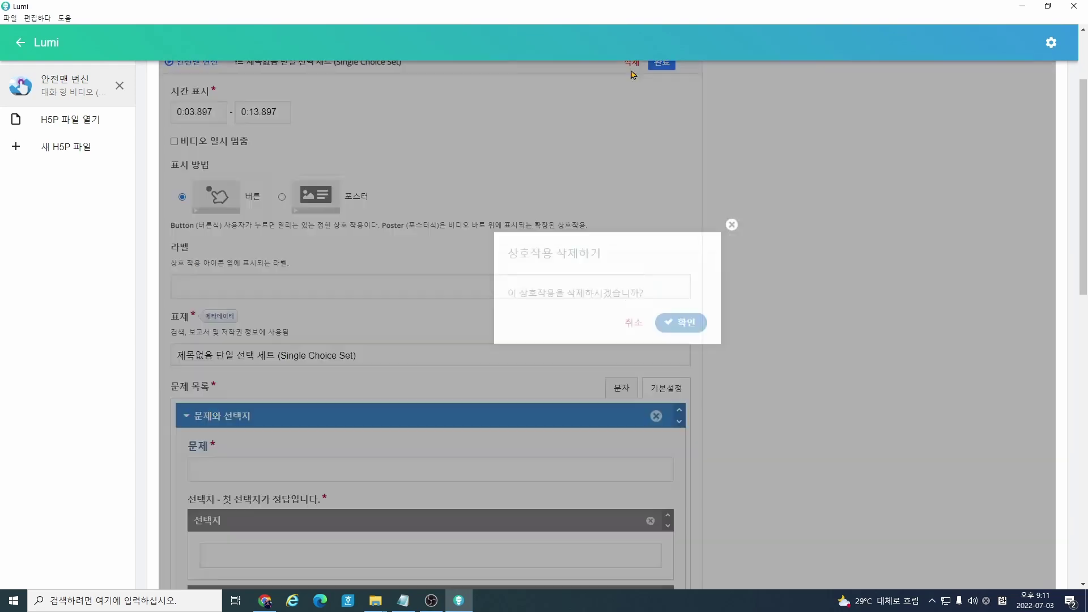
click(683, 280)
Step: Add a Statements interaction at 0:03 and replace its introduction text (소개 텍스트) with "문제"
click(350, 240)
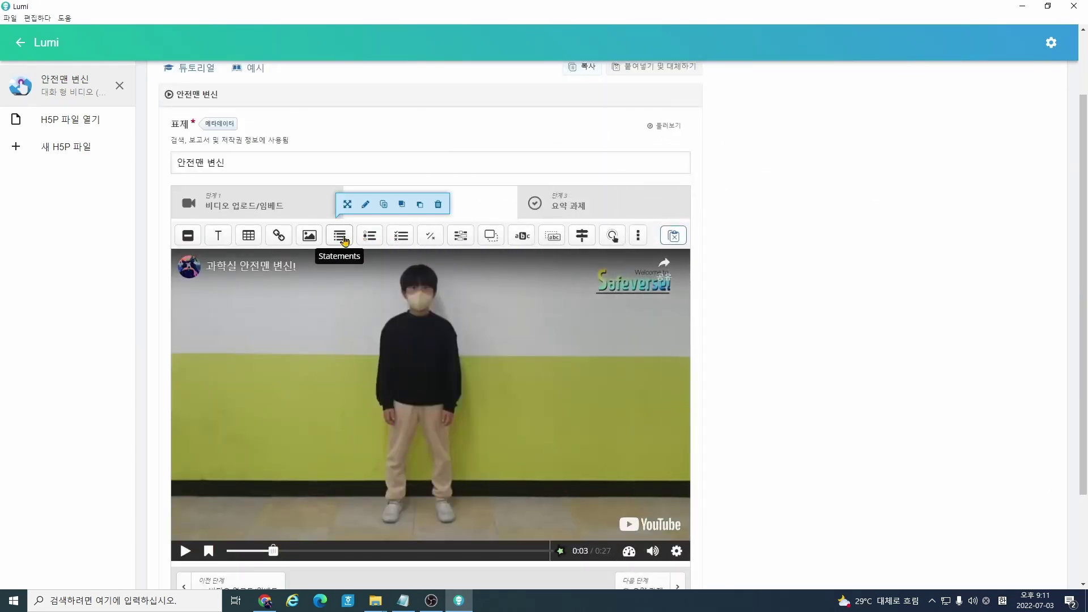
scroll(595, 249, down, 2)
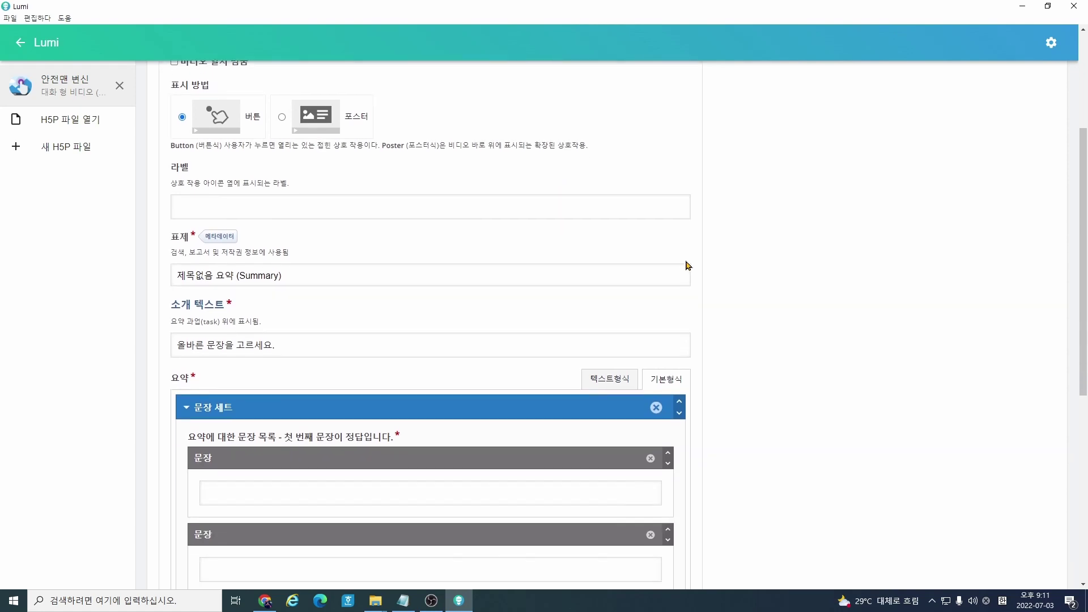
scroll(340, 318, down, 3)
click(206, 176)
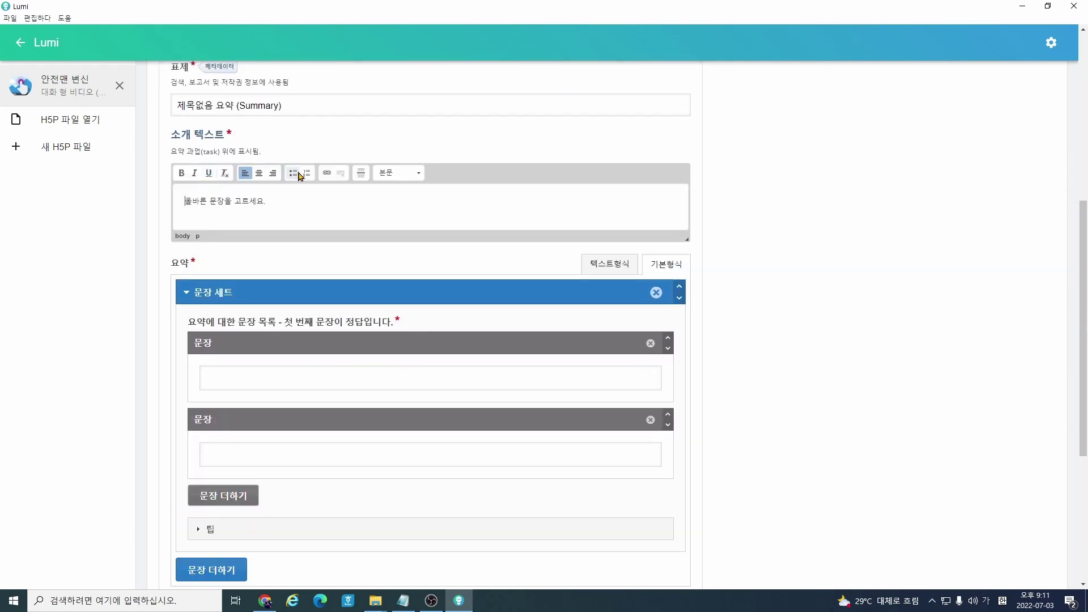
drag(317, 205, 148, 211)
text(뭐)
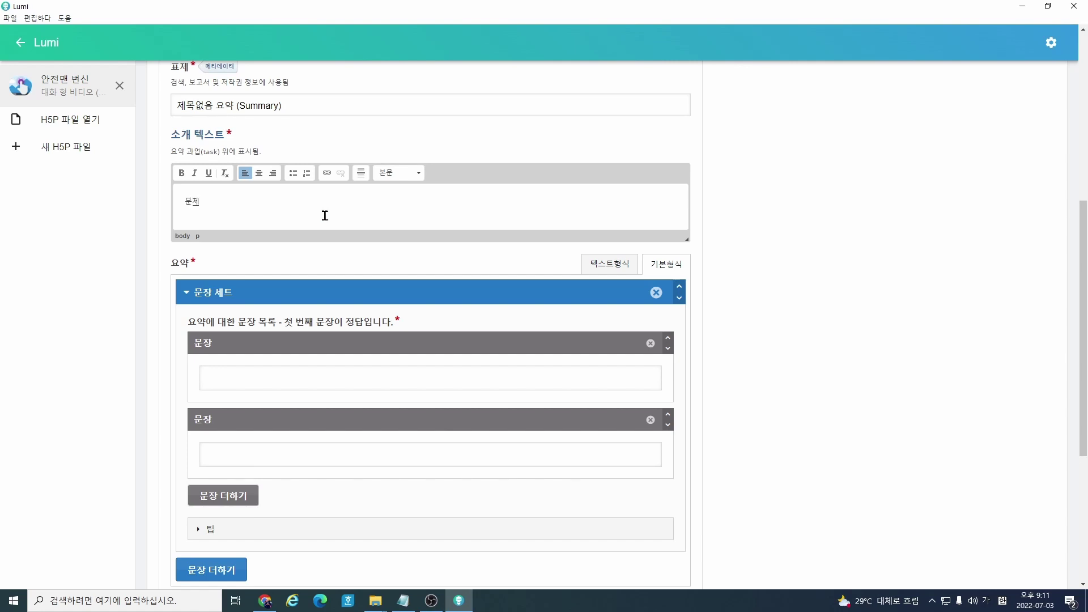
Step: Enter "정답" as the first statement and "오답" as the second, and finish the Statements interaction
click(308, 377)
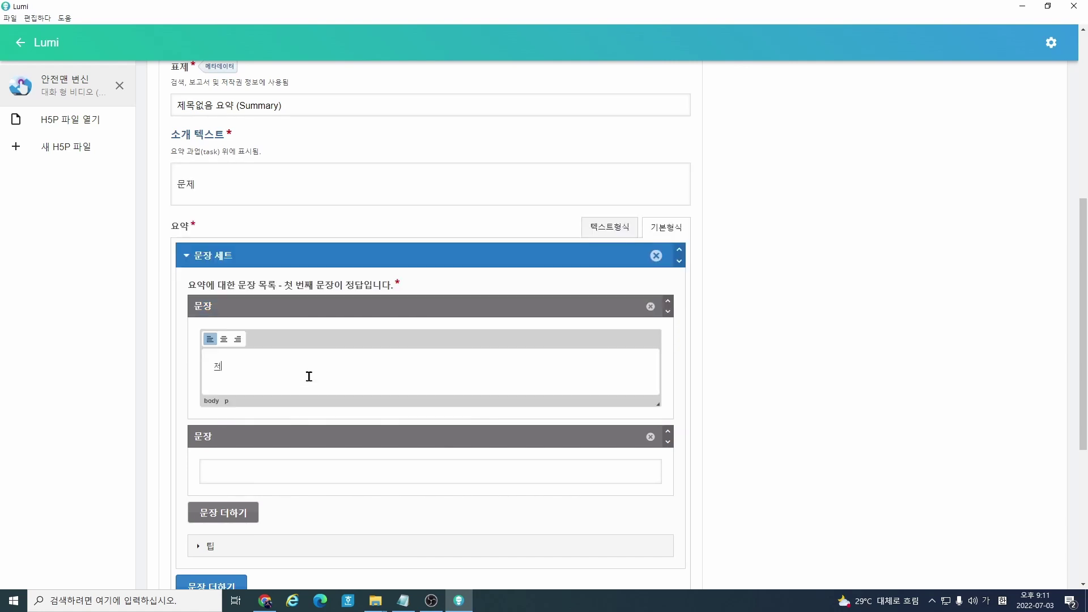
click(284, 472)
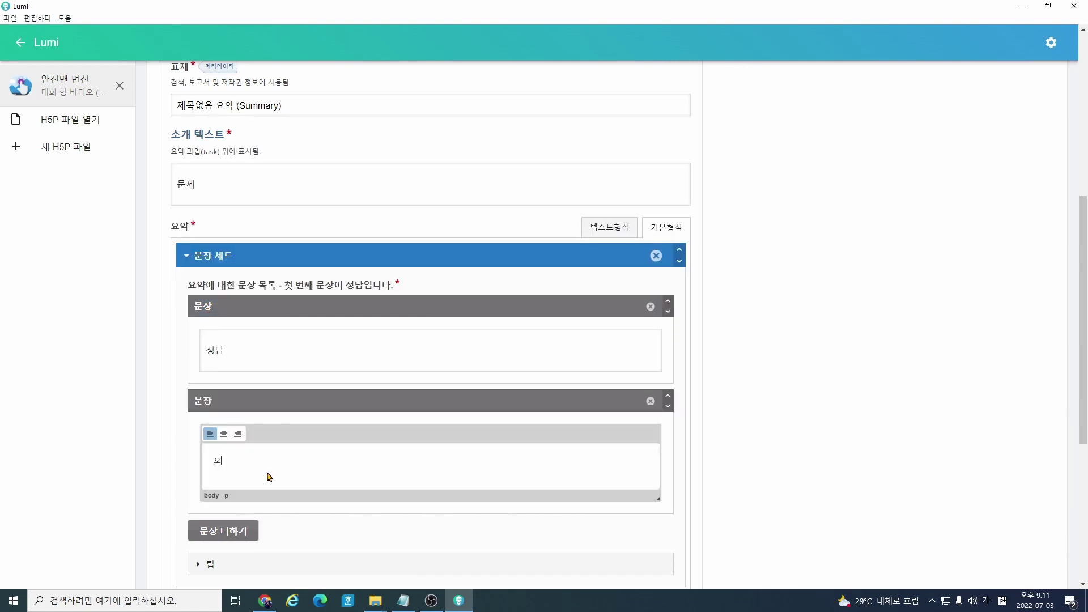
scroll(271, 477, down, 5)
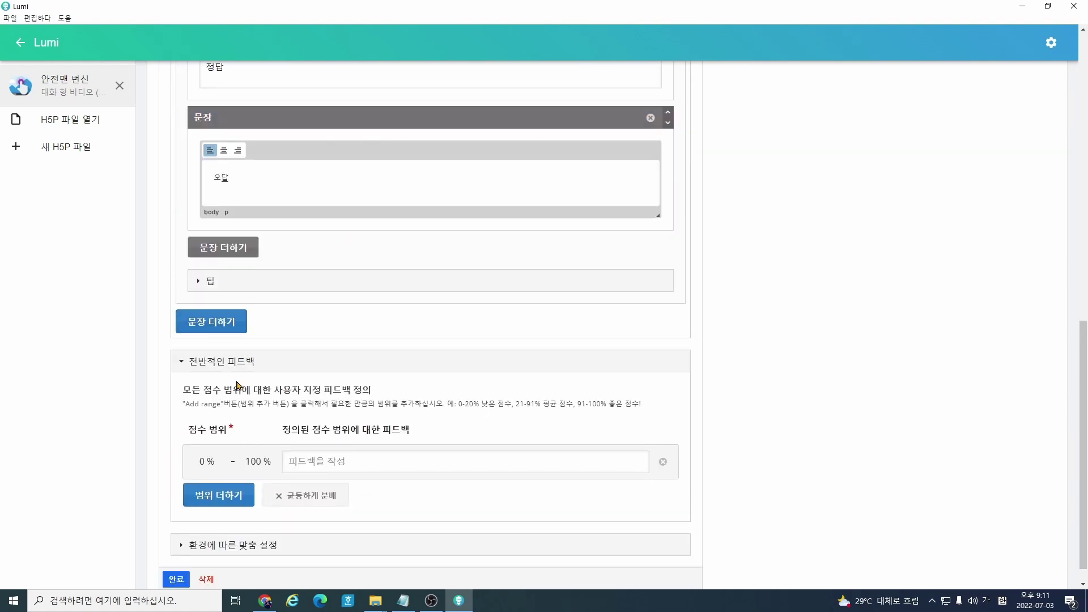
scroll(233, 386, down, 1)
click(179, 553)
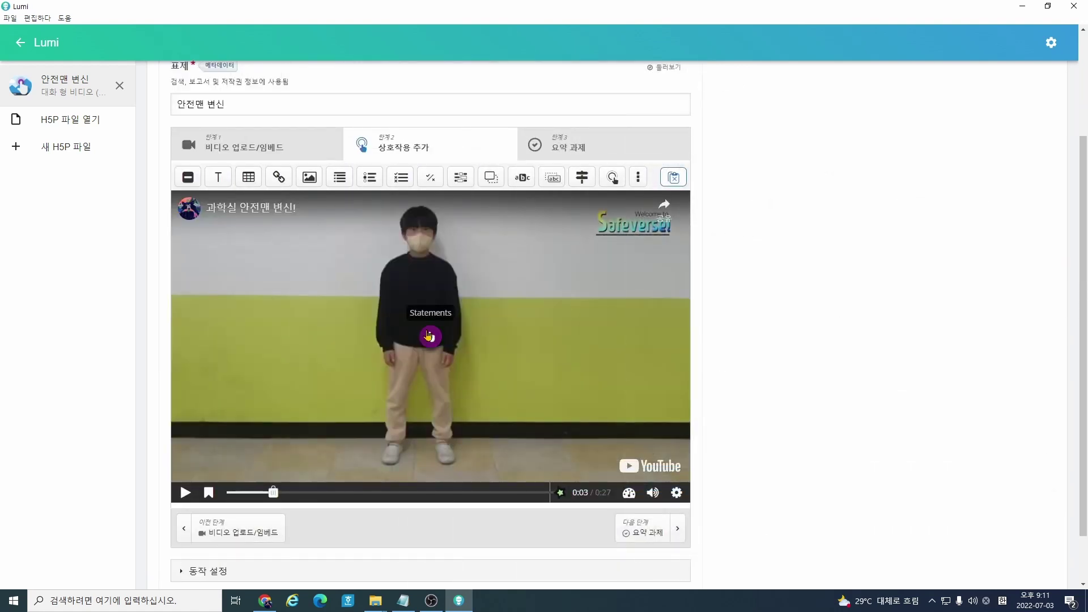
Step: Move the Statements button on the video to the left of the boy and give it the label "문제"
drag(431, 334, 301, 282)
scroll(430, 329, up, 3)
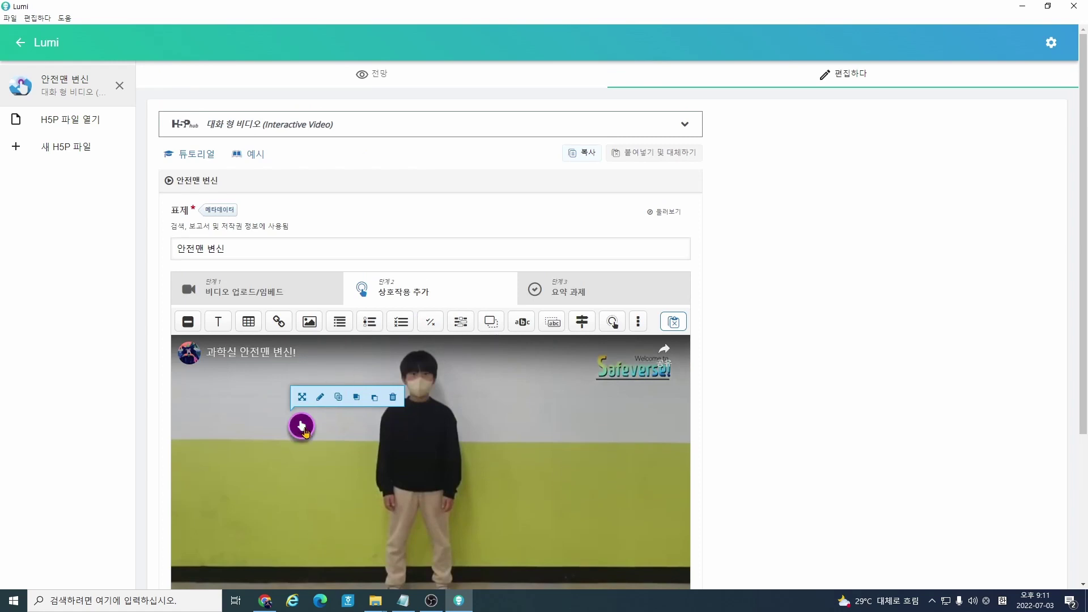
double_click(302, 427)
click(290, 413)
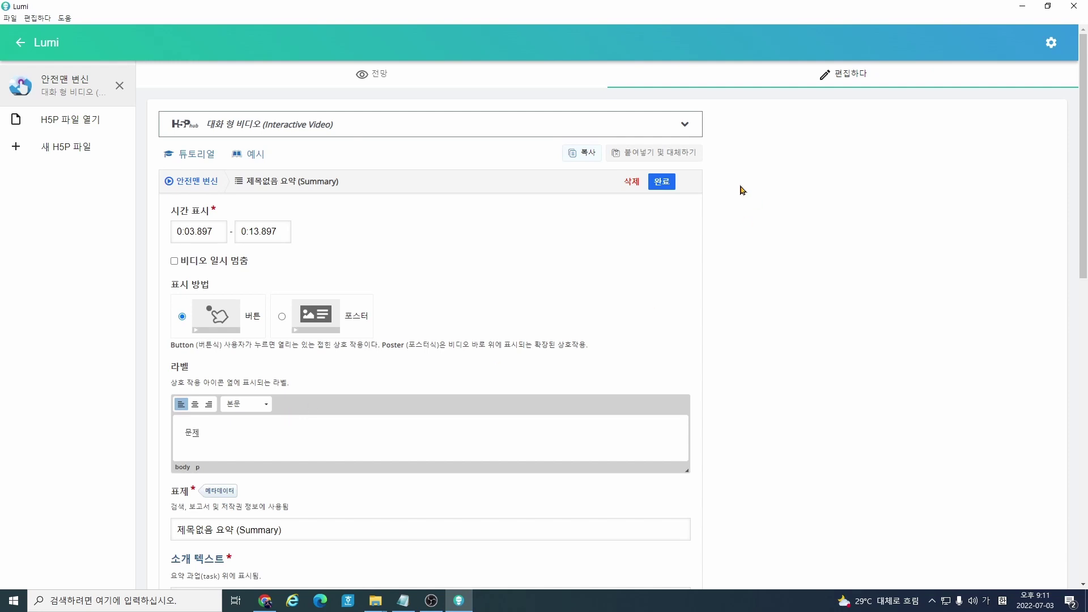
click(662, 182)
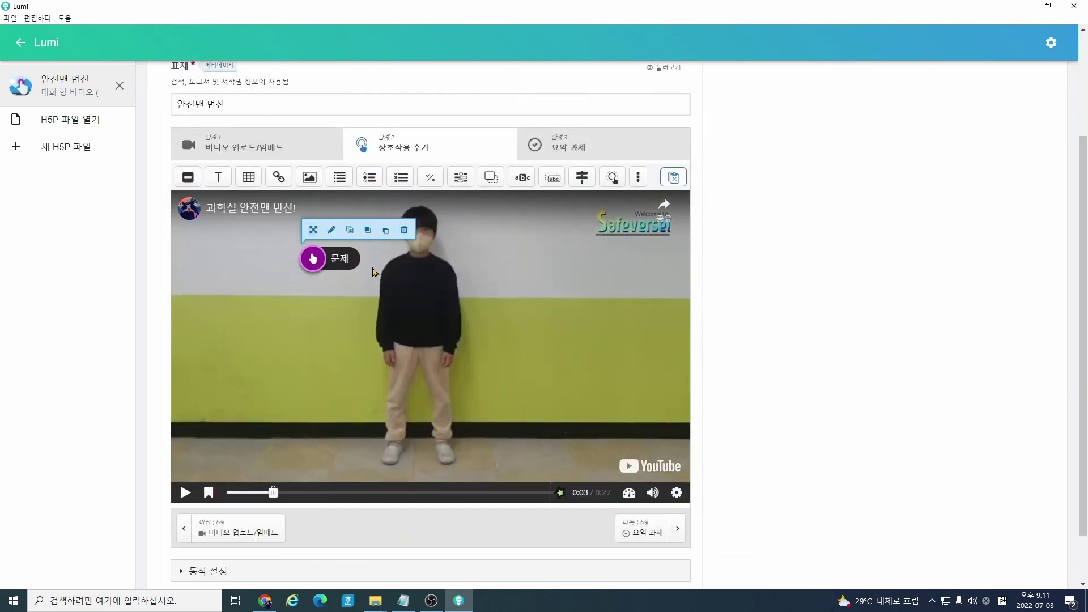
Step: Preview the video and test the "문제" question, choosing "오답" before "정답", and continue the playback
scroll(512, 181, up, 3)
click(376, 74)
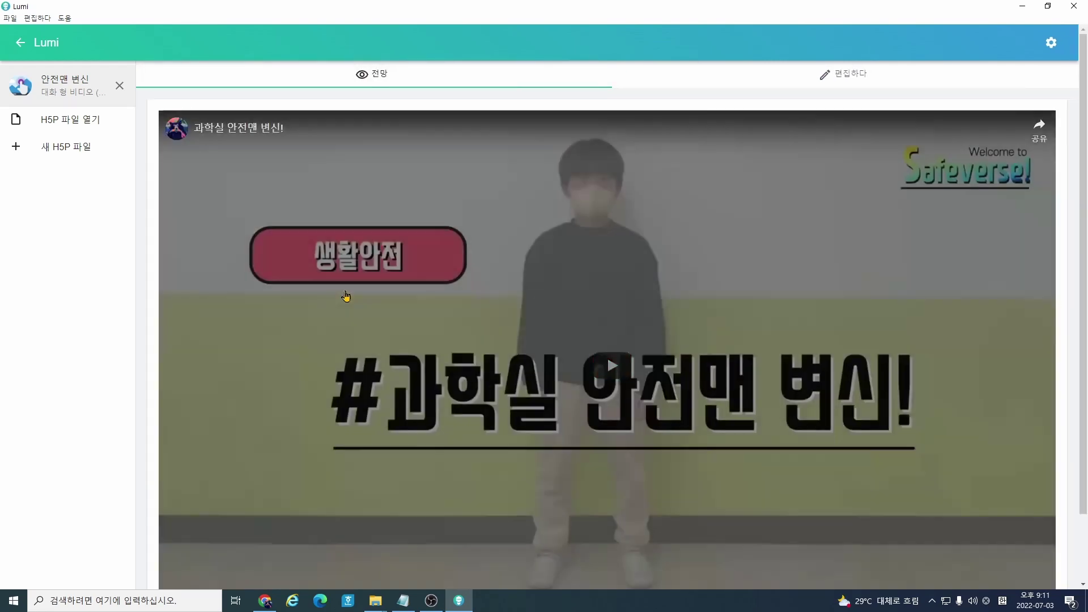
scroll(347, 301, down, 2)
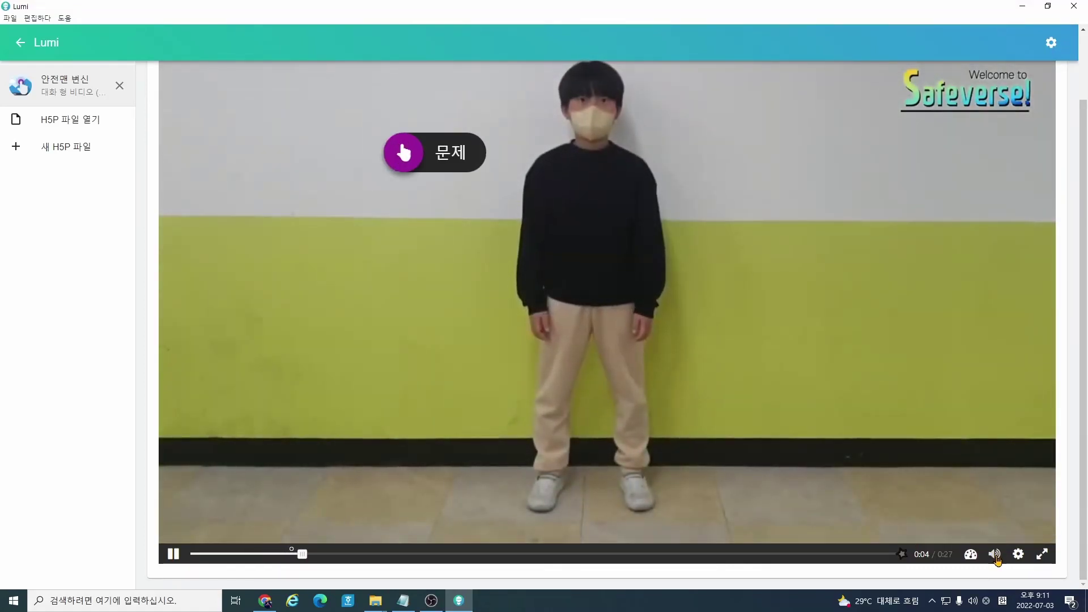
click(403, 152)
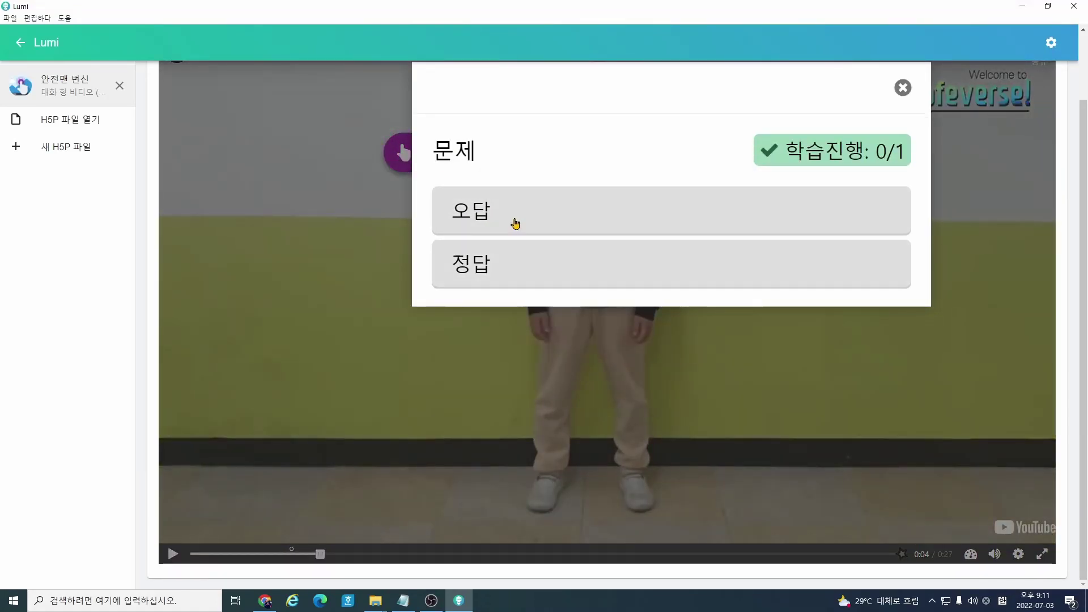
click(589, 216)
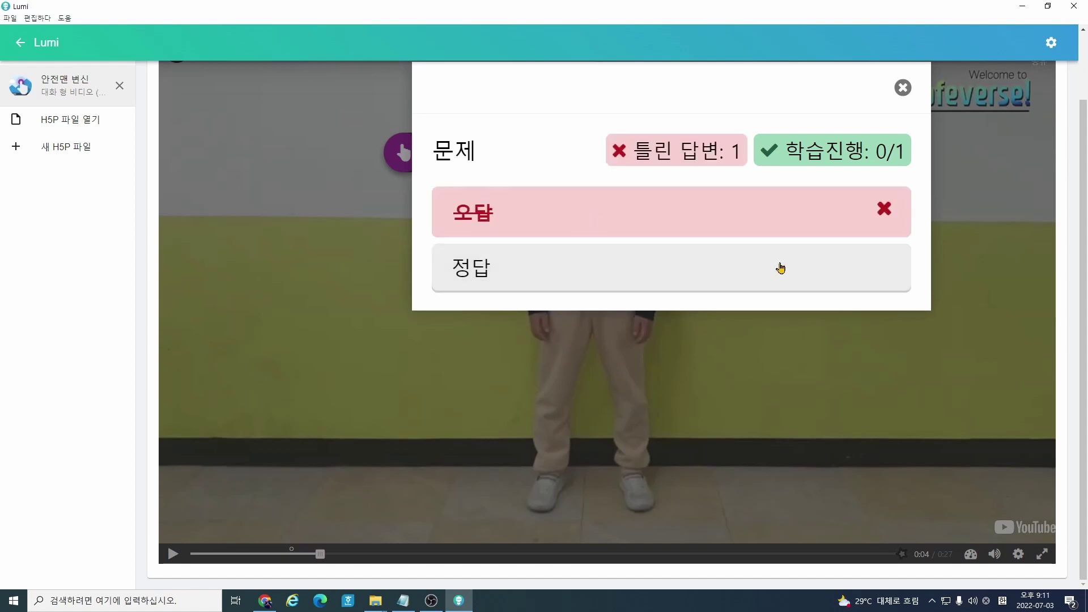
click(620, 272)
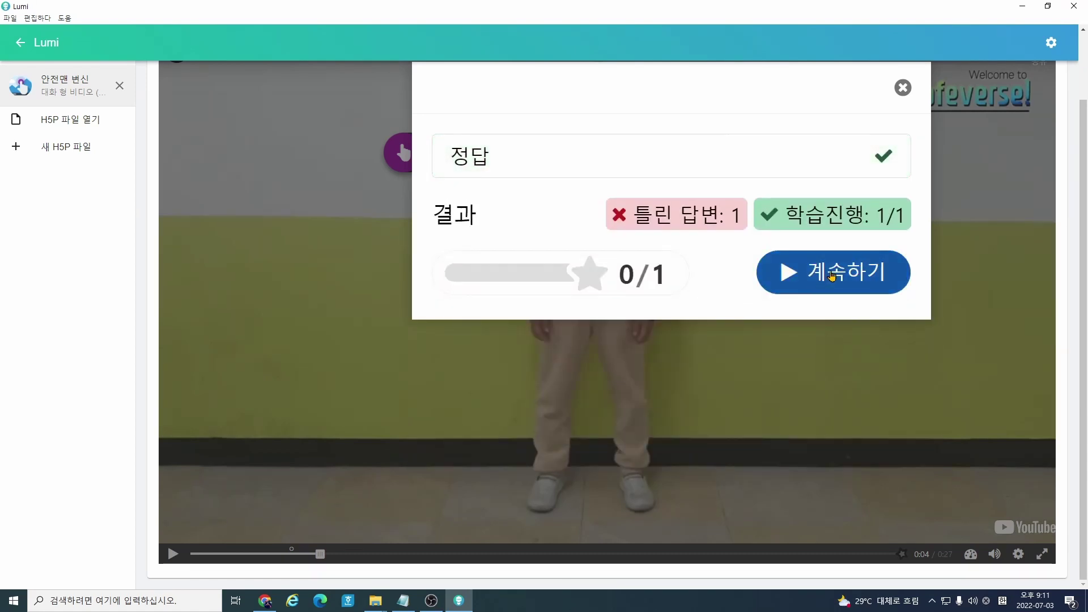
scroll(473, 220, up, 2)
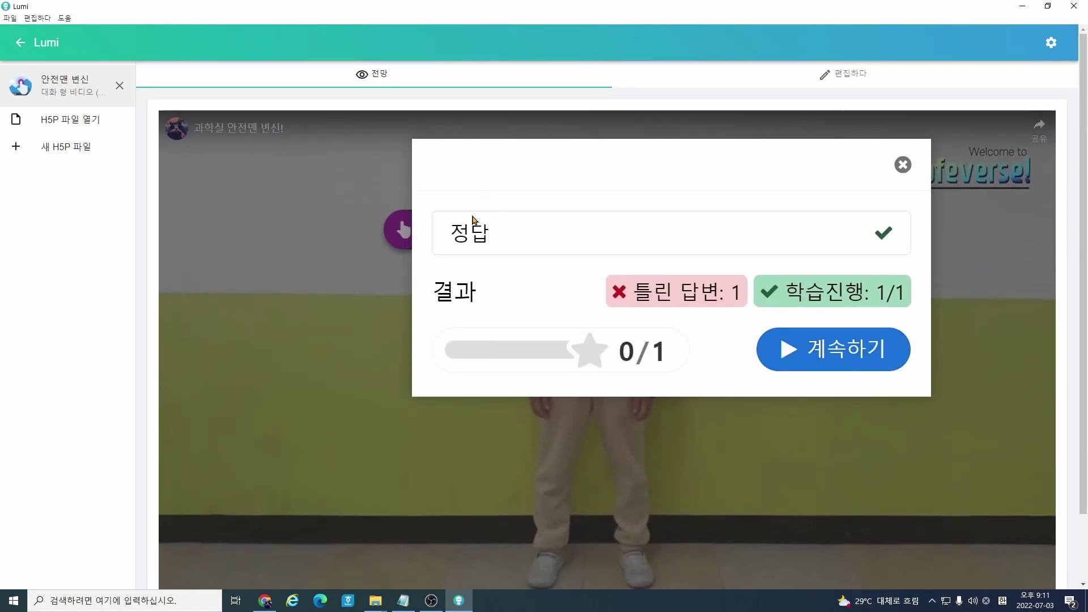
click(838, 347)
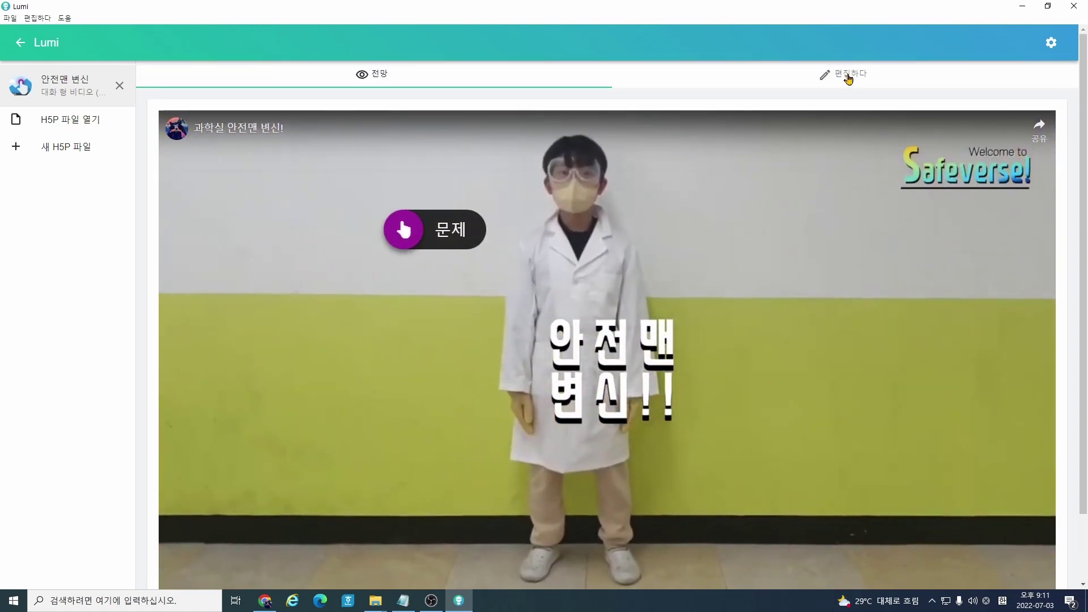
Step: Return to the interaction editor and delete the "문제" Statements interaction
click(845, 73)
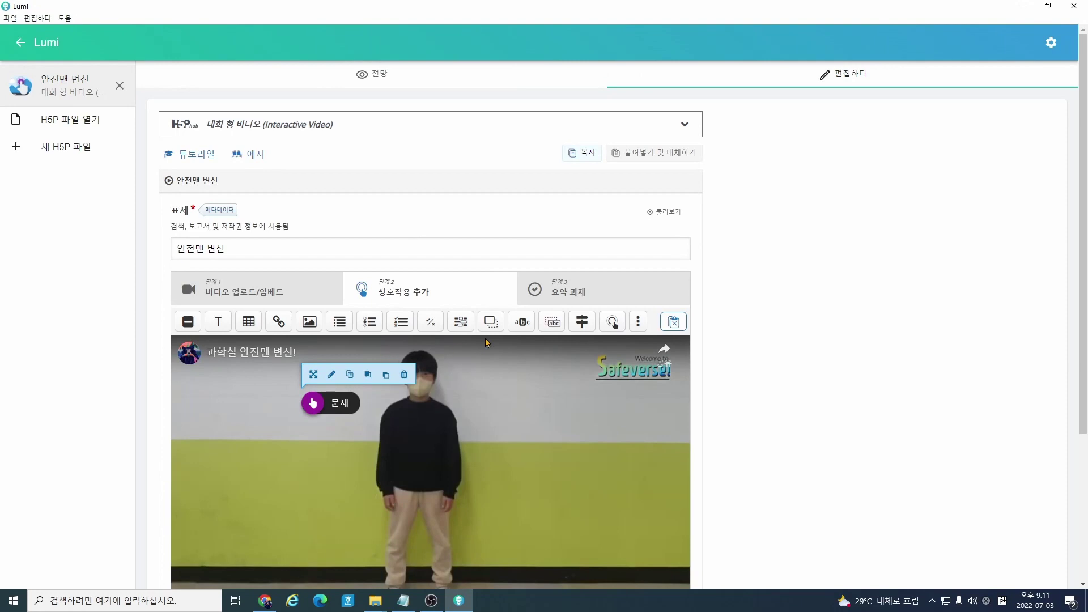
scroll(627, 398, down, 3)
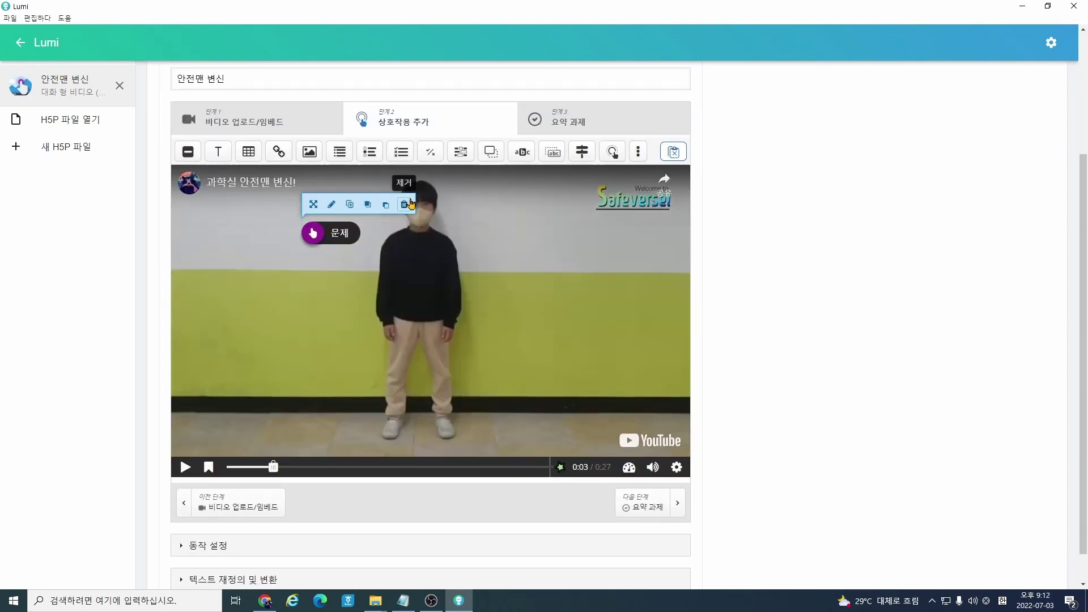
click(404, 204)
click(683, 227)
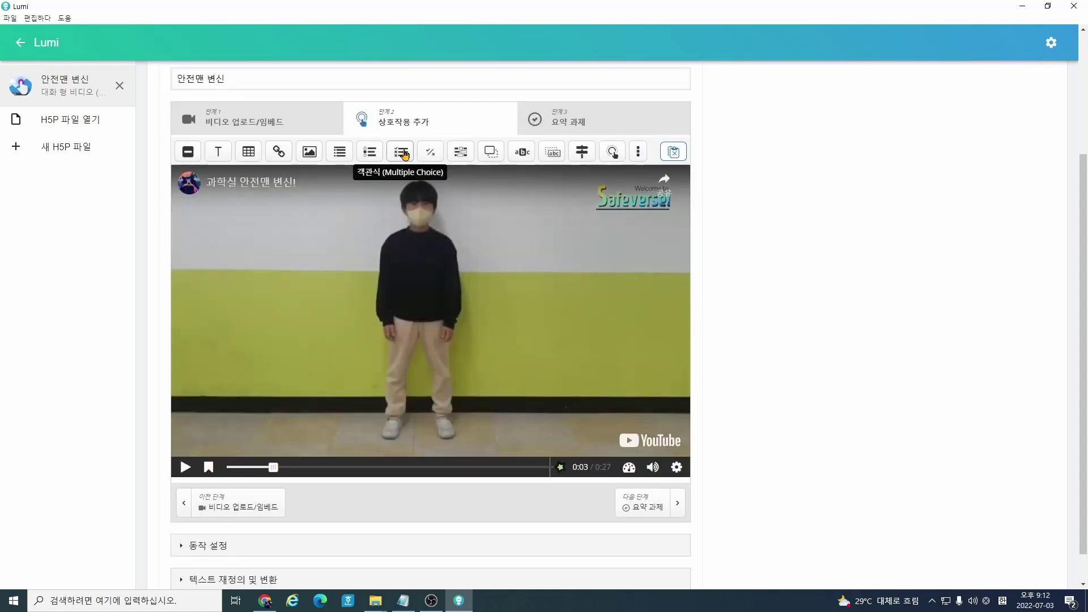
Step: Add a Single Choice Set interaction at 0:03, look through its settings and add further question-and-choices groups (문제와 선택지)
click(370, 153)
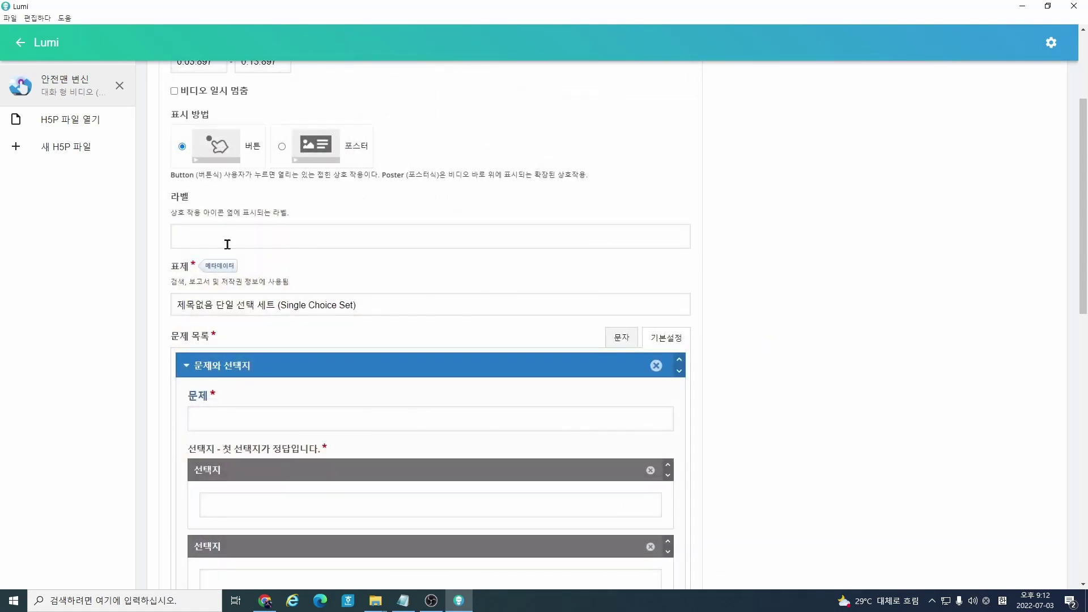
scroll(703, 373, down, 2)
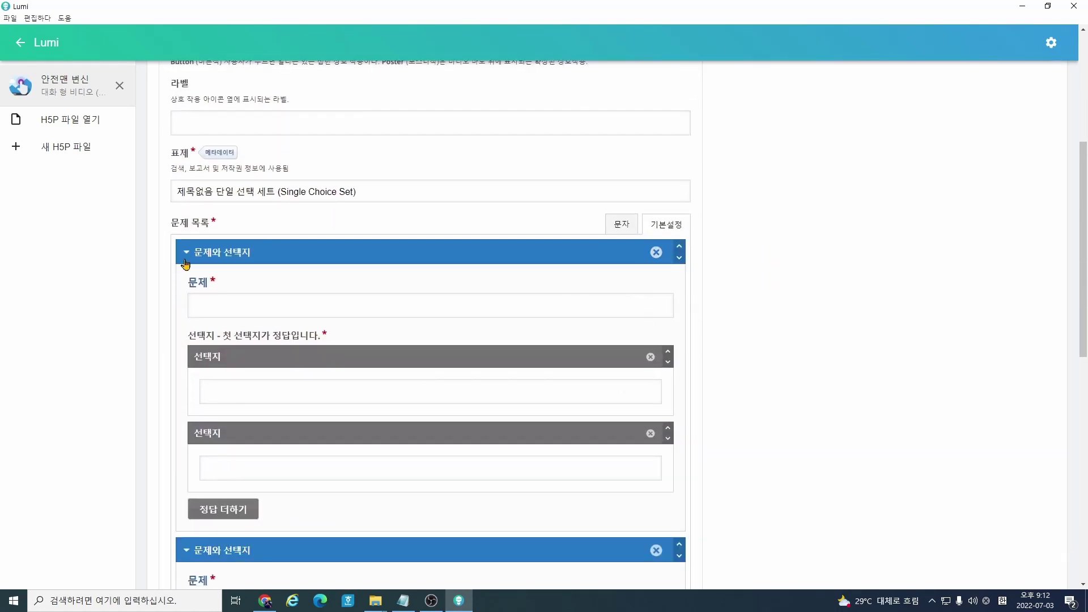
scroll(209, 255, up, 1)
scroll(232, 402, down, 3)
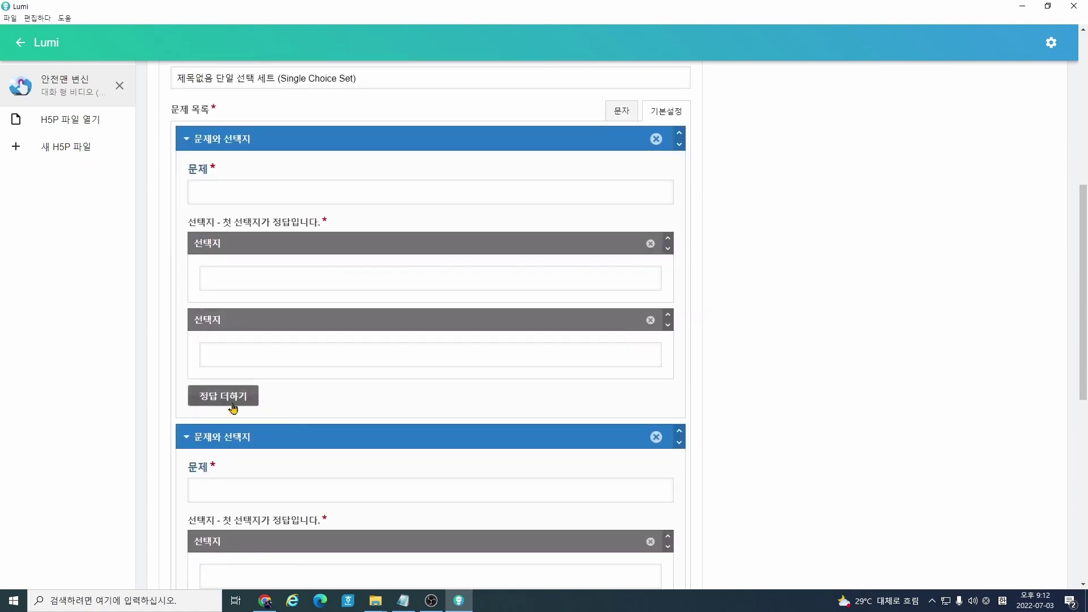
scroll(230, 413, down, 4)
scroll(232, 340, down, 2)
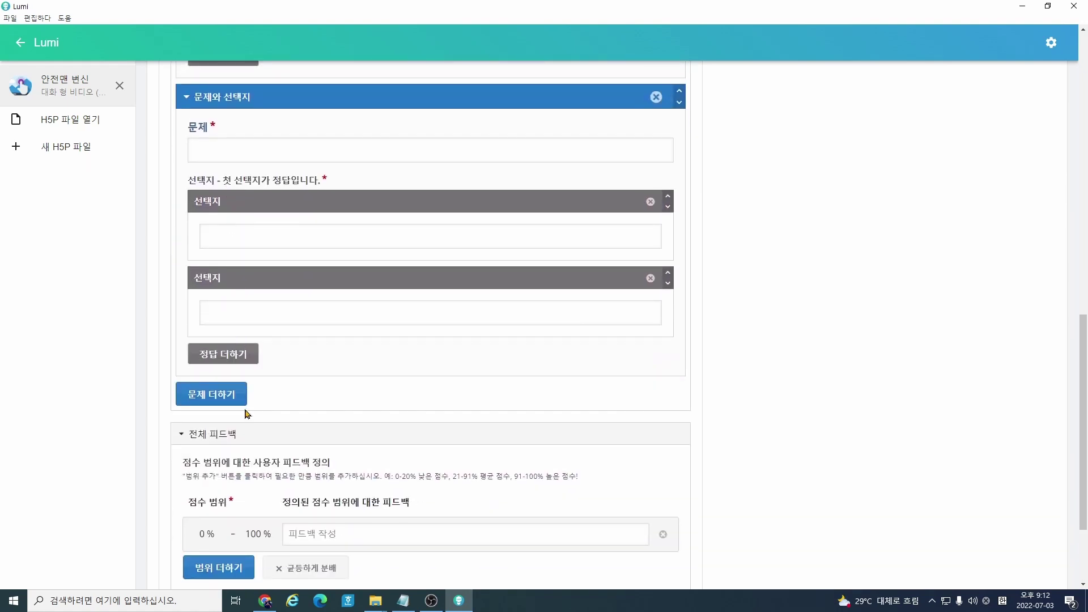
click(224, 399)
scroll(308, 368, down, 3)
scroll(309, 348, down, 4)
click(212, 312)
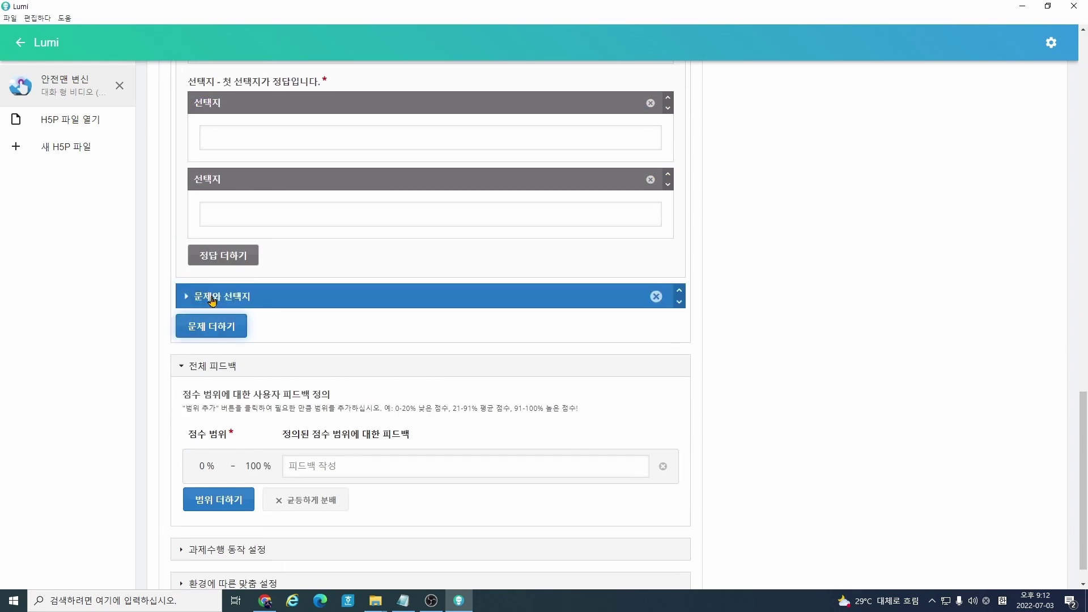
scroll(275, 333, down, 4)
click(214, 371)
scroll(494, 403, down, 4)
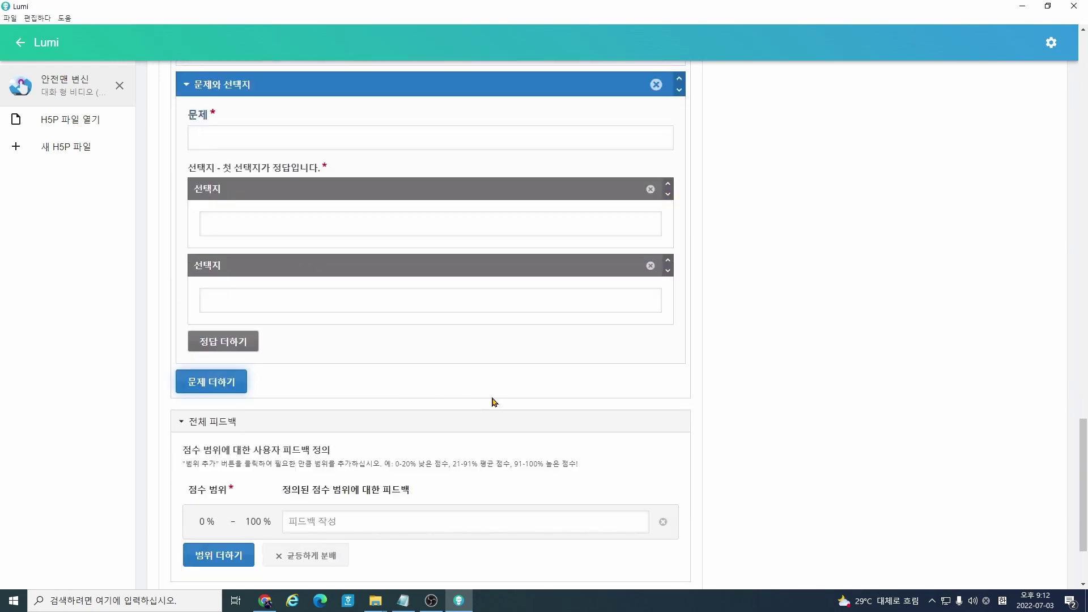
Step: Delete the Single Choice Set interaction at 0:03
scroll(728, 386, up, 10)
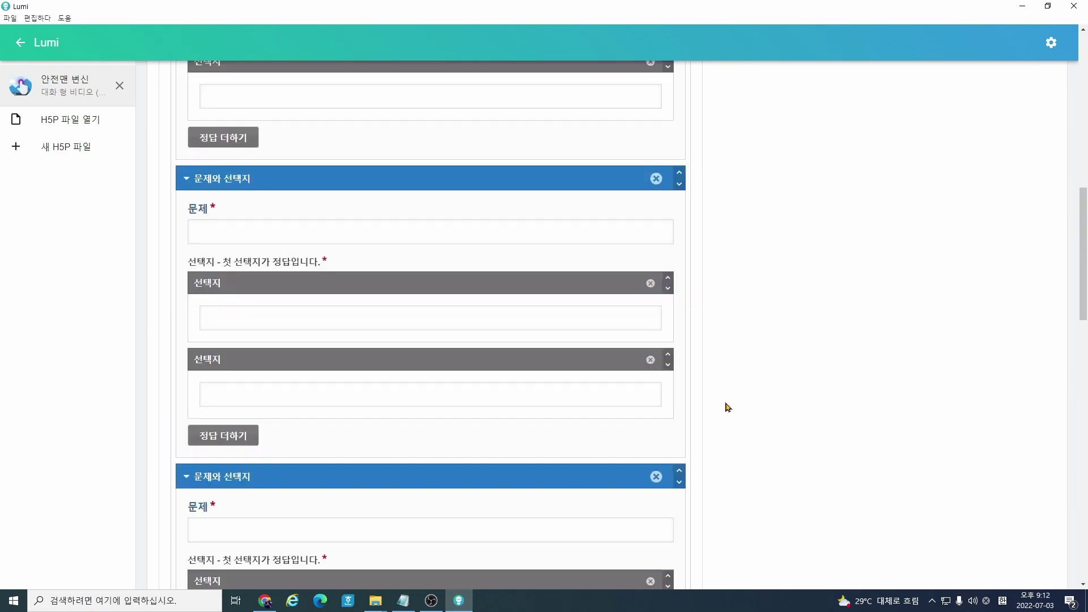
scroll(667, 186, up, 2)
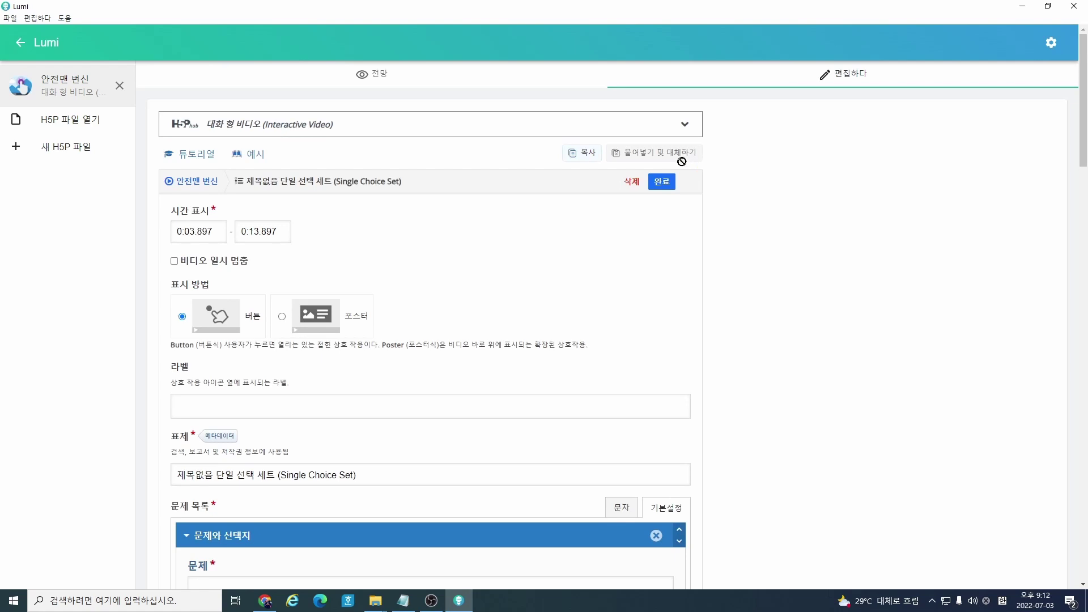
click(631, 182)
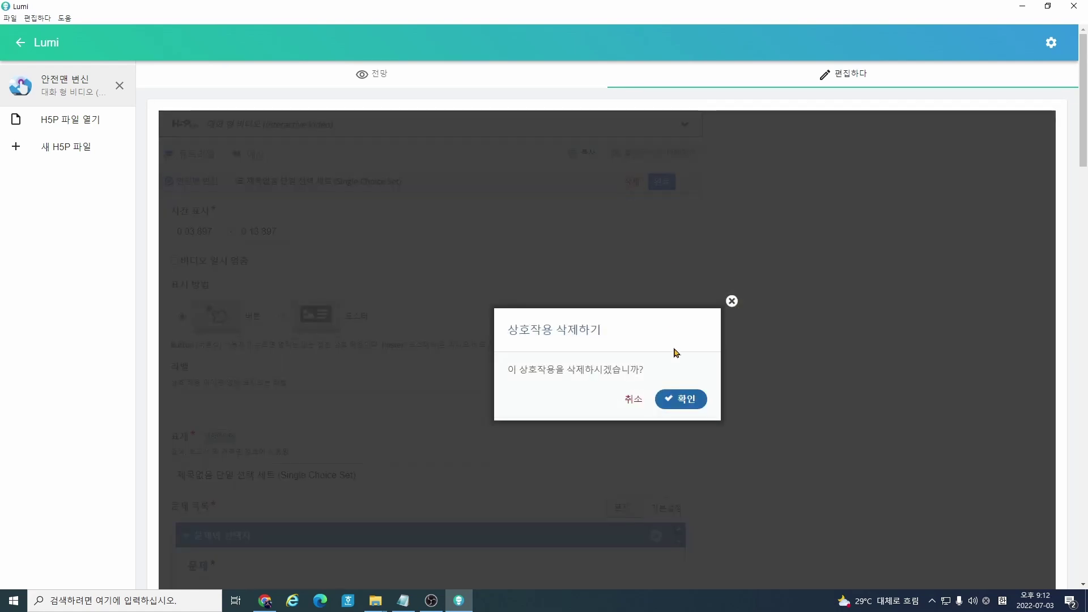
click(680, 397)
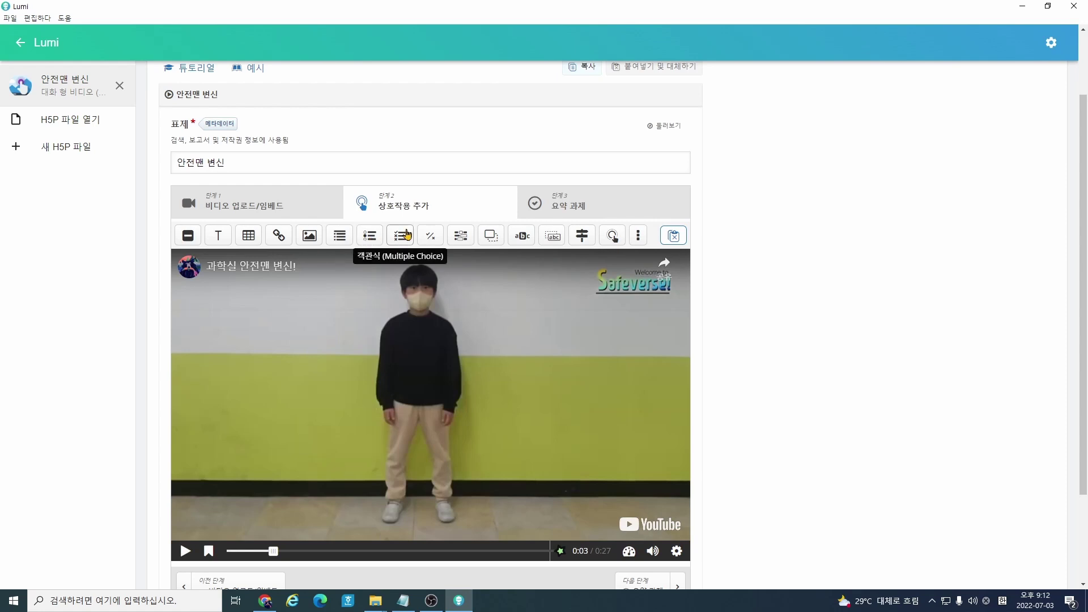
Step: Add a Multiple Choice interaction at 0:03 and look through its question and answer option fields
drag(405, 237, 426, 389)
scroll(455, 348, down, 4)
scroll(227, 363, down, 2)
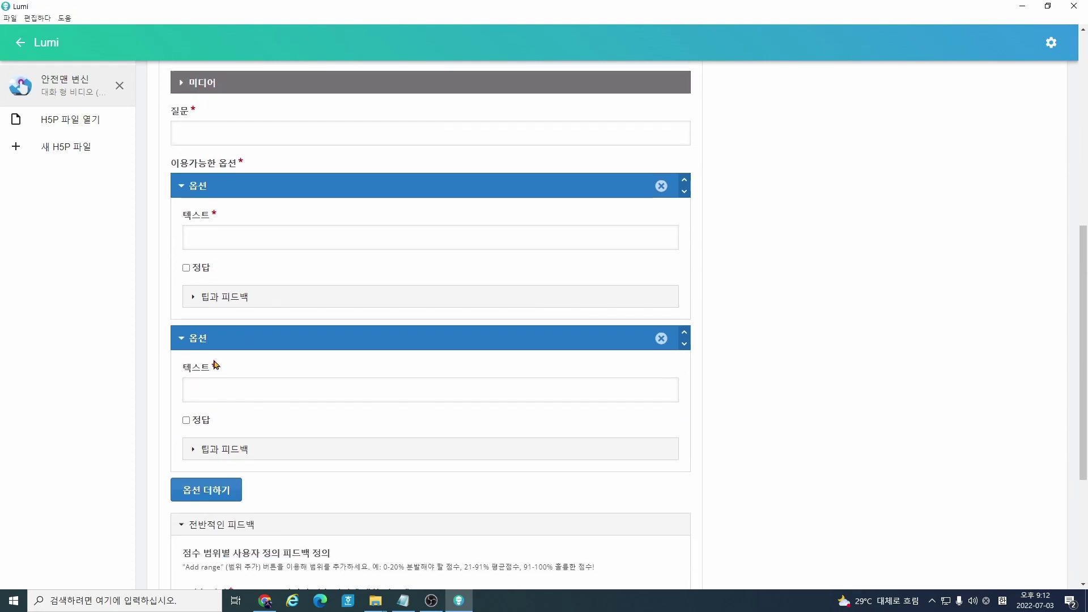
scroll(212, 352, up, 1)
click(238, 247)
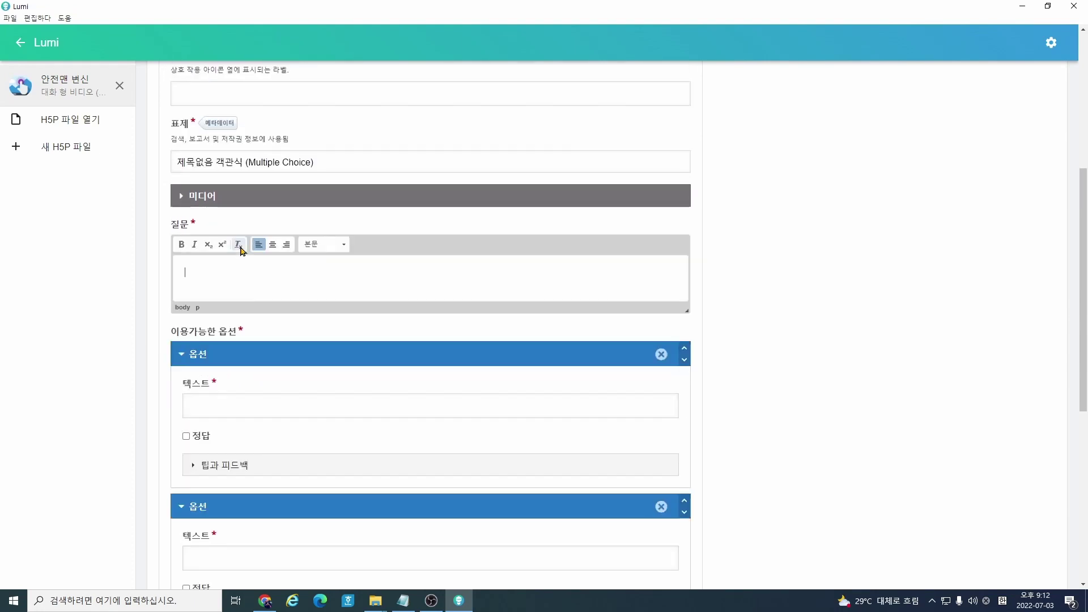
scroll(243, 316, down, 4)
scroll(250, 360, down, 2)
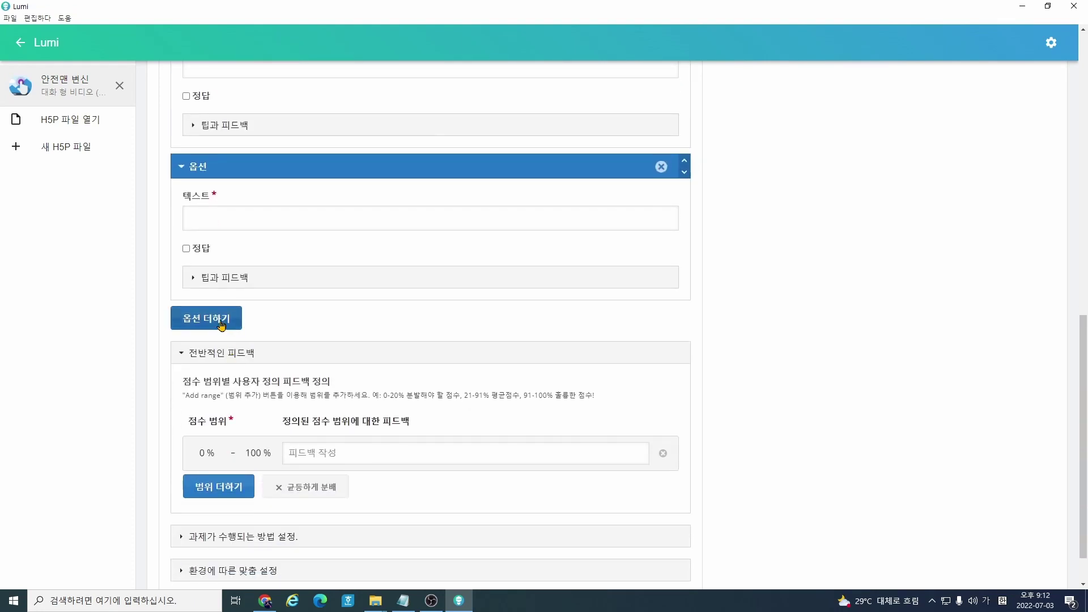
Step: Add further answer options (옵션) to the Multiple Choice interaction and review the extended list
click(206, 318)
click(216, 492)
scroll(286, 482, down, 3)
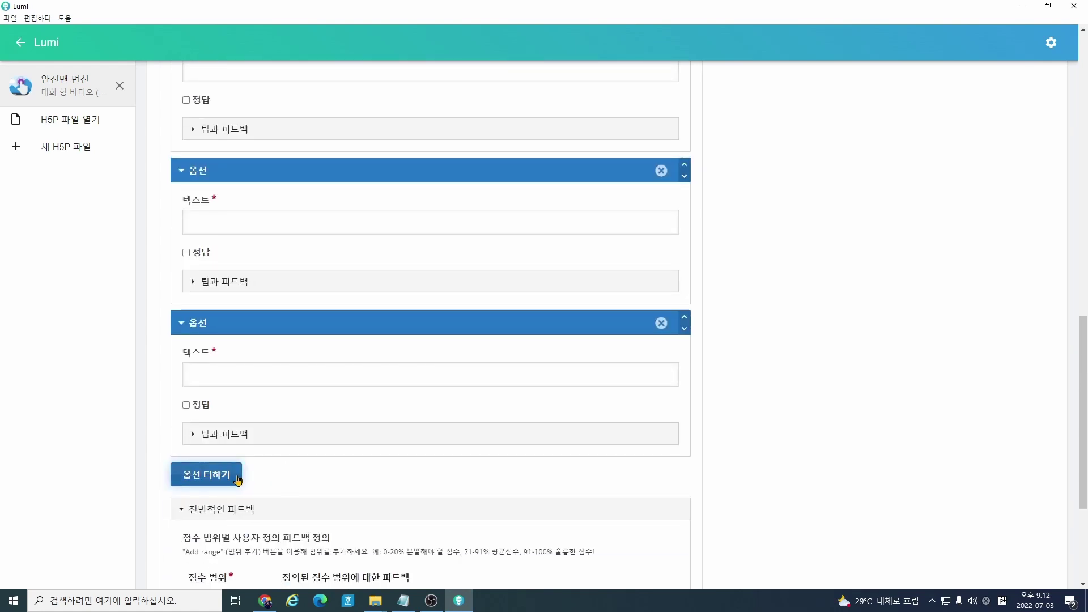
click(216, 474)
scroll(359, 461, down, 3)
click(249, 455)
scroll(244, 454, up, 3)
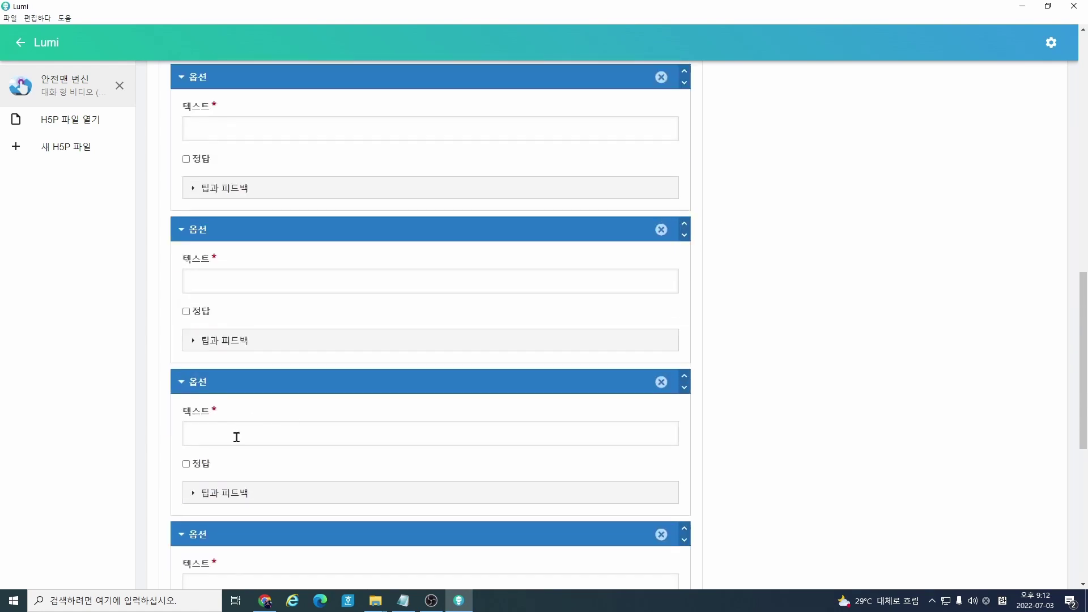
scroll(340, 247, up, 2)
scroll(281, 292, up, 10)
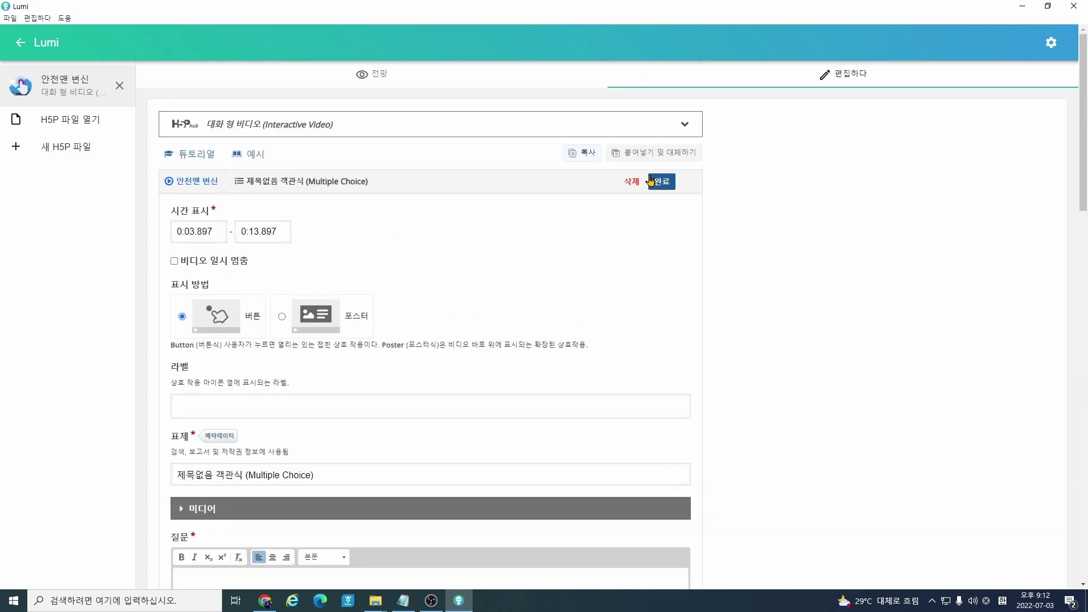
Step: Review the Multiple Choice form once more and delete this interaction from the video
scroll(476, 376, down, 4)
scroll(497, 405, down, 5)
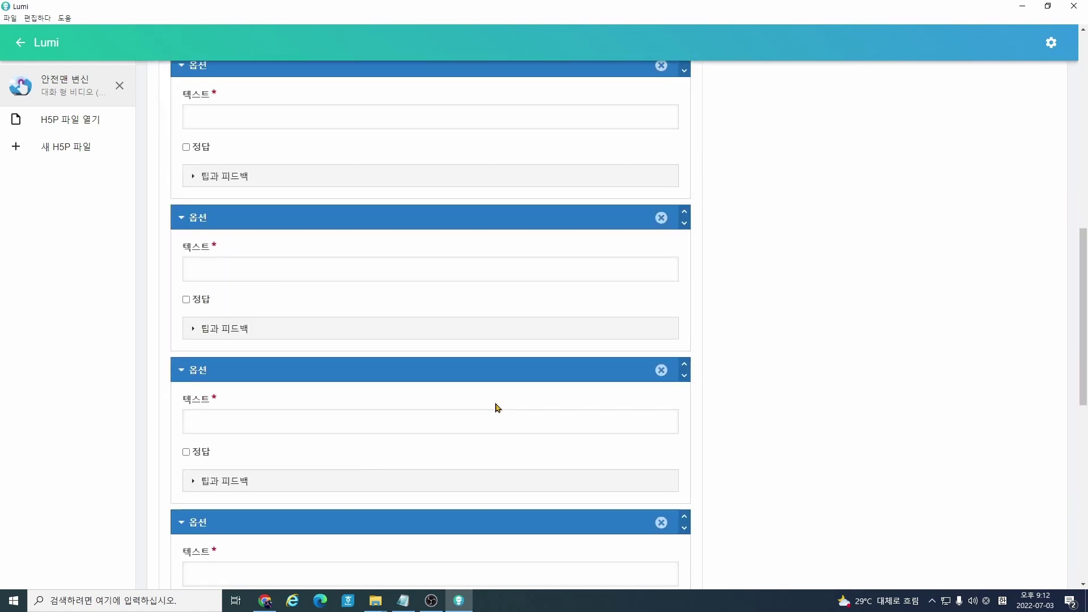
scroll(501, 406, up, 9)
click(632, 181)
click(680, 399)
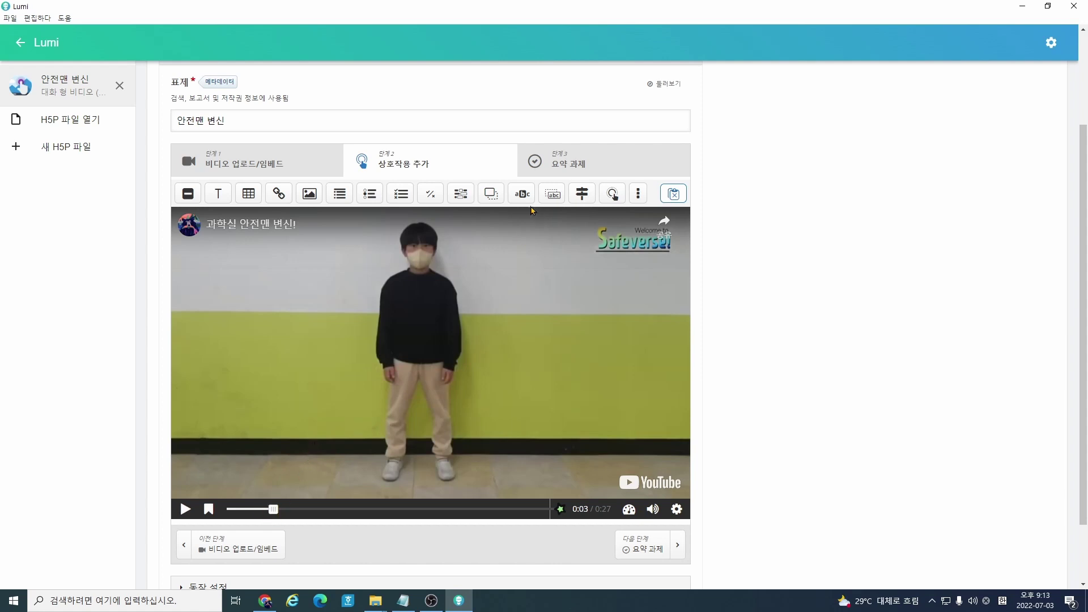
Step: Play the video up to 0:07, pause it and move the playback position back to 0:03
click(184, 510)
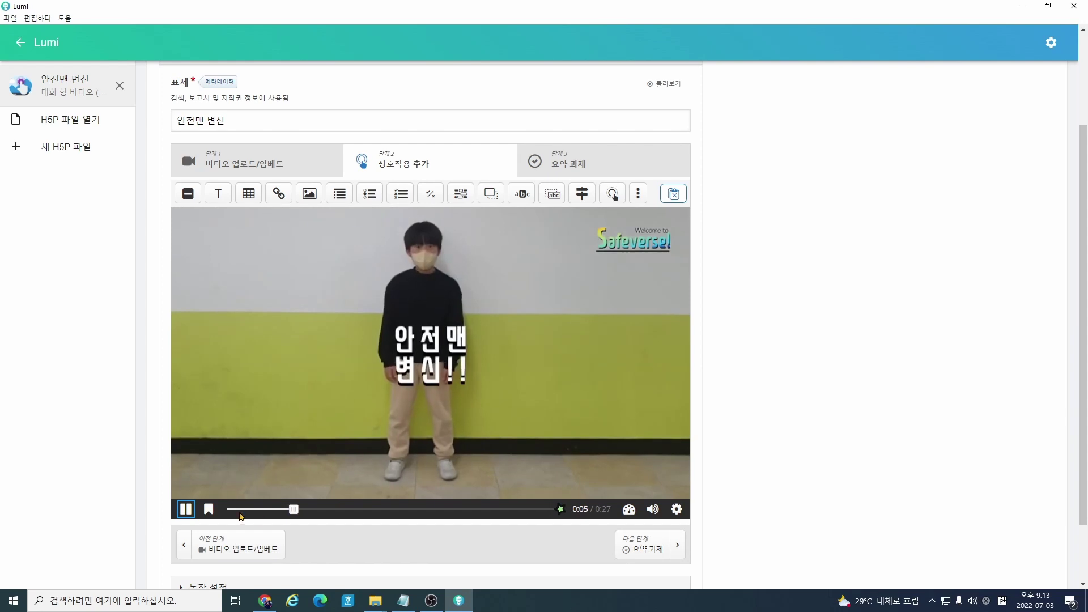
click(185, 509)
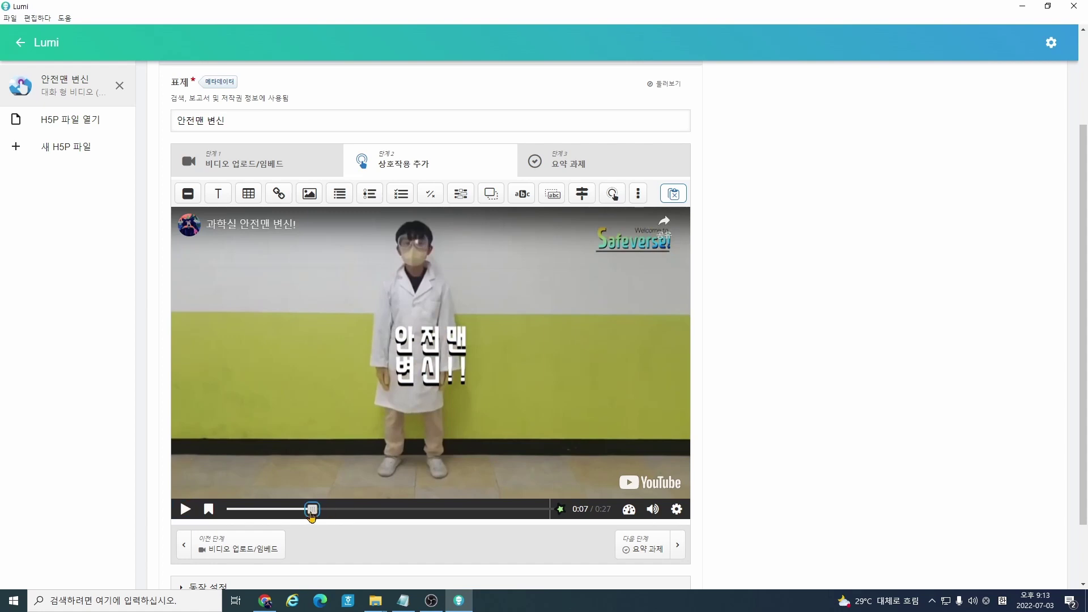
drag(319, 513, 275, 513)
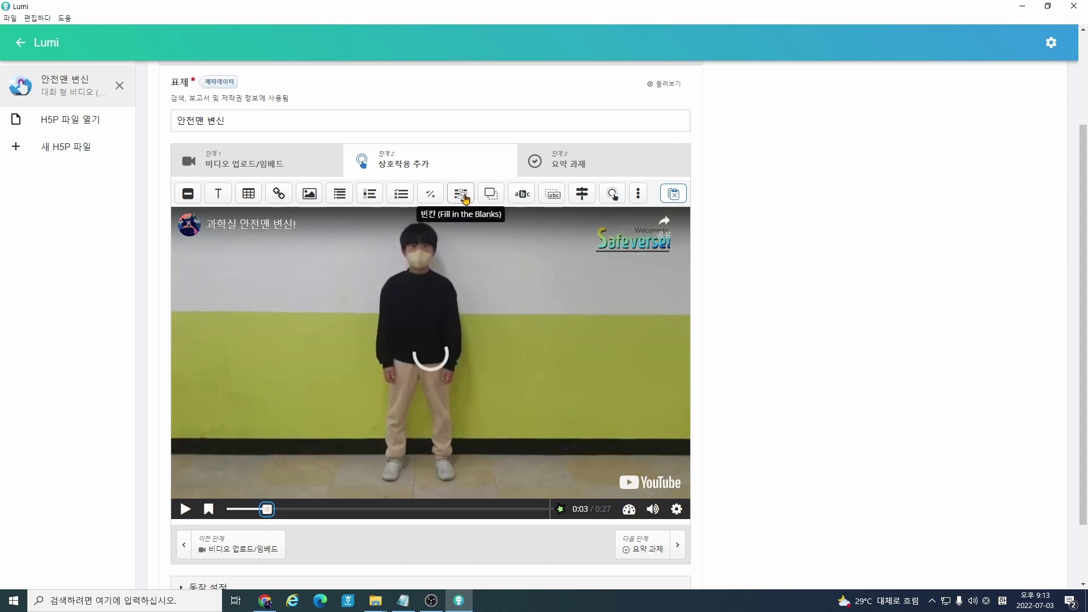
Step: Add a Drag and Drop interaction at 0:03 and set its label to "다음중 안전맨이 착용한 복장이 아닌것은?"
click(497, 195)
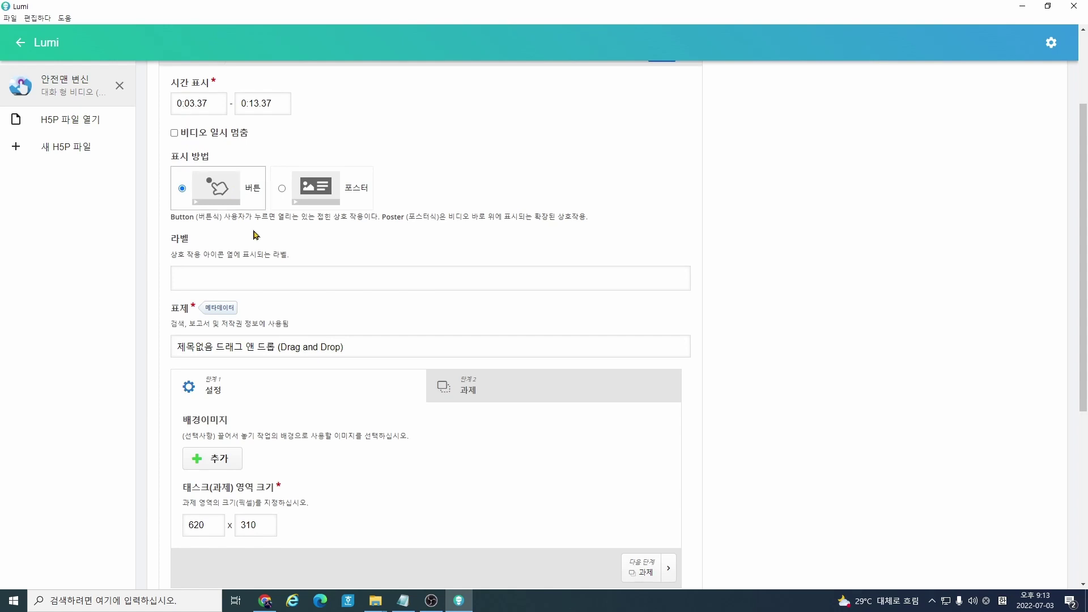
click(238, 278)
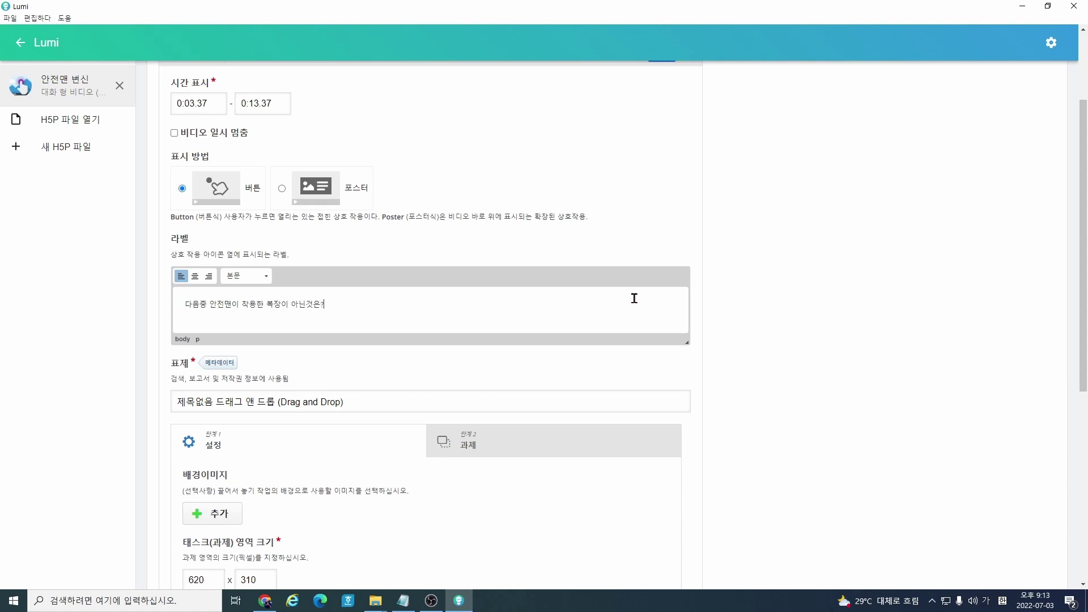
scroll(329, 324, down, 4)
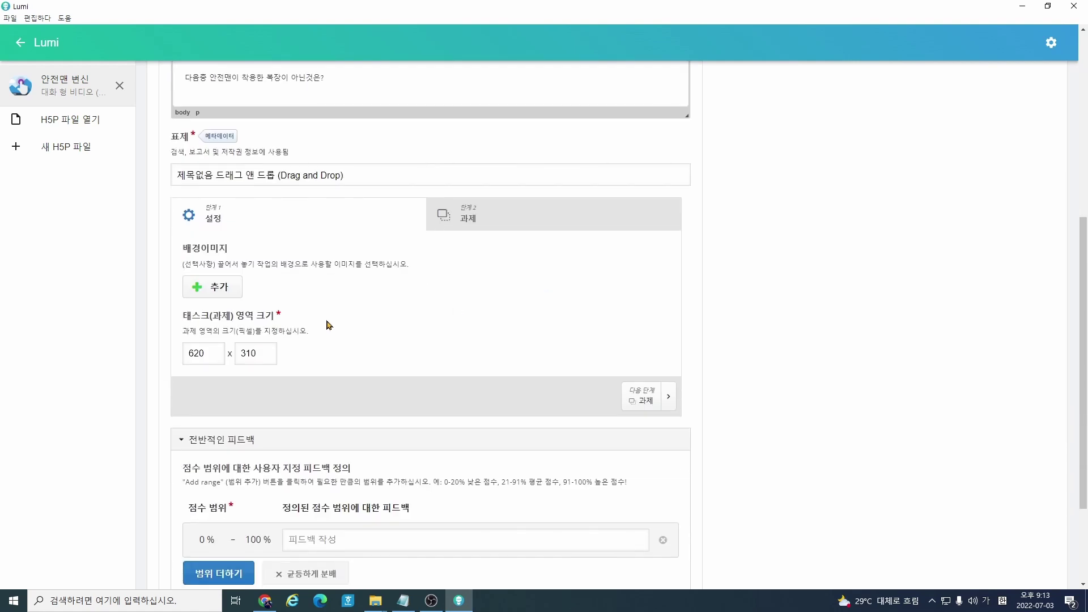
scroll(323, 260, up, 1)
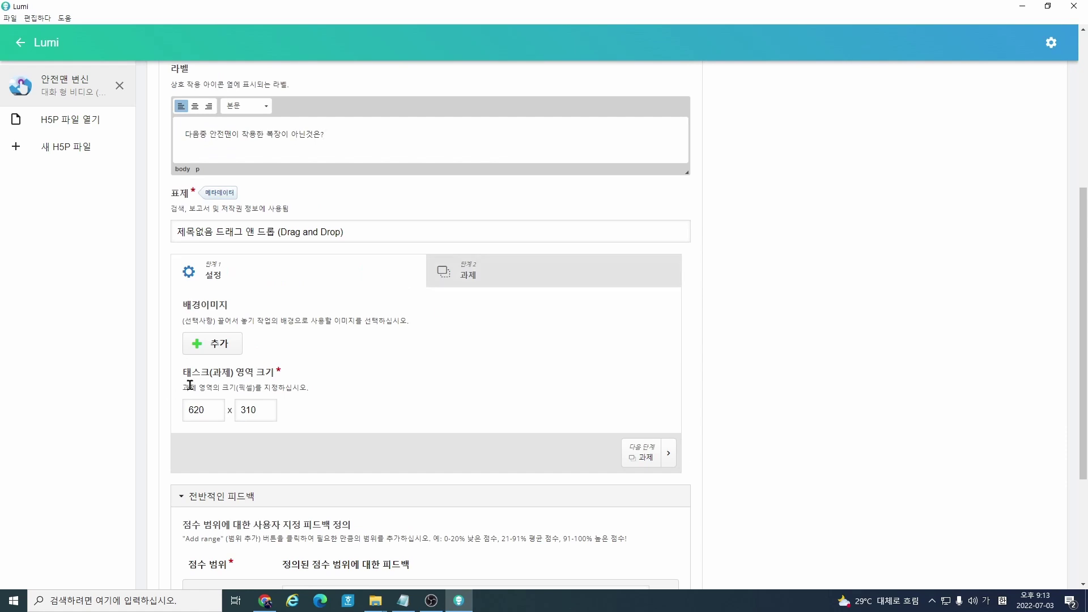
Step: Review the Drag and Drop settings and add a drop zone labelled "정답존" to its task area
click(470, 275)
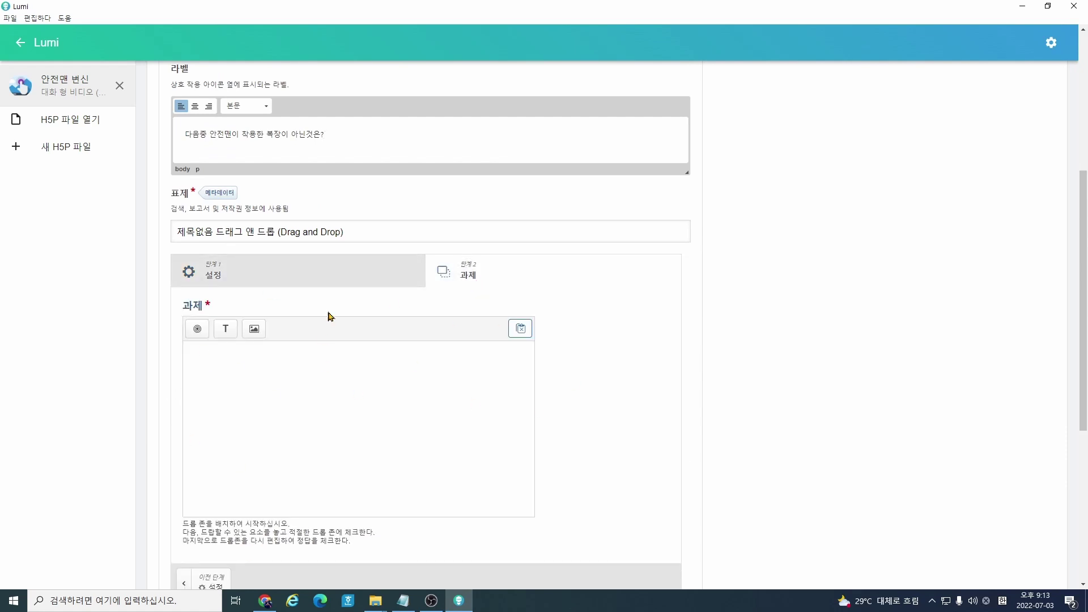
click(292, 279)
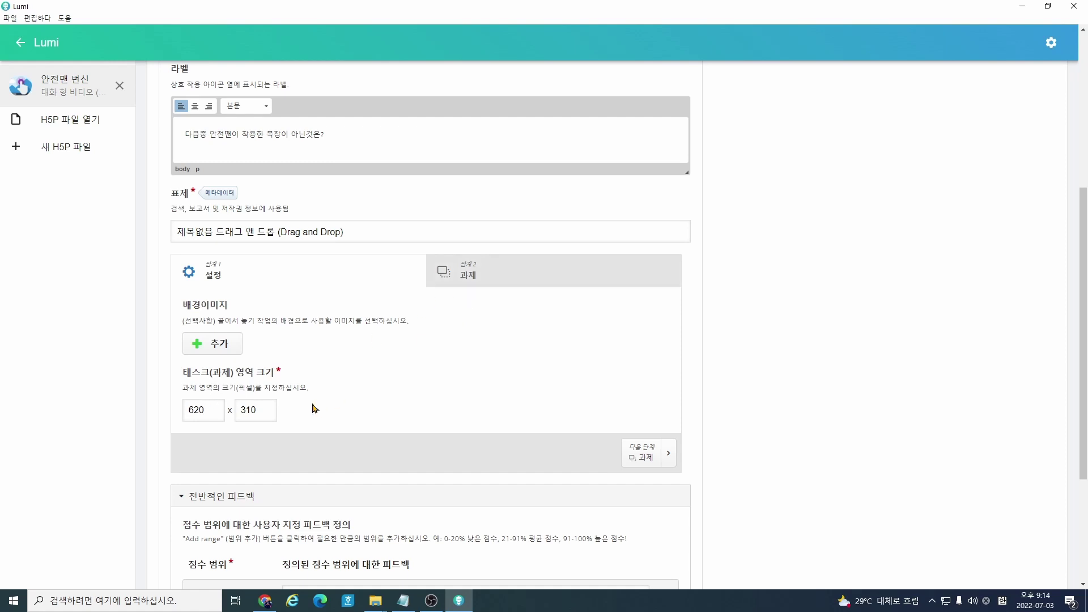
click(487, 282)
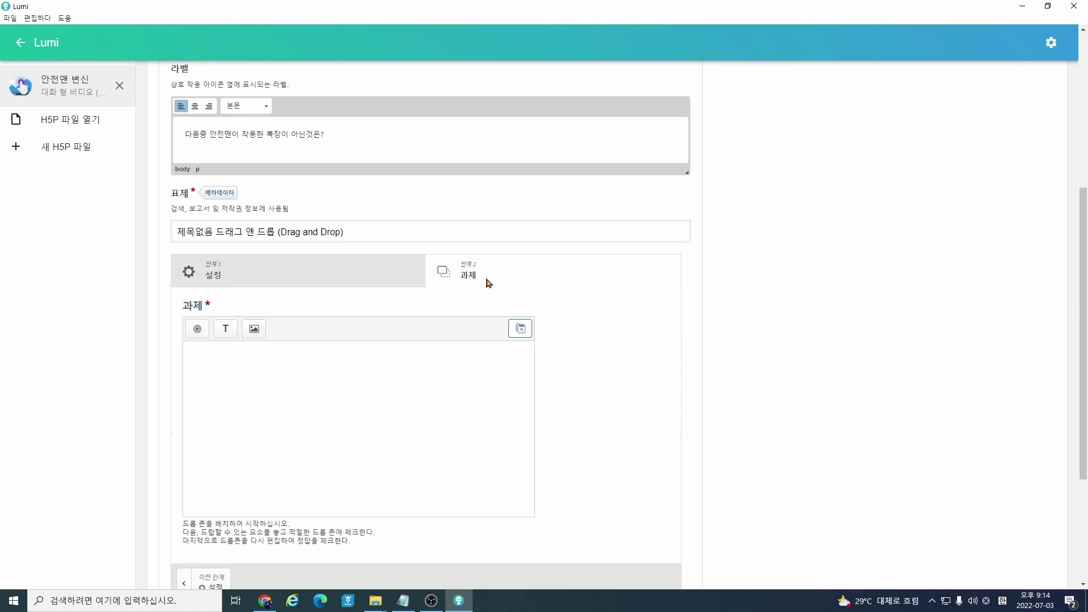
click(197, 330)
click(276, 351)
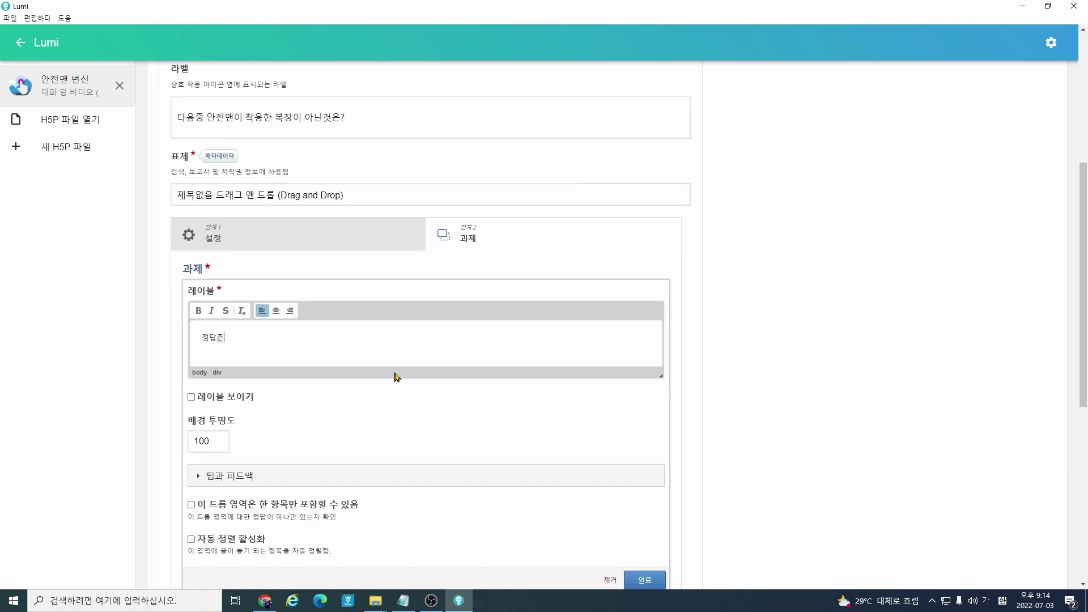
scroll(626, 463, down, 2)
click(644, 467)
Step: Enlarge the 정답존 drop zone to about 140 × 100 and enable showing its label
click(371, 287)
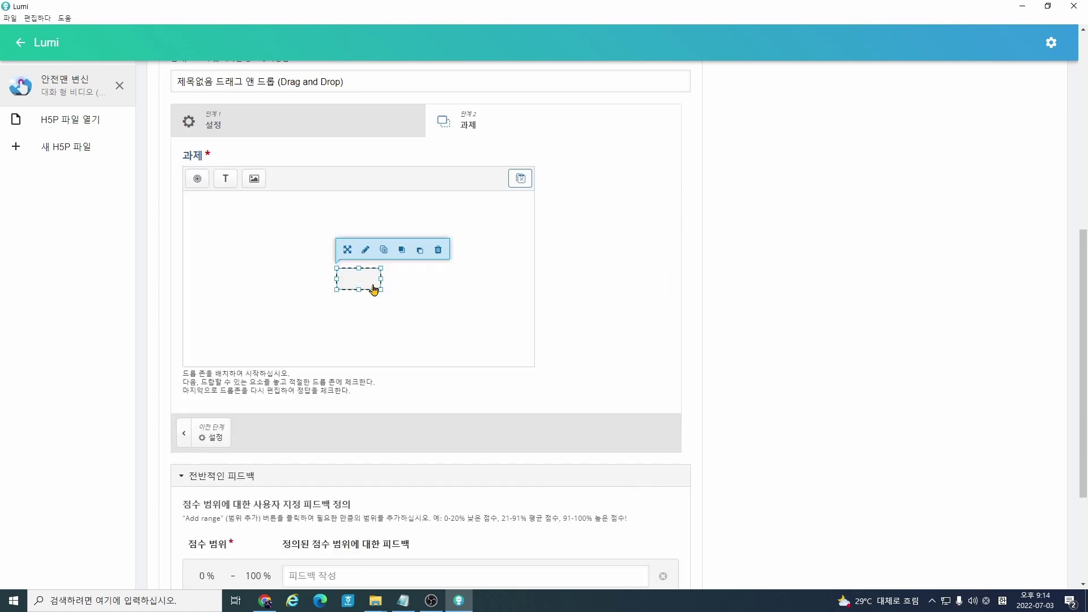
mouse_move(380, 289)
mouse_down()
mouse_move(415, 321)
mouse_move(359, 267)
mouse_move(365, 286)
mouse_up()
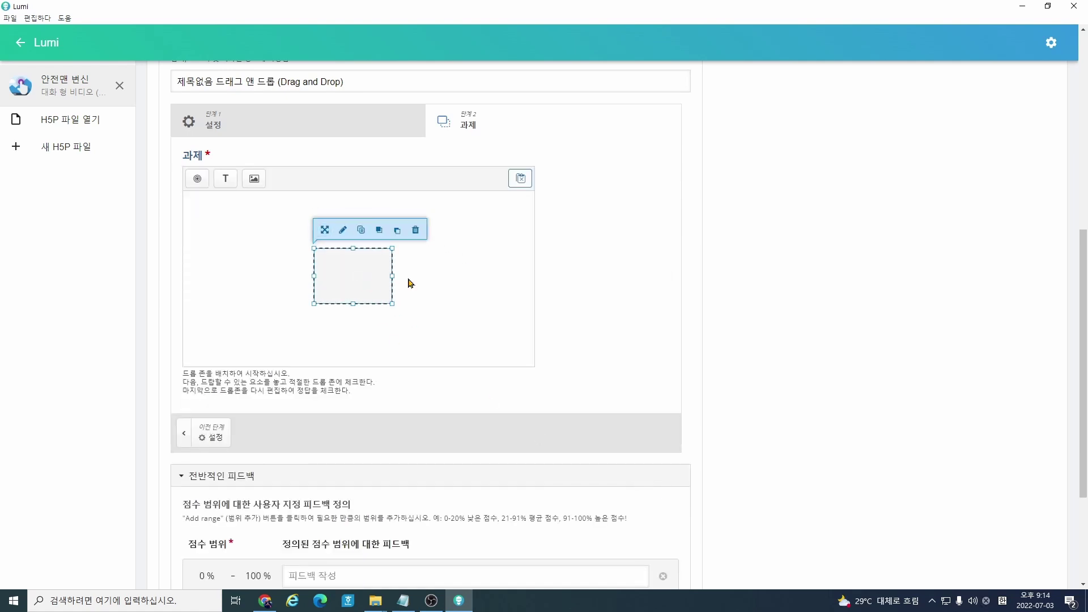
double_click(351, 274)
click(215, 230)
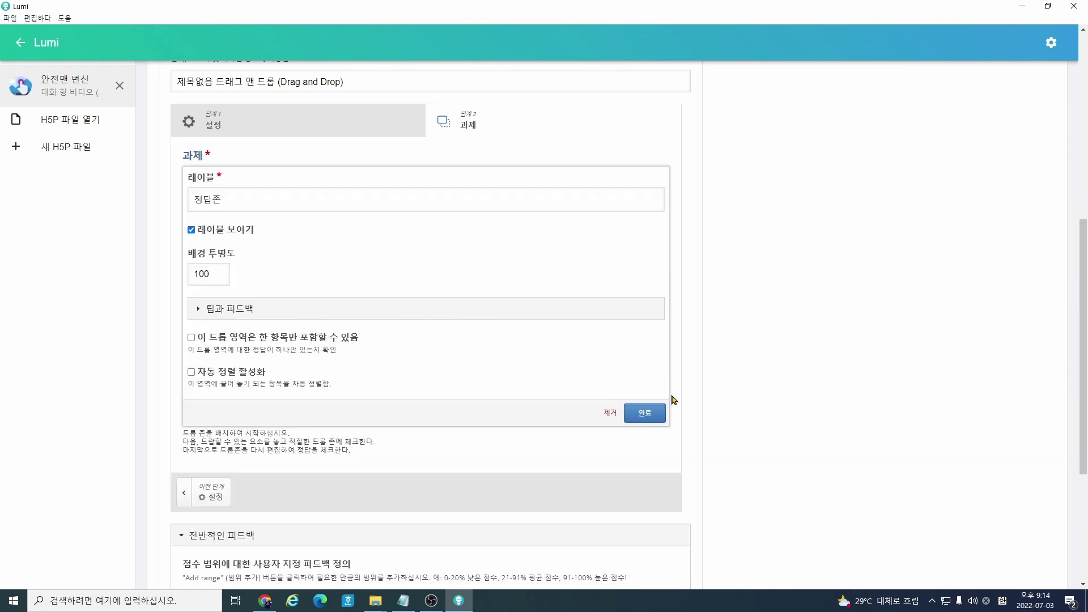
click(645, 413)
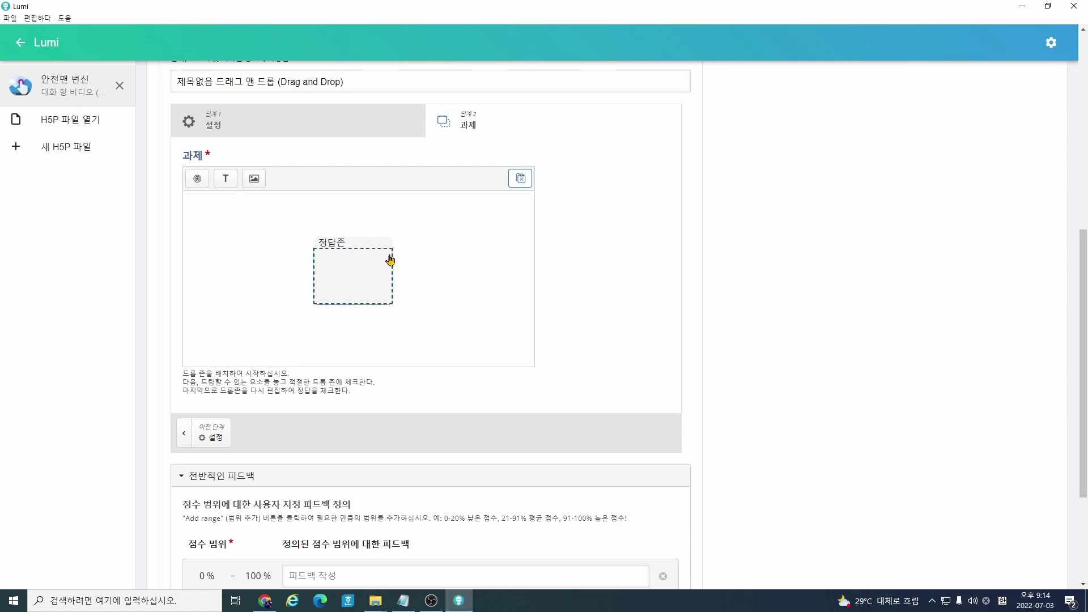
Step: Add a text element reading "안전복" to the task and place it to the left of the 정답존 drop zone
click(232, 180)
click(292, 200)
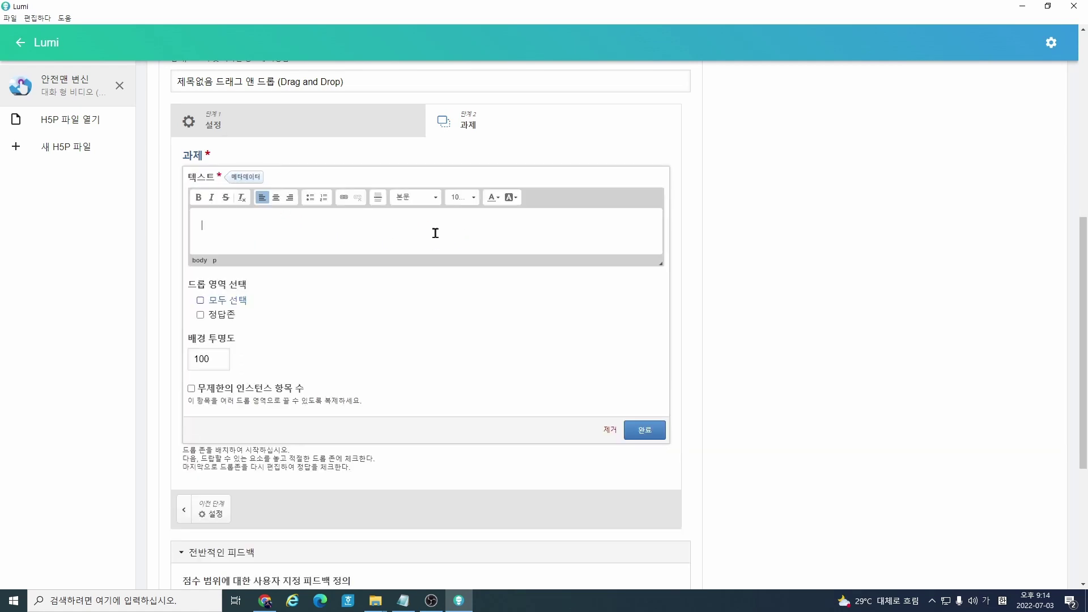
text(안전맨)
click(645, 431)
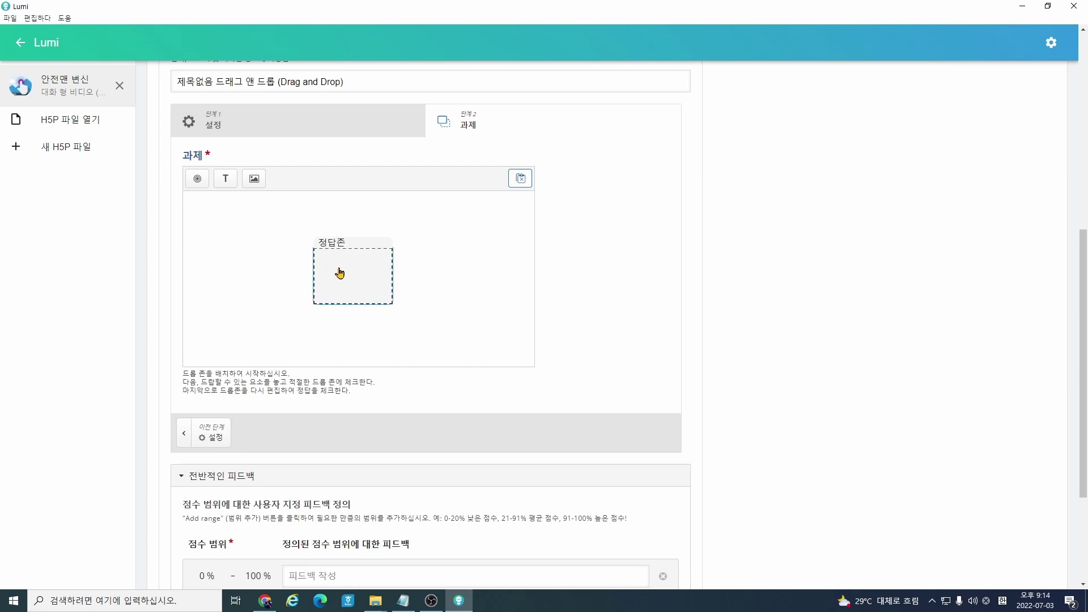
drag(340, 271, 263, 250)
drag(414, 275, 340, 264)
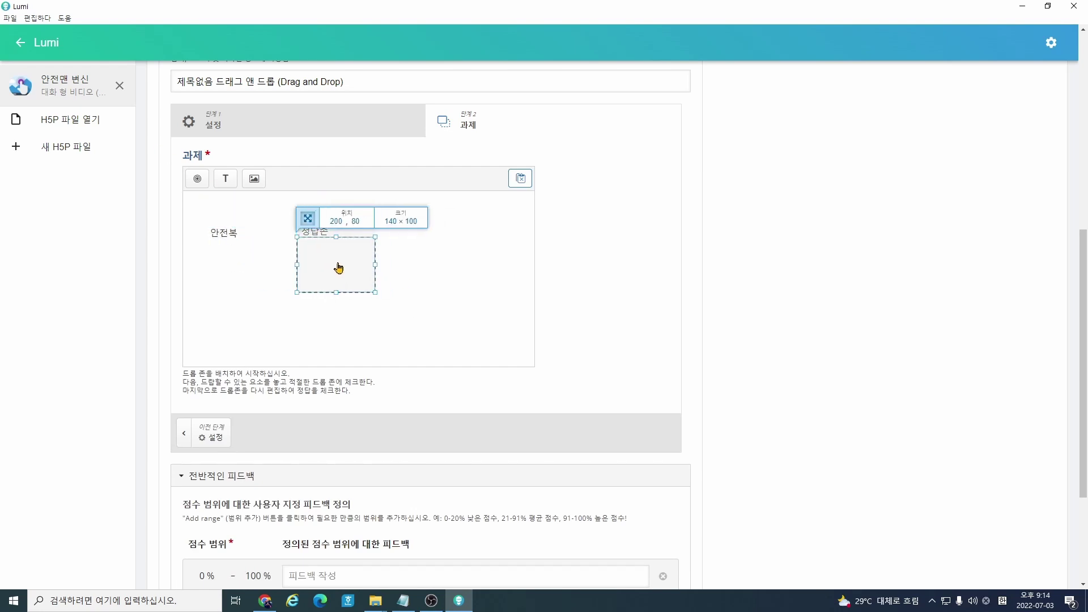
Step: Adjust the spacing between 안전복 and the drop zone, and assign 정답존 as the drop zone for 안전복
click(233, 236)
drag(233, 236, 250, 236)
mouse_move(354, 277)
mouse_down()
mouse_move(373, 283)
mouse_move(362, 273)
mouse_up()
click(247, 242)
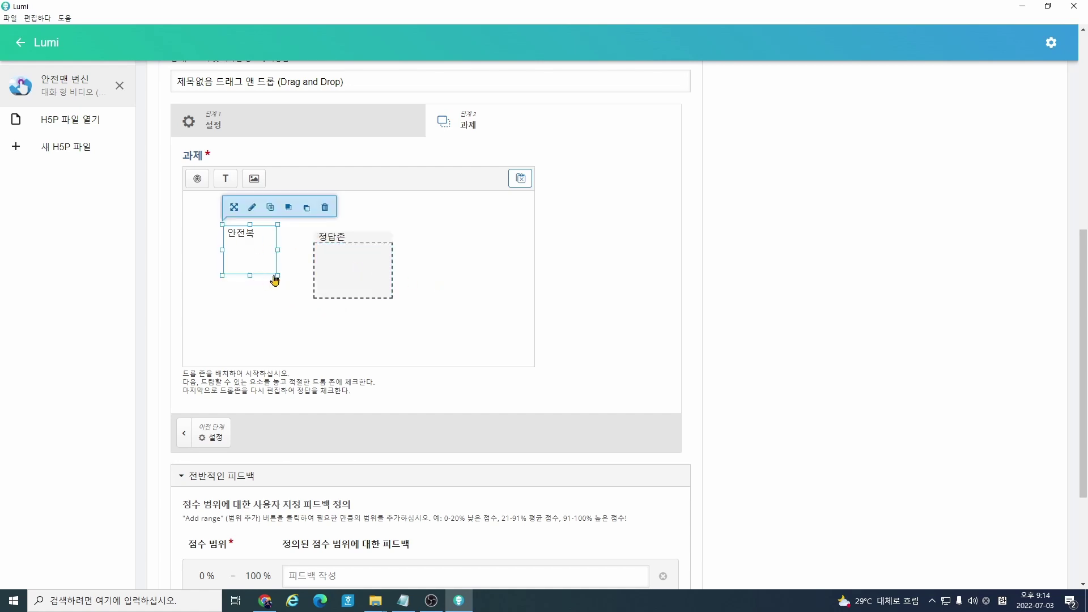
double_click(243, 237)
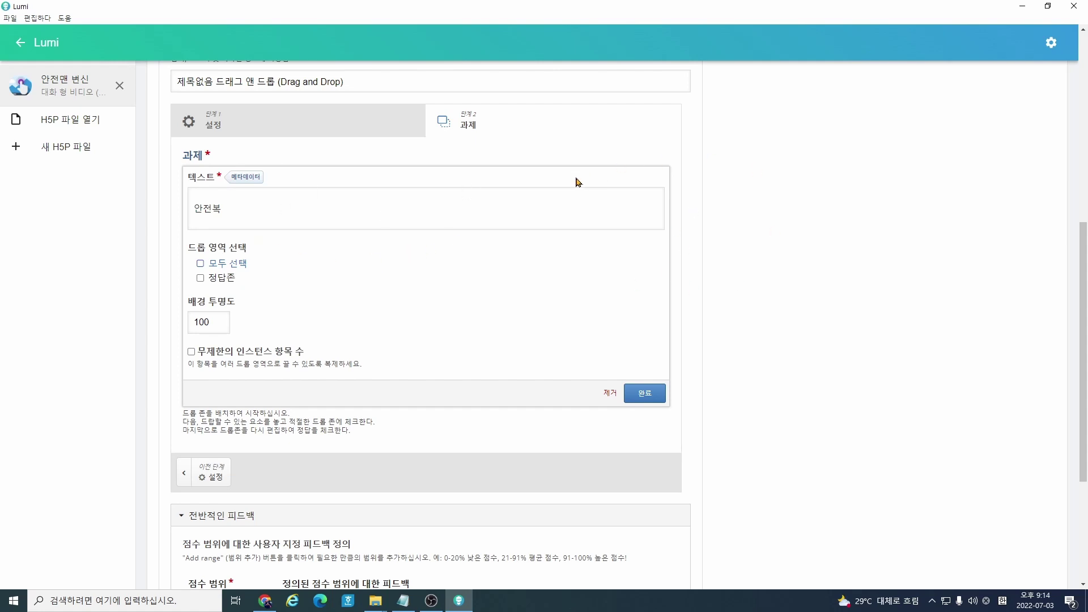
click(200, 278)
click(645, 394)
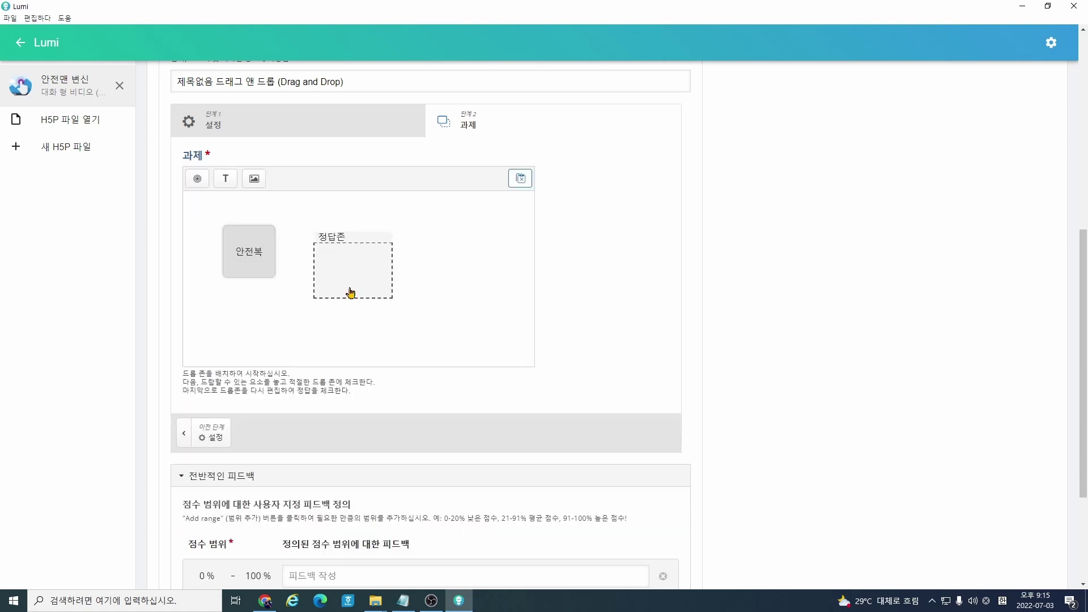
Step: Add a text element reading "안전화", about 96 × 88, below 안전복 and move the 정답존 drop zone closer to the texts
click(242, 267)
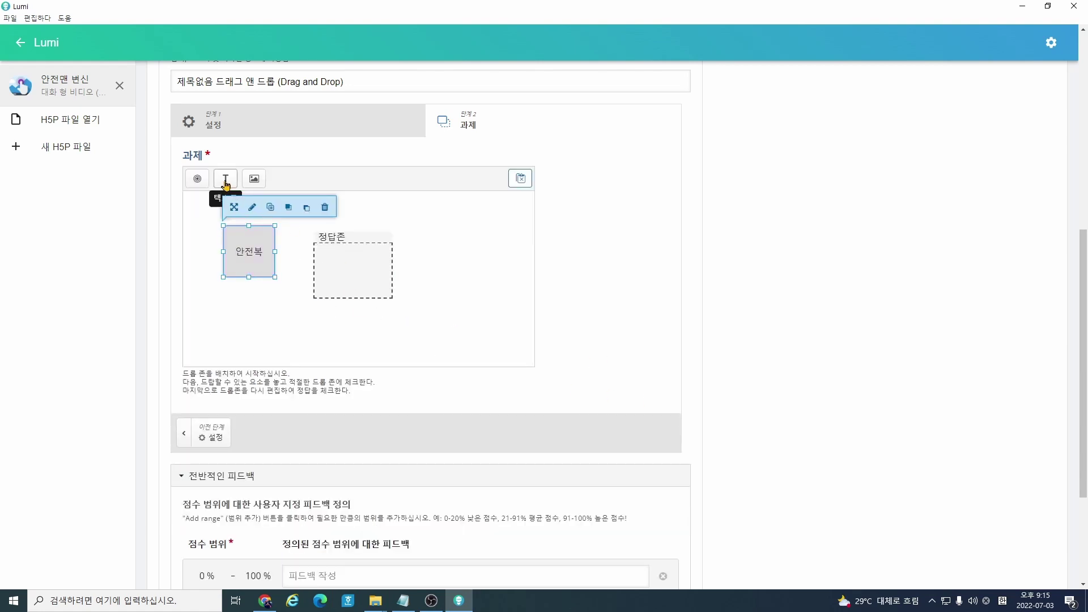
click(252, 207)
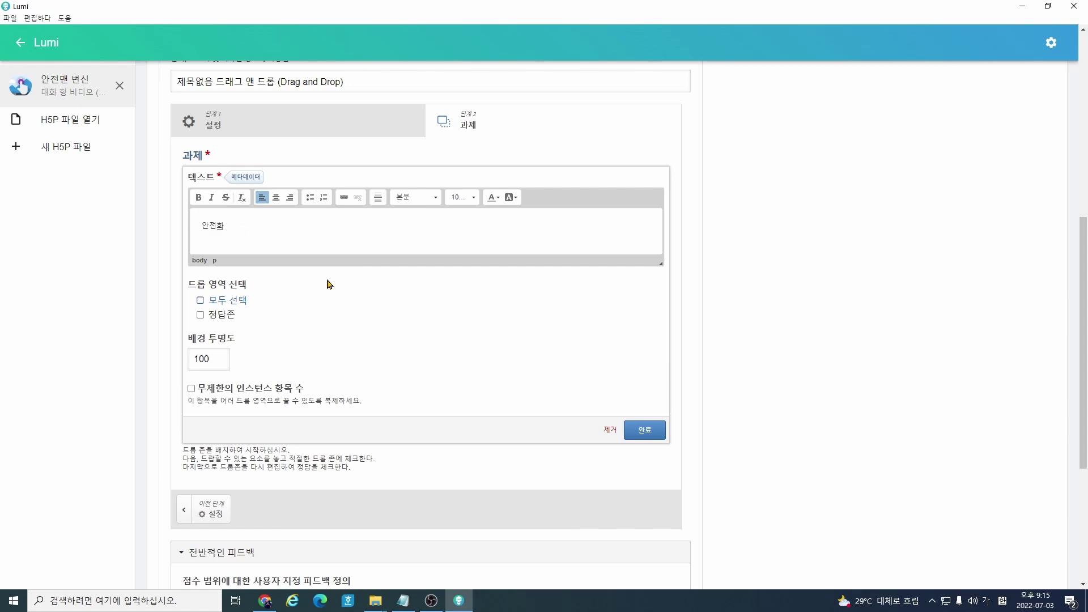
click(645, 435)
drag(326, 253, 249, 311)
click(358, 265)
drag(408, 289, 313, 273)
click(242, 304)
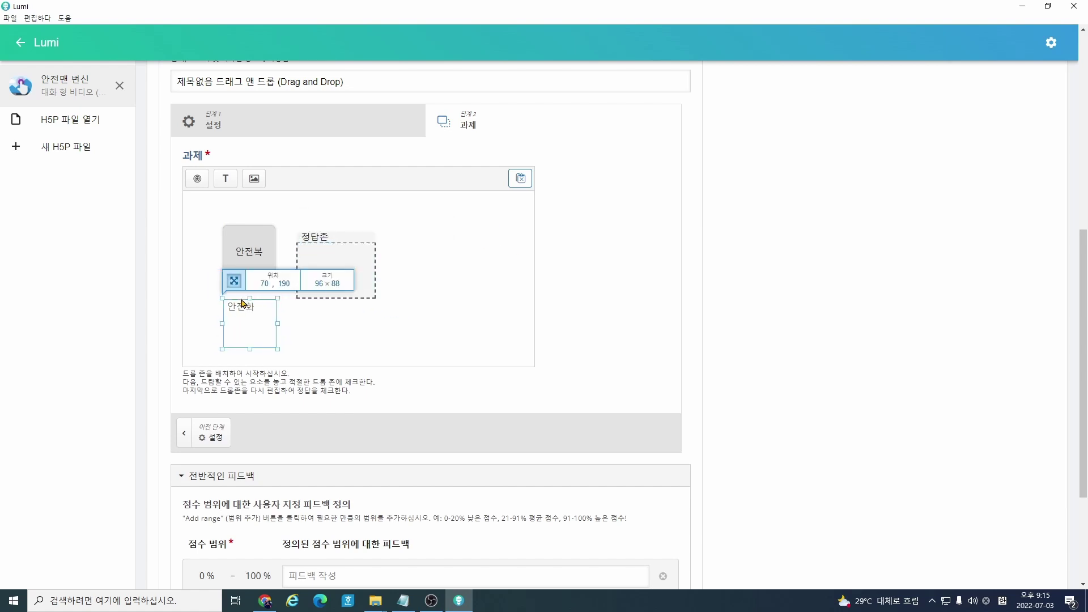
Step: Shrink the 안전복 text element to a compact box around its text
click(328, 323)
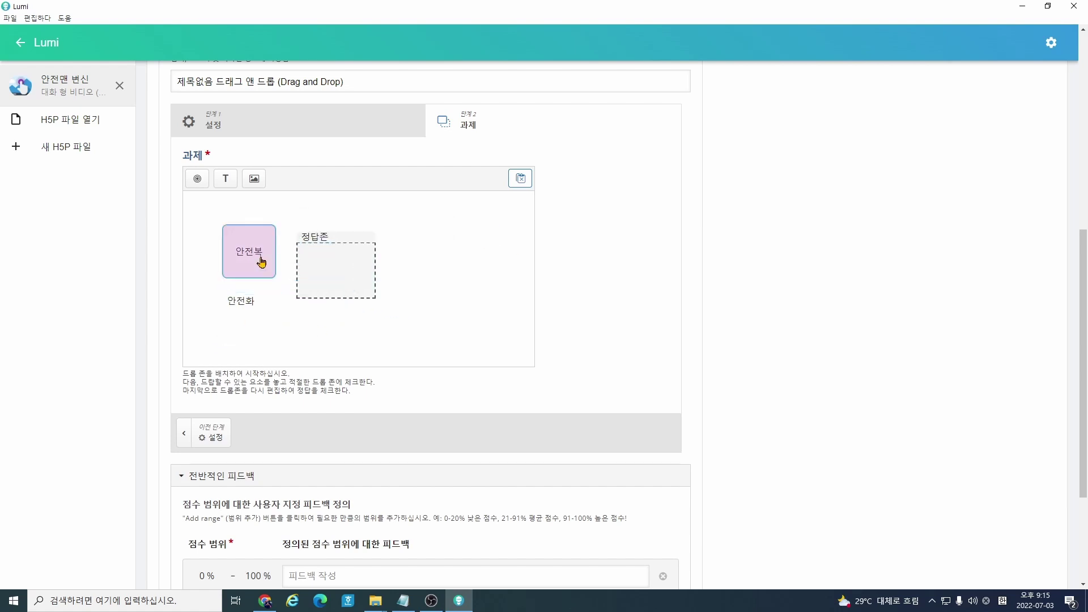
click(267, 267)
drag(274, 279, 268, 254)
Step: Assign 정답존 as the drop zone for 안전화 and shrink its box to match 안전복
click(245, 309)
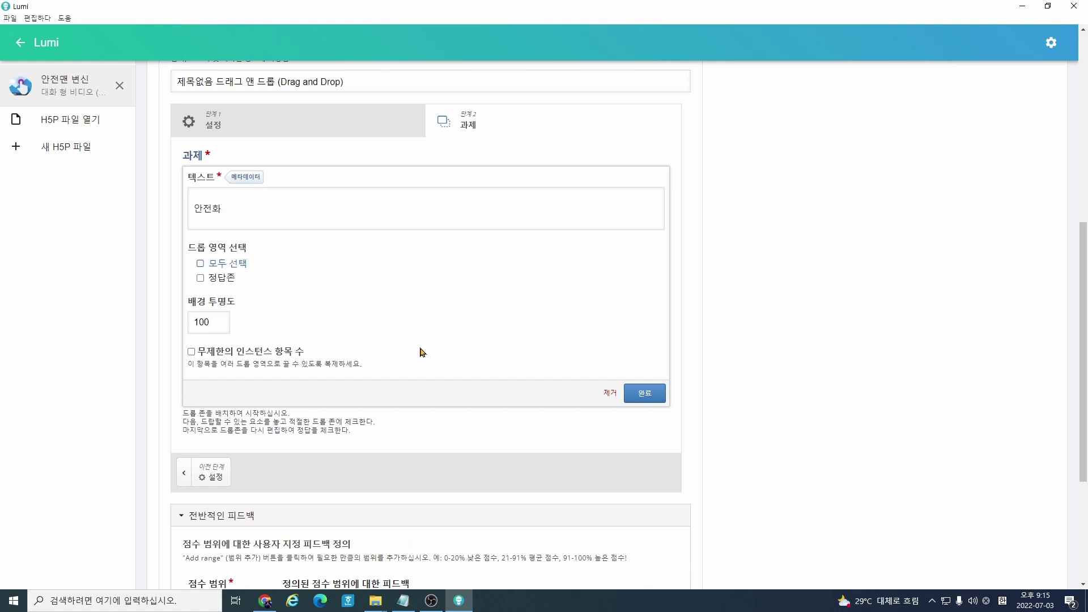
click(201, 278)
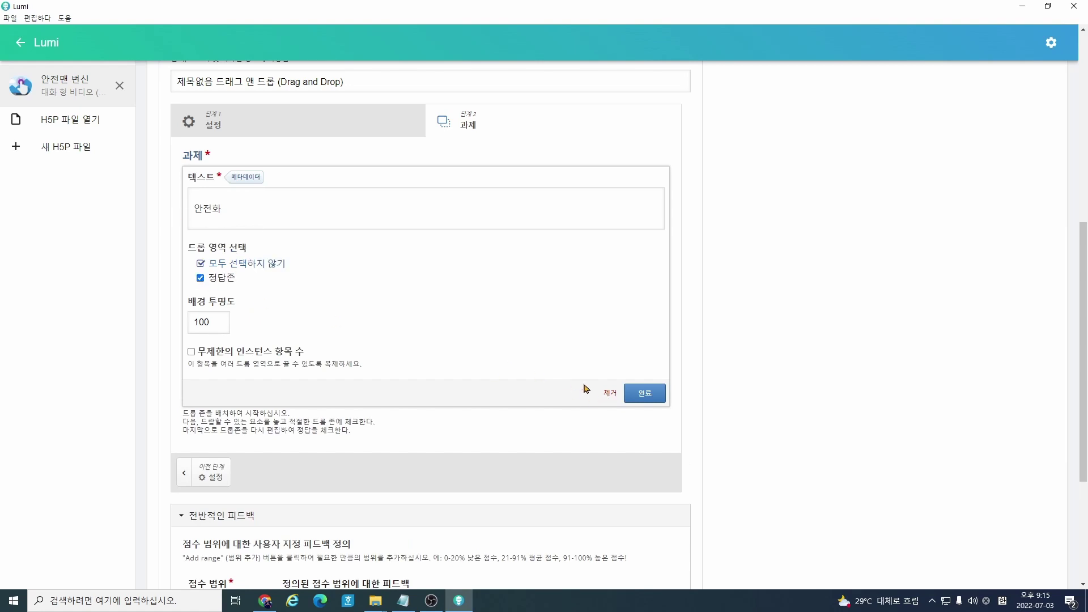
click(655, 398)
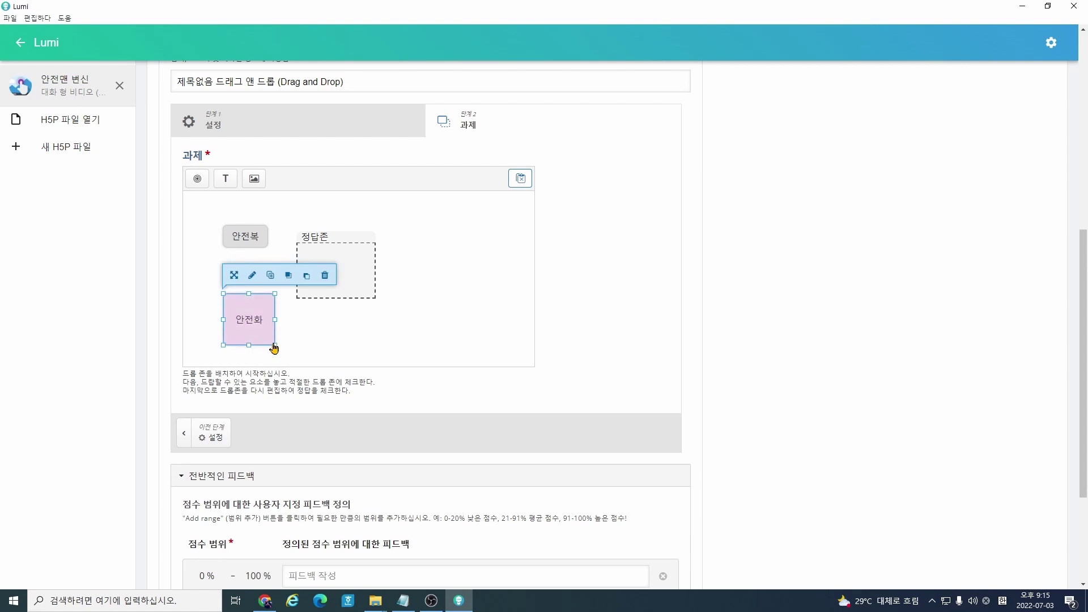
drag(275, 348, 269, 321)
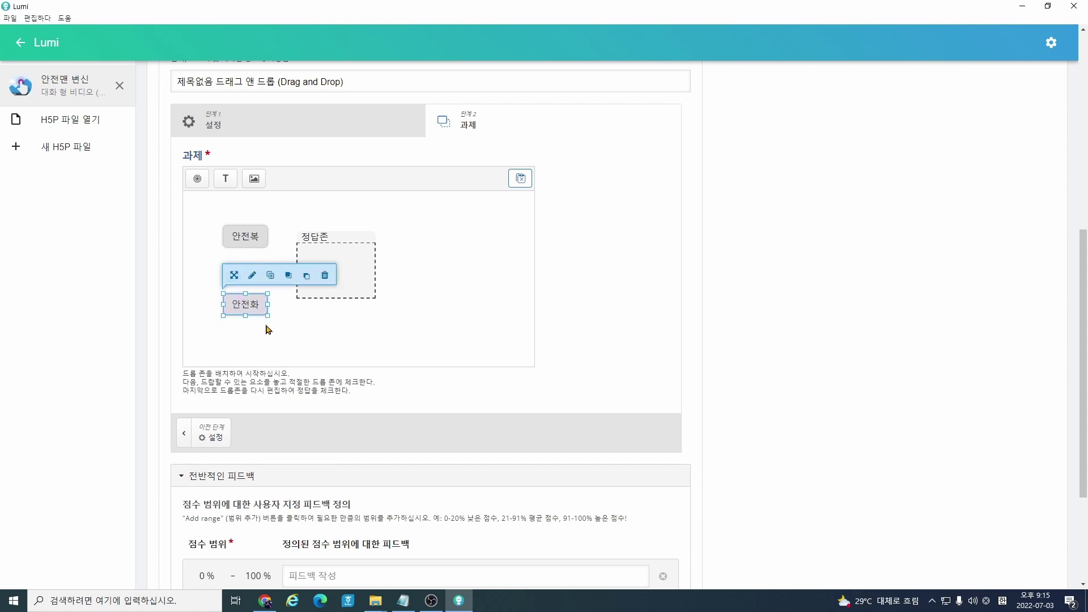
click(353, 332)
Step: Add a compact text element reading "보안경", assign it to the 정답존 drop zone, and place it to the zone's upper right
click(226, 178)
click(272, 208)
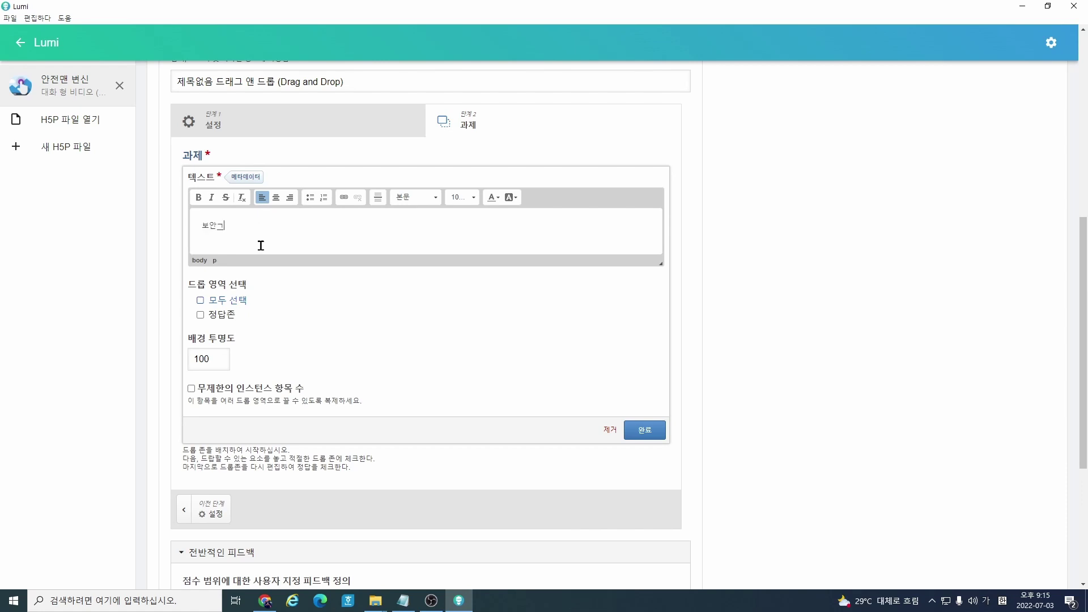
click(218, 301)
click(641, 429)
drag(383, 306, 439, 243)
click(448, 266)
Step: Nudge the 정답존 drop zone slightly right so it sits between the text elements
drag(339, 278, 345, 277)
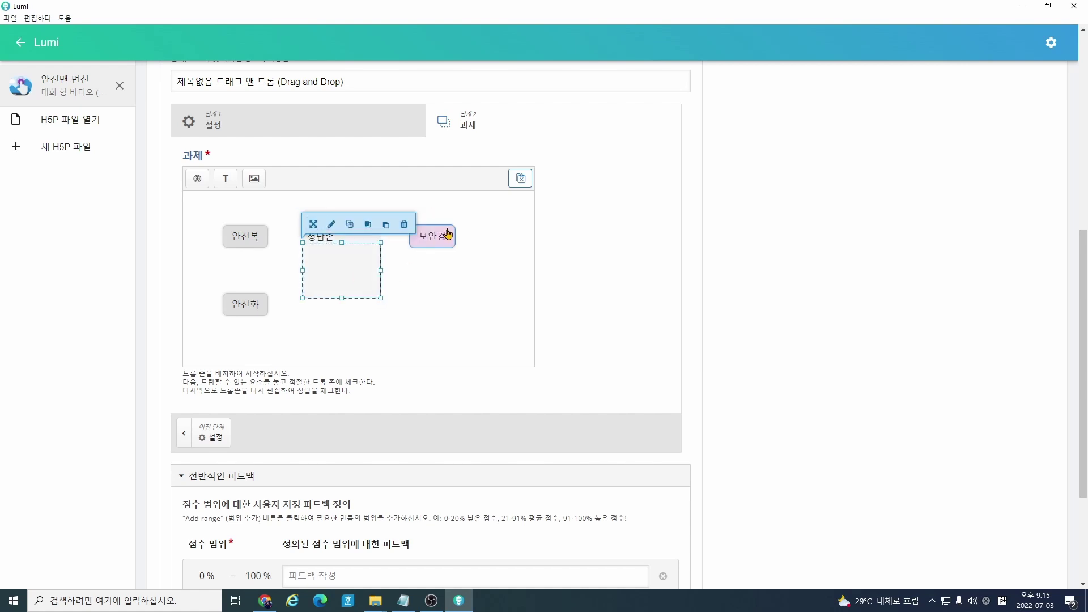
click(245, 235)
click(245, 304)
click(295, 235)
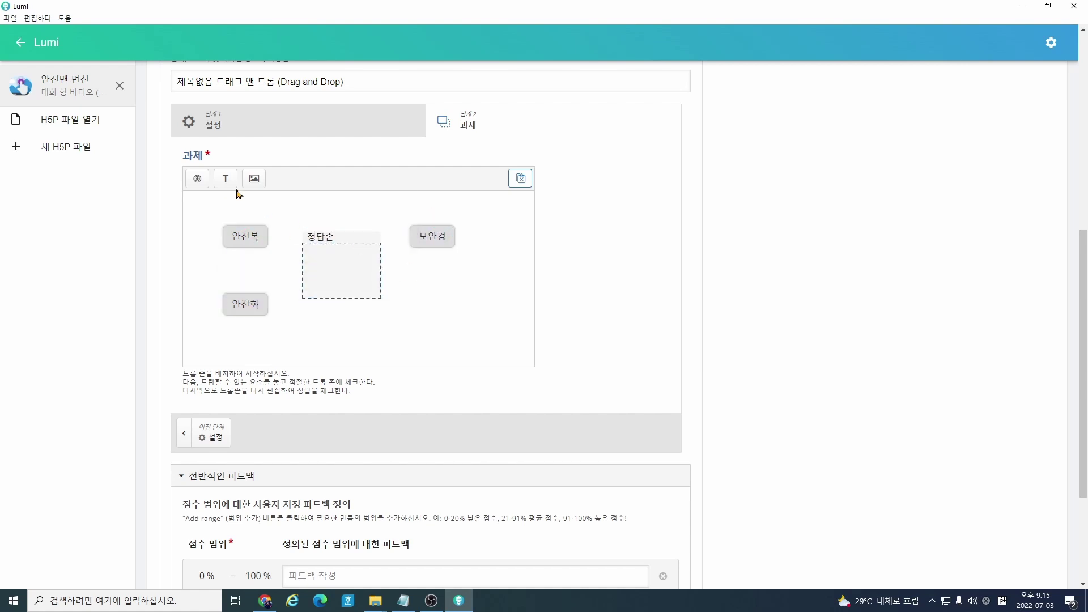
Step: Add a text element reading "안전모", assign it to the 정답존 drop zone, and place it below 보안경
click(226, 179)
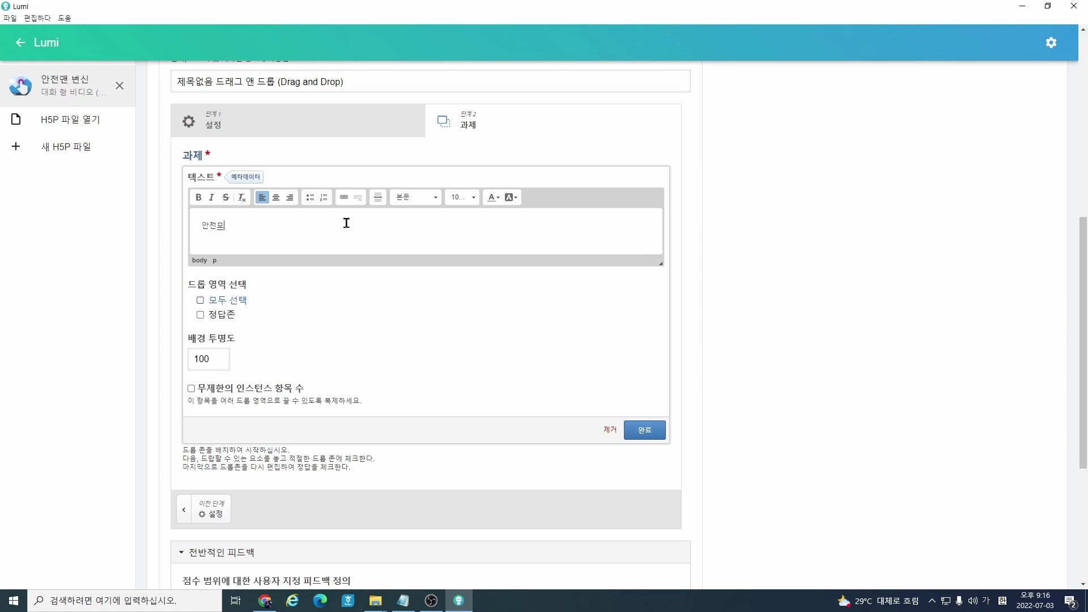
click(200, 300)
click(645, 430)
click(365, 307)
drag(357, 307, 433, 301)
Step: Add a text element reading "산소마스크", assign it to 정답존, shrink it, and place it below the drop zone
double_click(433, 301)
text(산소마술)
click(201, 315)
click(645, 430)
click(368, 303)
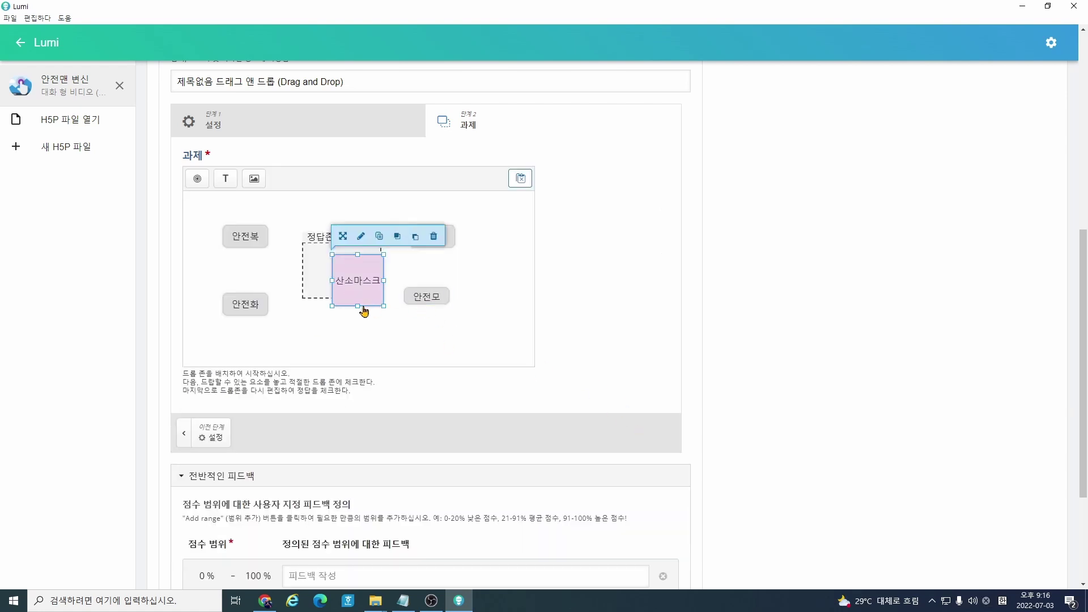
drag(359, 306, 363, 329)
click(508, 285)
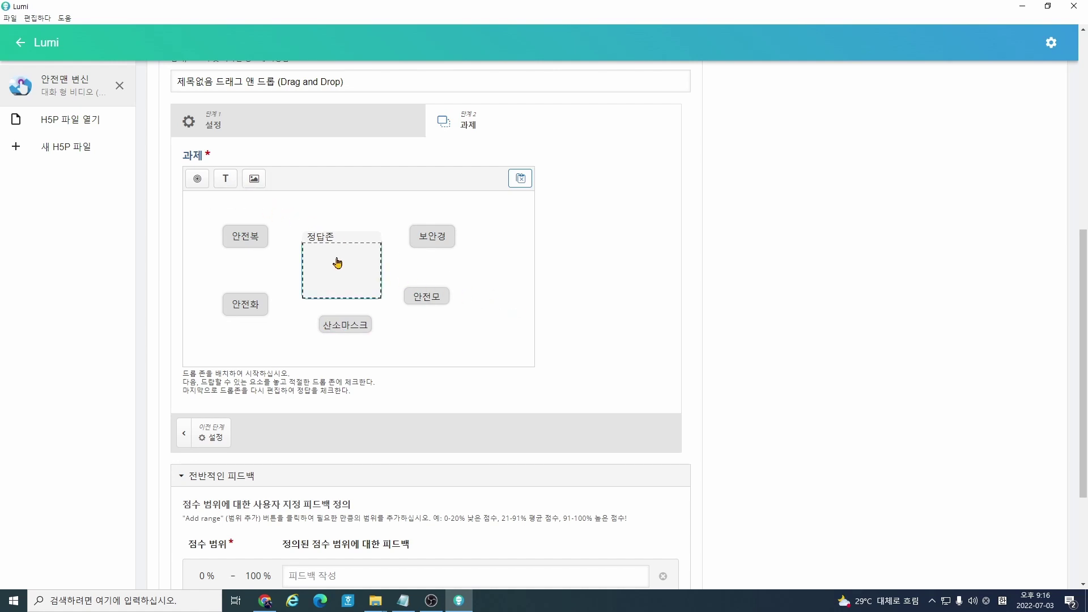
Step: Set 안전모 and 산소마스크 as the correct elements of the 정답존 drop zone
double_click(356, 275)
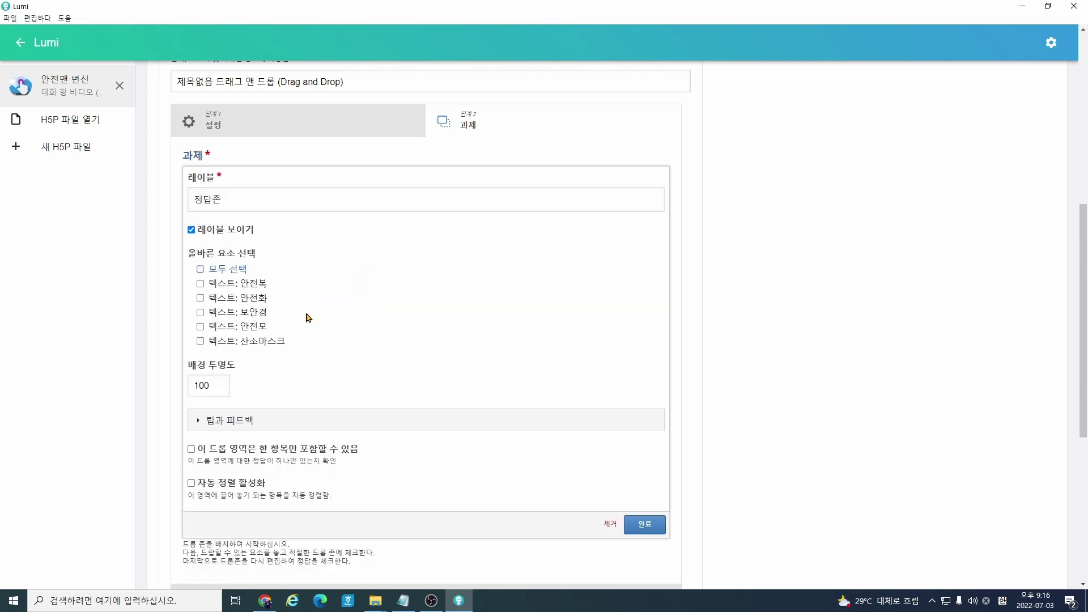
click(200, 327)
click(646, 527)
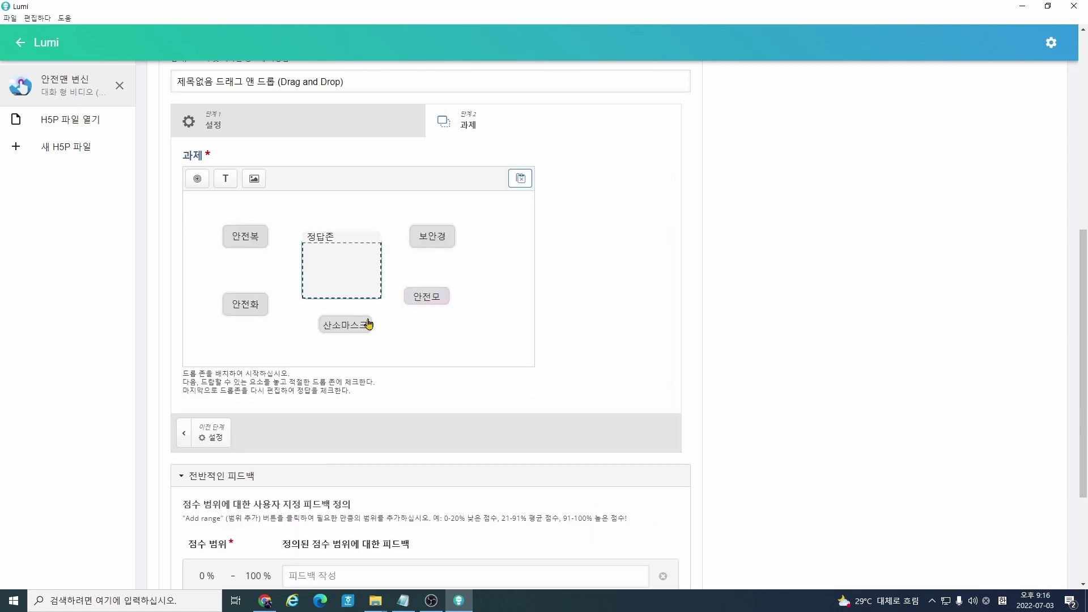
Step: Finish the Drag and Drop interaction and return to the interactive video editor
scroll(397, 352, up, 5)
scroll(369, 370, down, 3)
scroll(255, 338, up, 5)
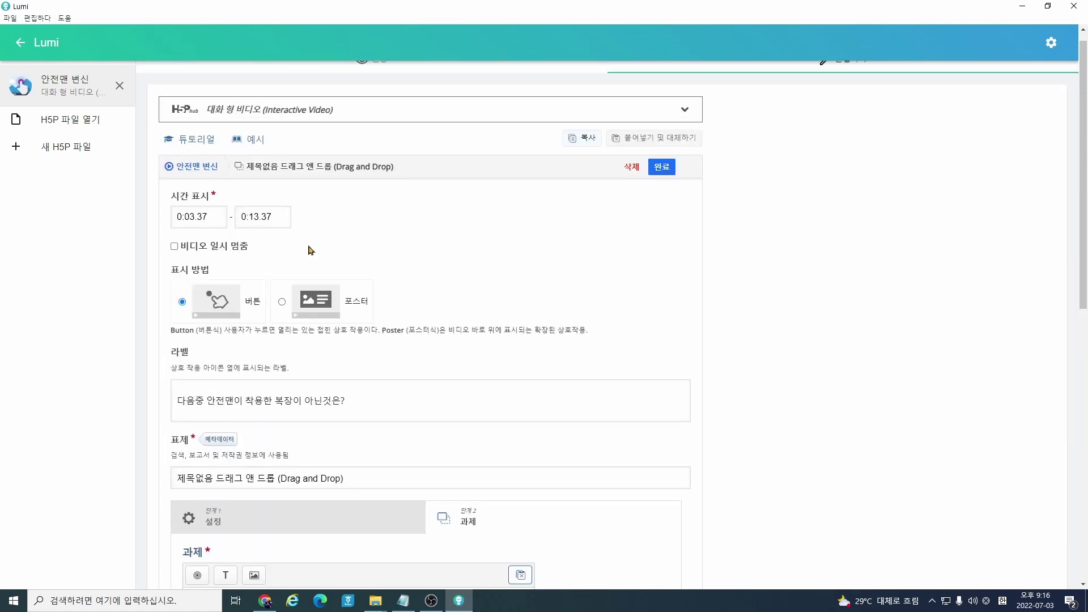
click(646, 169)
scroll(401, 170, up, 3)
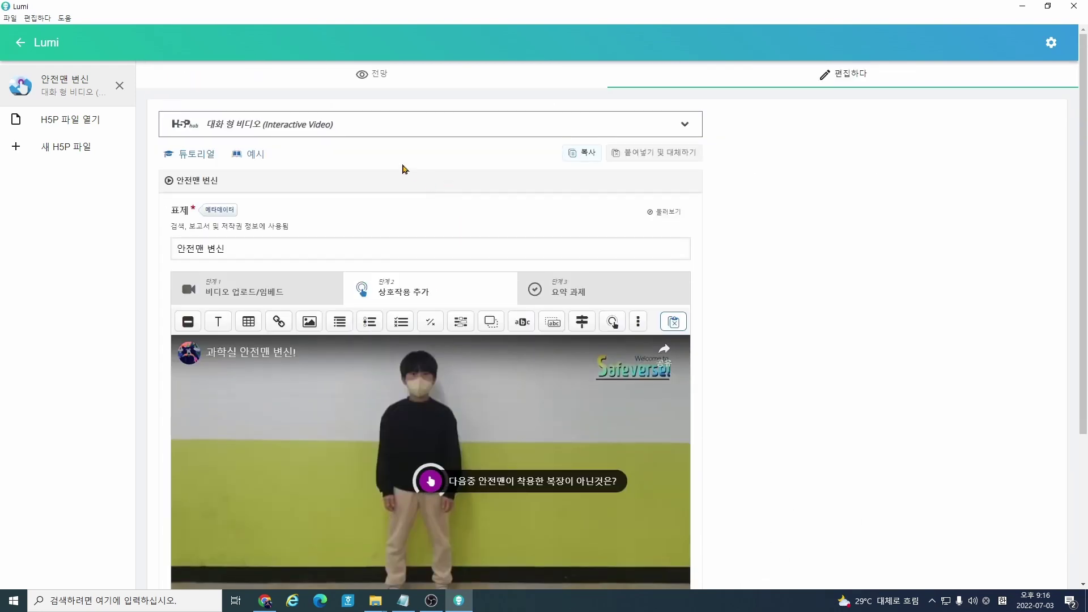
Step: Preview the interactive video, play it to the Drag and Drop question at 0:03, and open the question
click(362, 81)
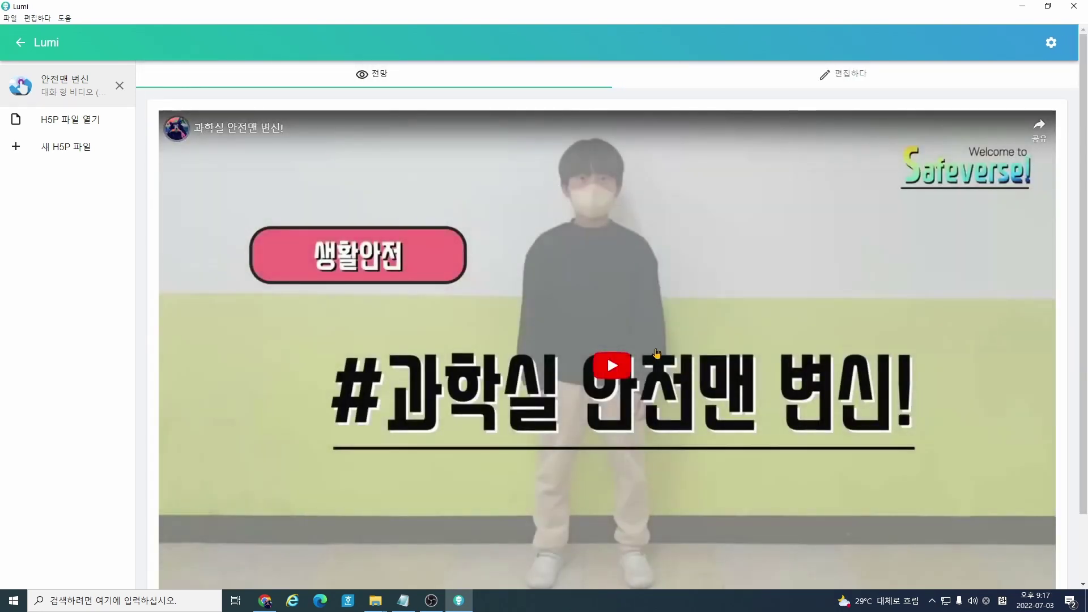
click(590, 371)
scroll(612, 406, down, 2)
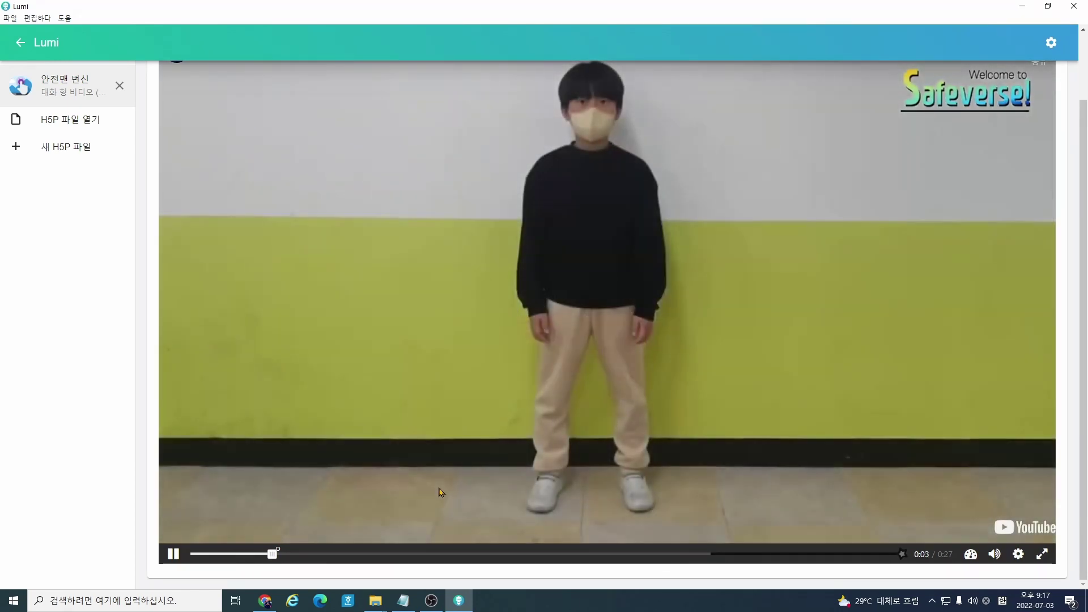
click(608, 288)
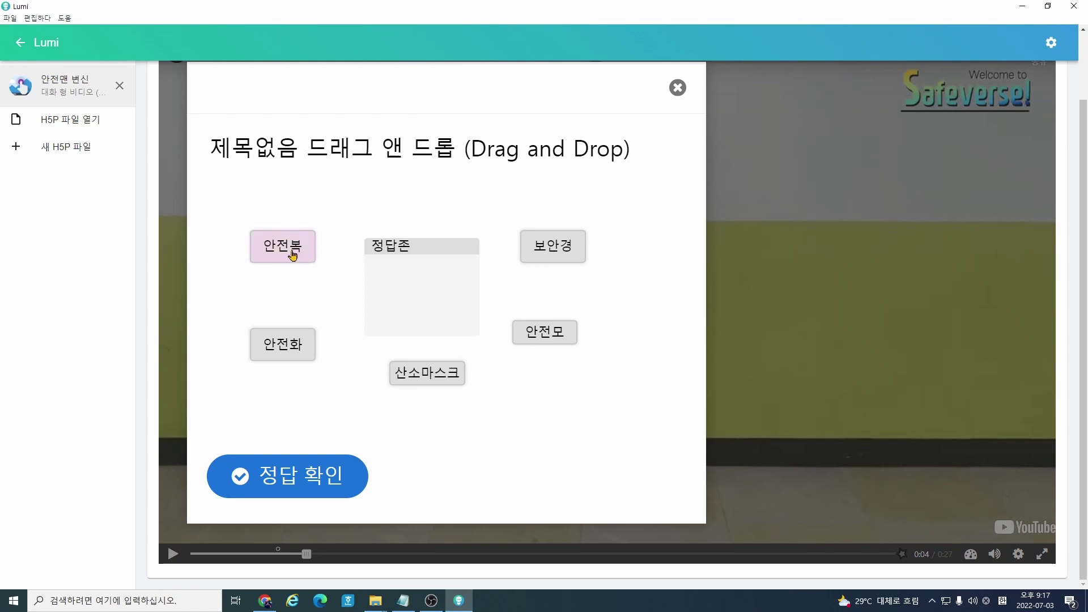
Step: Test a wrong answer by placing 안전복 in 정답존, check it, and retry the question
drag(289, 247, 426, 313)
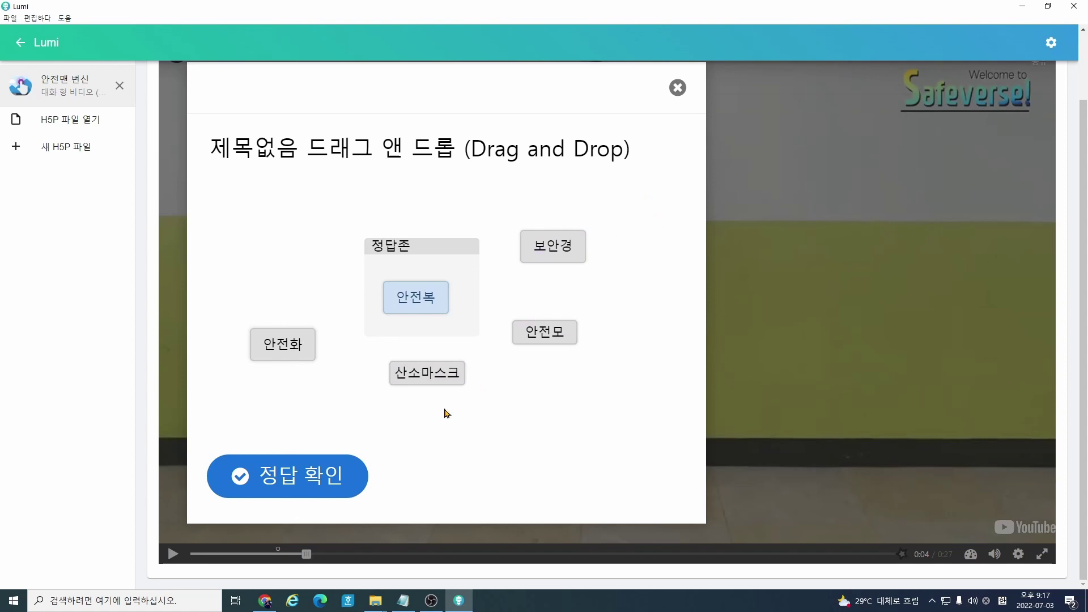
click(287, 475)
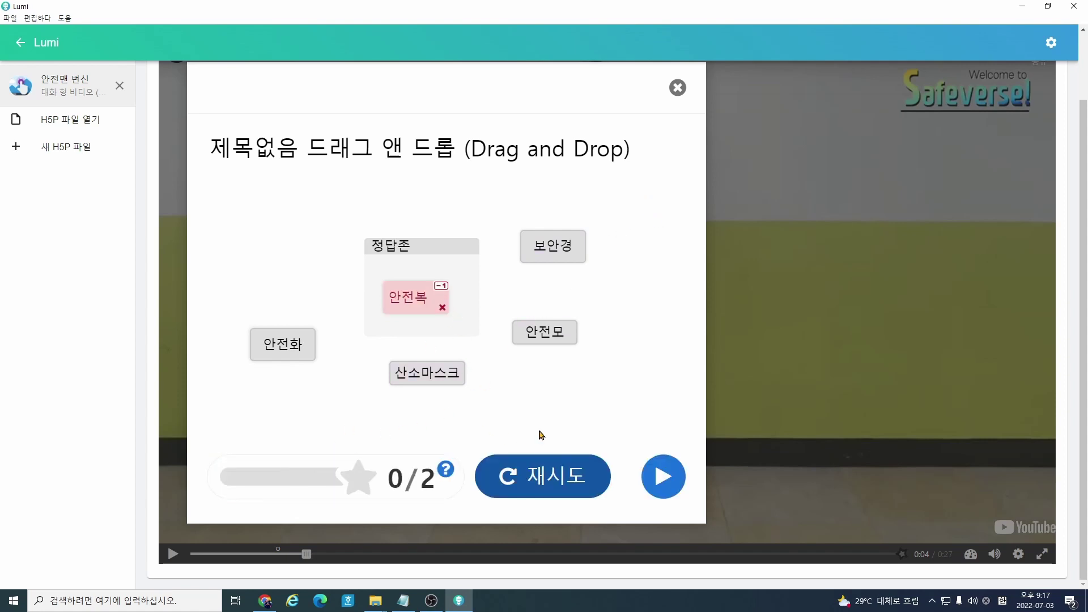
click(544, 477)
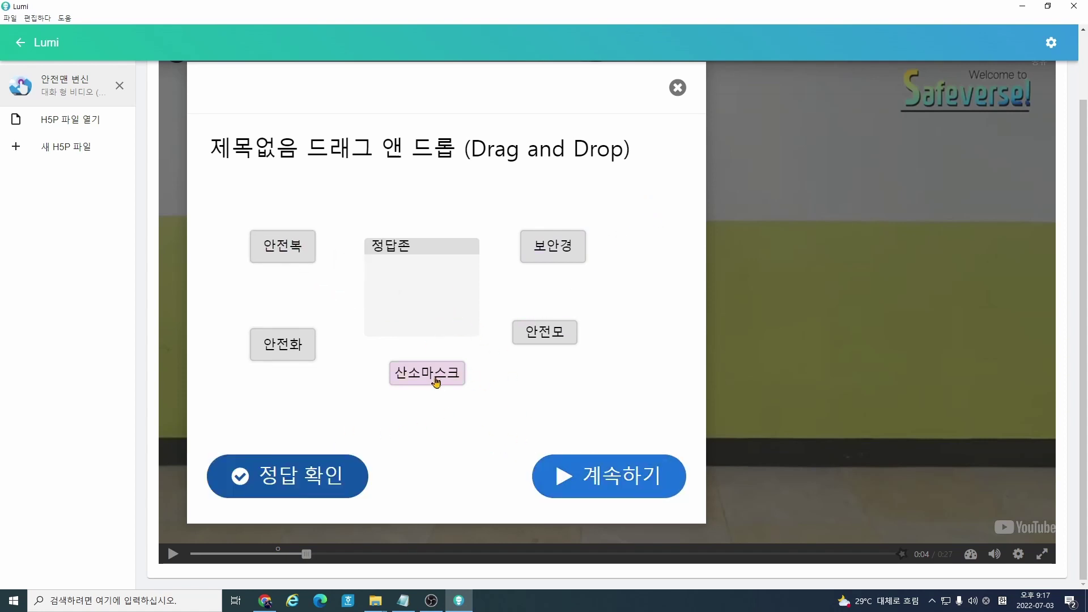
Step: Test the correct answer by placing 산소마스크 and 안전모 in 정답존, check it, and continue the video
drag(437, 379, 425, 296)
drag(526, 328, 423, 318)
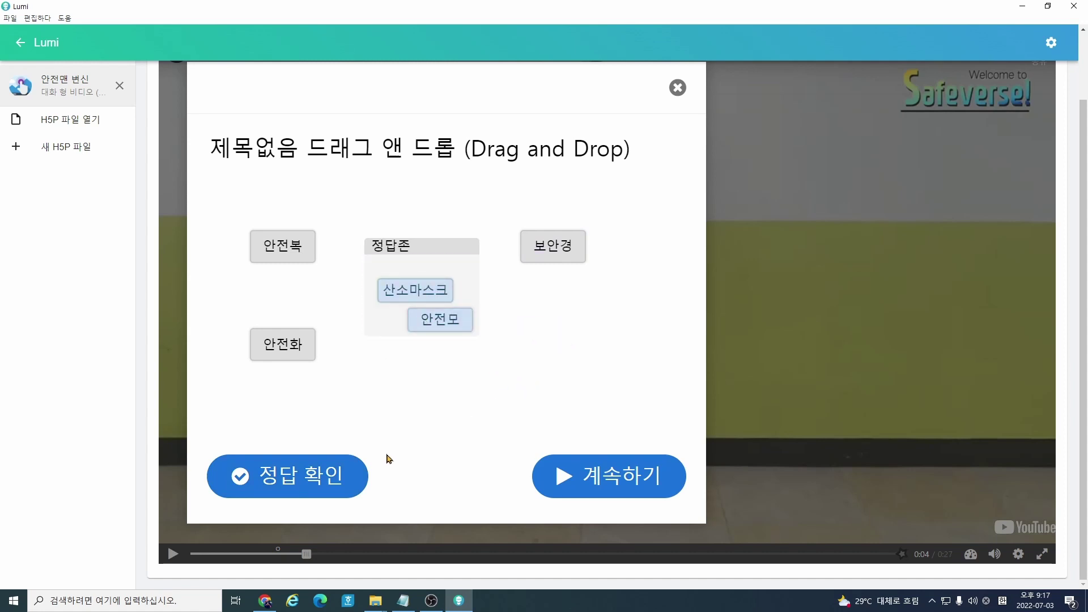
click(340, 478)
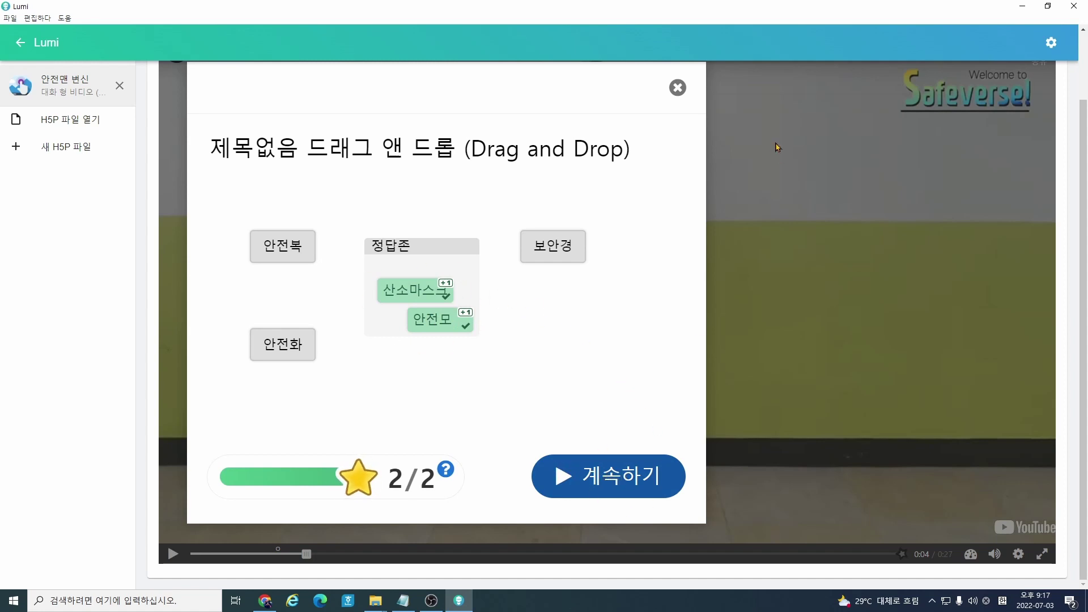
click(624, 482)
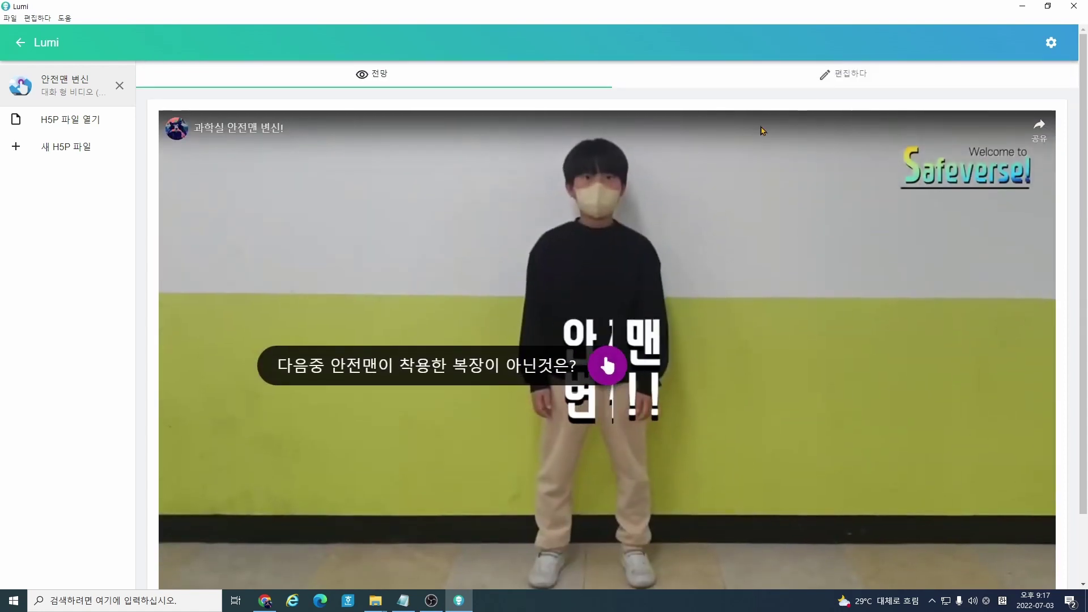
Step: Return from the preview to editing the 안전맨 변신 interactive video
click(857, 80)
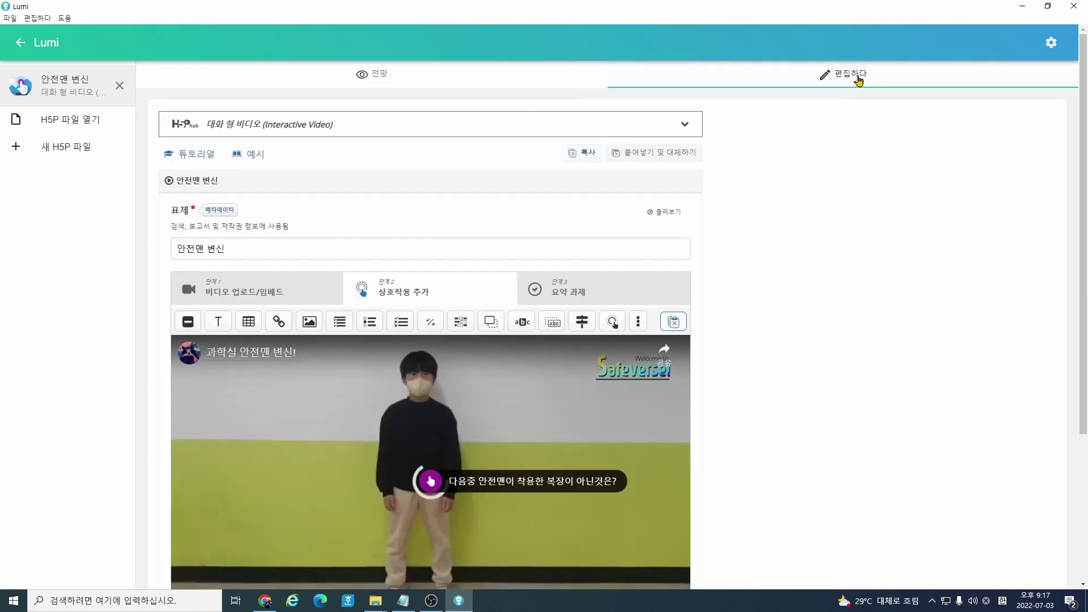
scroll(760, 354, down, 1)
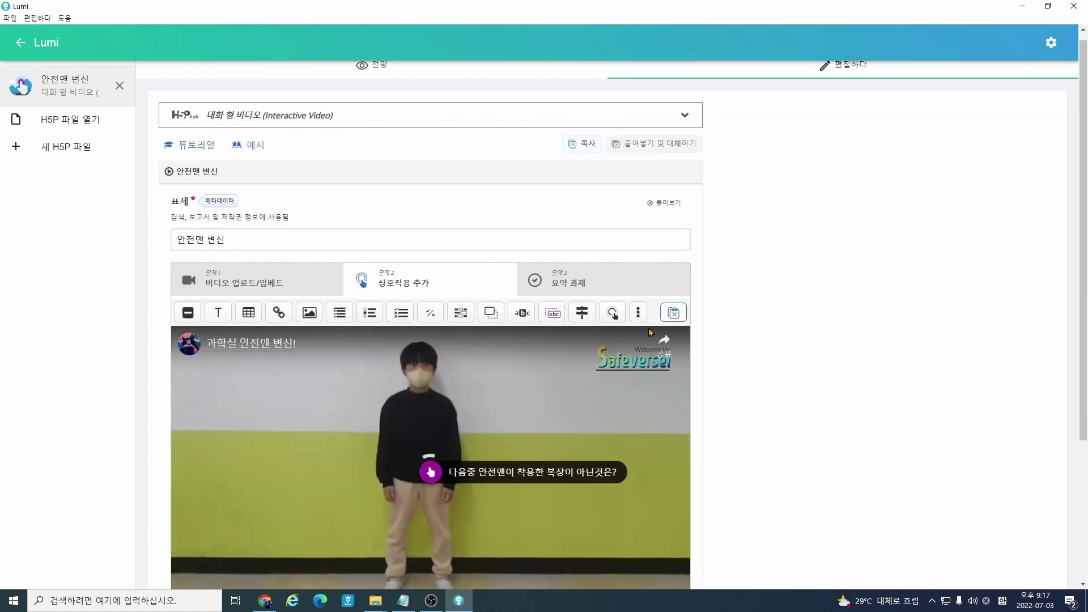
scroll(328, 333, down, 1)
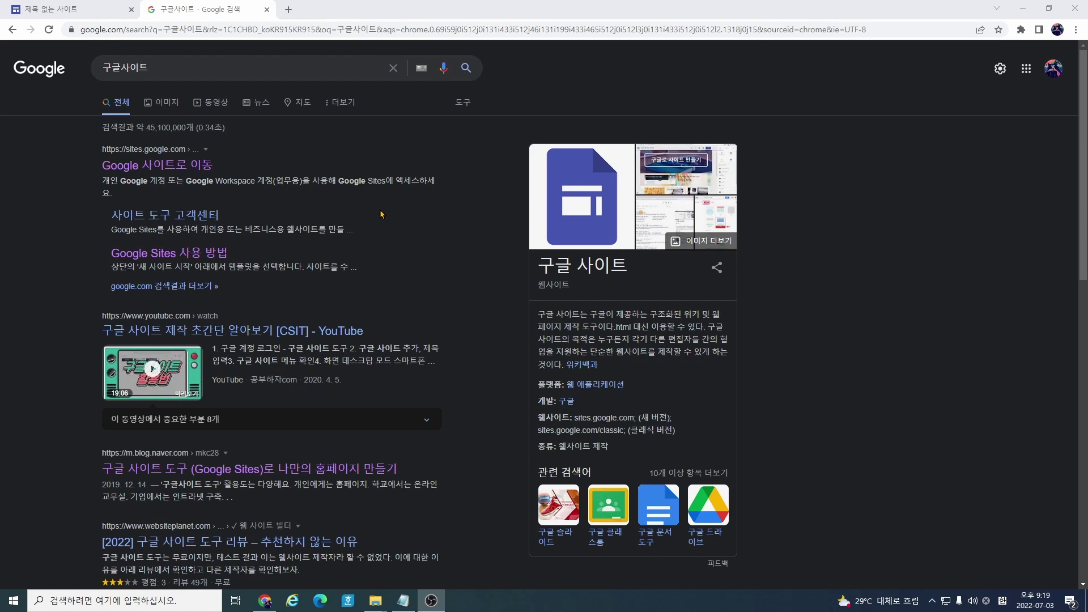
Step: Switch to the untitled Google Sites page in Chrome and open the web embed dialog with the 소스 코드 option
click(176, 64)
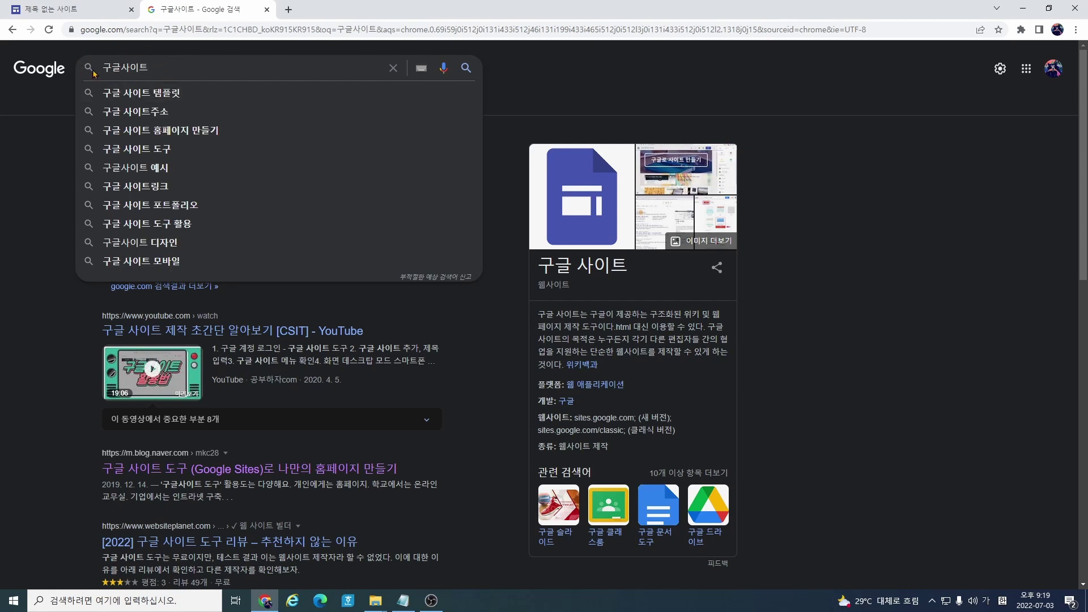
click(62, 9)
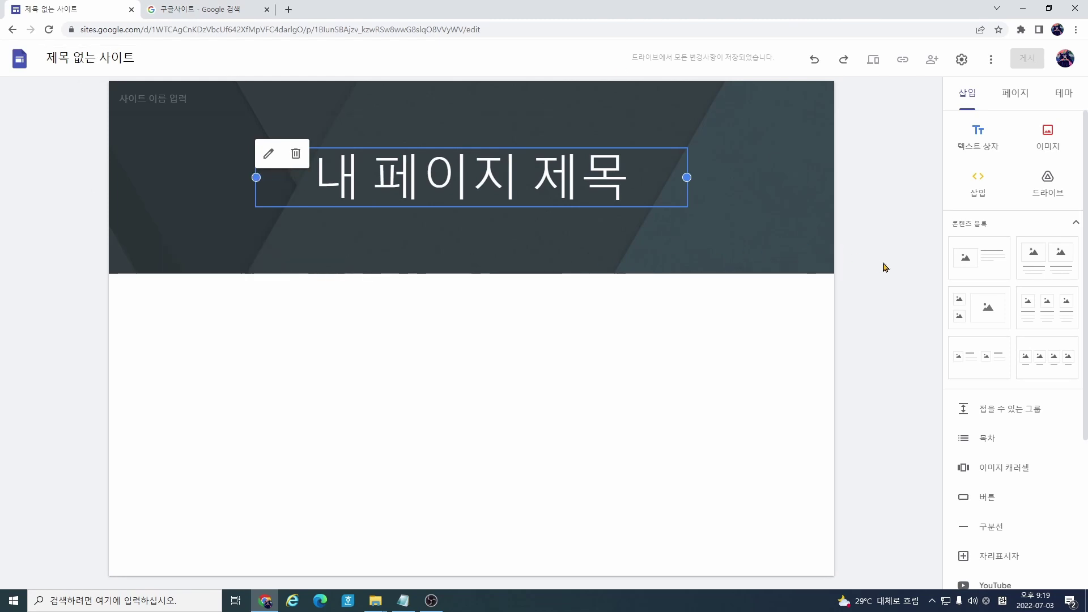
click(216, 9)
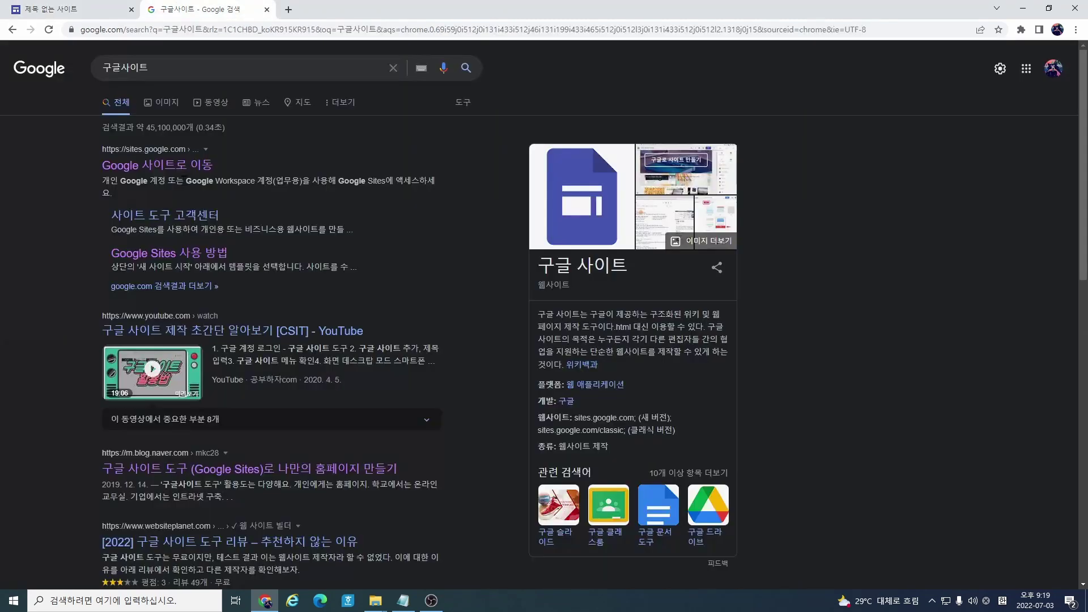
click(80, 8)
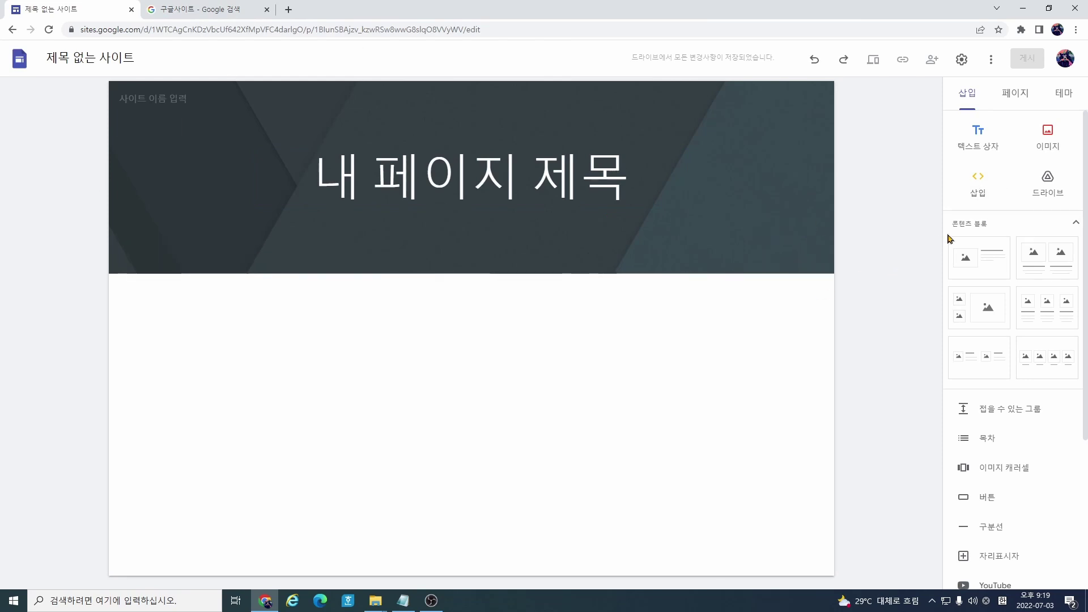
click(965, 183)
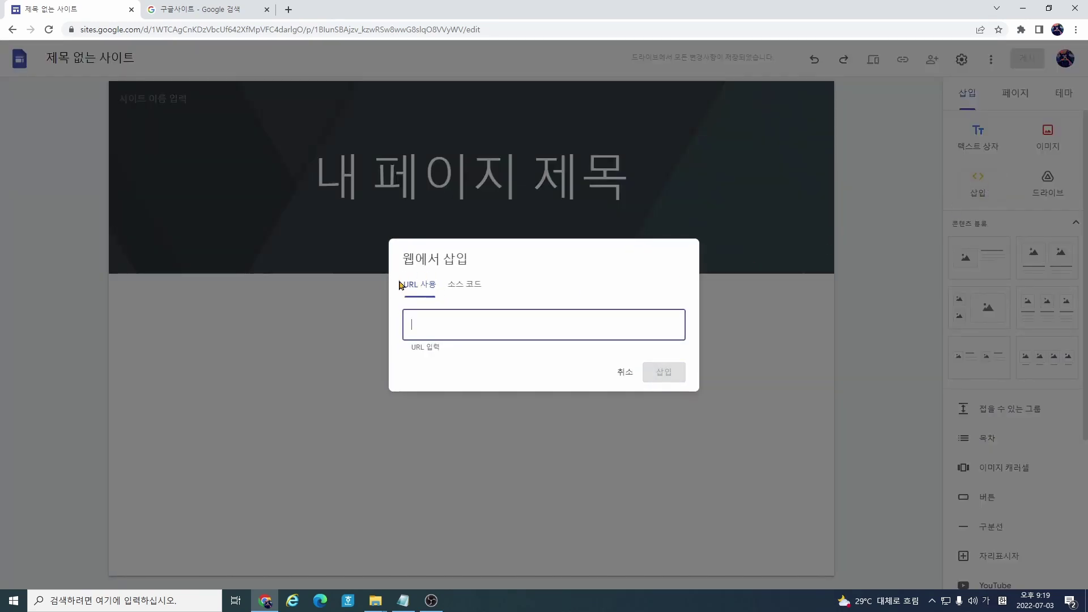
click(462, 286)
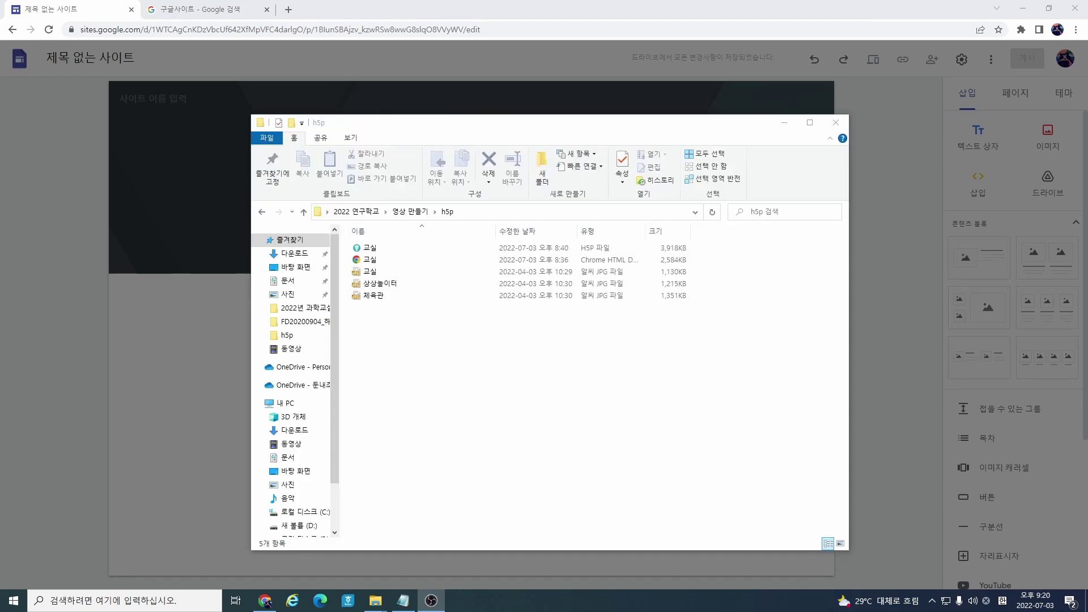
Step: Open the 교실 HTML file from the h5p folder in Chrome and look around its 360° classroom view
double_click(378, 260)
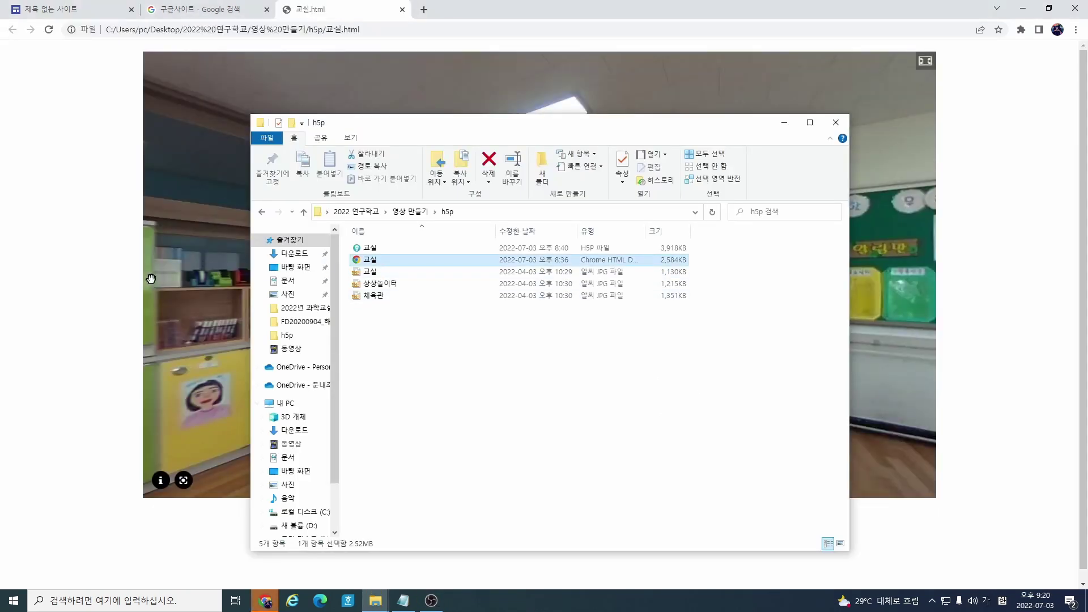
click(151, 279)
drag(716, 298, 587, 307)
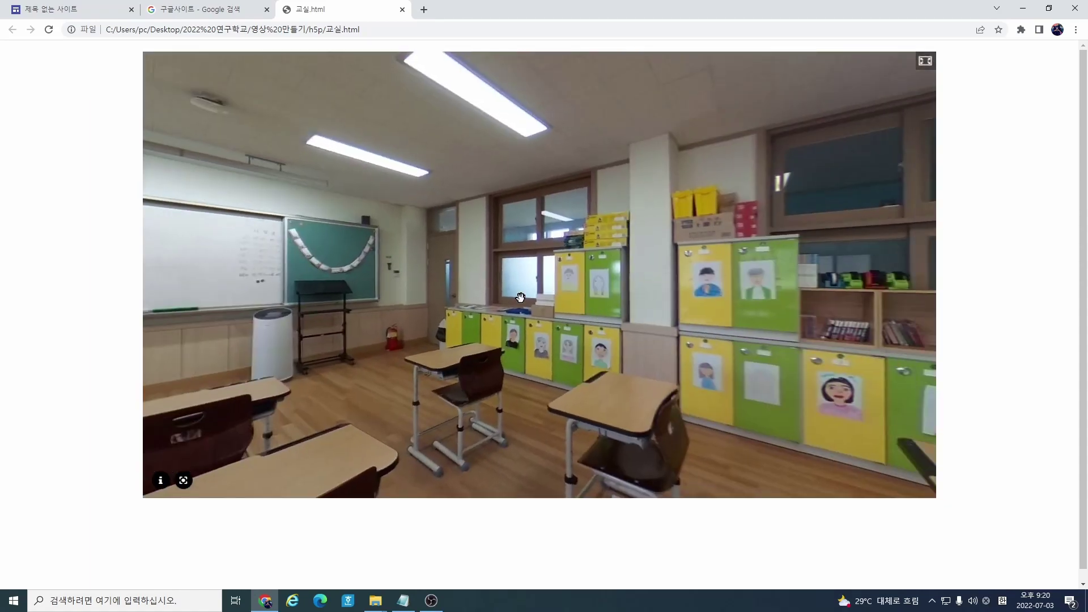
Step: Open the 교실 H5P file from the h5p folder in Lumi and look around its 360° virtual tour scene
drag(457, 340, 512, 328)
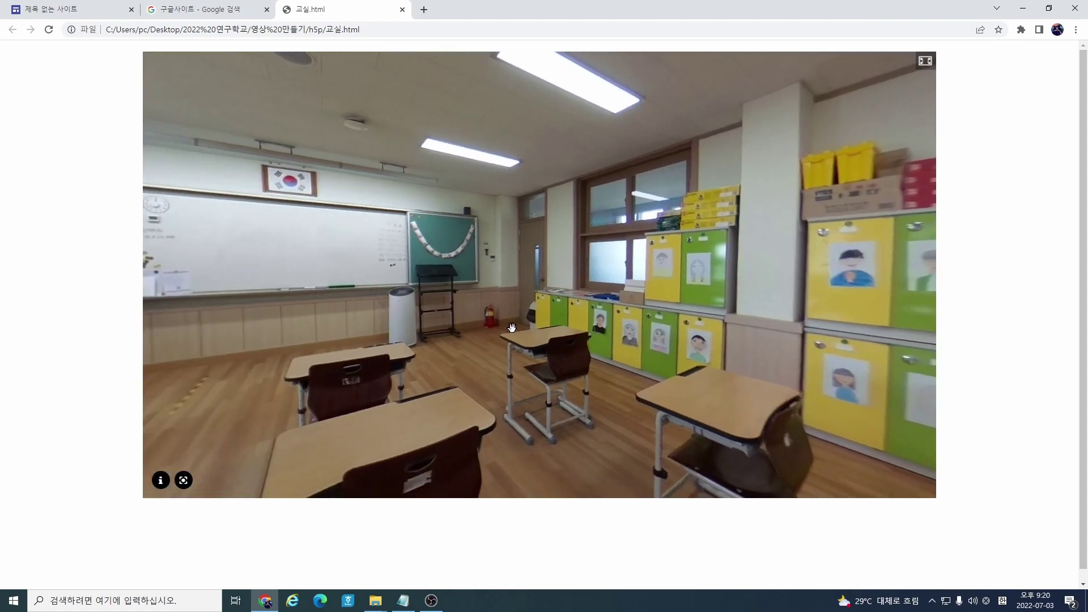
click(420, 544)
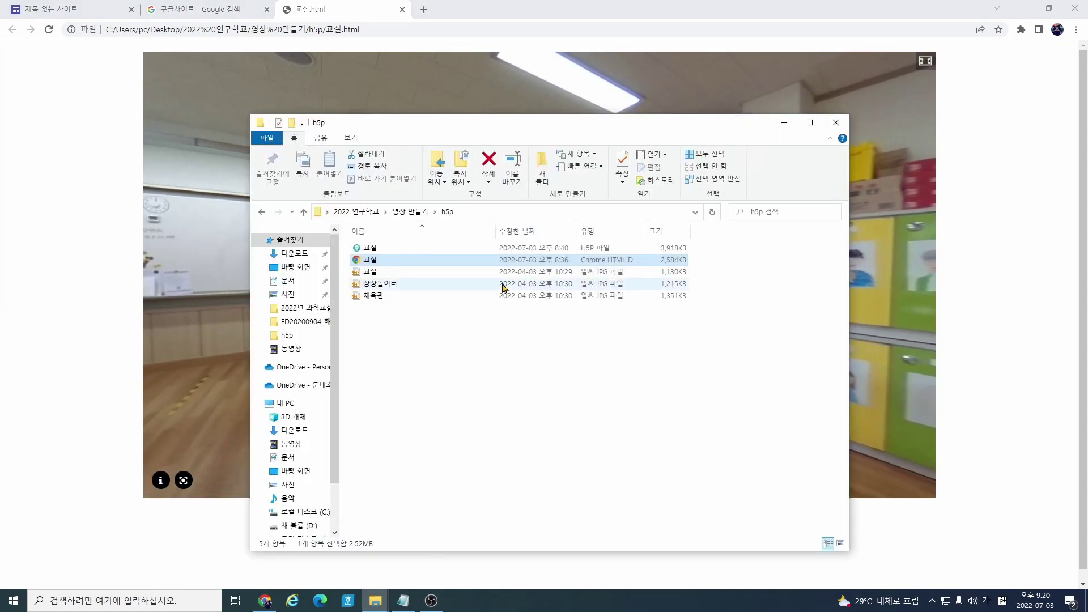
click(370, 249)
double_click(373, 251)
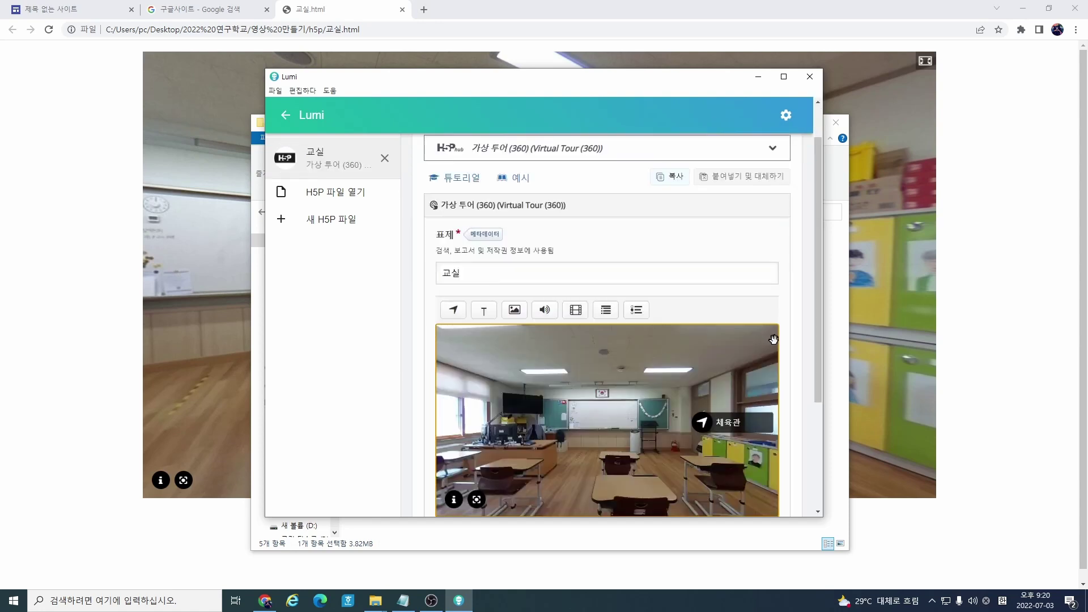
scroll(806, 357, down, 2)
drag(657, 340, 564, 339)
drag(703, 338, 580, 341)
drag(749, 333, 510, 329)
drag(737, 333, 677, 352)
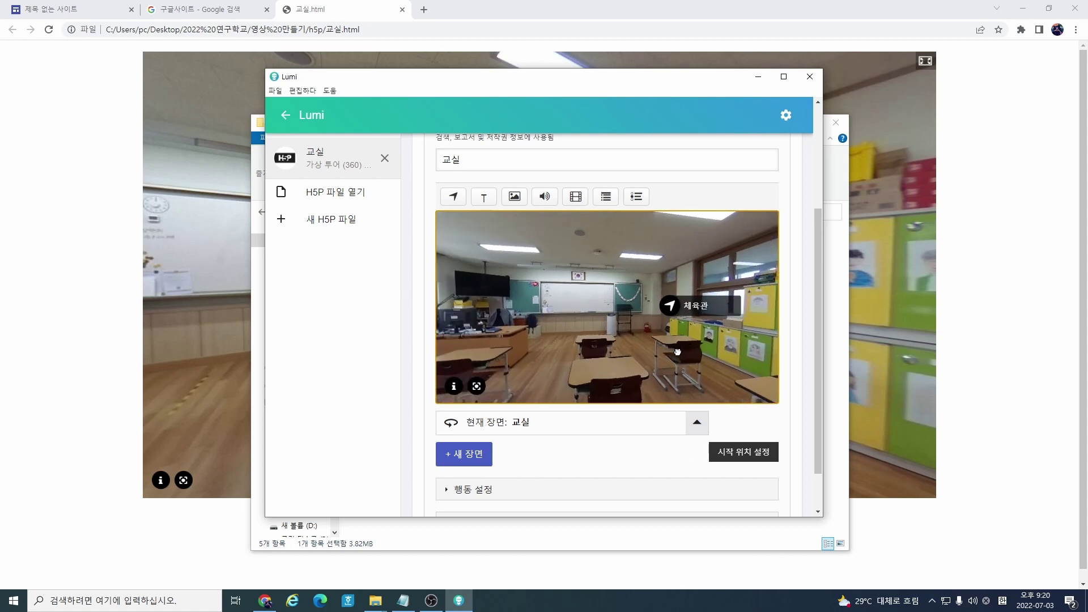
Step: Export the 교실 virtual tour as 올인원 HTML 파일, overwriting the existing 교실 HTML file in the h5p folder
click(278, 92)
click(309, 178)
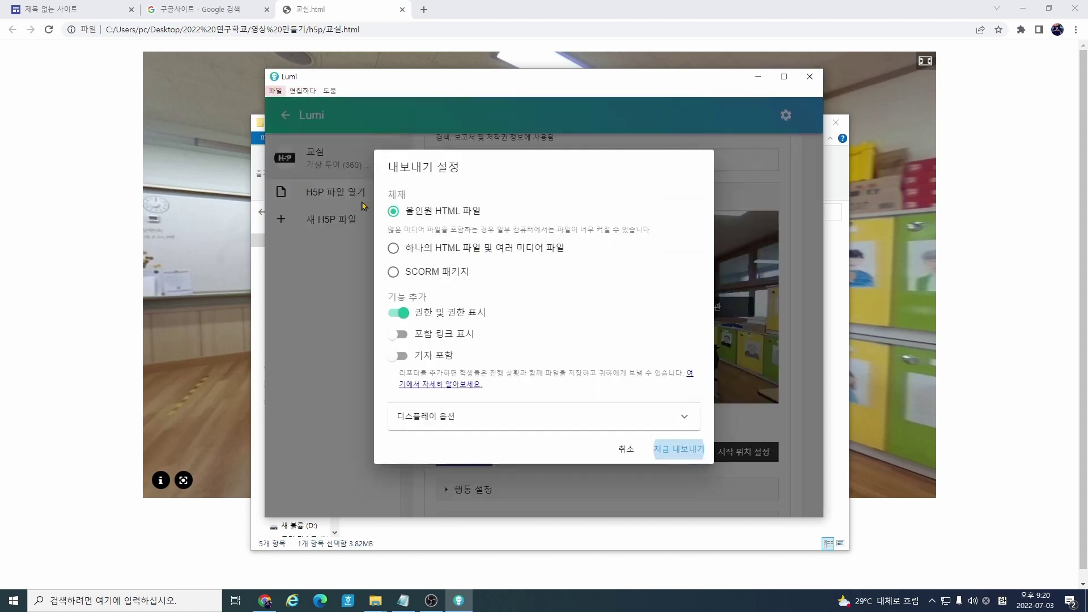
click(680, 451)
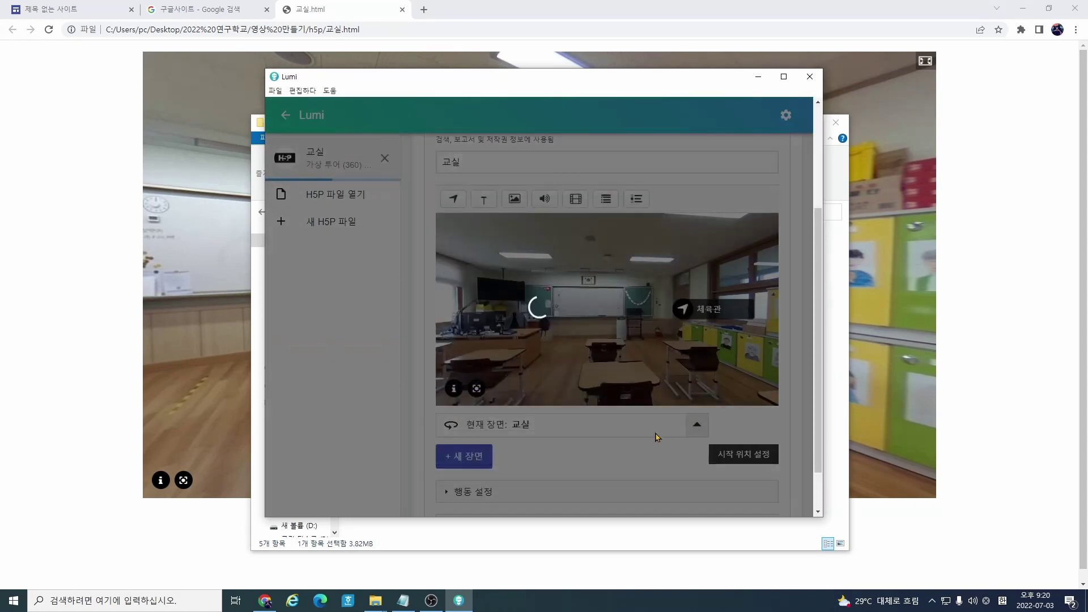
click(396, 168)
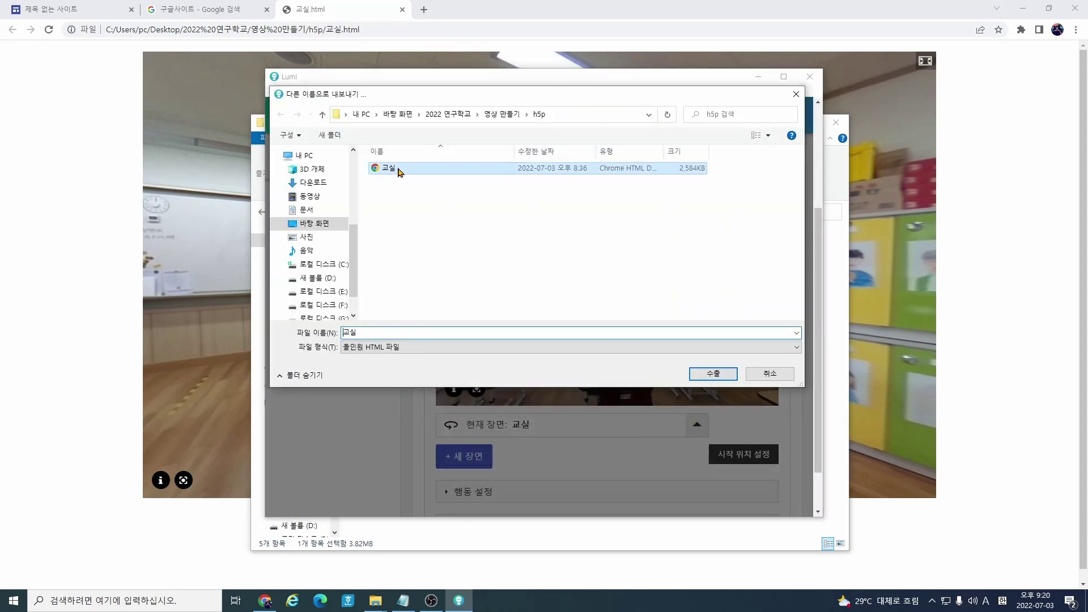
click(713, 376)
click(565, 306)
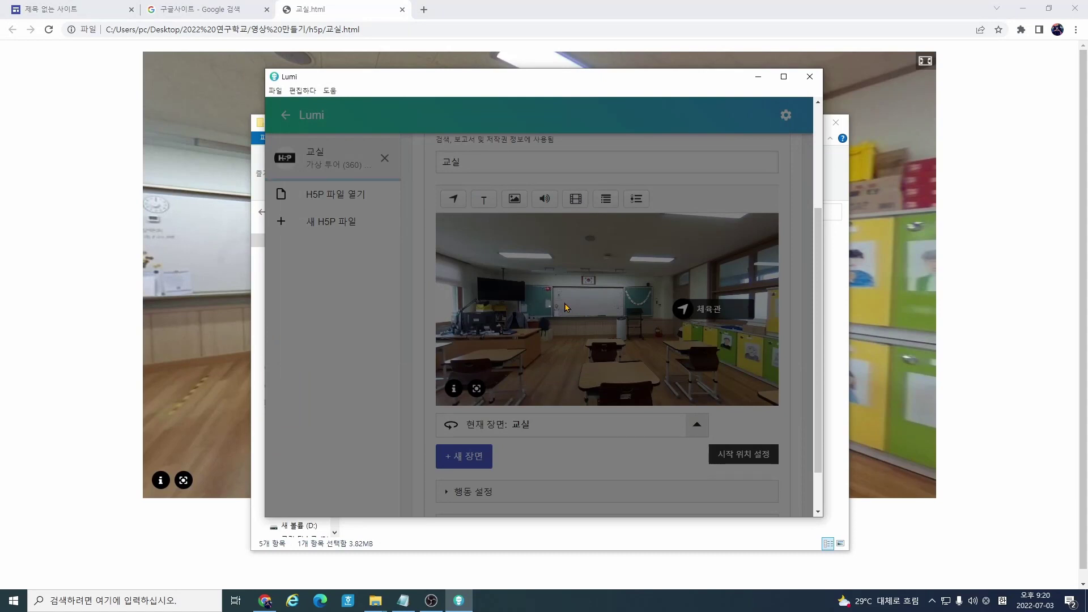
Step: Close the outdated 교실.html page and open the newly exported 교실 HTML file from the h5p folder in Chrome
click(402, 10)
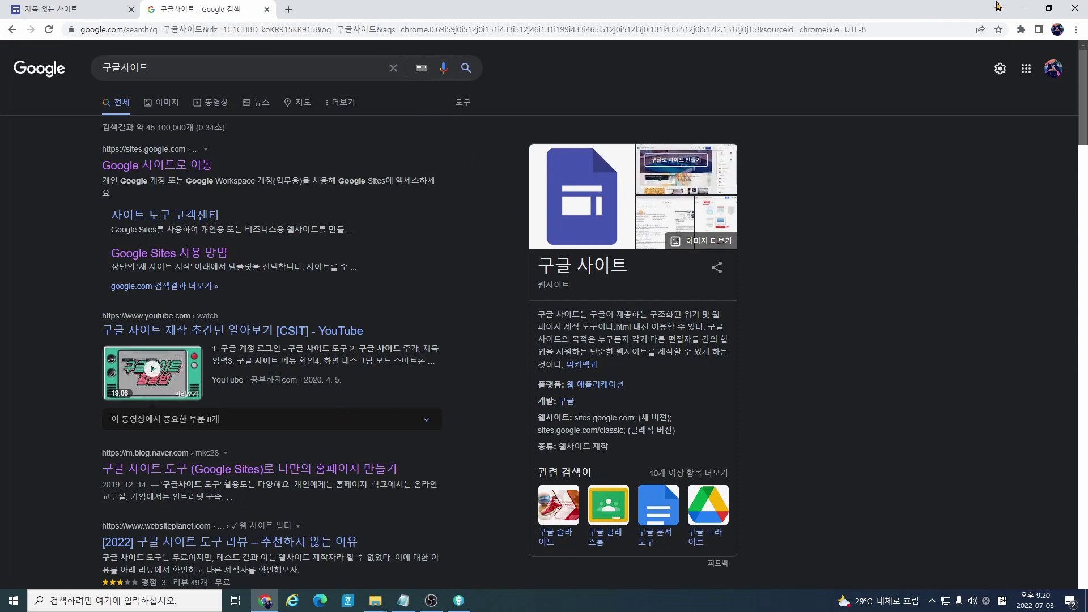
click(1023, 8)
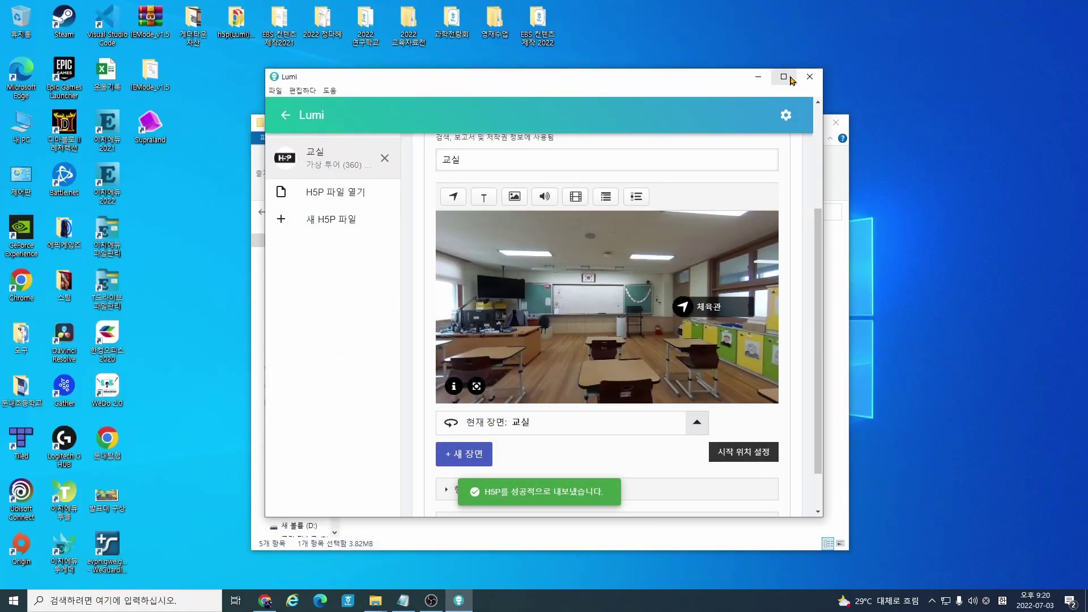
click(791, 79)
mouse_move(375, 600)
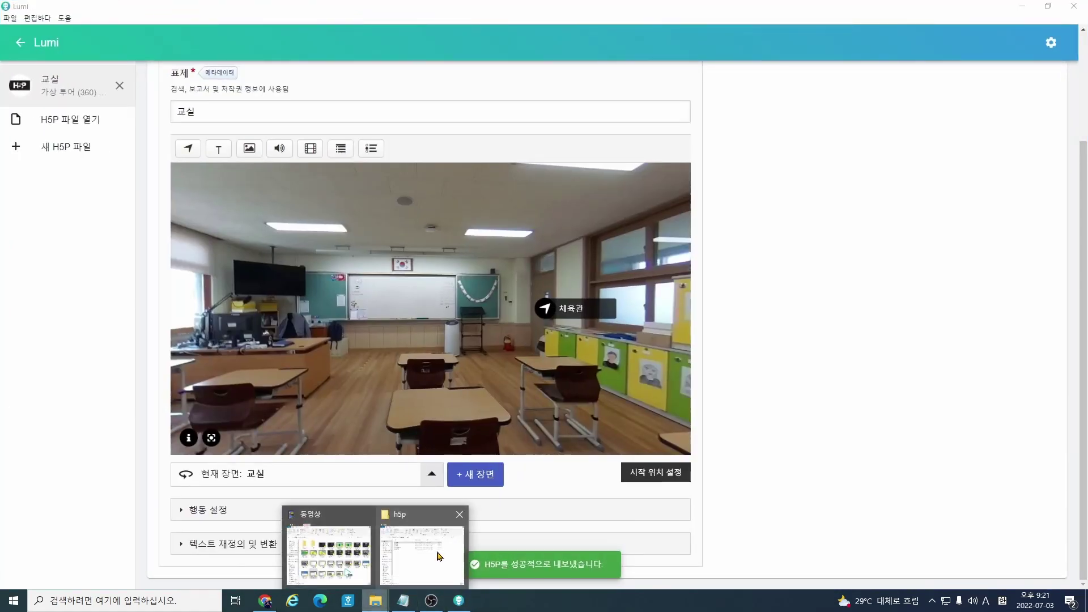
click(431, 557)
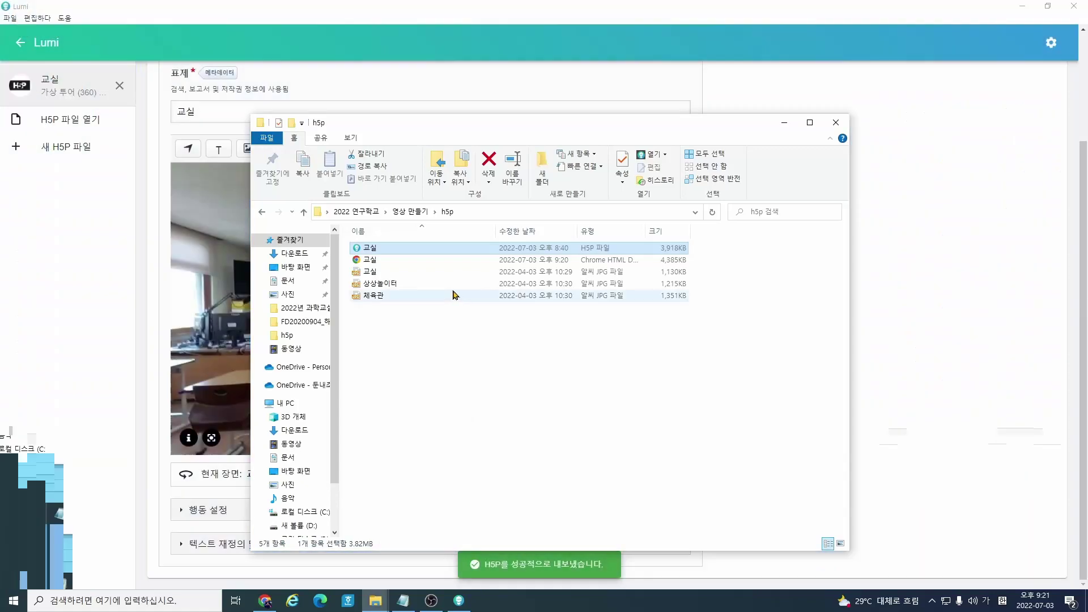
double_click(382, 261)
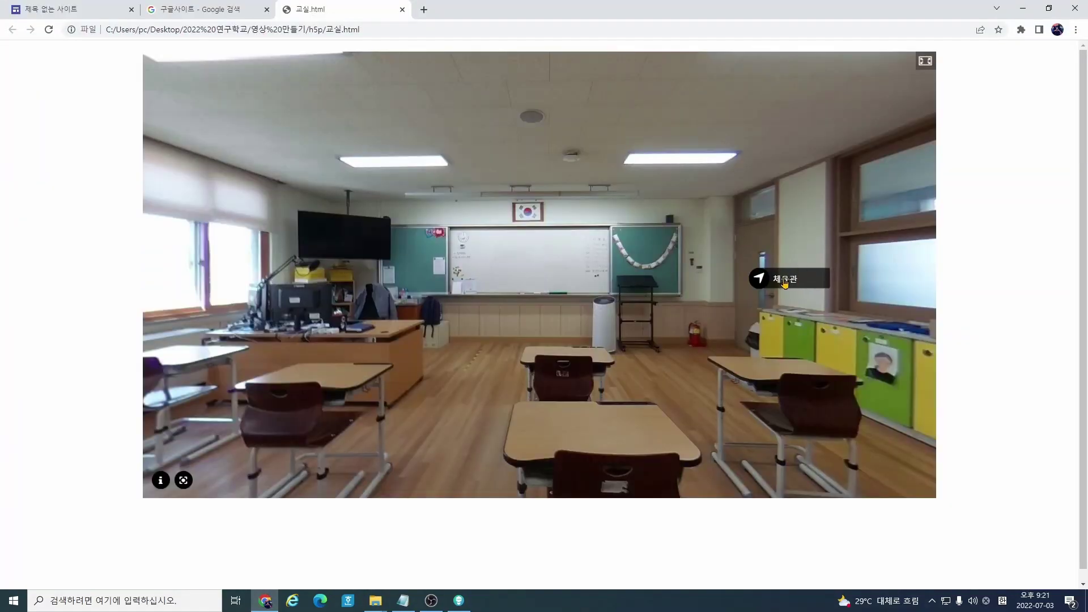
Step: Test the exported tour by following the 체육관 hotspot, turning the view, and returning to the classroom scene
click(783, 284)
drag(774, 313, 605, 262)
click(612, 264)
Step: Open the page source of 교실.html, close the rendered tour page, and copy the entire source code
right_click(80, 262)
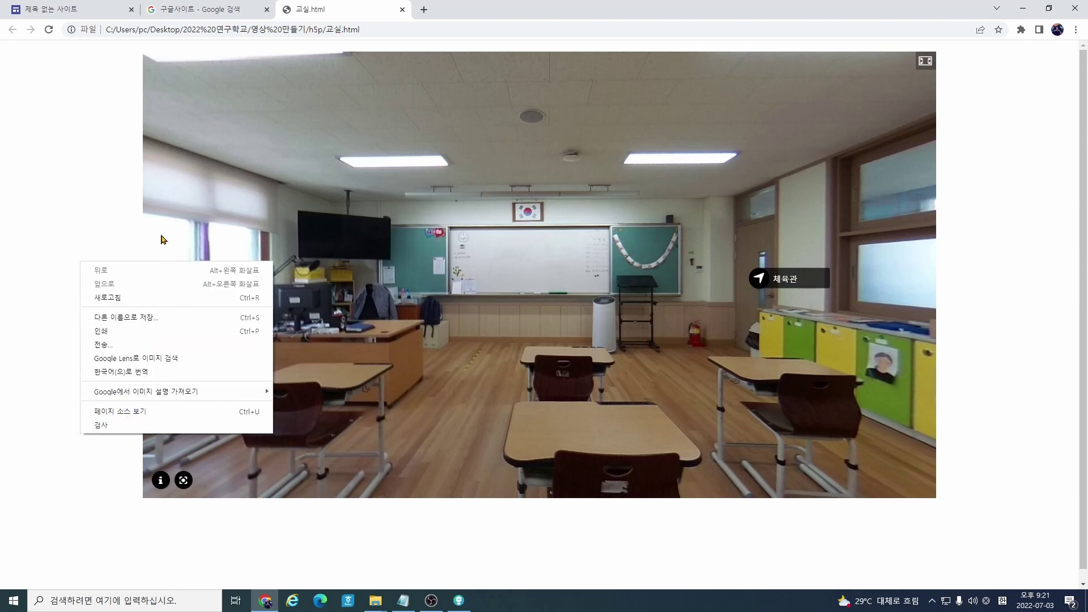
click(109, 218)
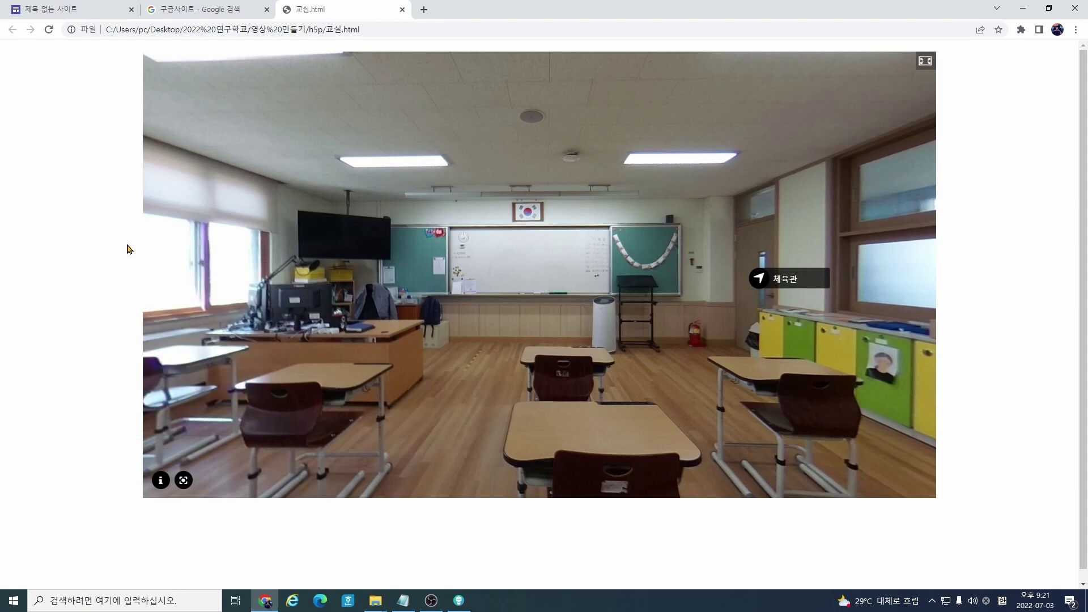
key(ctrl+u)
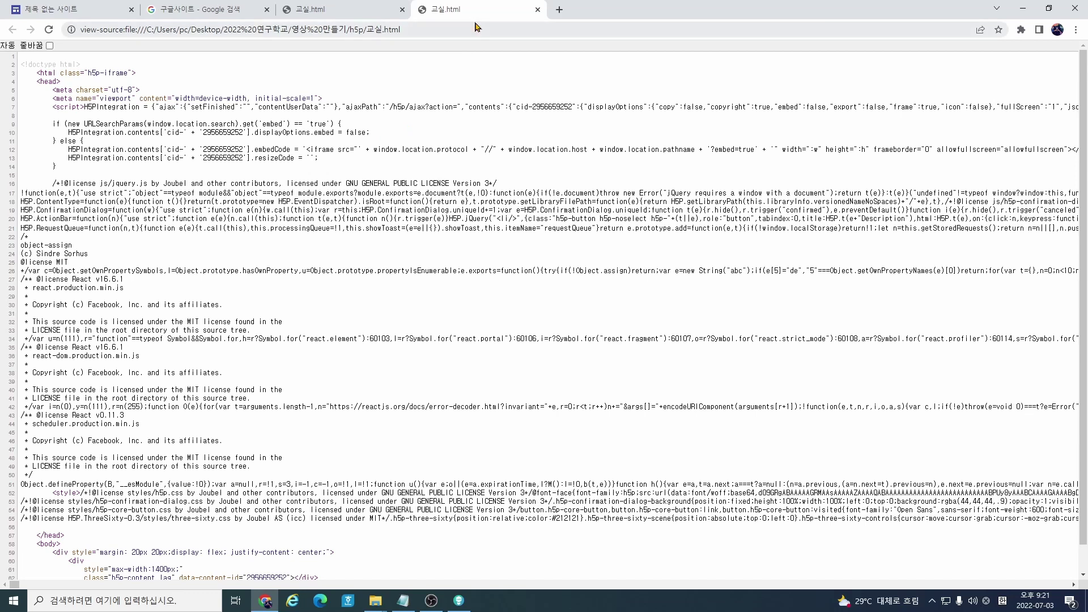
click(402, 10)
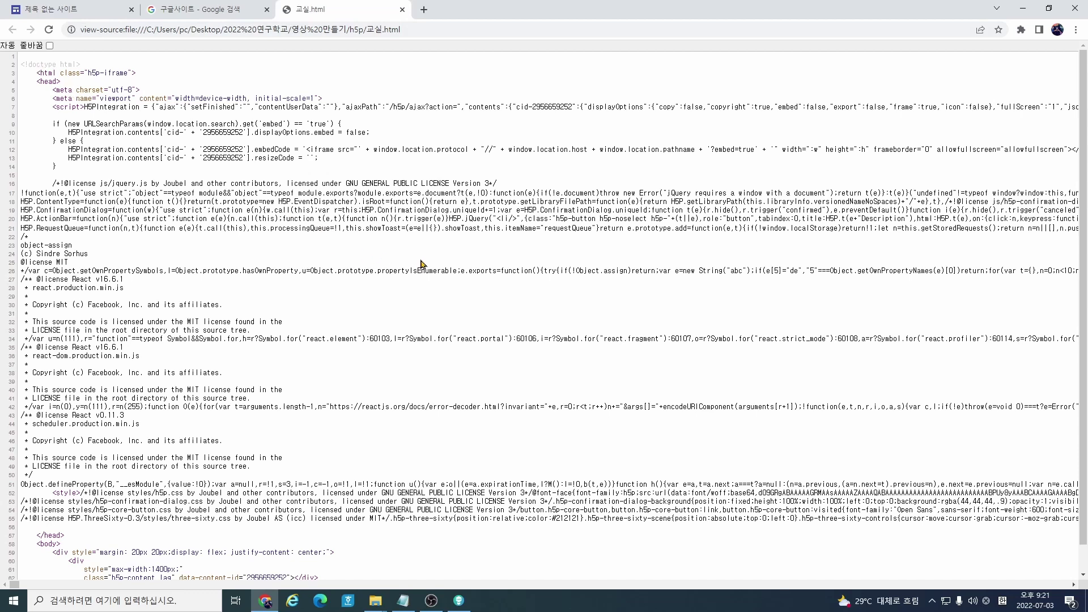
key(ctrl+a)
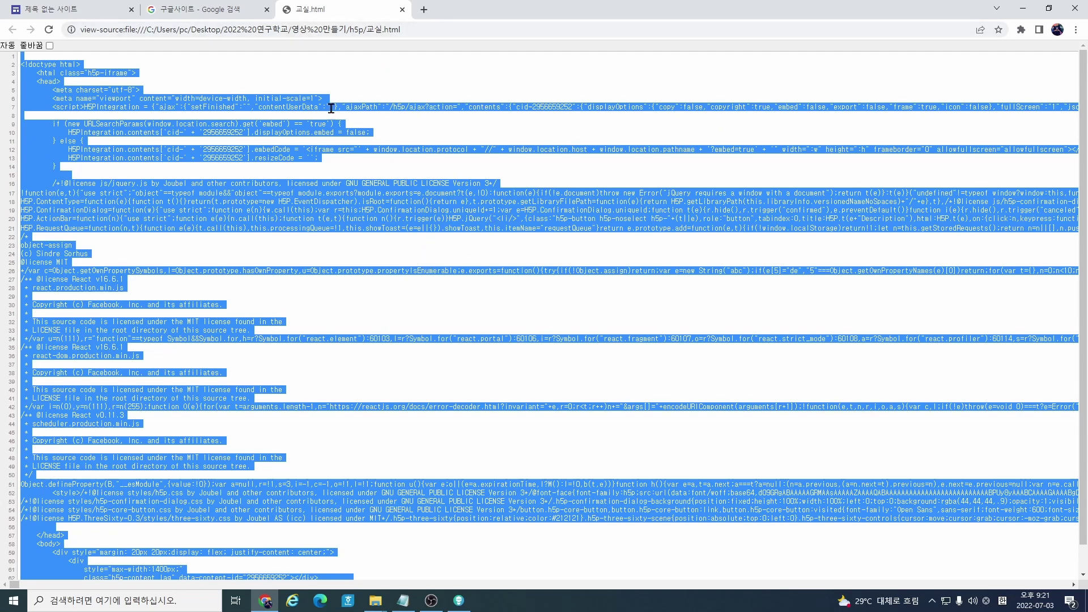
Step: Reopen the web embed dialog on the untitled Google Sites page and paste the copied HTML as 소스 코드
click(207, 6)
click(95, 15)
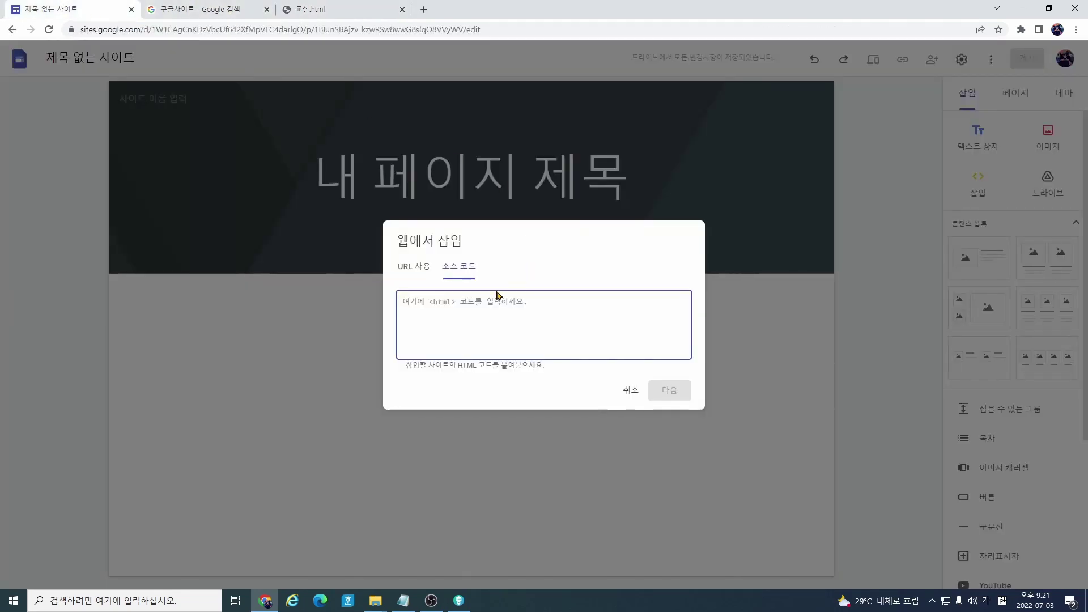
click(631, 390)
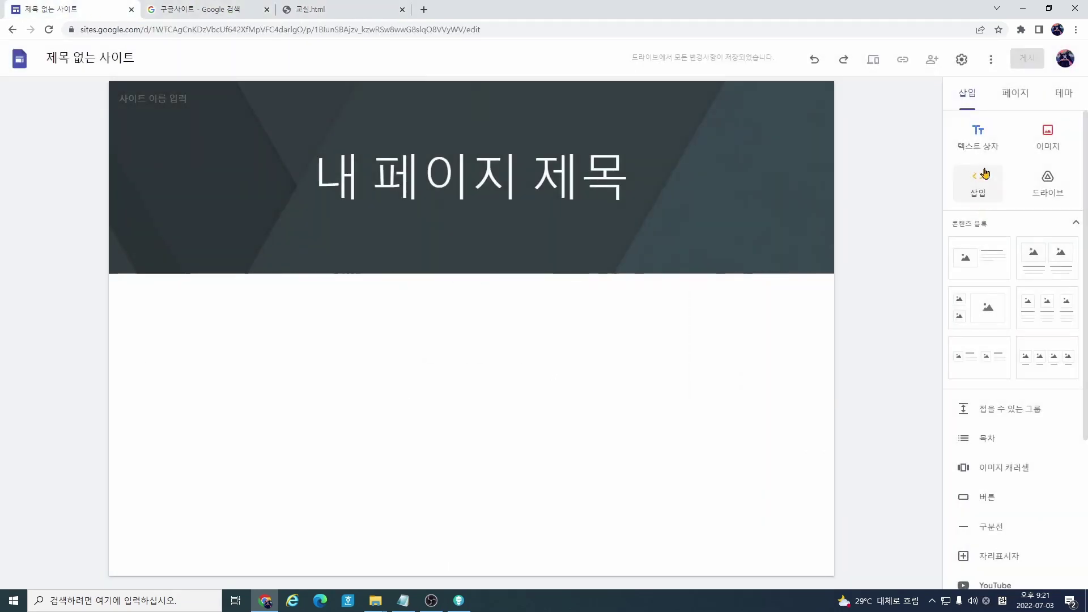
click(980, 183)
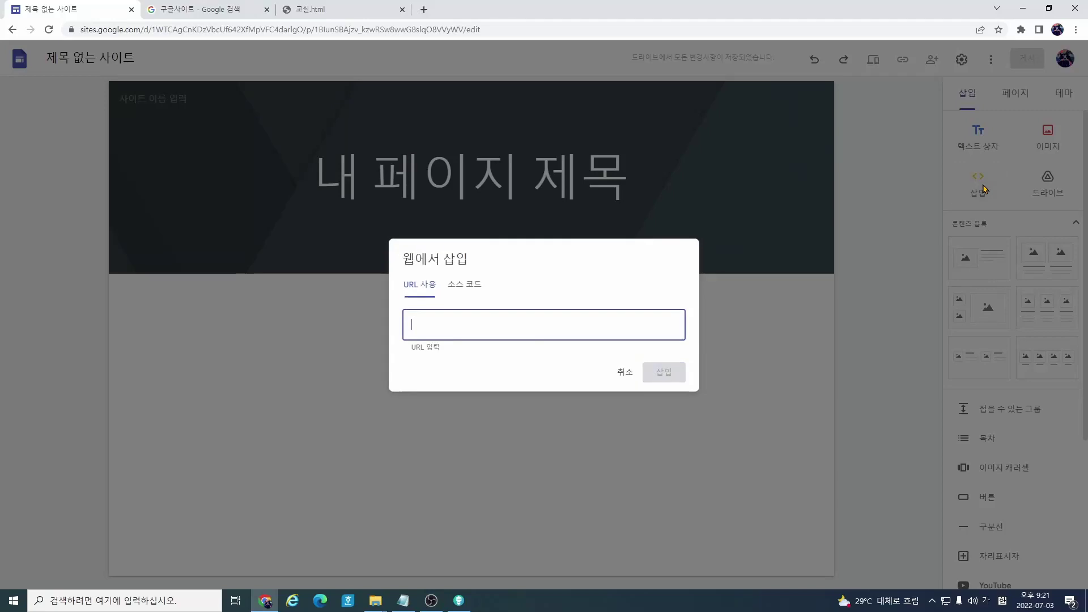
click(471, 285)
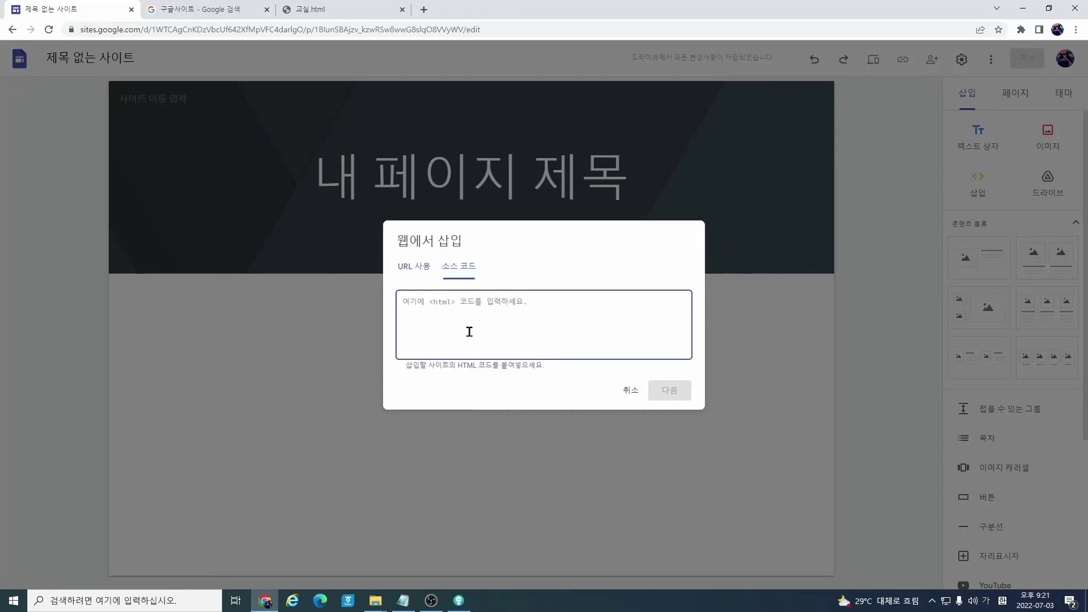
key(ctrl+v)
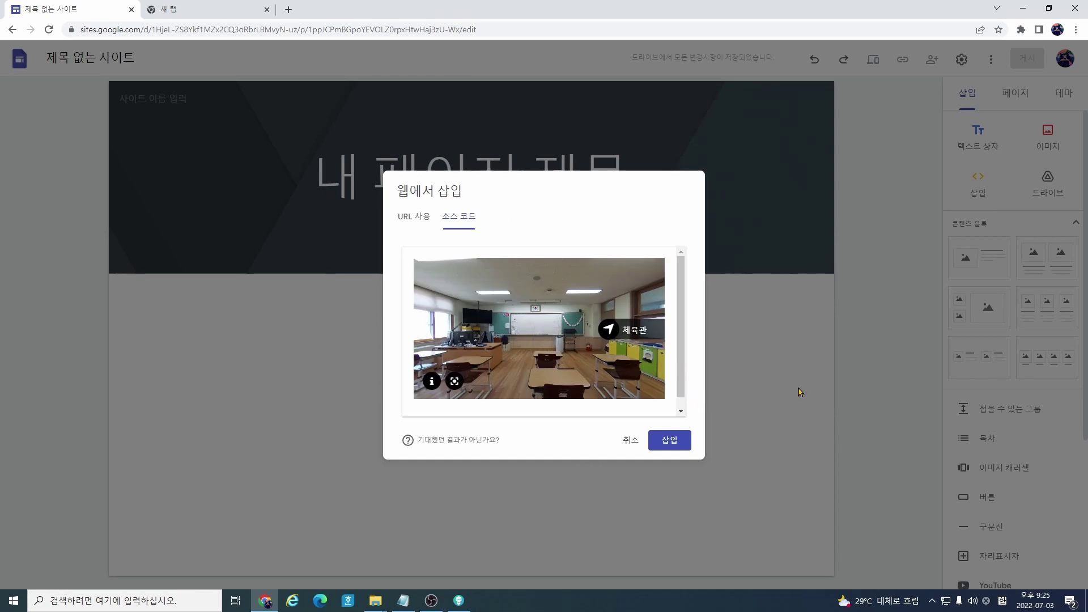
Step: Insert the previewed classroom tour into the page and enlarge its frame to span the content width and extend further down
click(669, 446)
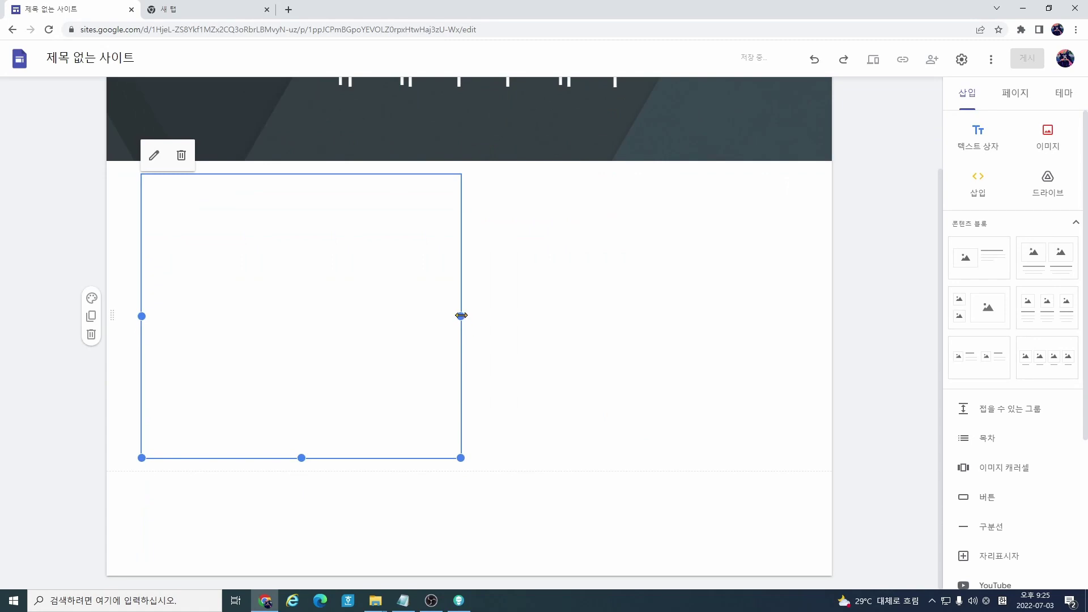
drag(461, 317, 798, 318)
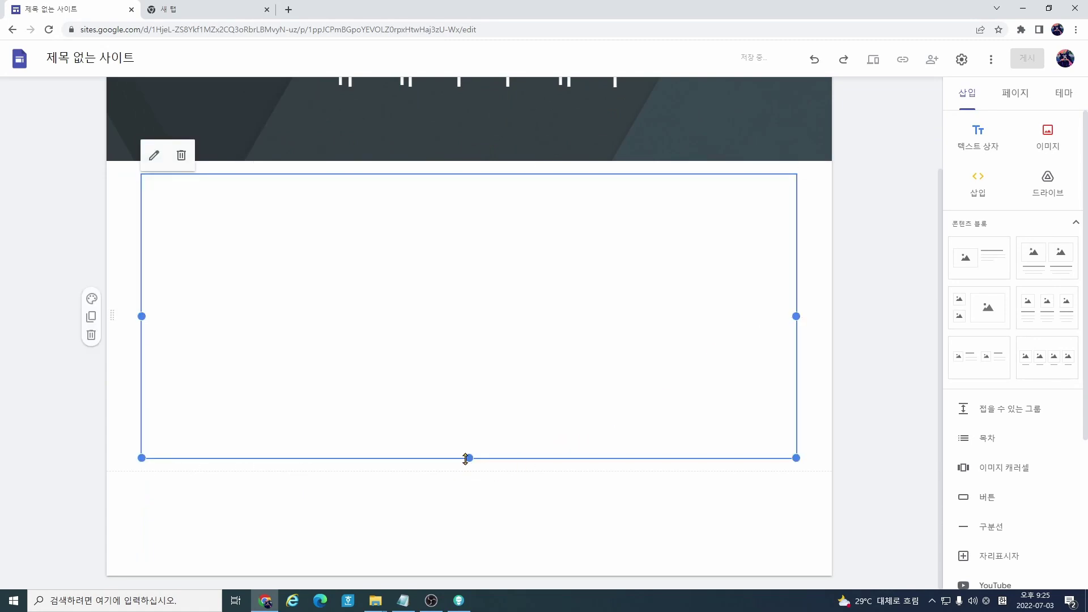
drag(470, 458, 469, 573)
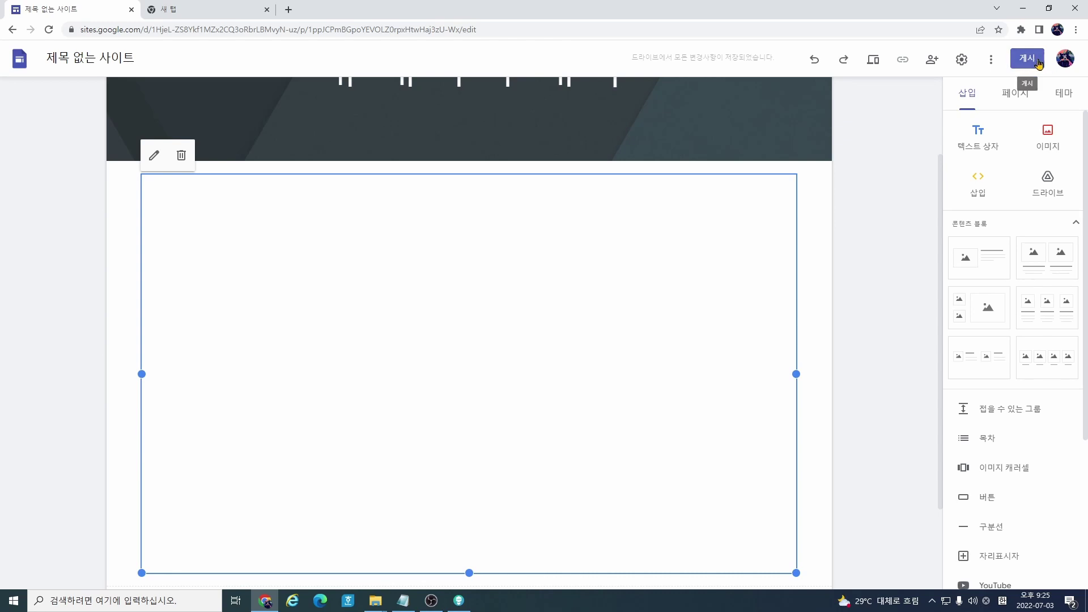
Step: Publish the site with the web address 1234dunnae
click(1041, 62)
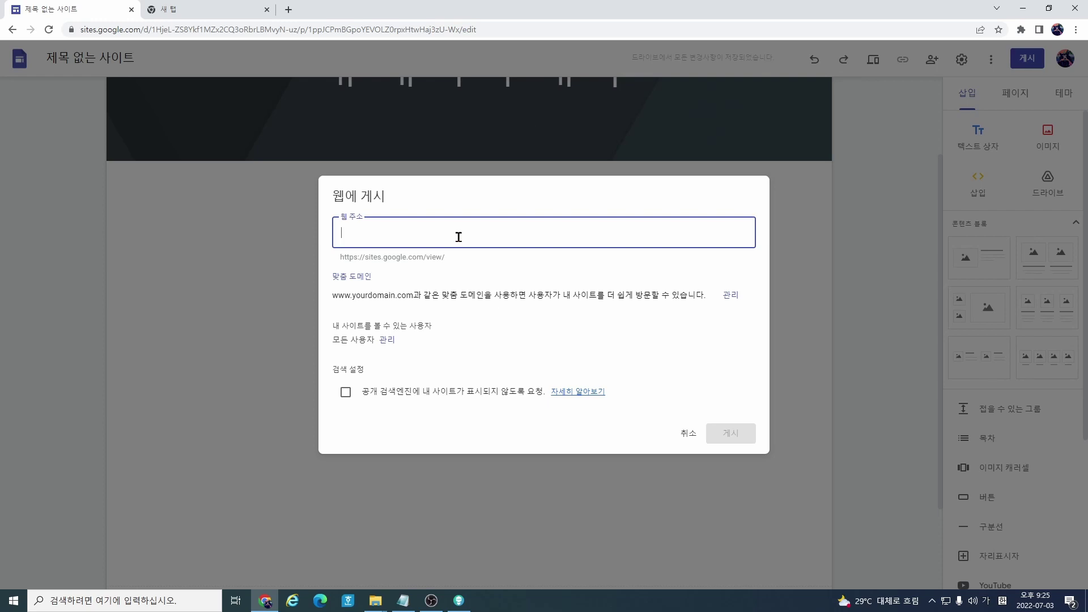
text(123)
text(4여)
key(BackSpace)
key(BackSpace)
key(Hangul)
text(dunnae)
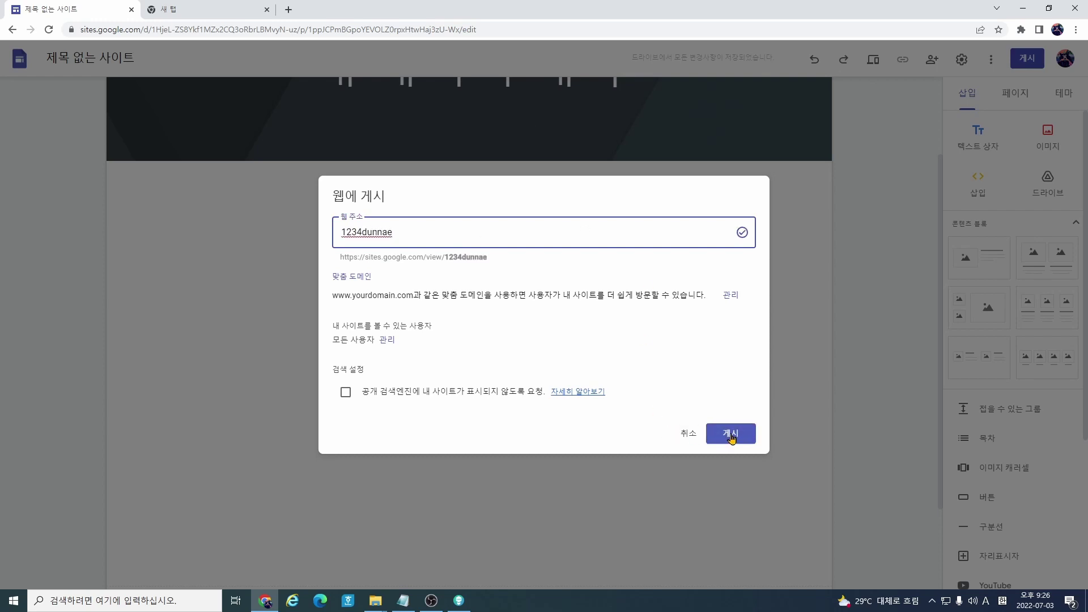
click(731, 435)
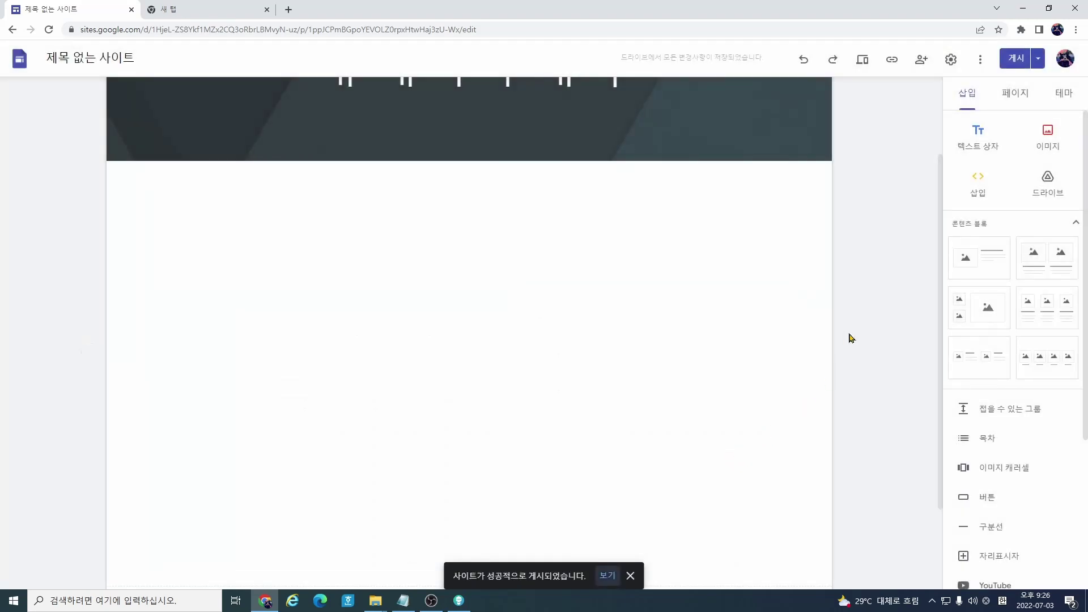
Step: View the published site and test the embedded tour by moving from the classroom to the gym and looking around
click(607, 575)
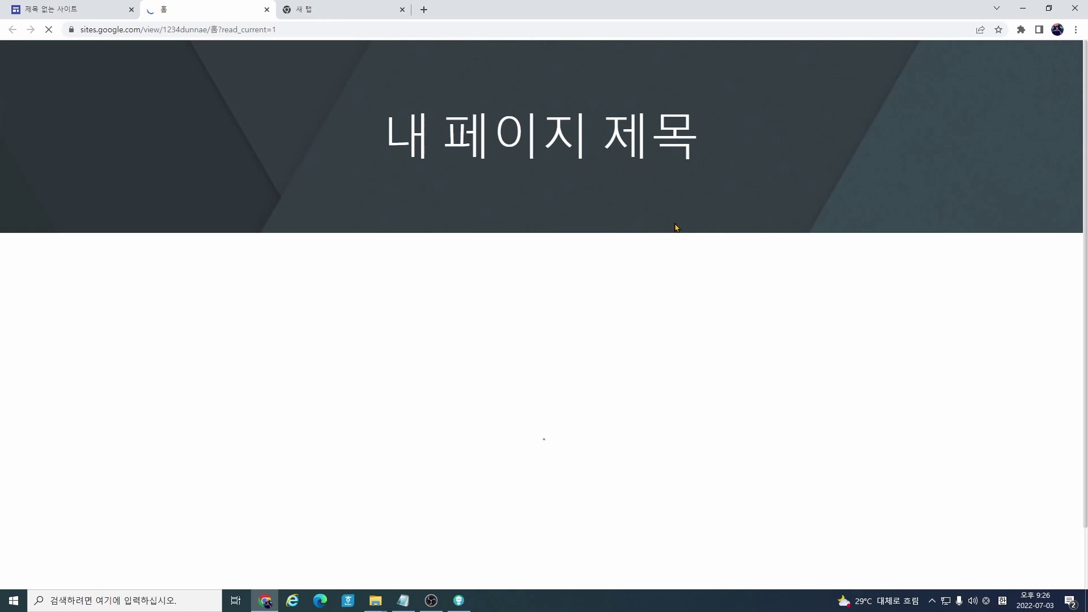
scroll(966, 318, down, 1)
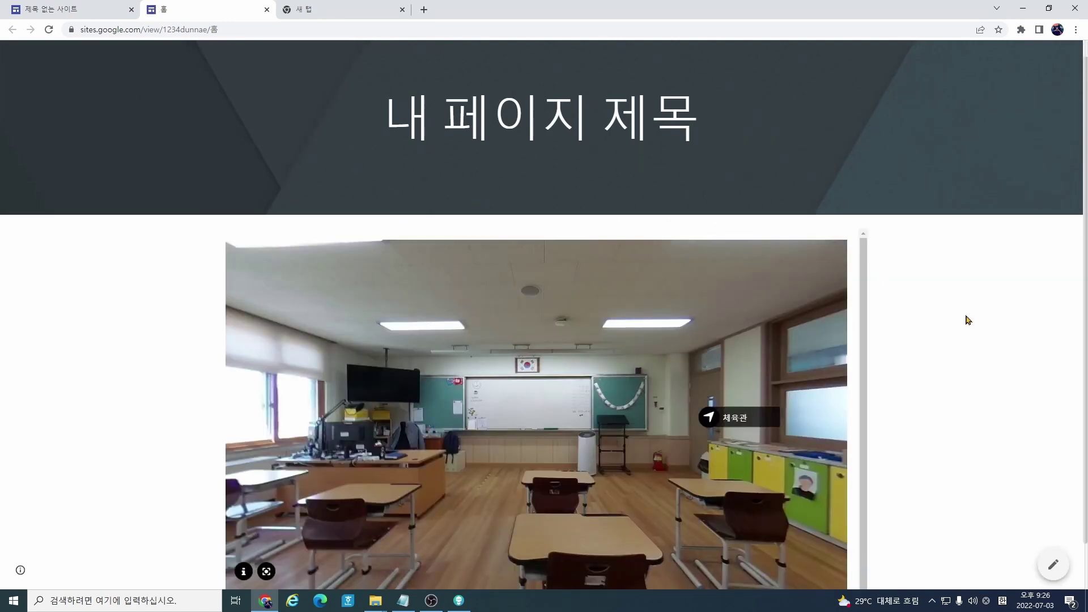
mouse_move(576, 369)
mouse_down()
mouse_move(528, 376)
mouse_move(623, 363)
mouse_up()
click(598, 389)
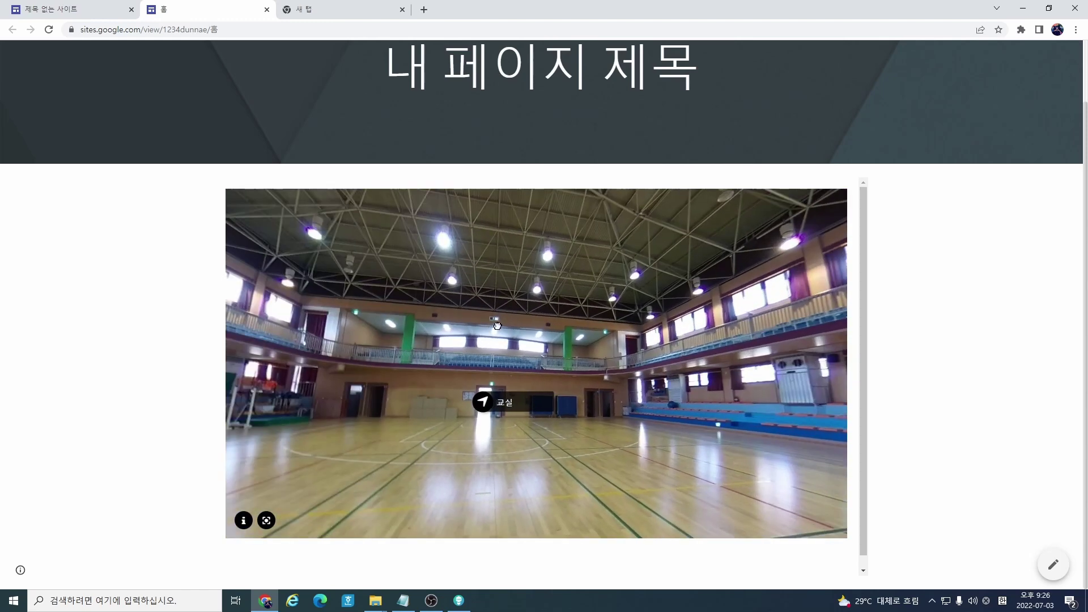
click(195, 32)
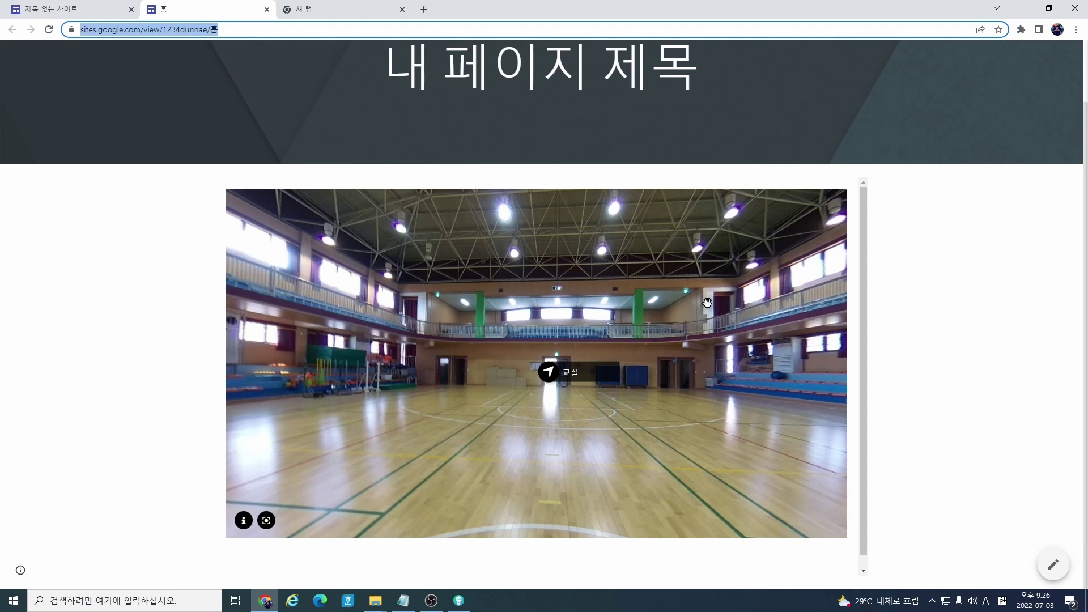
drag(732, 352, 951, 373)
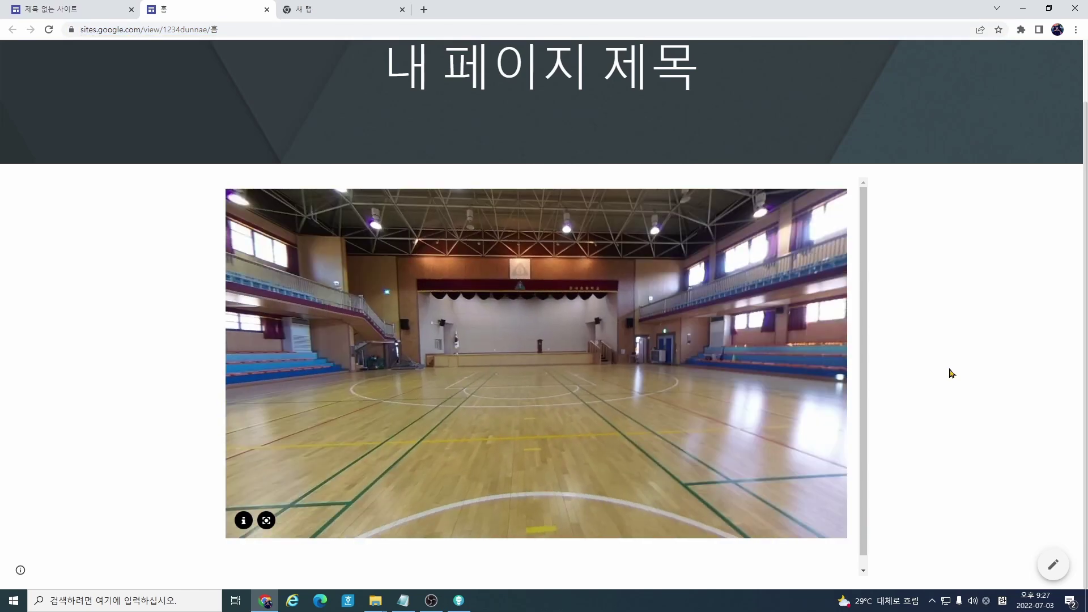